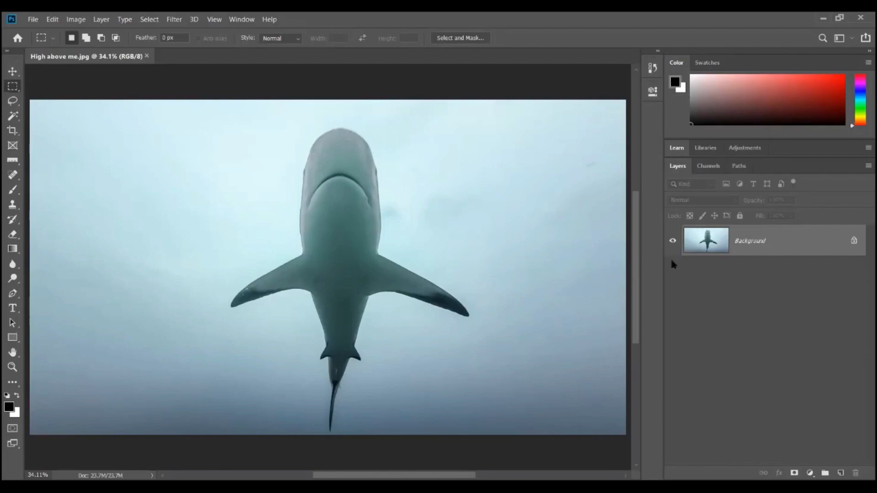
pyautogui.click(13, 116)
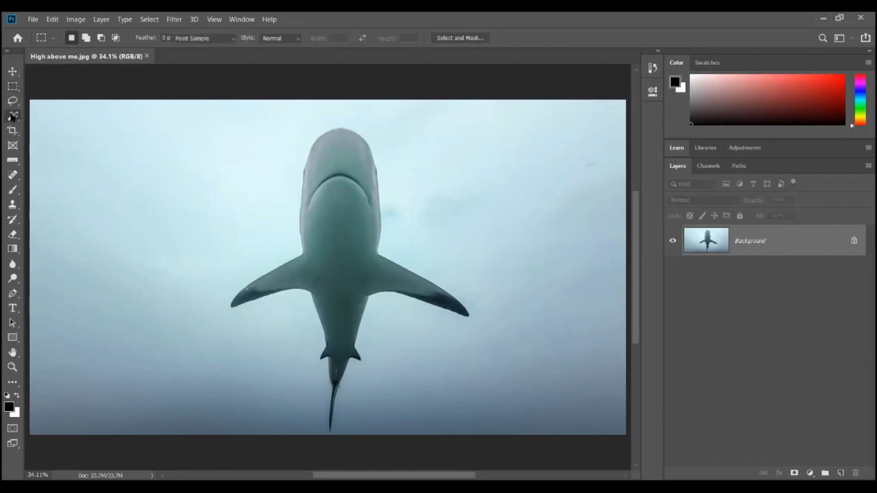
pyautogui.rightClick(12, 116)
pyautogui.click(40, 116)
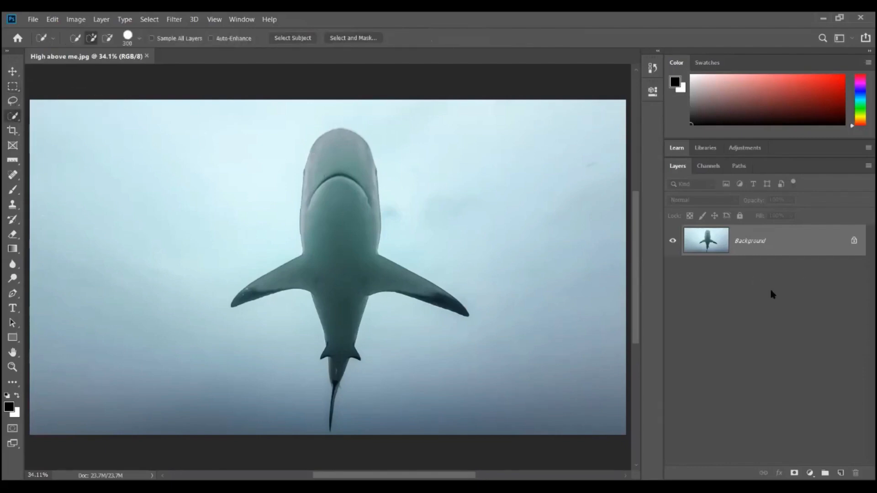
pyautogui.click(12, 86)
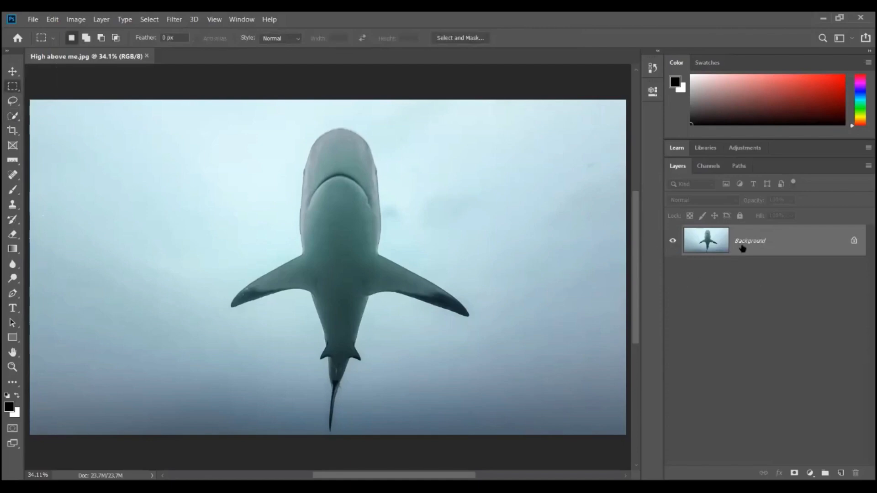
# Step: Shrink the layer thumbnails and restore their larger size
pyautogui.rightClick(709, 275)
pyautogui.click(735, 304)
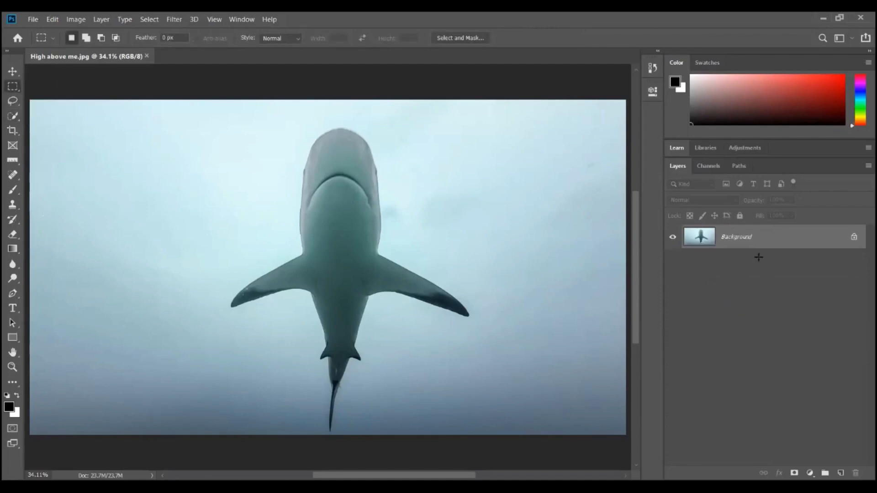
pyautogui.rightClick(726, 288)
pyautogui.click(737, 321)
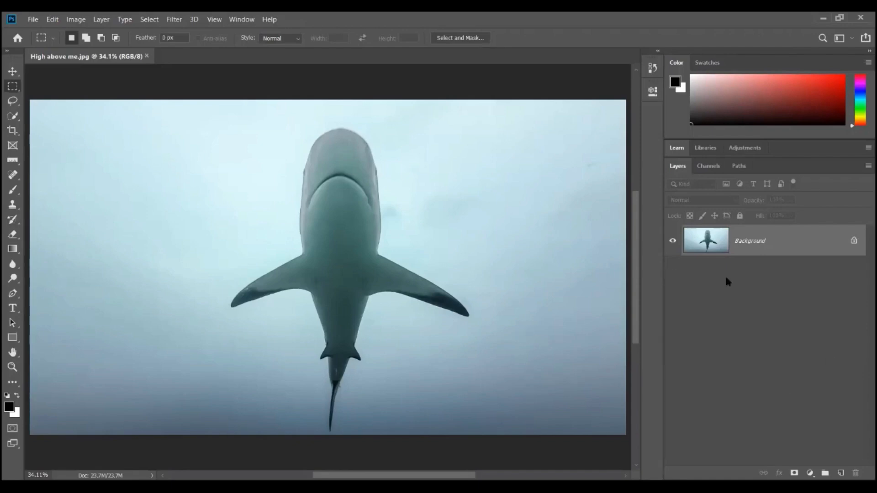
# Step: Try unlocking the Background layer to make it a regular layer, and undo it
pyautogui.click(854, 241)
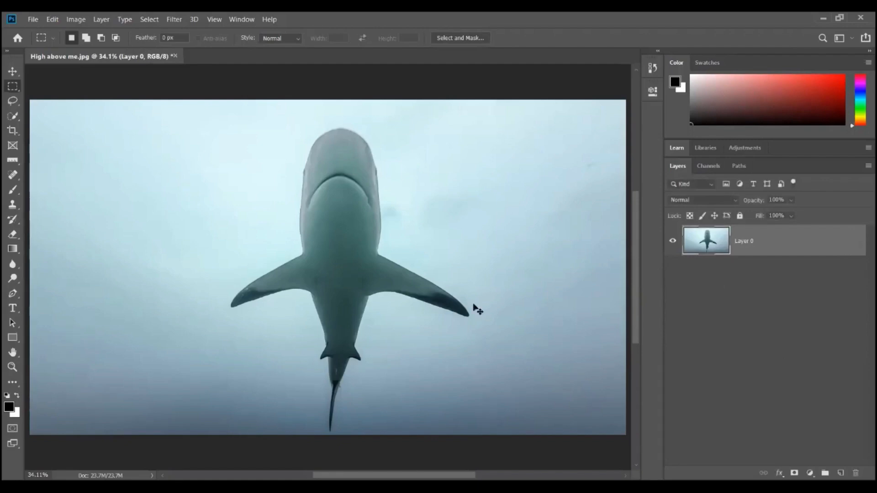
pyautogui.hotkey('ctrl', 'z')
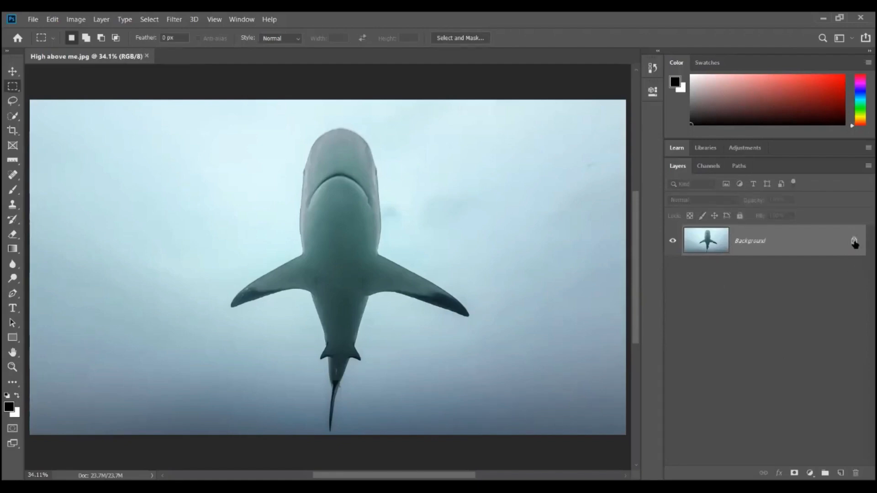
pyautogui.hotkey('ctrl', 'shift', 'z')
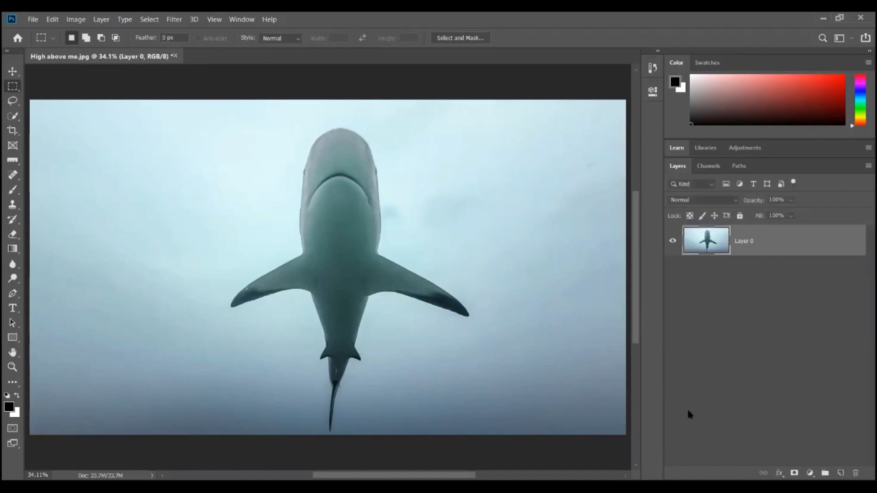
pyautogui.hotkey('ctrl', 'z')
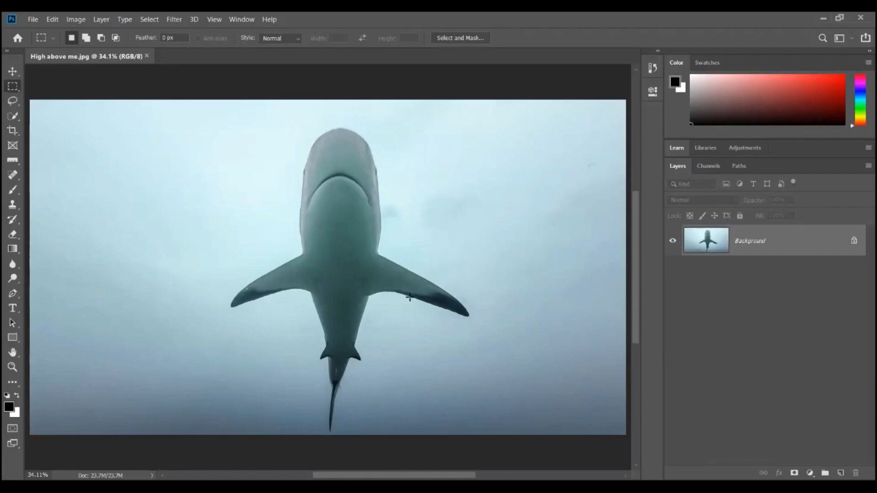
# Step: Try moving the Background image with the Move tool, converting it to a normal layer, and revert the file
pyautogui.click(13, 72)
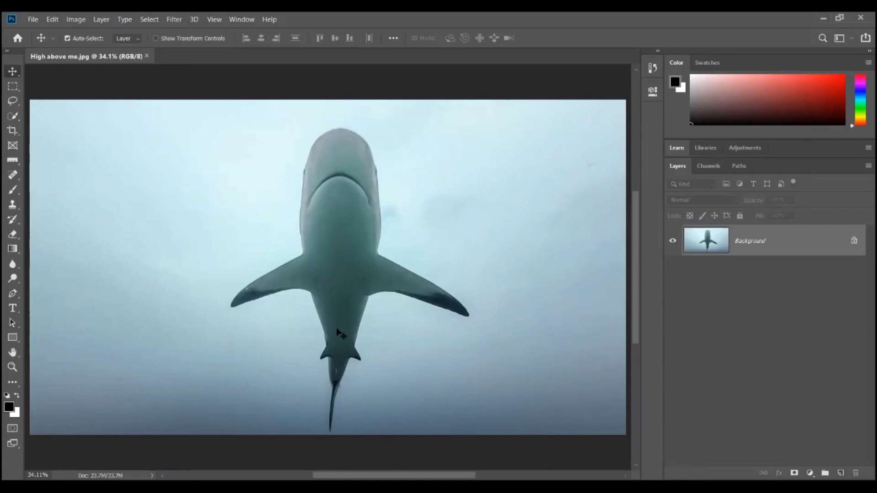
pyautogui.moveTo(333, 333); pyautogui.dragTo(239, 293)
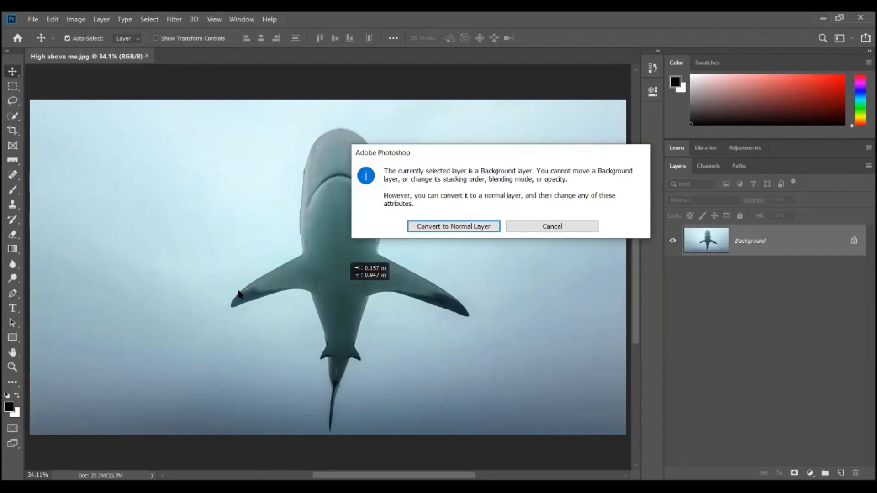
pyautogui.click(442, 228)
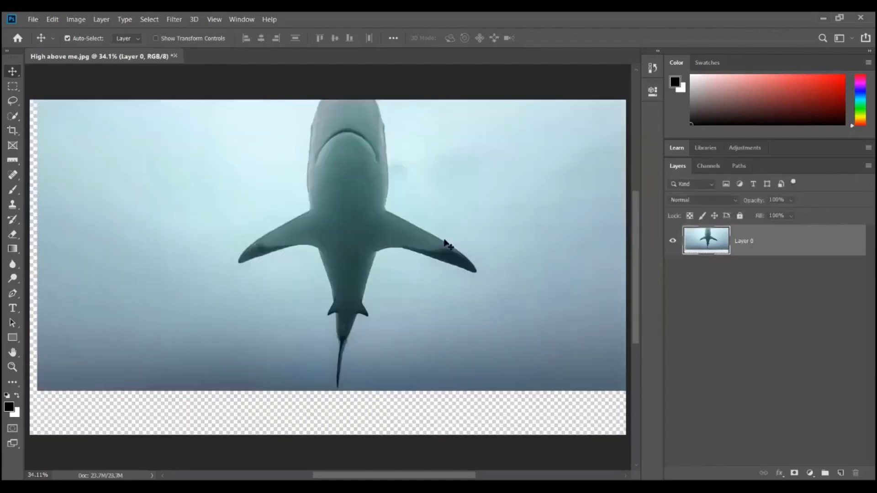
pyautogui.moveTo(429, 232); pyautogui.dragTo(421, 276)
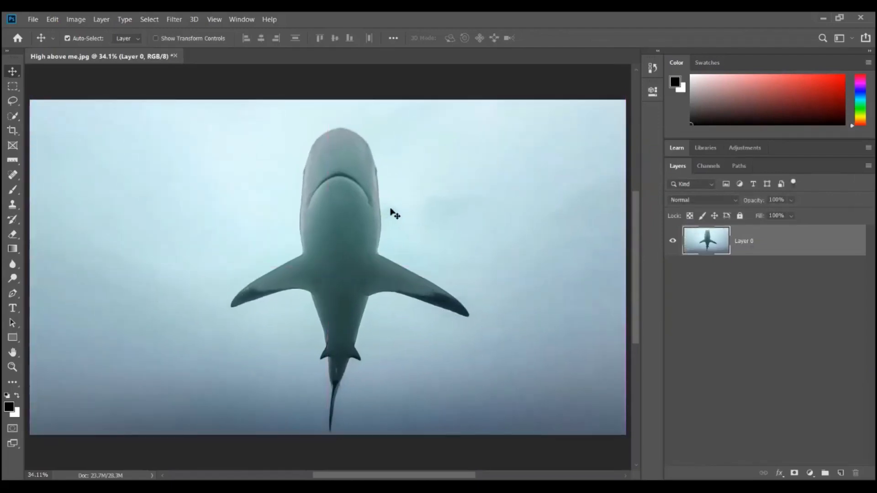
pyautogui.press('F12')
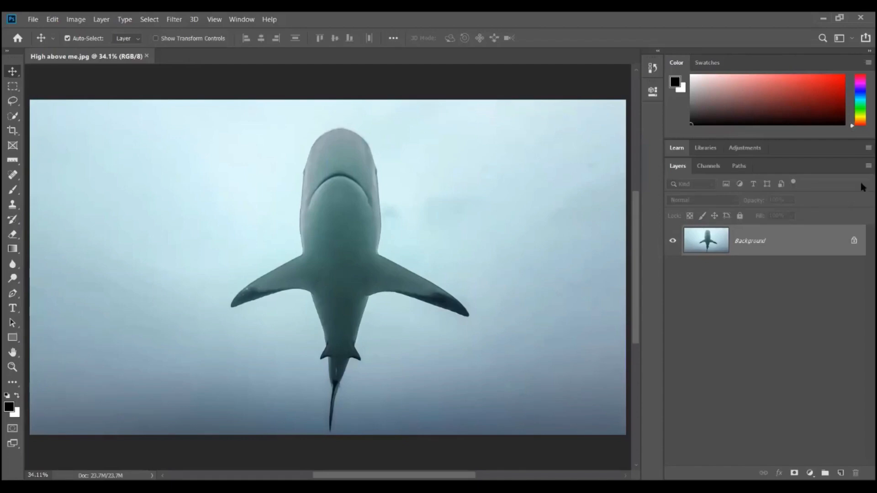
# Step: Unlock the Background layer and rename it shark, undoing both changes
pyautogui.click(853, 240)
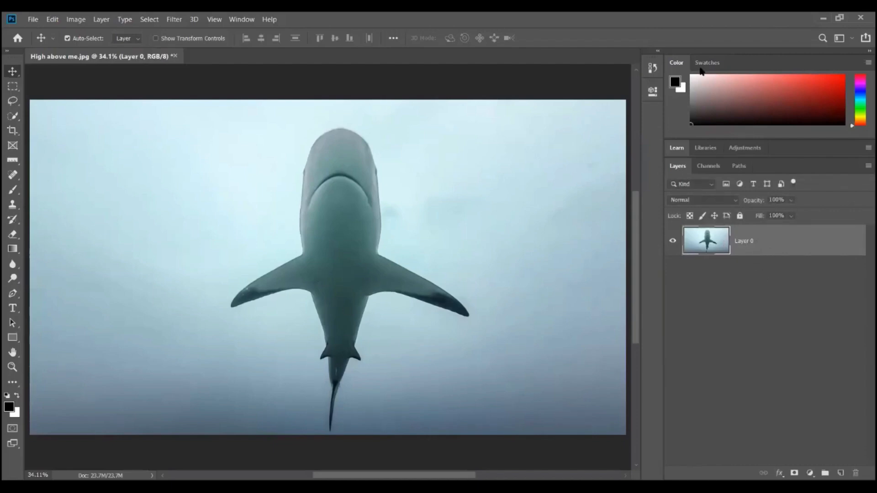
pyautogui.doubleClick(743, 241)
pyautogui.write('shark')
pyautogui.press('Return')
pyautogui.hotkey('ctrl', 'z')
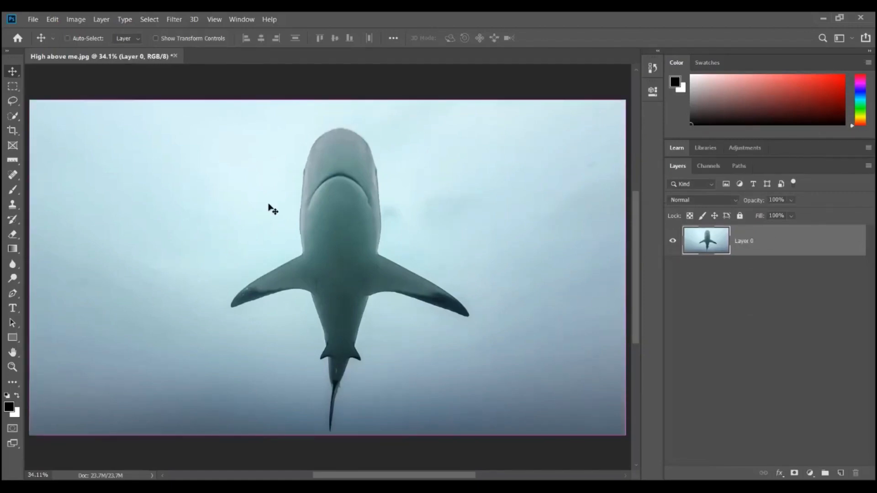
pyautogui.hotkey('ctrl', 'z')
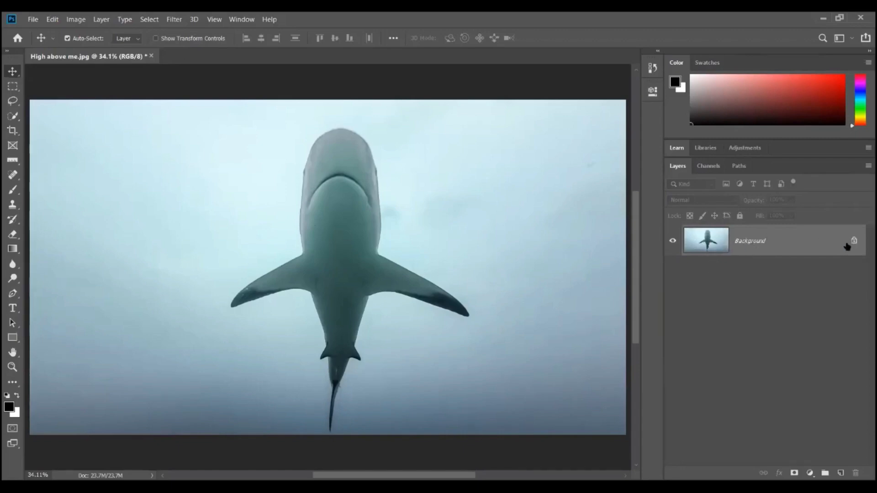
# Step: Convert the Background into a regular layer named shark
pyautogui.doubleClick(767, 243)
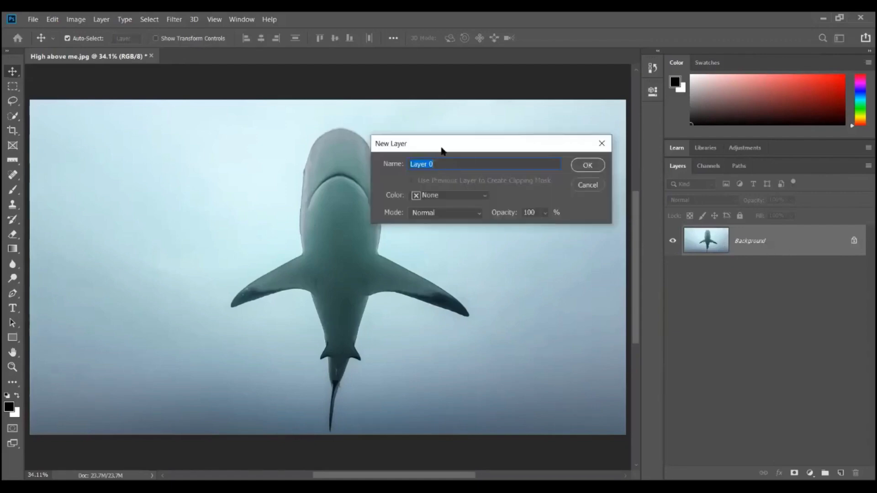
pyautogui.moveTo(460, 167); pyautogui.dragTo(321, 240)
pyautogui.write('shark')
pyautogui.press('Return')
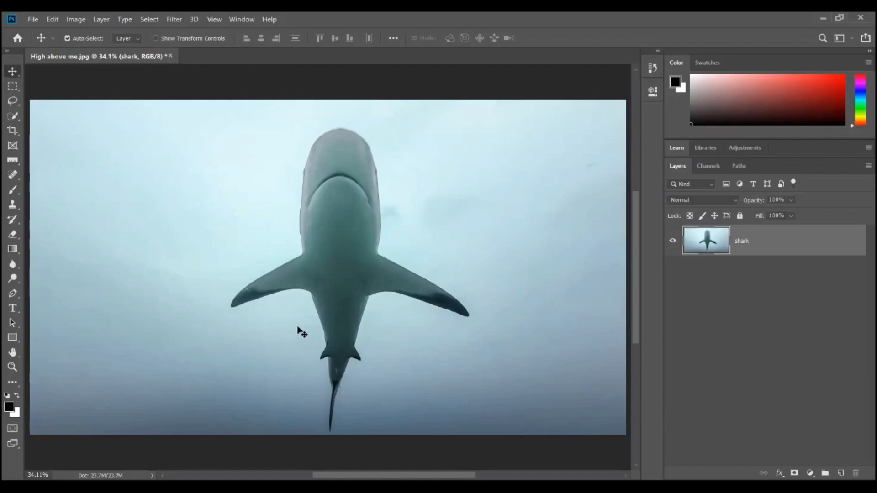
# Step: Switch back and forth between the Quick Selection and Magic Wand tools
pyautogui.click(11, 117)
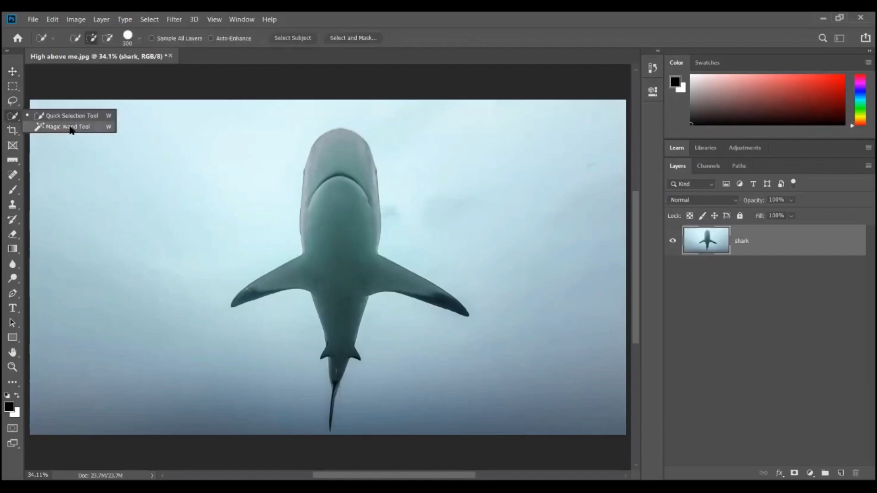
pyautogui.click(9, 118)
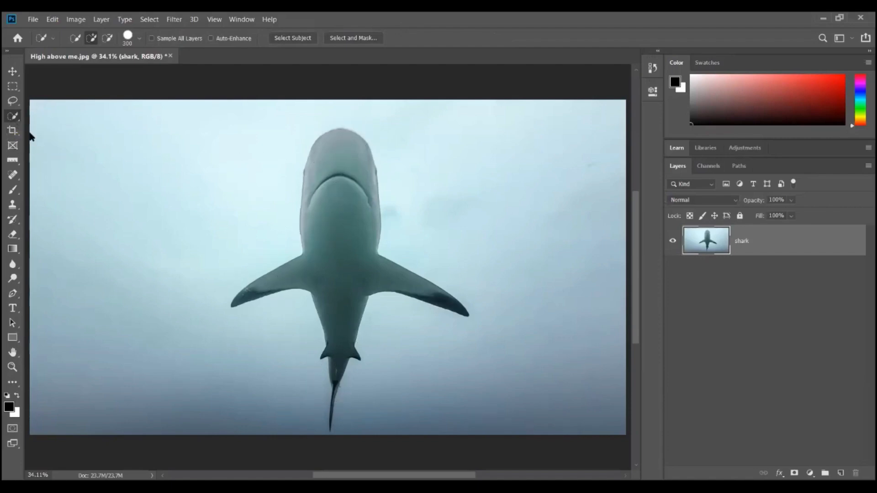
pyautogui.rightClick(9, 118)
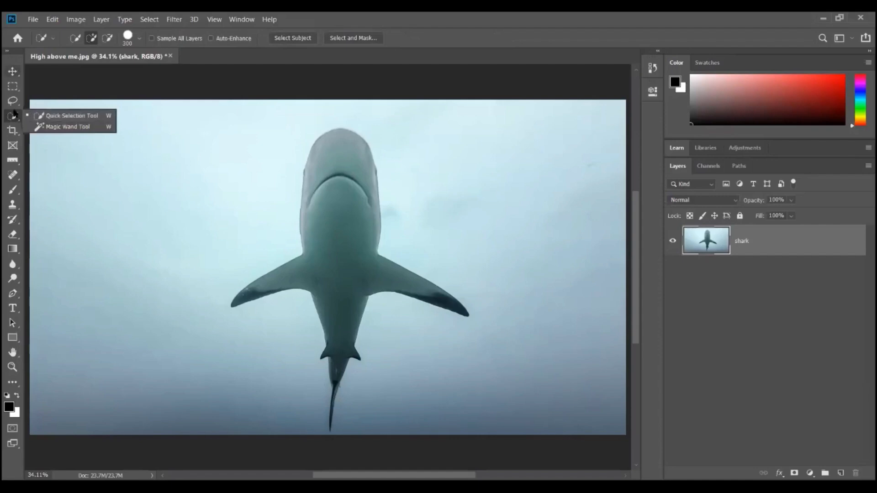
pyautogui.click(41, 128)
pyautogui.rightClick(12, 117)
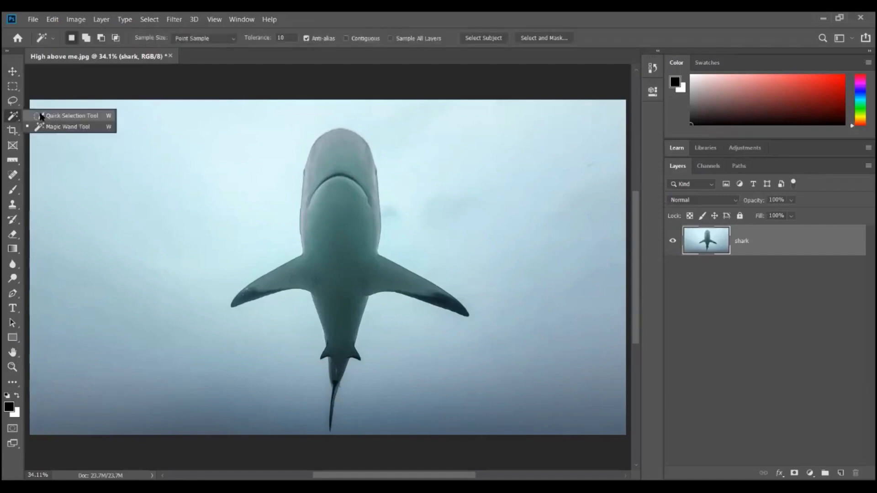
pyautogui.click(32, 116)
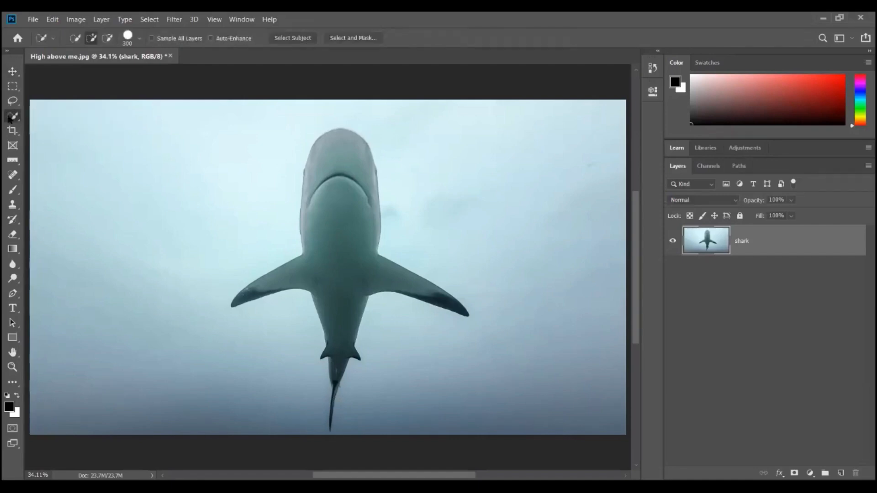
pyautogui.hotkey('shift', 'w')
pyautogui.rightClick(14, 116)
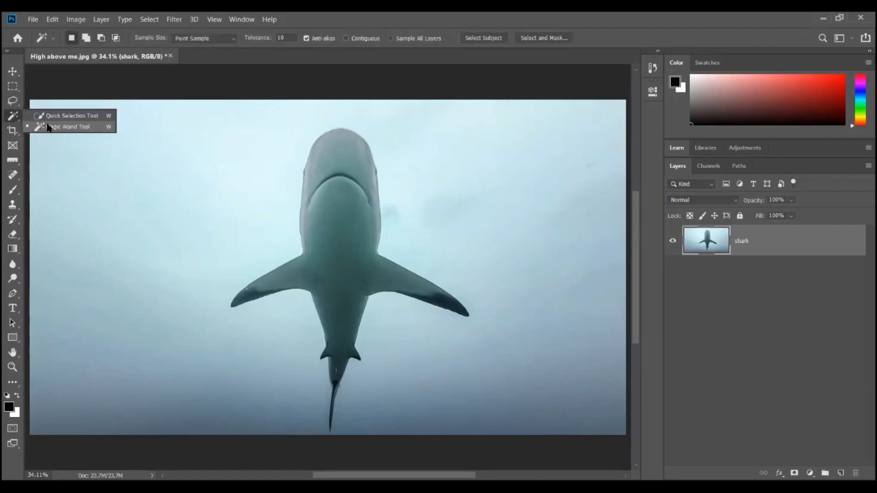
pyautogui.click(48, 127)
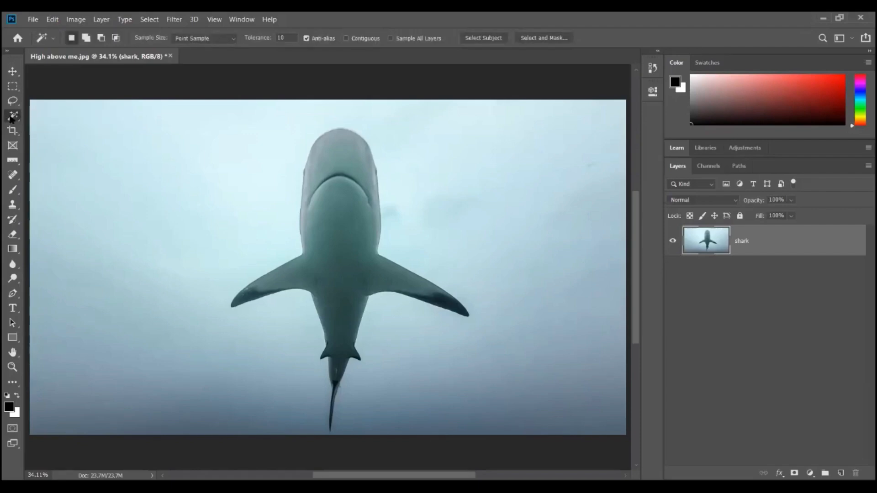
# Step: Select the shark's body and fins with the Quick Selection tool
pyautogui.rightClick(12, 117)
pyautogui.click(55, 119)
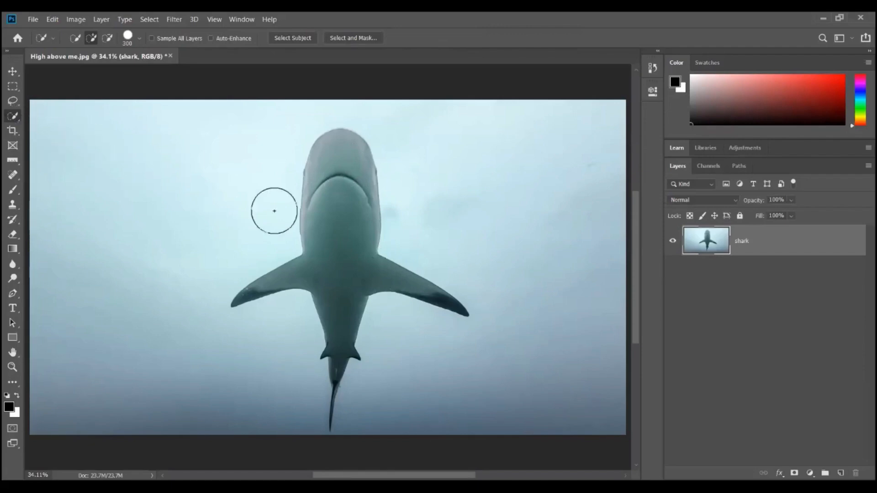
pyautogui.moveTo(341, 169)
pyautogui.mouseDown()
pyautogui.moveTo(337, 206)
pyautogui.moveTo(376, 237)
pyautogui.moveTo(352, 266)
pyautogui.mouseUp()
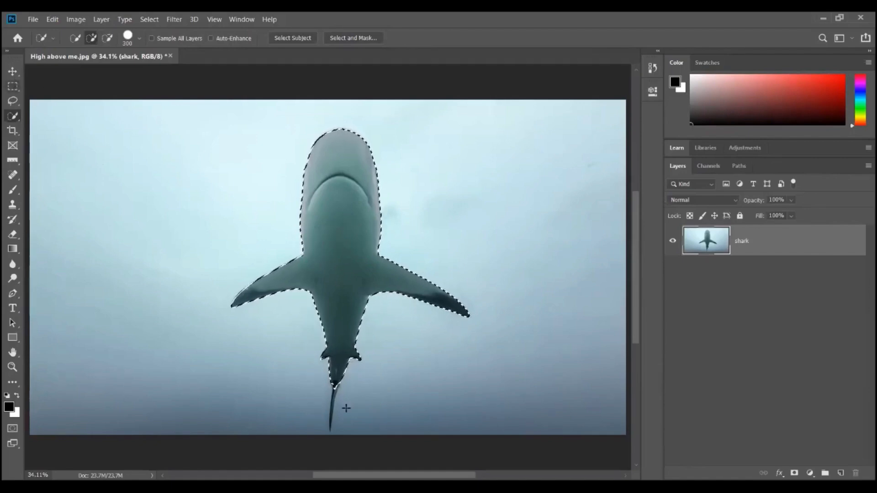
# Step: Add the thin end of the shark's tail to the existing selection by tracing it with the Magnetic Lasso
pyautogui.press('m')
pyautogui.scroll(2, 337, 418)
pyautogui.scroll(2, 335, 412)
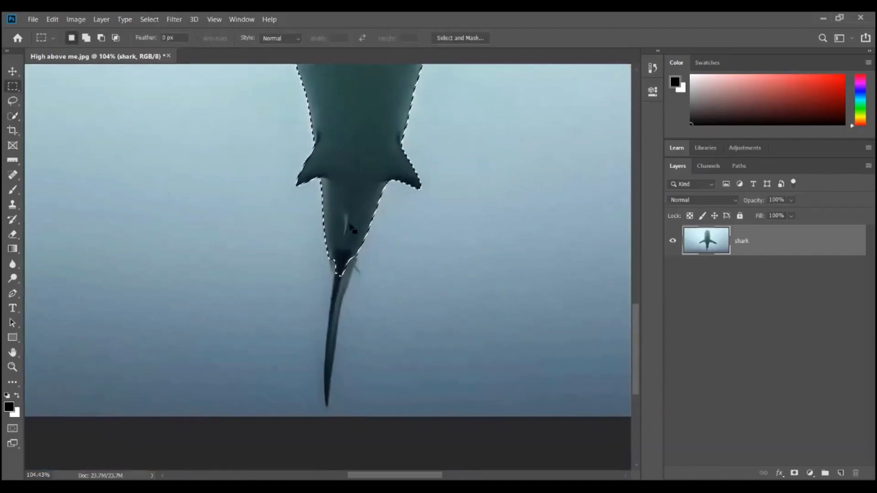
pyautogui.click(13, 100)
pyautogui.rightClick(12, 101)
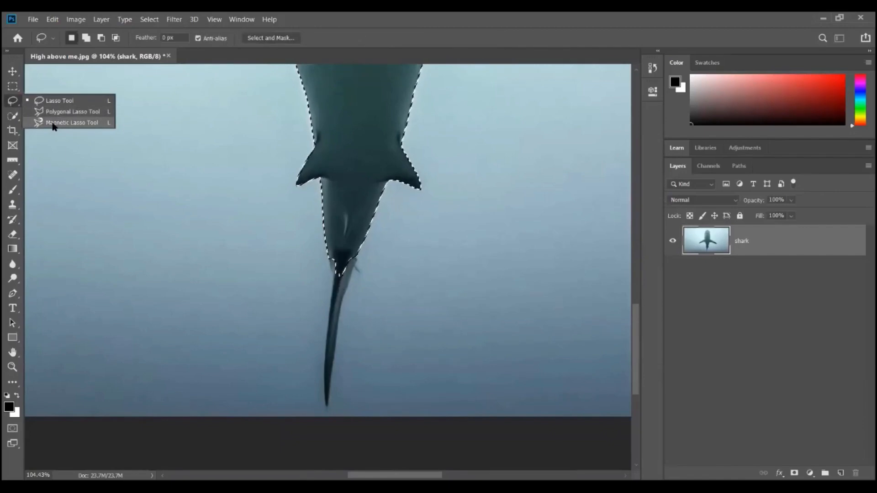
pyautogui.click(55, 123)
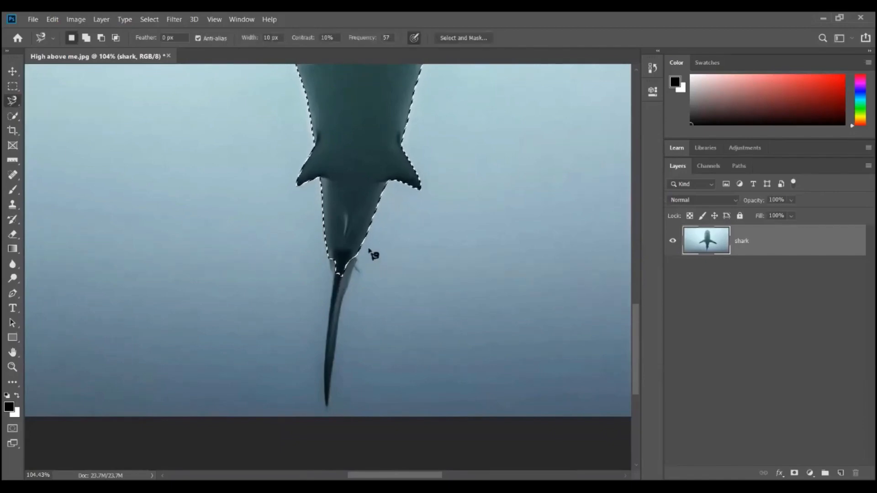
pyautogui.press('shift')
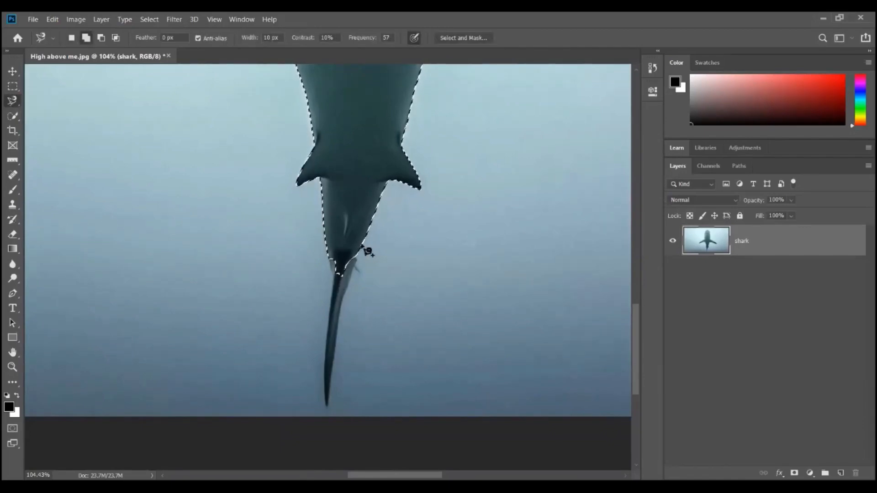
pyautogui.click(355, 266)
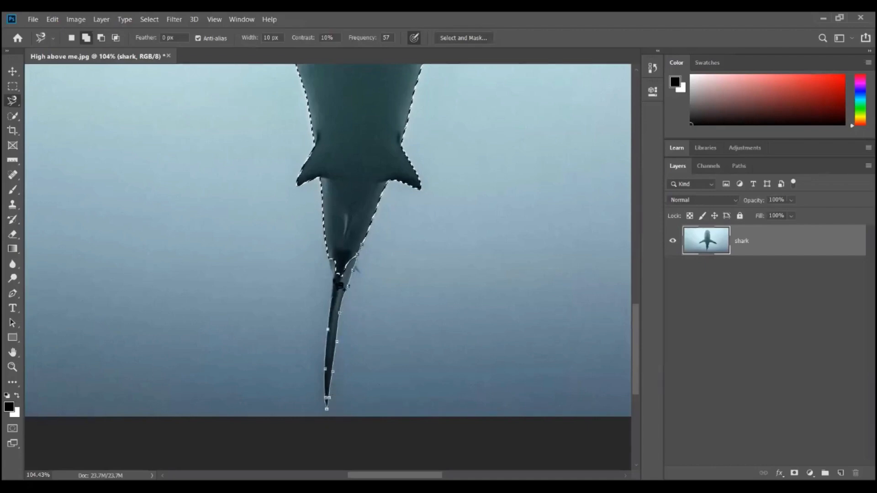
pyautogui.click(360, 245)
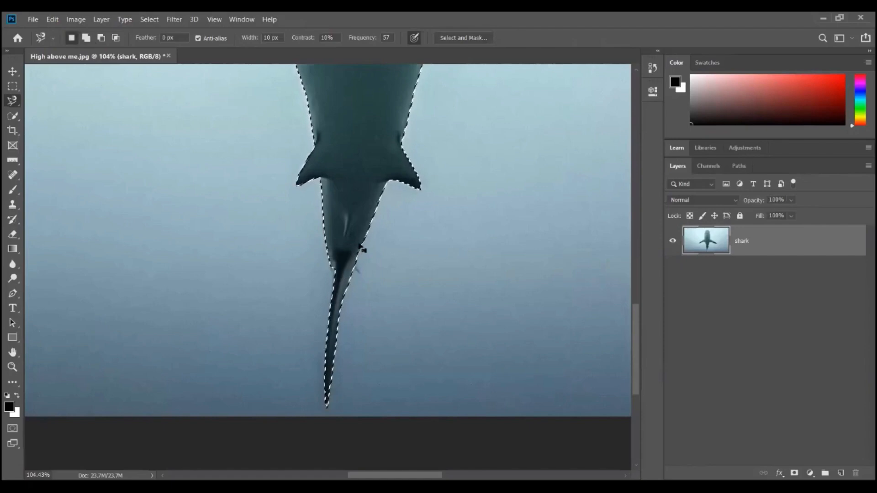
pyautogui.hotkey('ctrl', '0')
pyautogui.press('m')
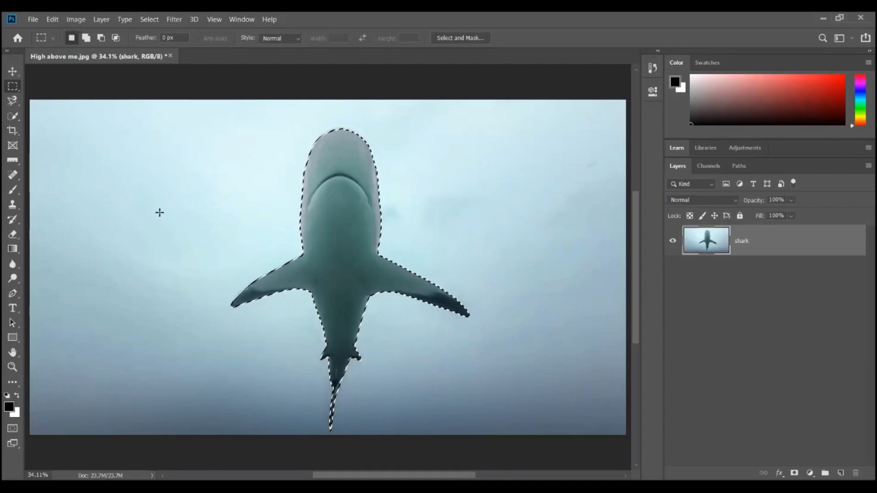
# Step: Try moving the selected shark toward the photo's left edge with the Move tool and deselecting it, and undo the changes
pyautogui.click(12, 71)
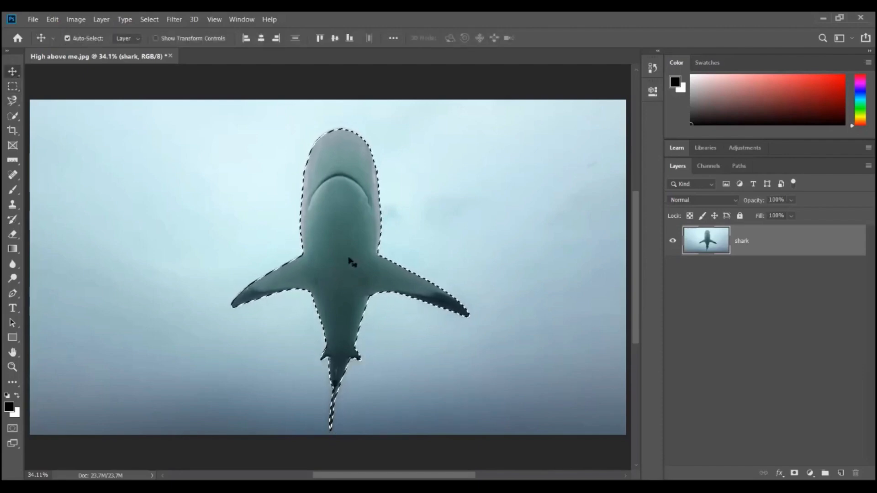
pyautogui.moveTo(351, 262); pyautogui.dragTo(178, 249)
pyautogui.moveTo(161, 249); pyautogui.dragTo(154, 259)
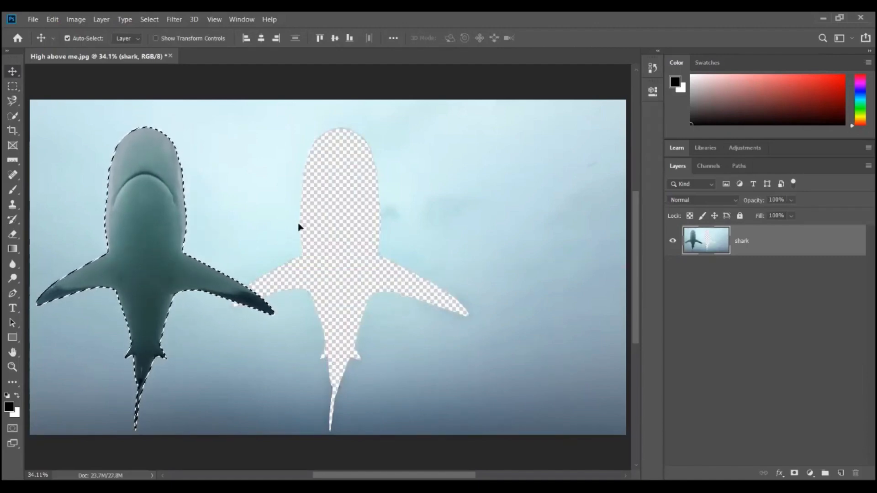
pyautogui.click(154, 19)
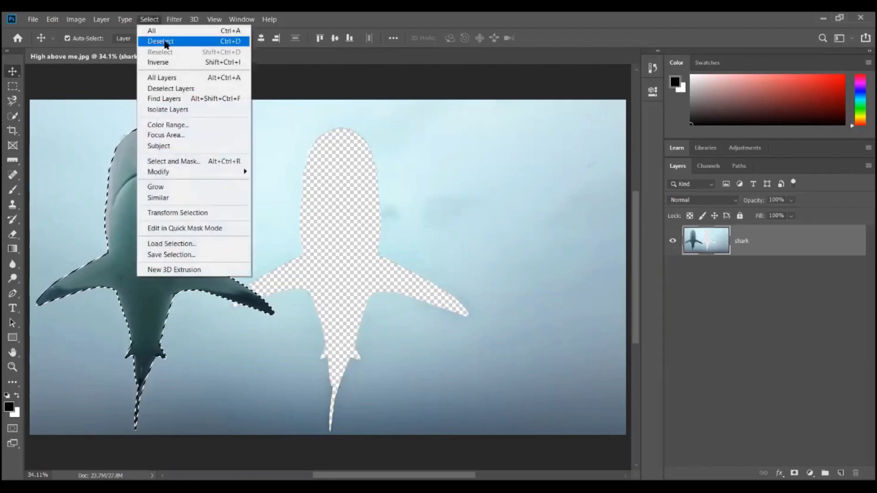
pyautogui.click(166, 42)
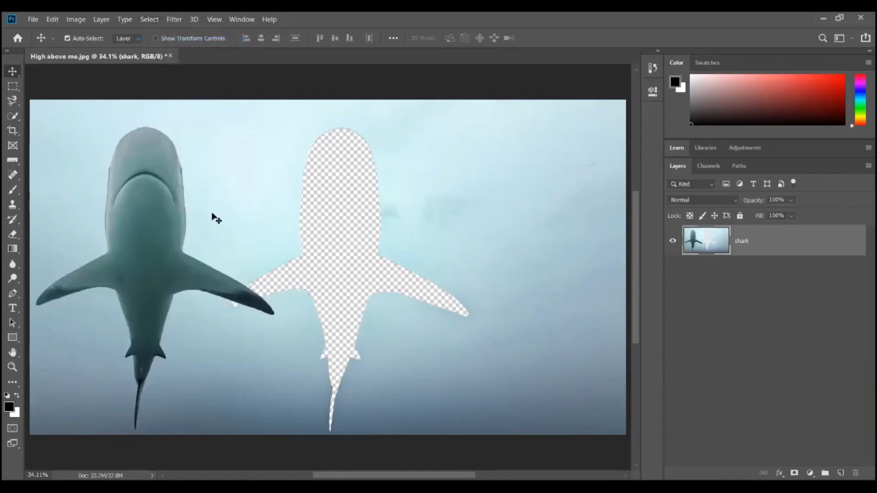
pyautogui.moveTo(153, 225)
pyautogui.mouseDown()
pyautogui.moveTo(320, 226)
pyautogui.moveTo(143, 225)
pyautogui.moveTo(171, 213)
pyautogui.moveTo(131, 215)
pyautogui.moveTo(194, 214)
pyautogui.moveTo(157, 216)
pyautogui.mouseUp()
pyautogui.hotkey('ctrl', 'z')
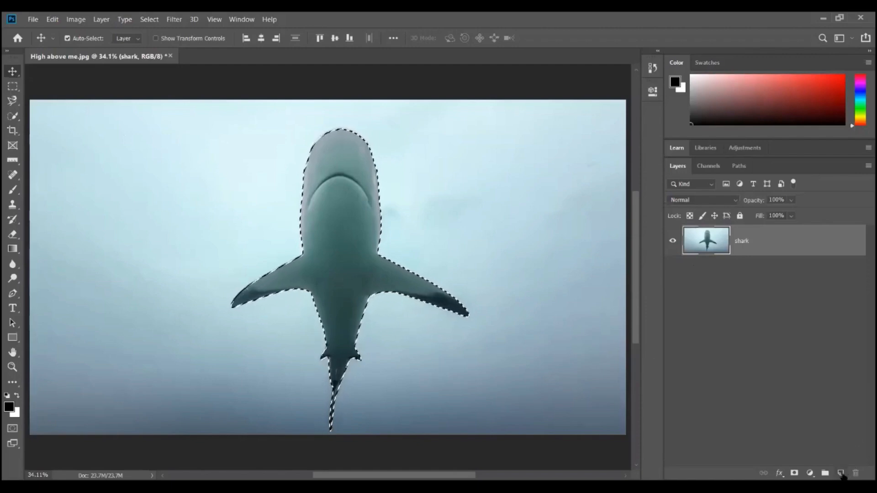
# Step: Try adding an empty layer above the shark layer twice, undoing it each time
pyautogui.click(841, 474)
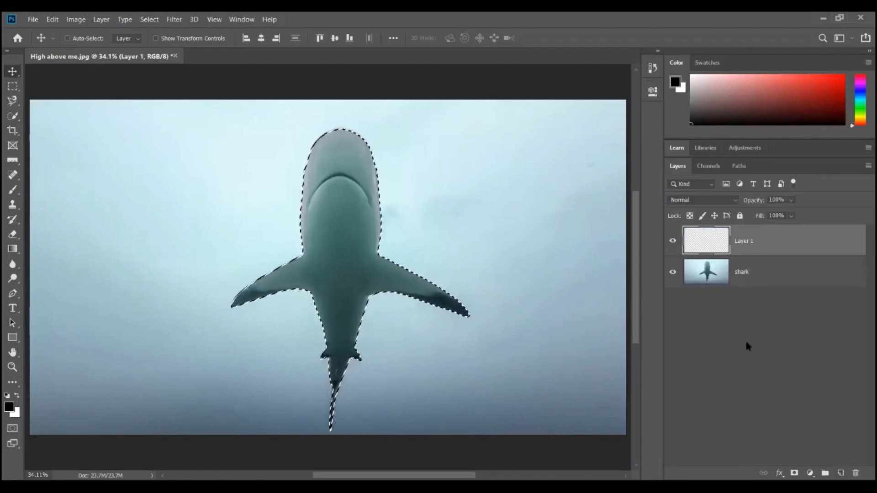
pyautogui.hotkey('ctrl', 'z')
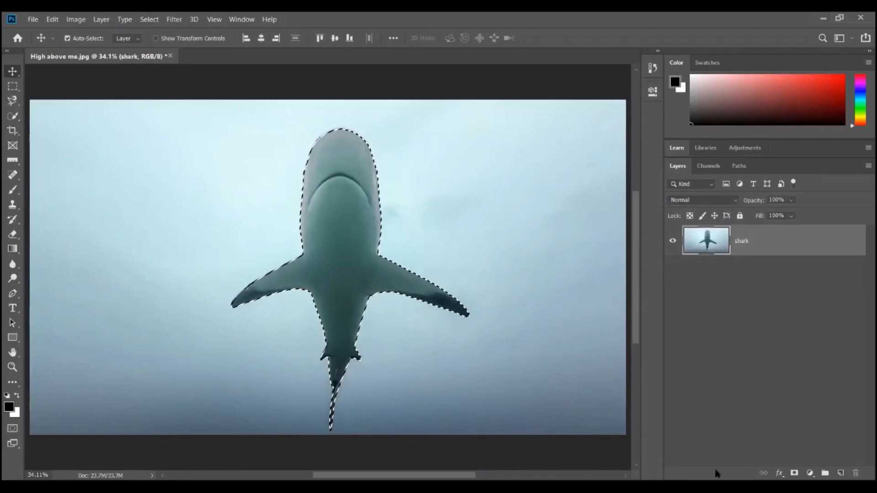
pyautogui.click(841, 475)
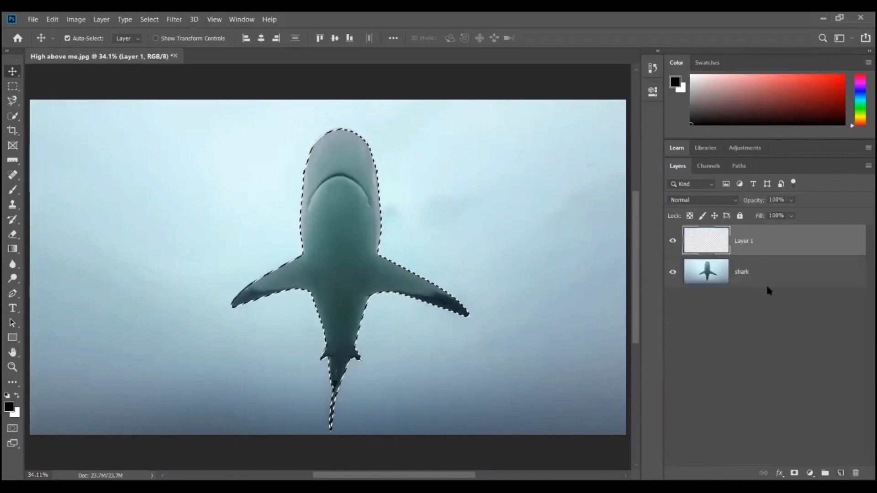
pyautogui.hotkey('ctrl', 'z')
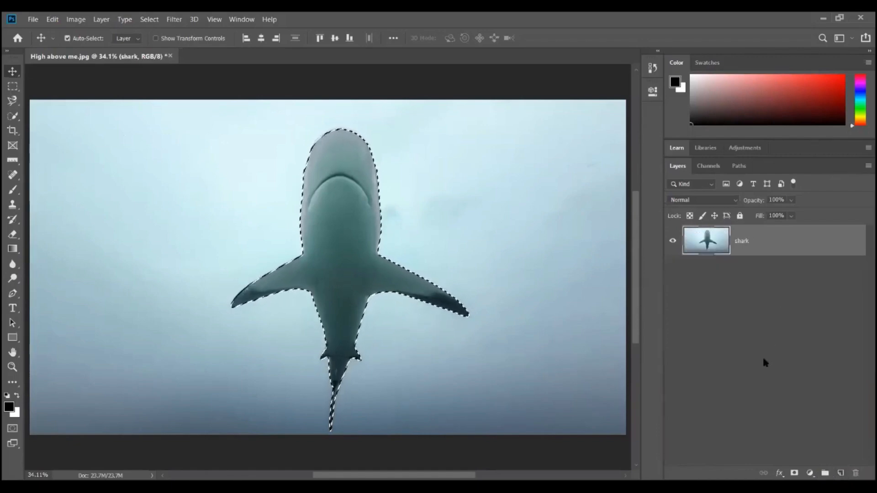
# Step: Try out the New Layer commands for adding a layer while the shark is selected, and discard the result
pyautogui.click(101, 20)
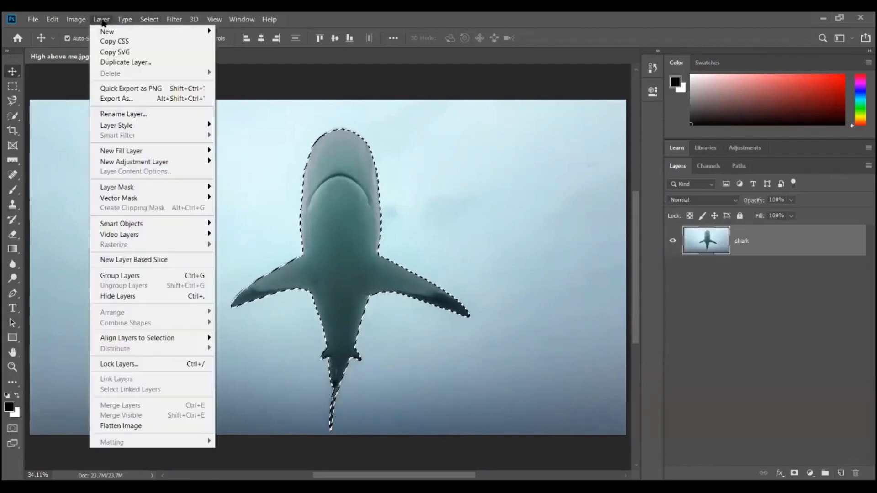
pyautogui.moveTo(140, 32)
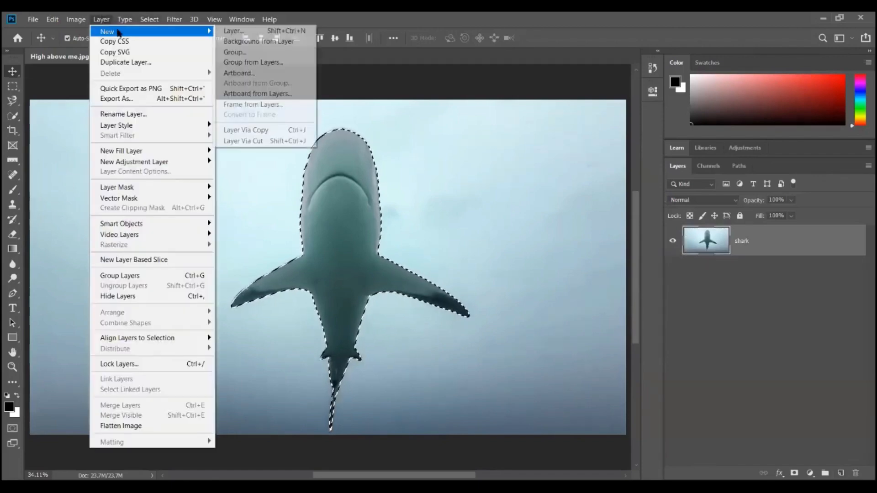
pyautogui.click(248, 32)
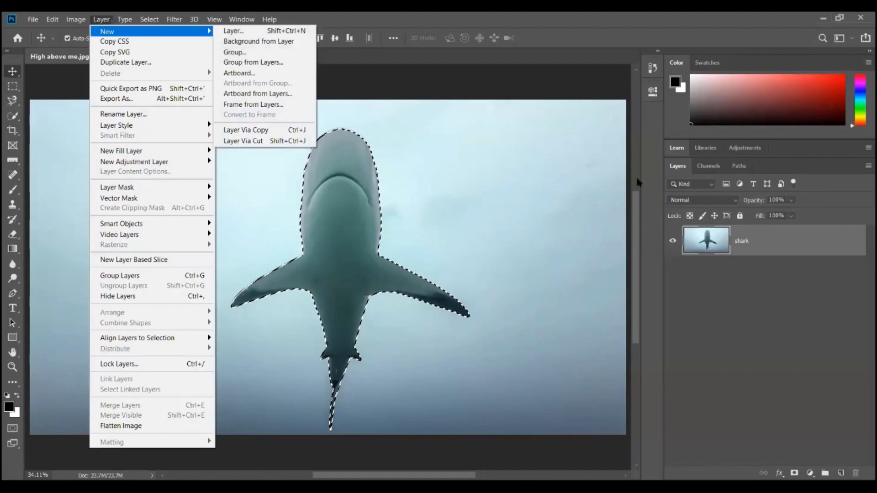
pyautogui.click(590, 163)
pyautogui.hotkey('ctrl', 'z')
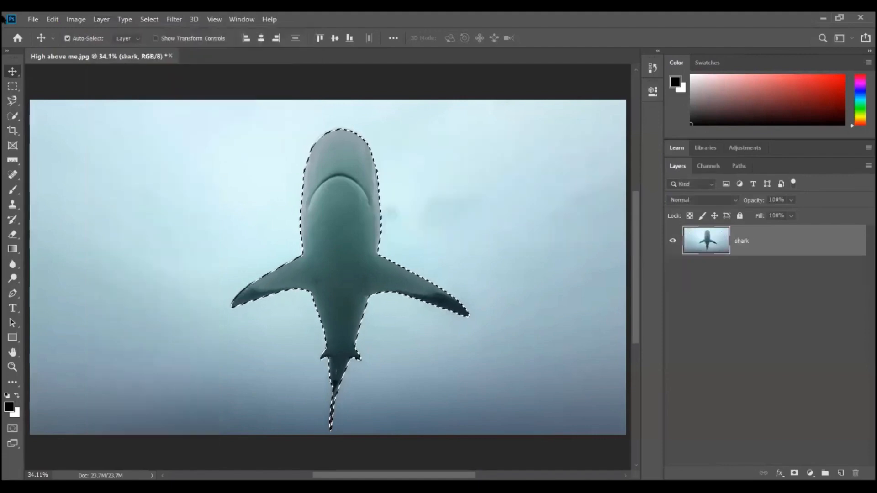
pyautogui.click(863, 166)
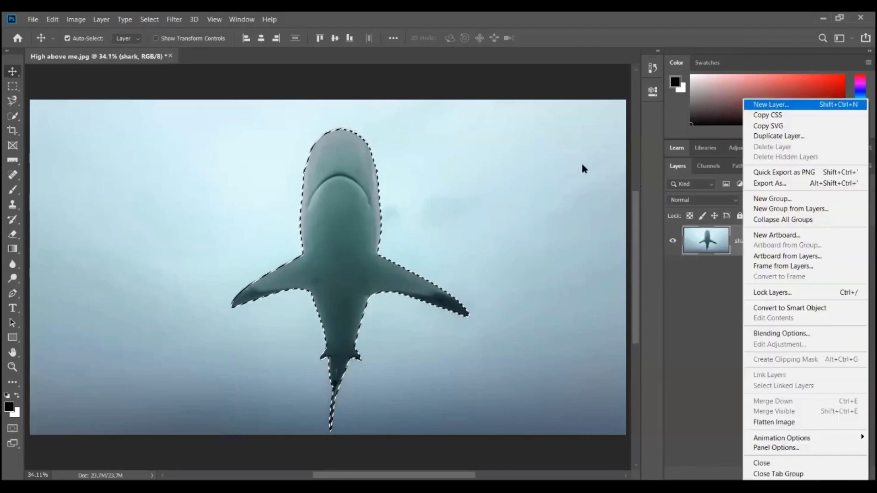
pyautogui.hotkey('ctrl', 'shift', 'alt', 'n')
pyautogui.hotkey('ctrl', 'z')
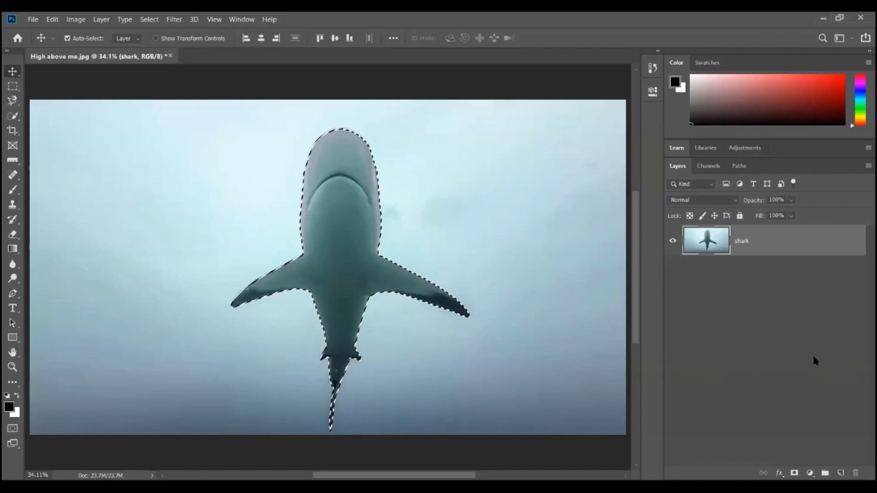
# Step: Cancel a New Layer dialog, create a blank layer without the dialog, and merge it down into the shark layer
pyautogui.press('ctrl')
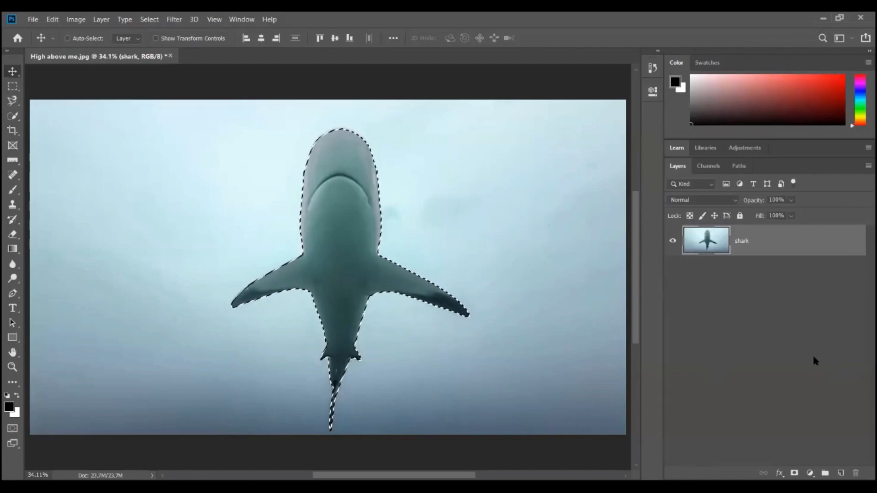
pyautogui.hotkey('ctrl', 'shift', 'n')
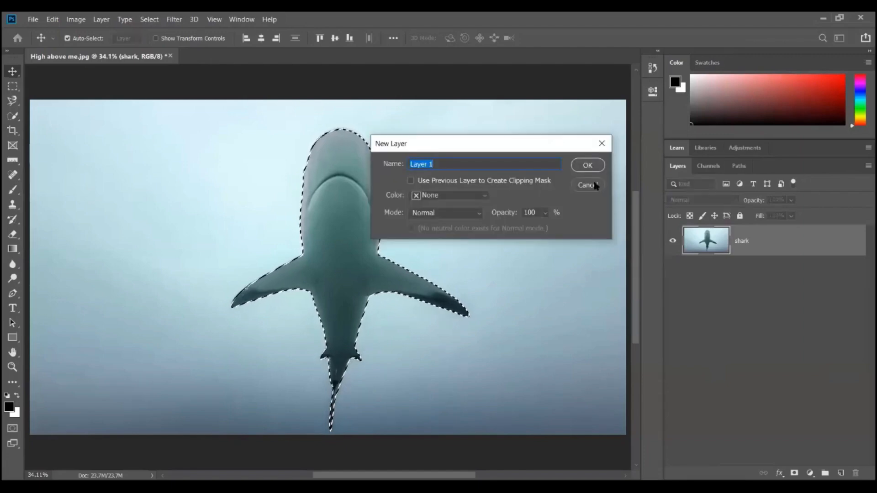
pyautogui.press('Escape')
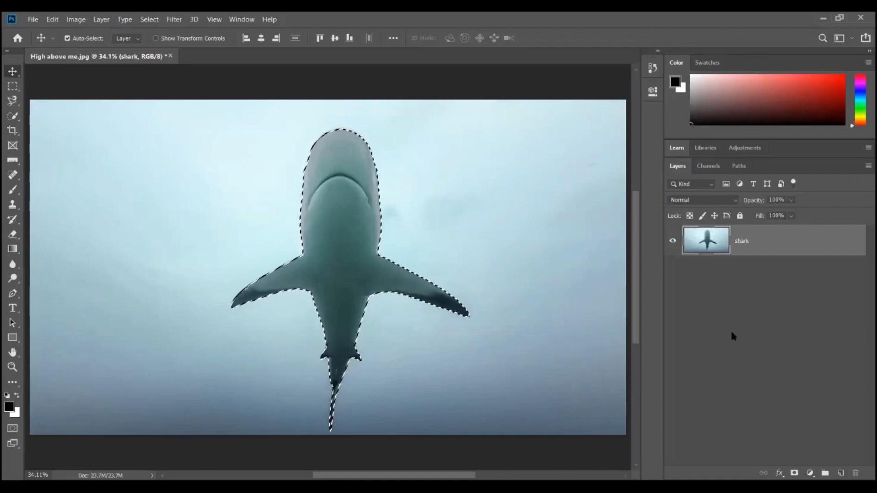
pyautogui.hotkey('ctrl', 'shift', 'alt', 'n')
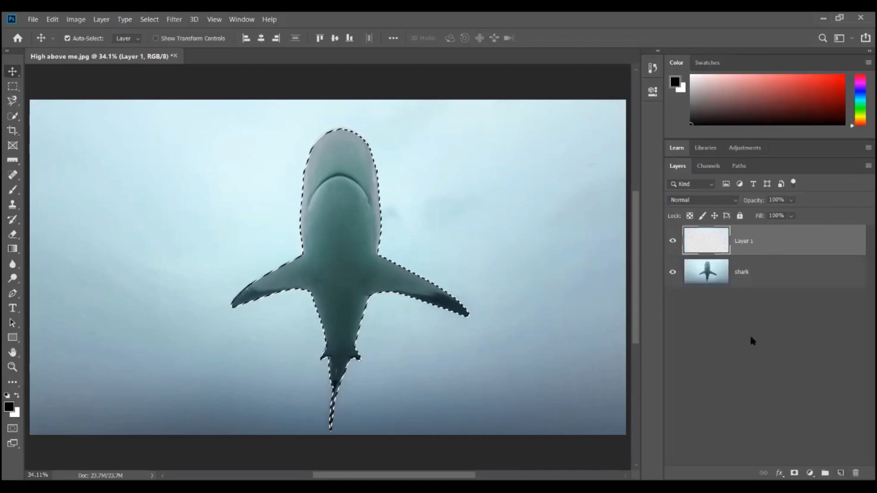
pyautogui.hotkey('ctrl', 'e')
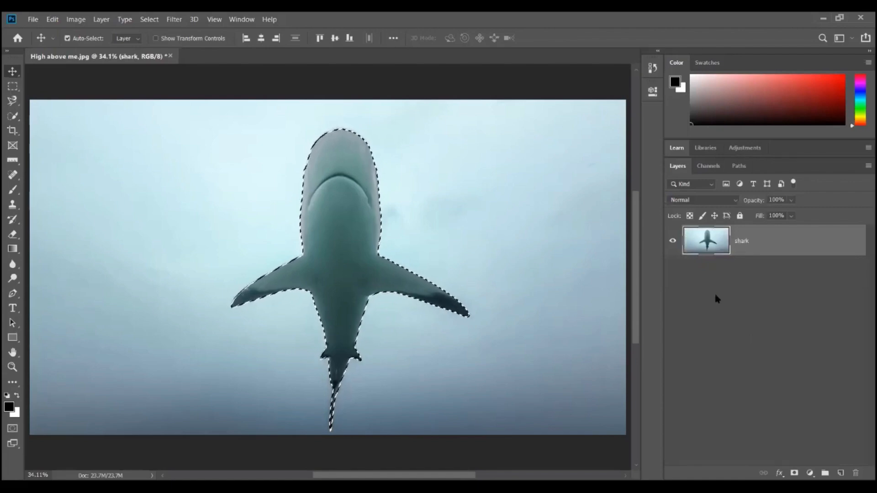
# Step: Bring up the New Layer options once more and cancel them without adding a layer
pyautogui.keyDown('alt'); pyautogui.click(839, 474); pyautogui.keyUp('alt')
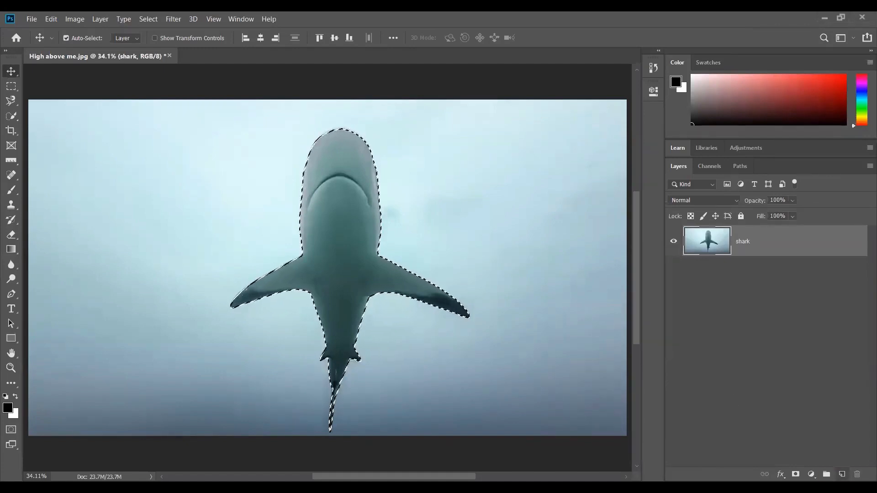
pyautogui.hotkey('ctrl', 'shift', 'n')
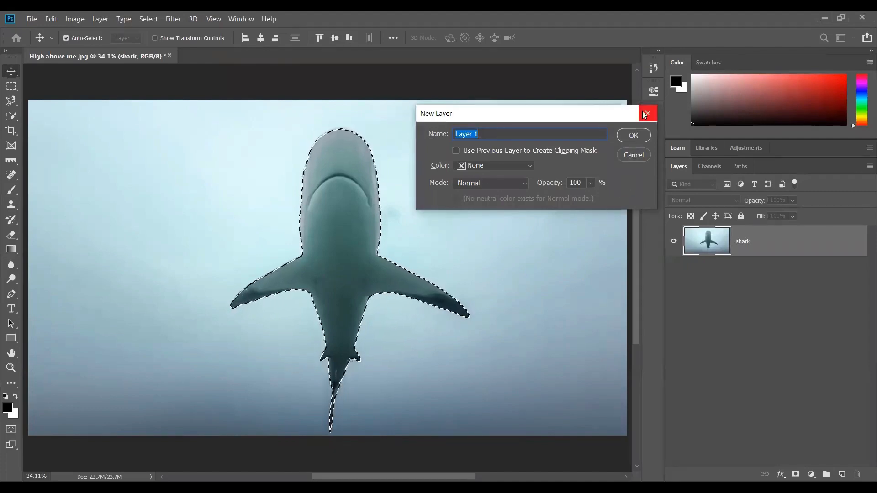
pyautogui.press('Escape')
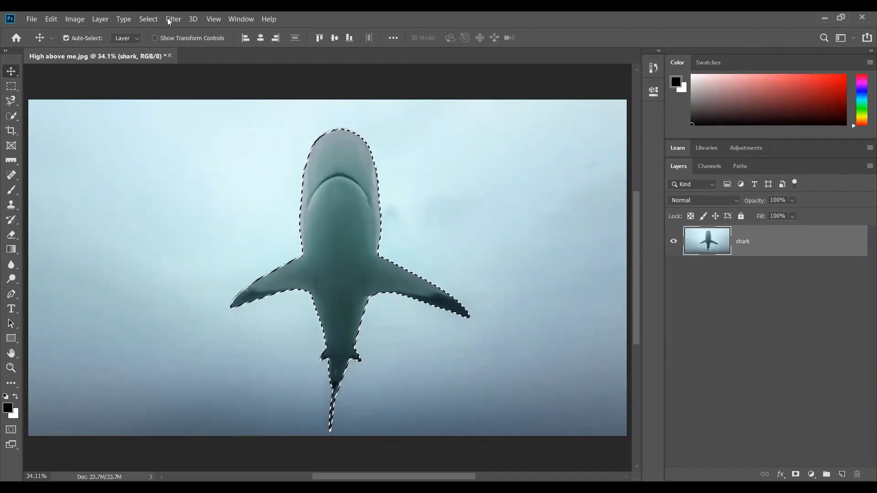
# Step: Copy the selected shark onto its own layer with Layer Via Copy
pyautogui.click(93, 20)
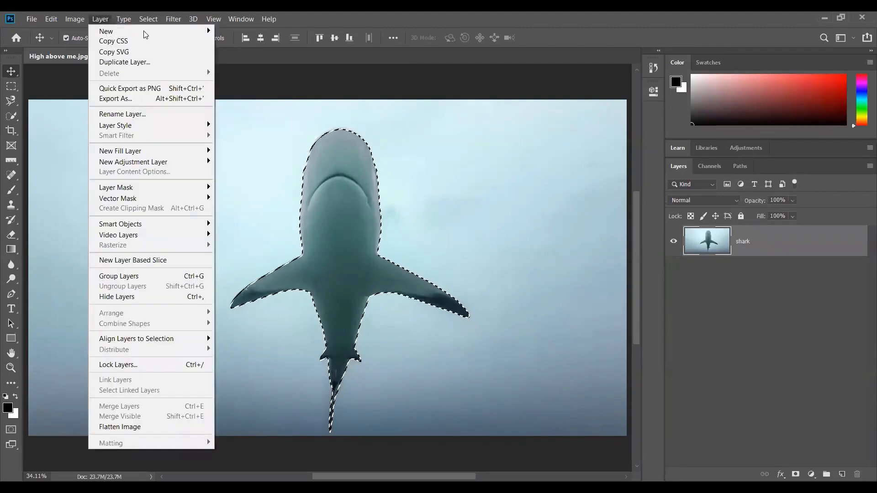
pyautogui.moveTo(171, 31)
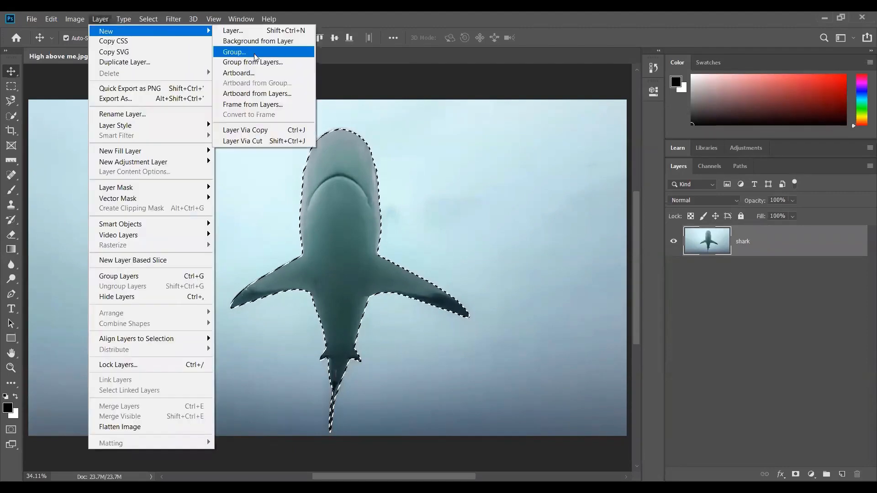
pyautogui.click(259, 132)
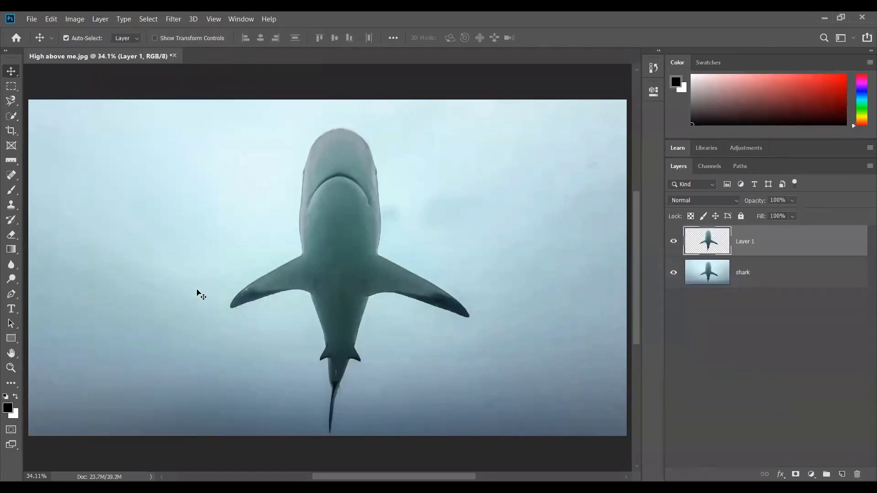
# Step: Toggle the shark layer's visibility to inspect the cut-out shark on transparency, ending with the layer shown
pyautogui.click(672, 272)
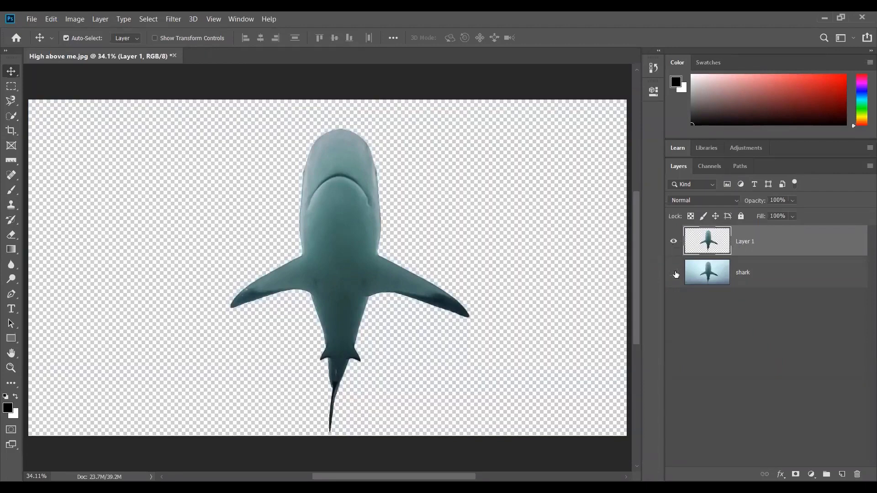
pyautogui.click(674, 273)
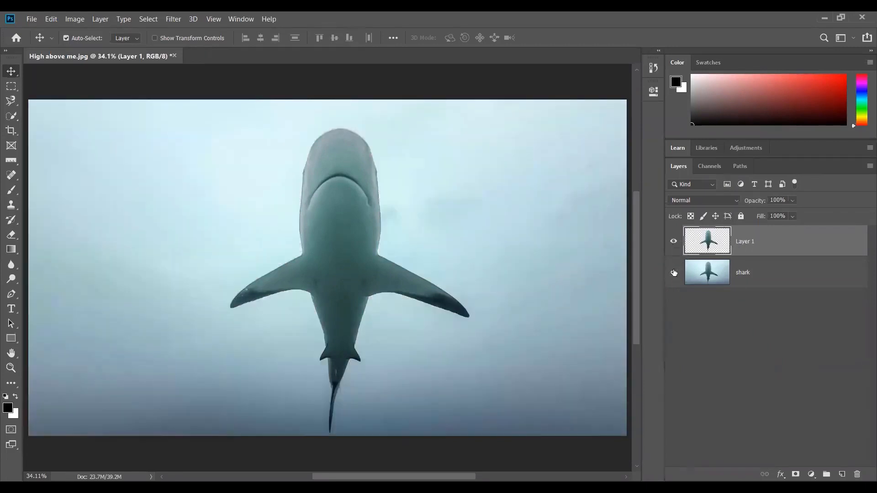
pyautogui.click(674, 273)
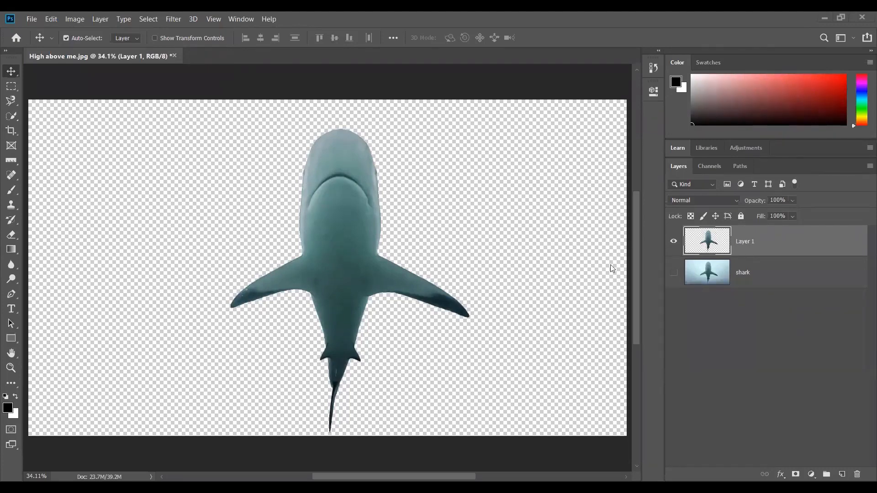
pyautogui.click(673, 272)
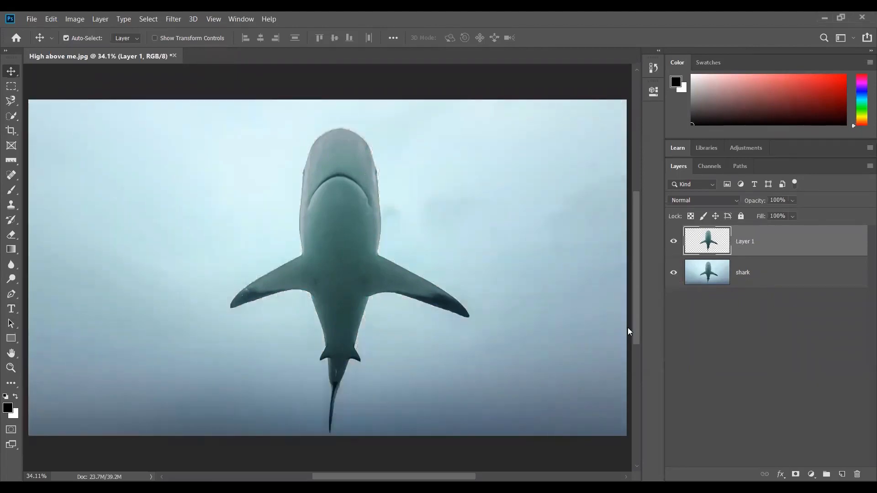
# Step: Move the cut-out shark to the right of the original, duplicate its layer, and place the copy to the original's left
pyautogui.moveTo(346, 257); pyautogui.dragTo(501, 256)
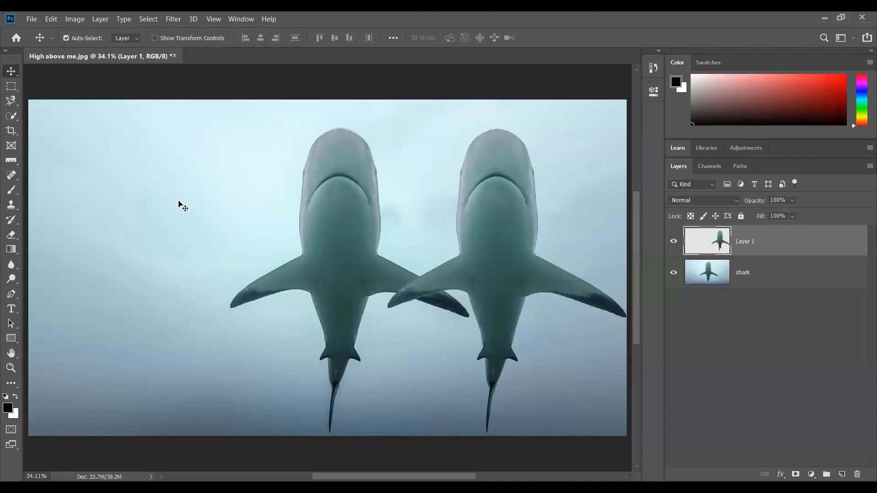
pyautogui.hotkey('ctrl', 'j')
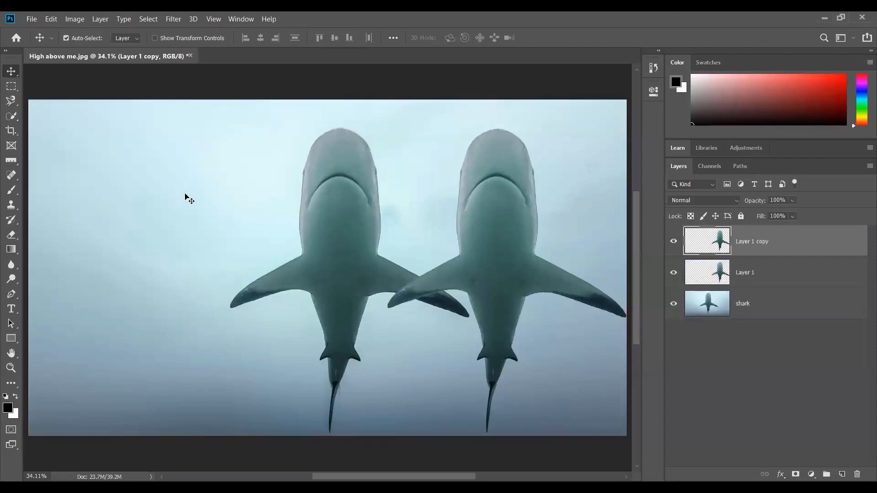
pyautogui.moveTo(513, 248); pyautogui.dragTo(154, 249)
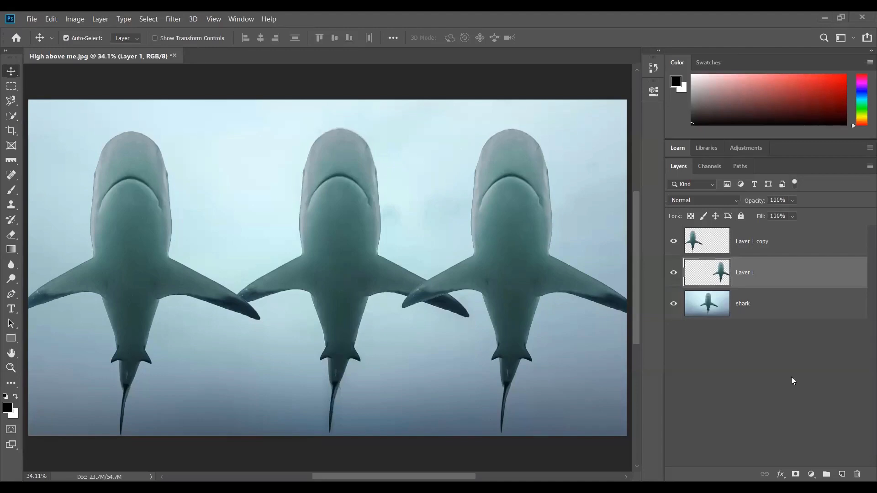
# Step: Hide the original shark layer to check the two cut-out copies on their own, and show it again
pyautogui.click(674, 303)
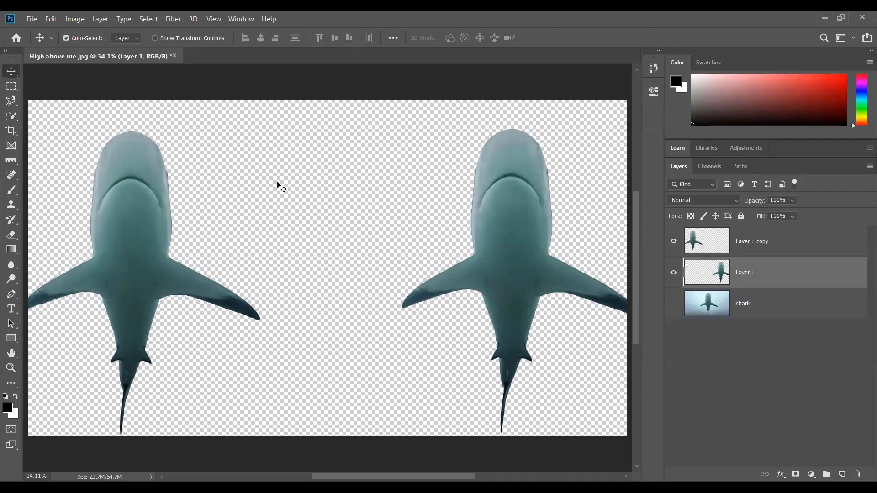
pyautogui.click(673, 304)
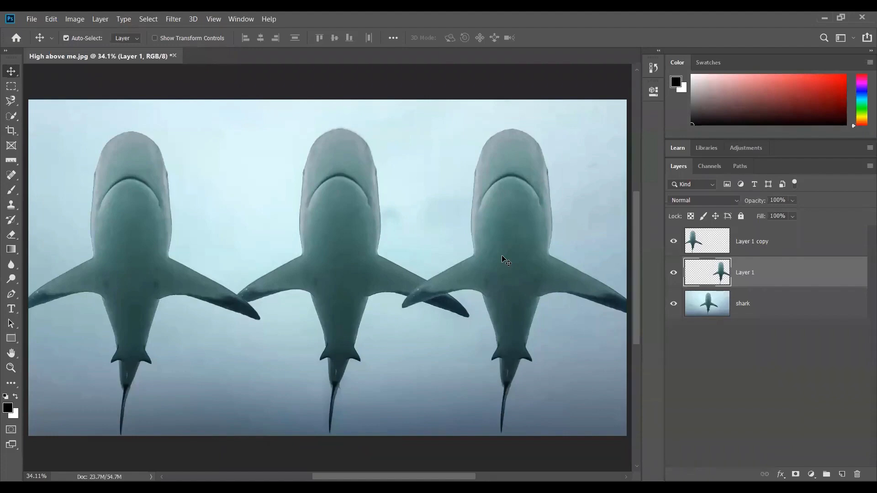
# Step: Undo the shark duplication and the moves of the cut-out, and hide the original shark layer
pyautogui.hotkey('ctrl', 'z')
pyautogui.hotkey('ctrl', 'z')
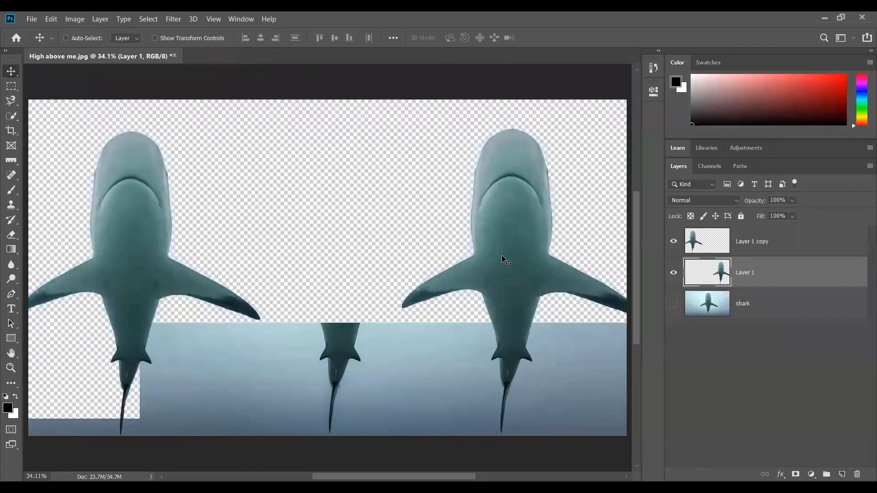
pyautogui.hotkey('ctrl', 'z')
pyautogui.hotkey('ctrl', 'z')
pyautogui.hotkey('ctrl', 'z')
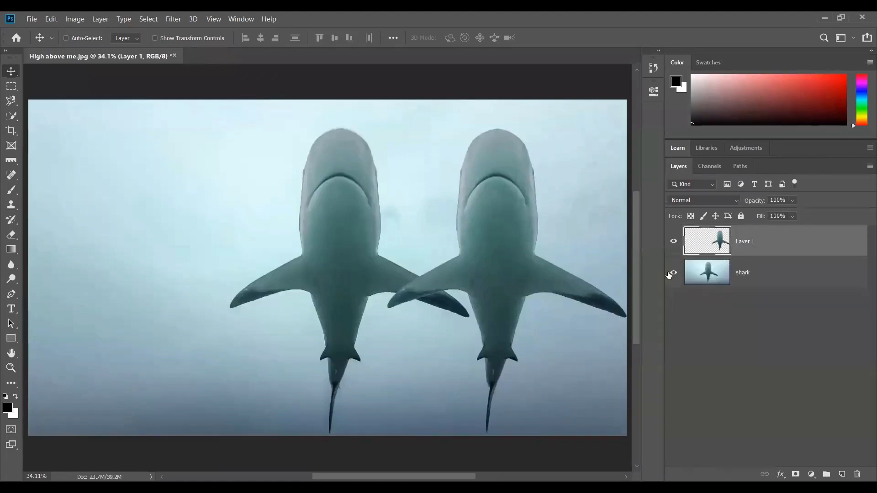
pyautogui.hotkey('ctrl', 'z')
pyautogui.click(674, 273)
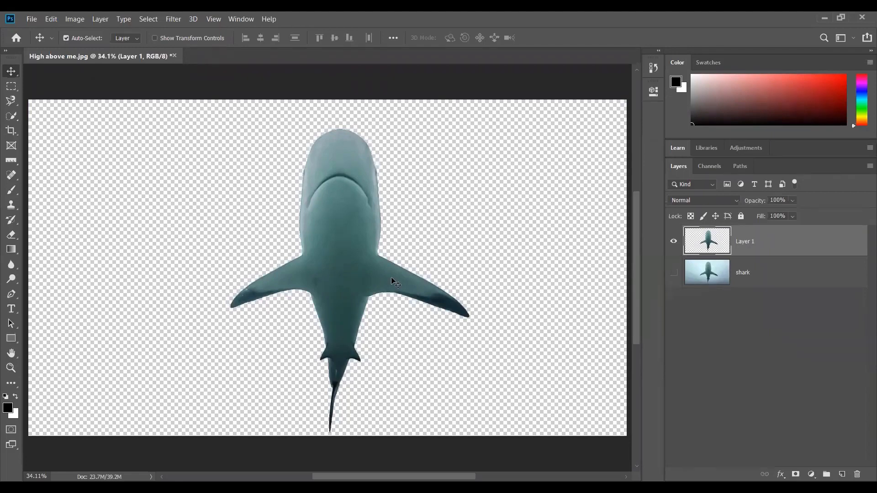
# Step: Examine the edges of the cut-out shark's head up close against the transparency
pyautogui.scroll(7, 374, 298)
pyautogui.moveTo(304, 344); pyautogui.dragTo(319, 265)
pyautogui.scroll(5, 334, 337)
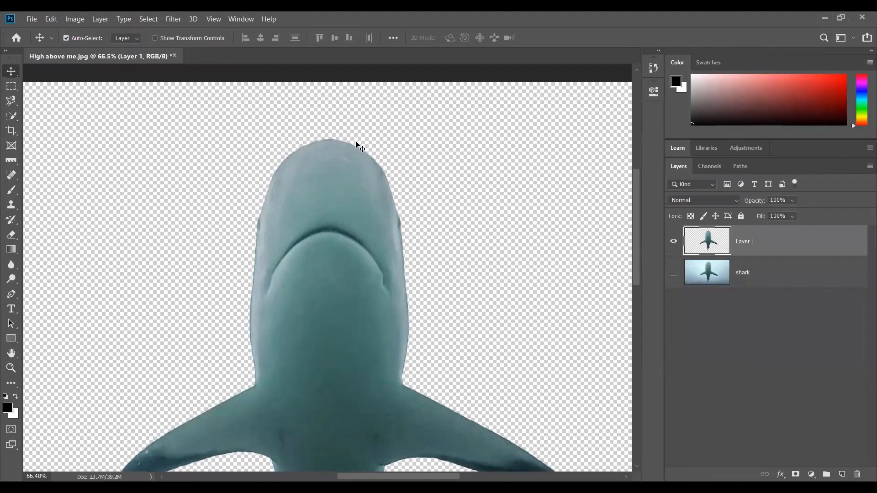
pyautogui.click(11, 100)
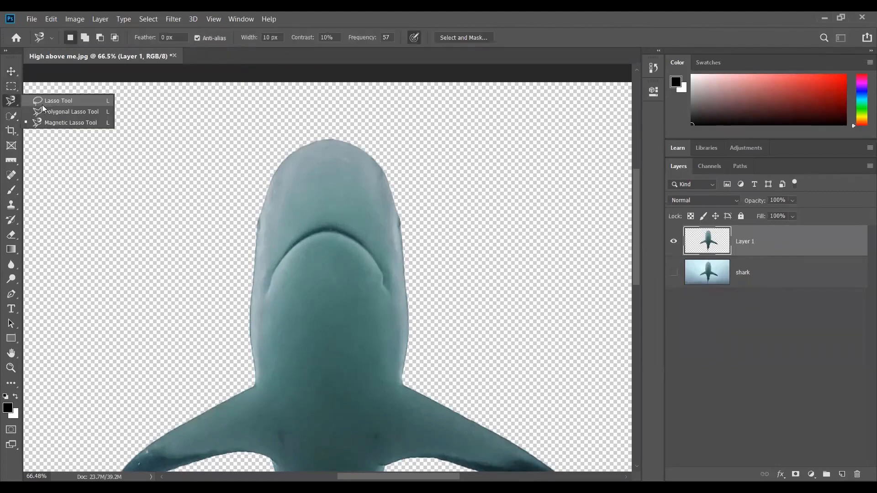
pyautogui.click(42, 104)
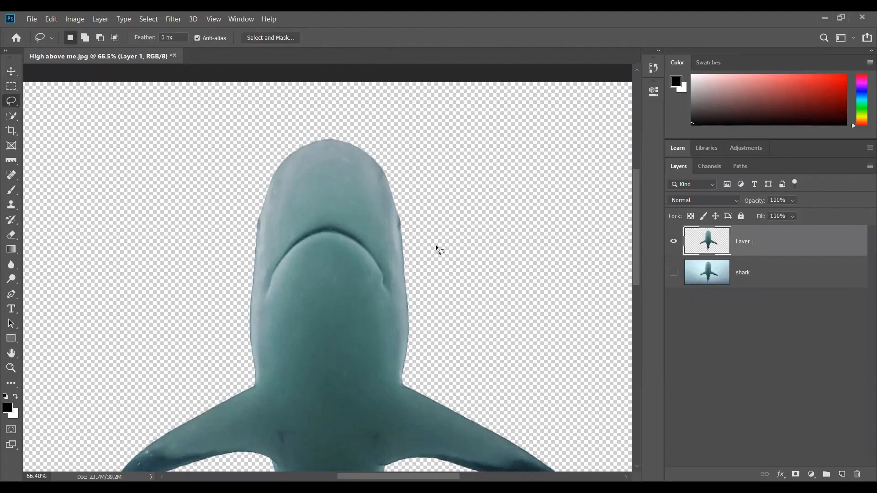
pyautogui.press('m')
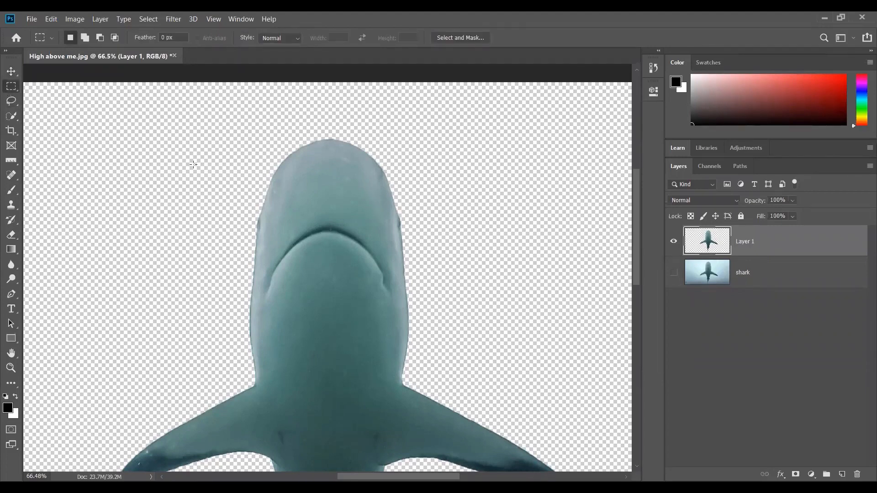
# Step: Compare the cut-out with the original photo by alternately showing and hiding Layer 1 and the shark layer
pyautogui.keyDown('alt'); pyautogui.click(674, 274); pyautogui.keyUp('alt')
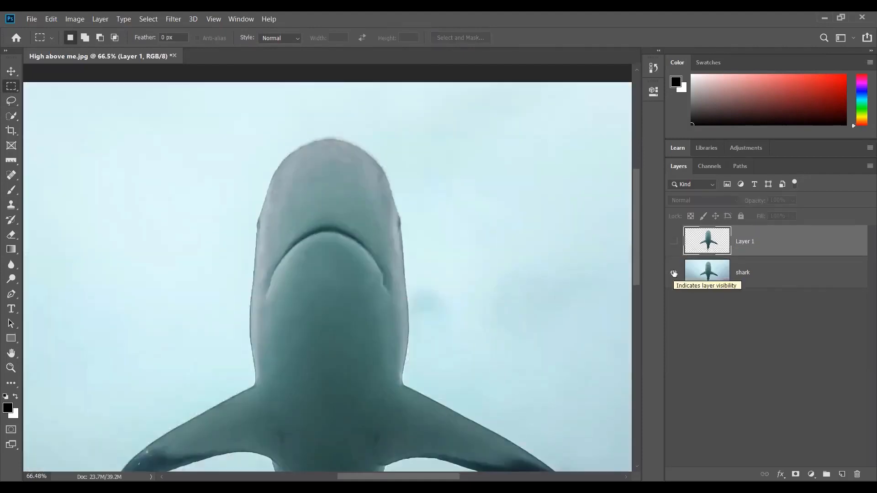
pyautogui.click(673, 242)
pyautogui.click(674, 273)
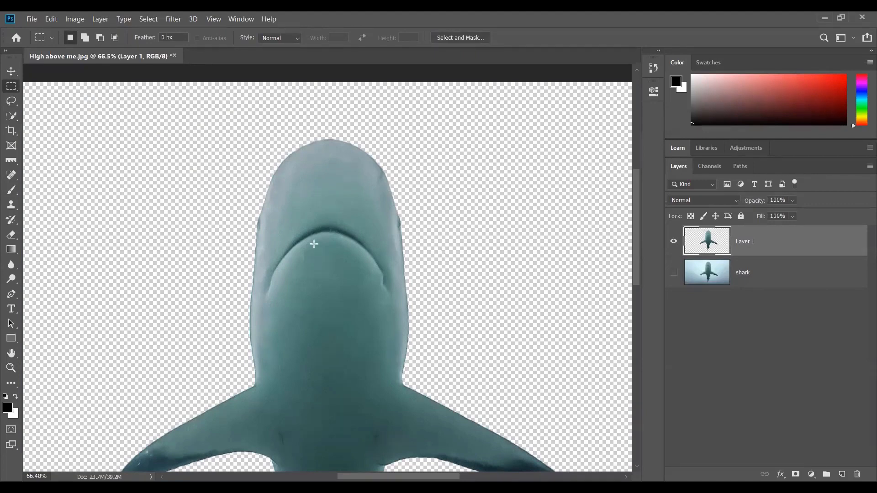
pyautogui.click(674, 272)
pyautogui.click(674, 241)
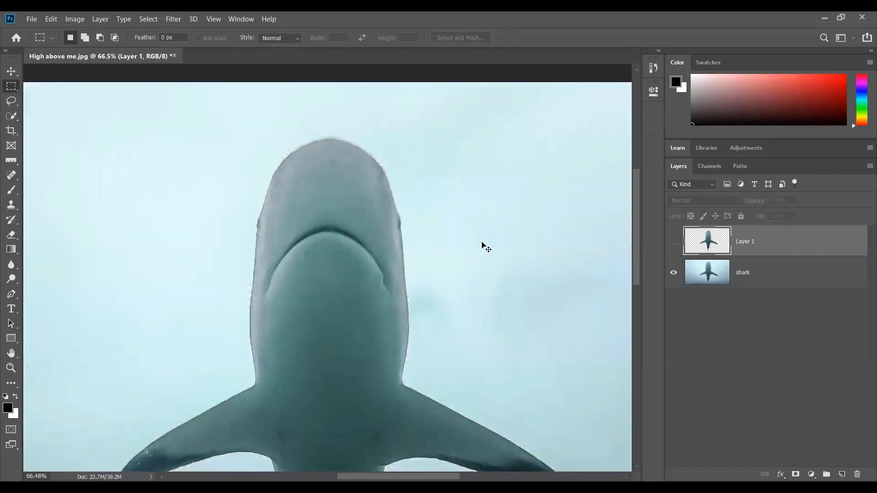
pyautogui.hotkey('ctrl', '0')
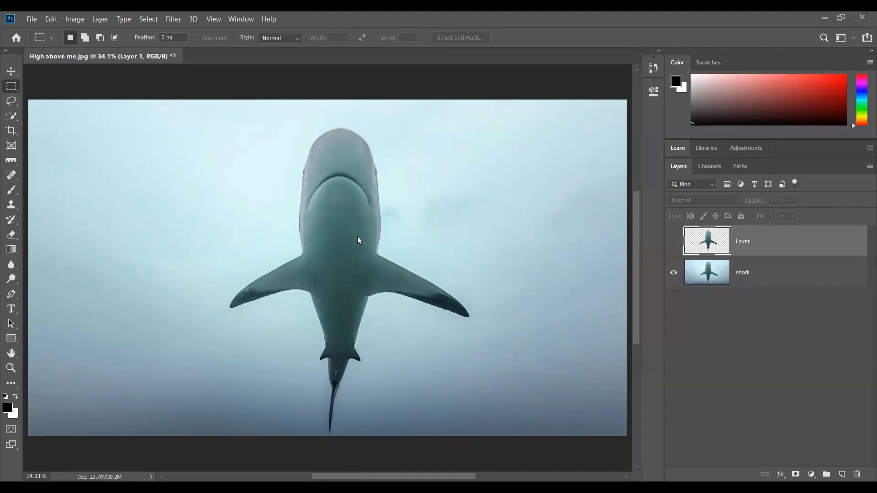
# Step: Undo the visibility changes and the layer copy, returning to the single shark layer with the shark selected
pyautogui.hotkey('ctrl', 'z')
pyautogui.hotkey('ctrl', 'z')
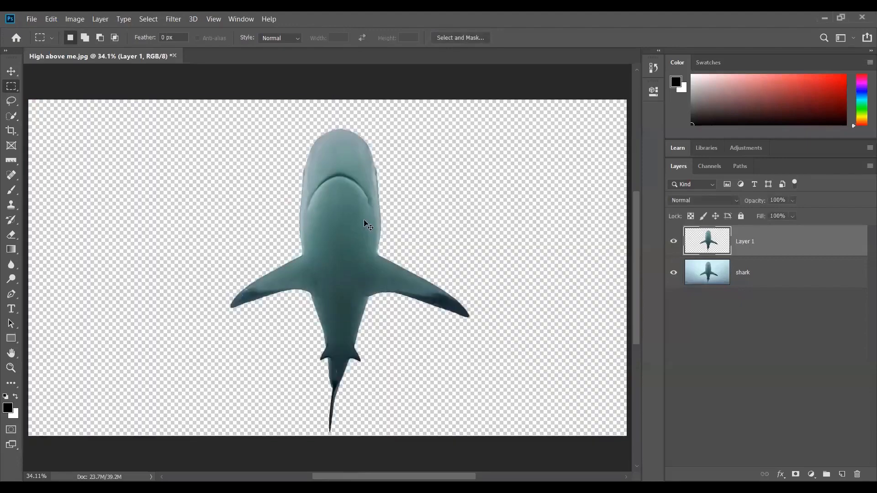
pyautogui.hotkey('ctrl', 'shift', 'z')
pyautogui.hotkey('ctrl', 'z')
pyautogui.hotkey('ctrl', 'z')
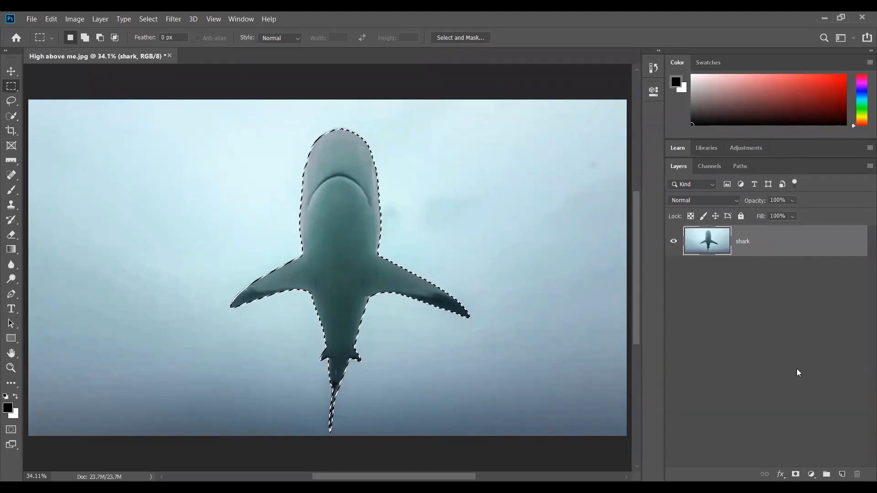
# Step: Add a layer mask to the shark layer from the active selection and view the mask on its own
pyautogui.click(795, 474)
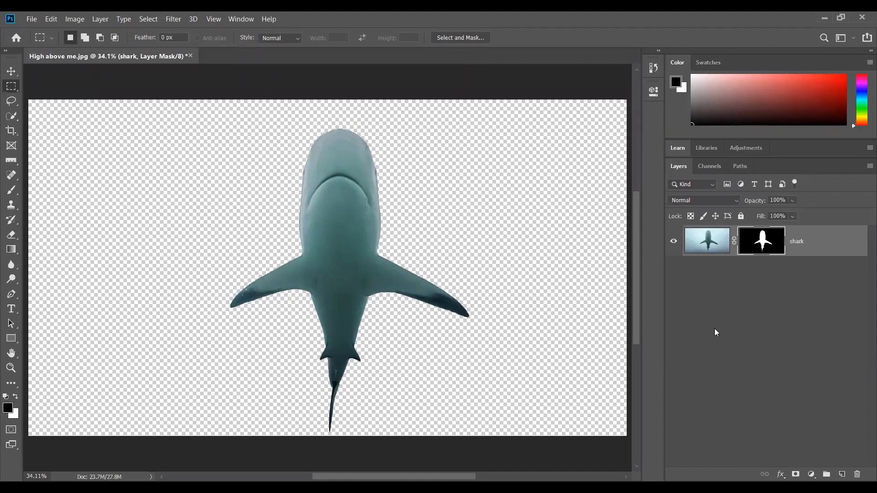
pyautogui.hotkey('ctrl', 'z')
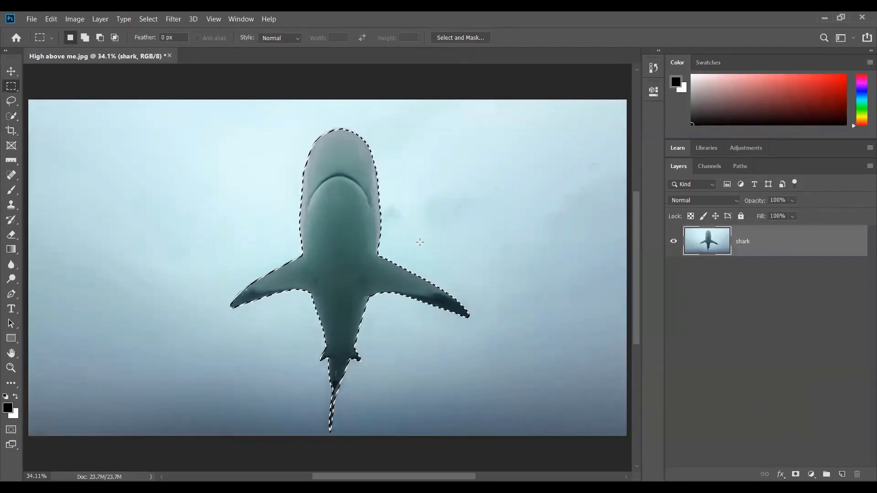
pyautogui.click(795, 474)
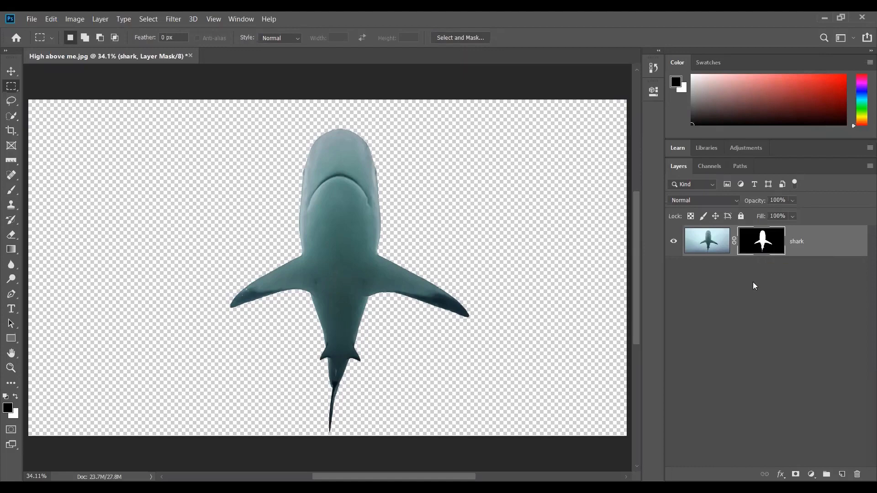
pyautogui.keyDown('alt'); pyautogui.click(764, 242); pyautogui.keyUp('alt')
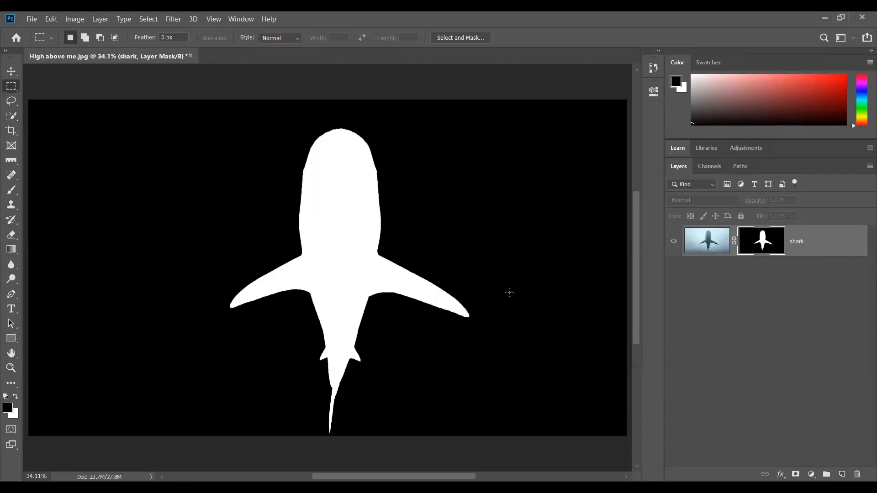
pyautogui.keyDown('alt'); pyautogui.click(770, 241); pyautogui.keyUp('alt')
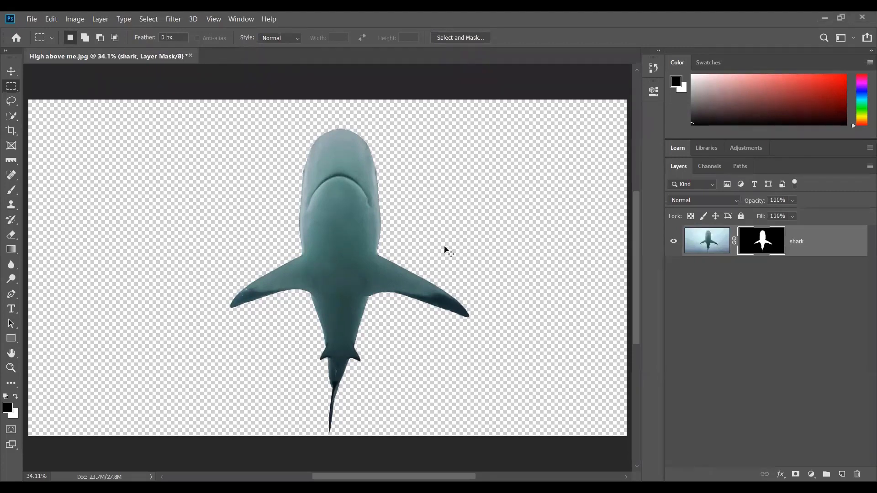
# Step: Create a new layer named "background" above the masked shark layer
pyautogui.hotkey('ctrl', 'shift', 'n')
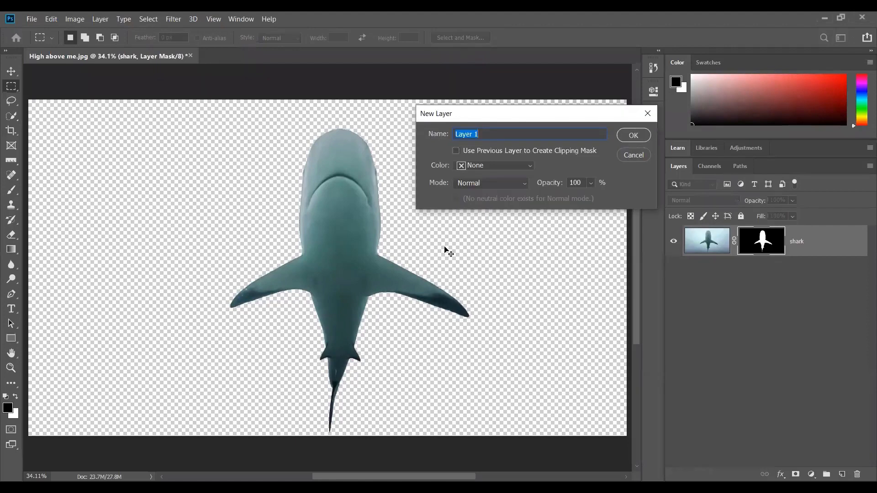
pyautogui.write('background')
pyautogui.click(632, 136)
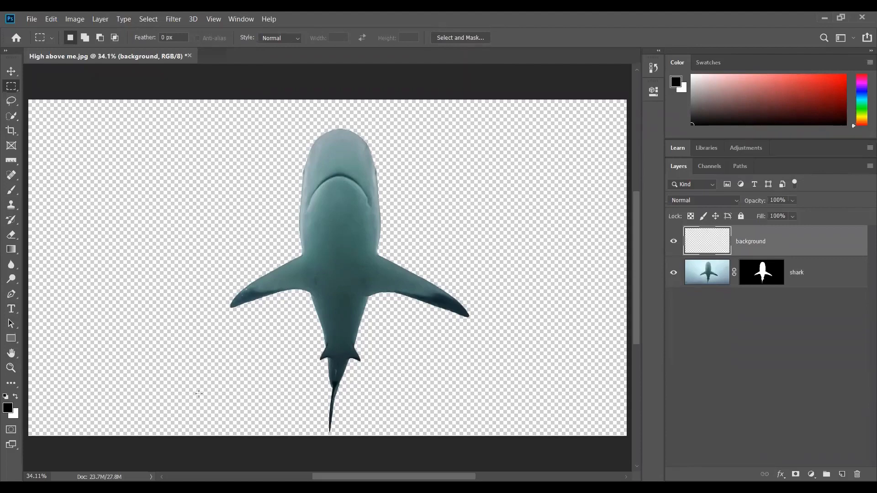
# Step: Set the foreground color to a bright blue
pyautogui.click(8, 410)
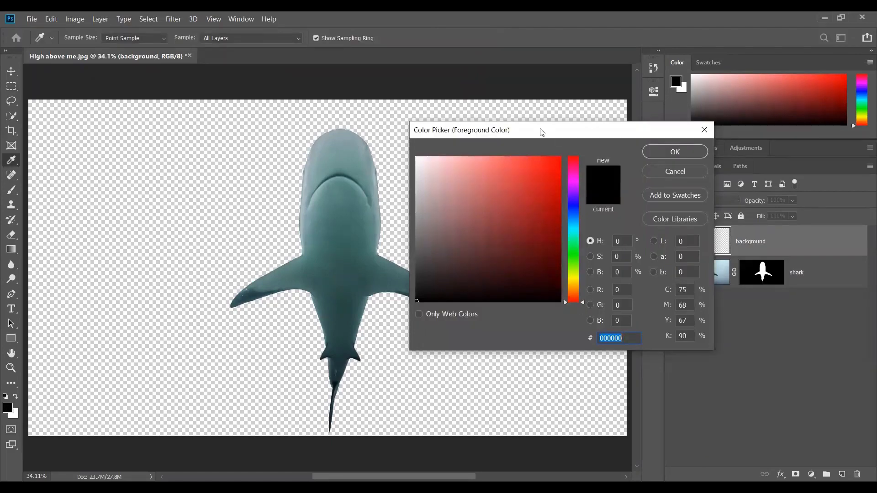
pyautogui.moveTo(541, 132); pyautogui.dragTo(566, 156)
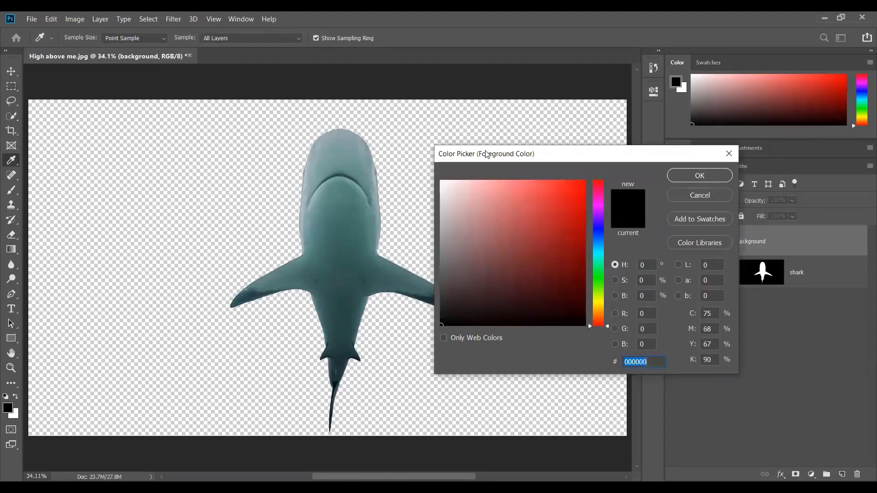
pyautogui.moveTo(487, 155); pyautogui.dragTo(489, 144)
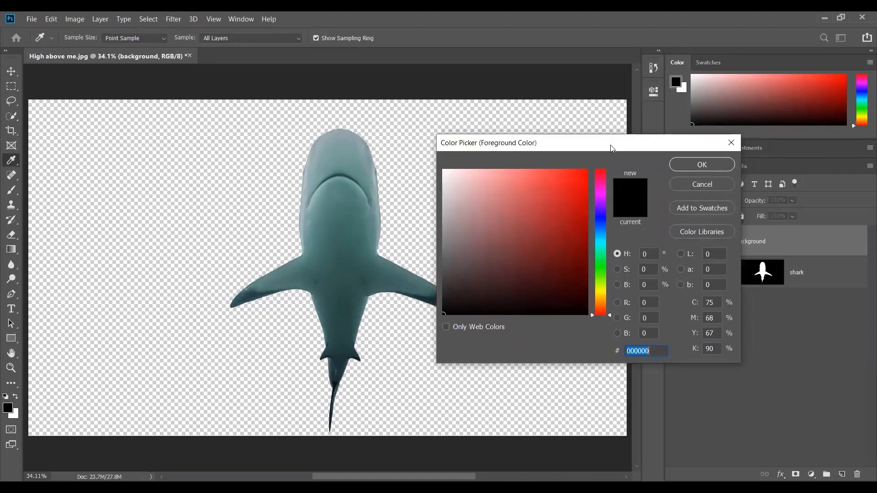
pyautogui.moveTo(609, 146); pyautogui.dragTo(612, 161)
pyautogui.moveTo(555, 161); pyautogui.dragTo(558, 145)
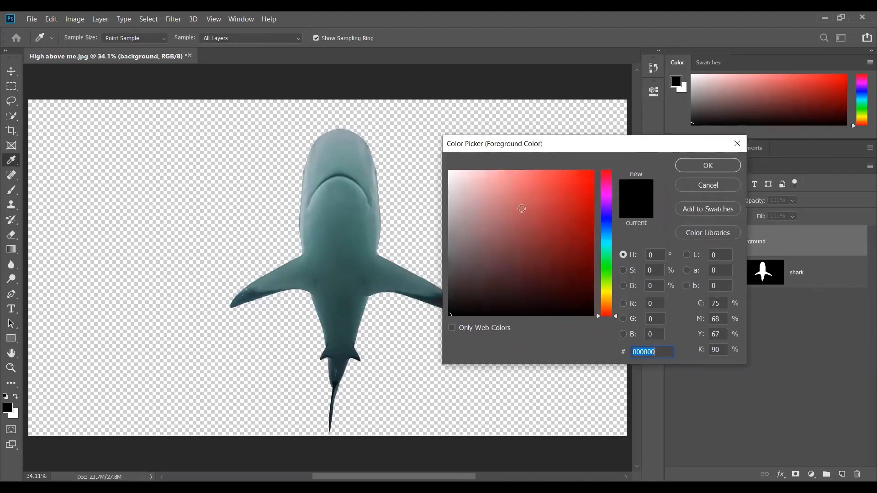
pyautogui.moveTo(548, 194)
pyautogui.mouseDown()
pyautogui.moveTo(566, 178)
pyautogui.moveTo(588, 194)
pyautogui.moveTo(580, 175)
pyautogui.moveTo(564, 204)
pyautogui.moveTo(576, 211)
pyautogui.mouseUp()
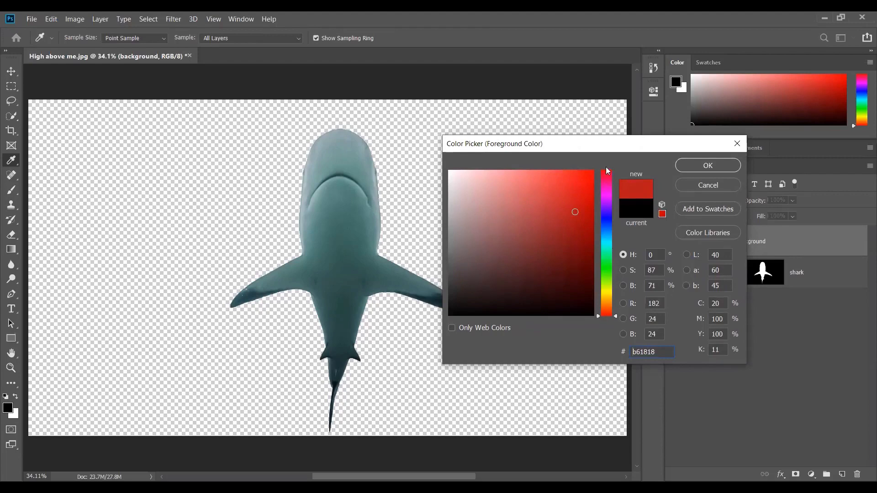
pyautogui.moveTo(599, 316)
pyautogui.mouseDown()
pyautogui.moveTo(604, 197)
pyautogui.moveTo(603, 304)
pyautogui.moveTo(607, 231)
pyautogui.moveTo(578, 233)
pyautogui.moveTo(586, 211)
pyautogui.mouseUp()
pyautogui.click(601, 236)
pyautogui.click(708, 165)
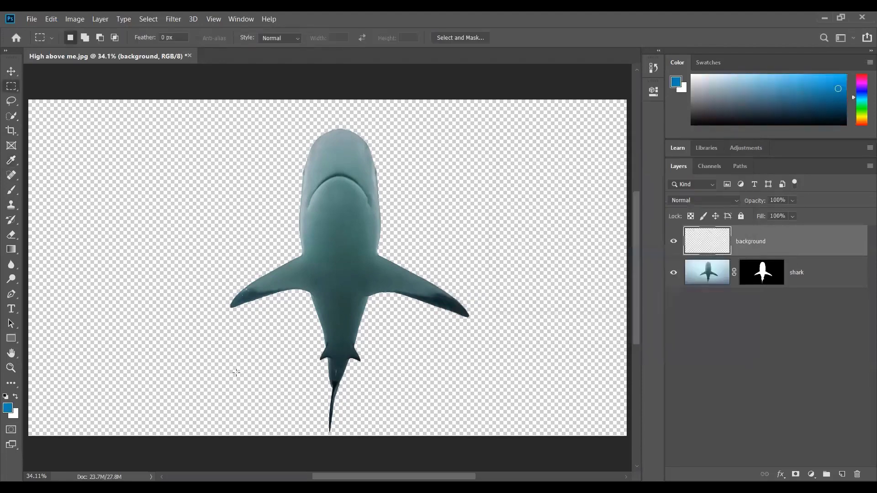
# Step: Darken the blue foreground color slightly
pyautogui.click(9, 409)
pyautogui.moveTo(586, 212); pyautogui.dragTo(588, 233)
pyautogui.click(703, 168)
pyautogui.press('m')
# Step: Set the background color to a dark red
pyautogui.click(16, 415)
pyautogui.write('540404')
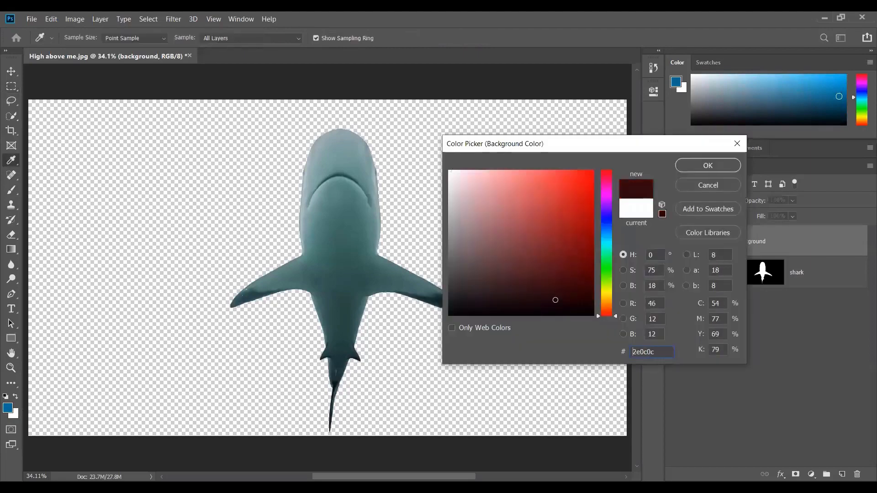
pyautogui.click(690, 166)
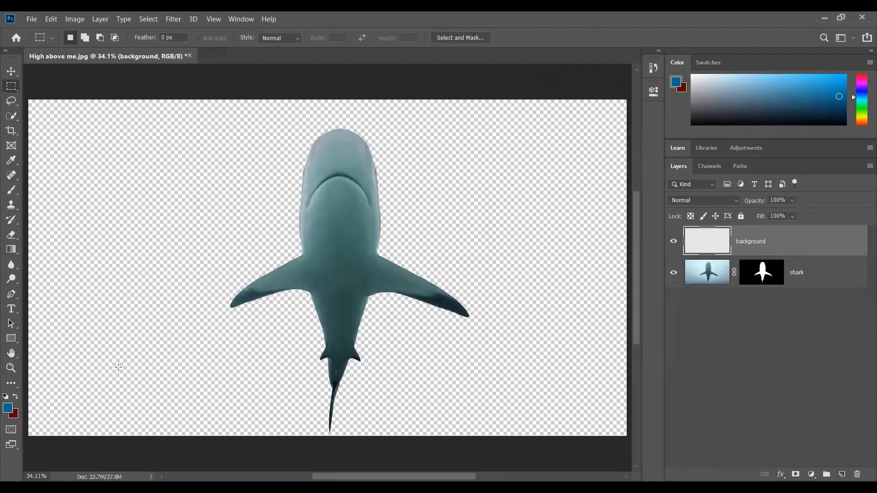
# Step: Swap the blue and red foreground and background colors repeatedly, and reset them to default black and white
pyautogui.click(15, 398)
pyautogui.click(16, 396)
pyautogui.click(15, 396)
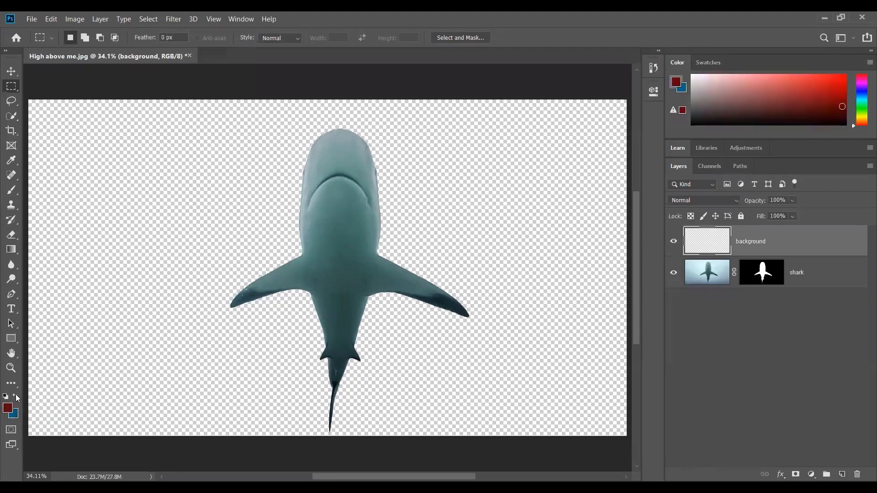
pyautogui.click(15, 396)
pyautogui.click(15, 396)
pyautogui.click(16, 395)
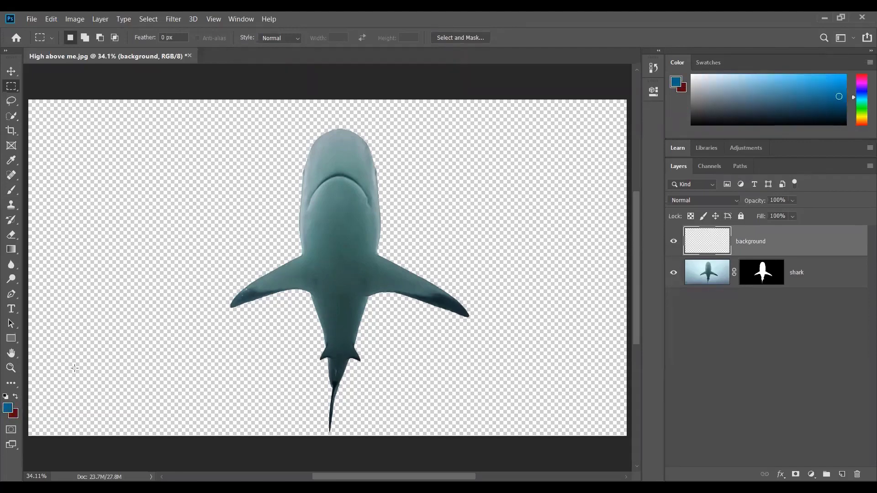
pyautogui.click(17, 396)
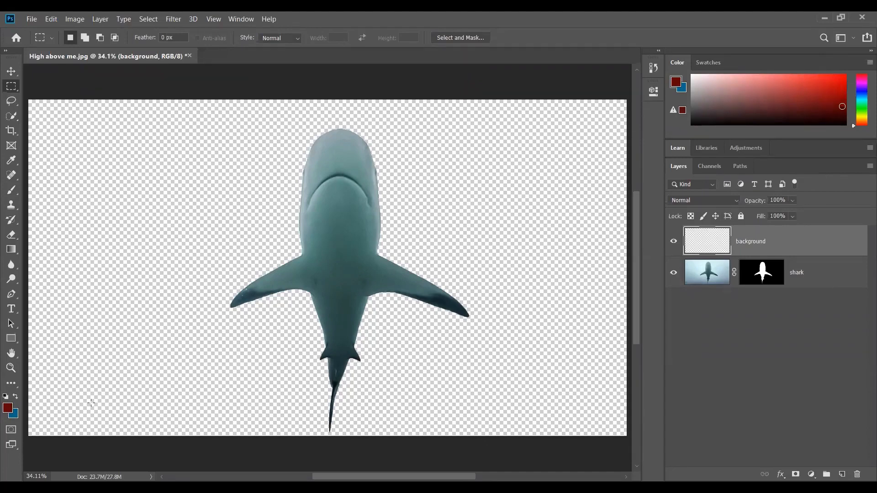
pyautogui.click(6, 397)
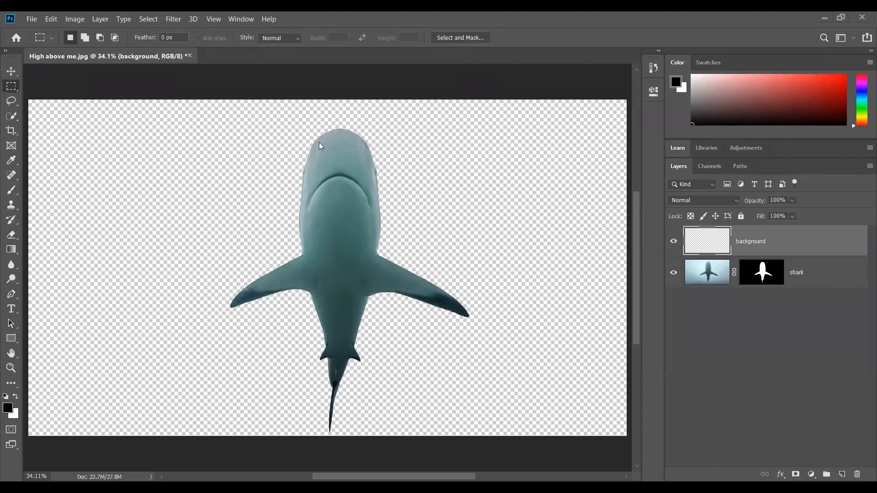
# Step: Set the foreground color to a dark teal-blue
pyautogui.click(7, 409)
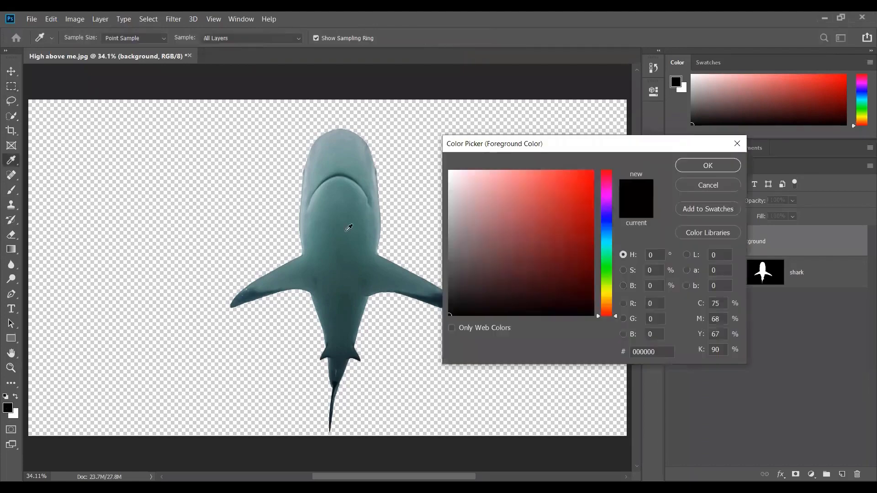
pyautogui.click(565, 212)
pyautogui.moveTo(596, 317); pyautogui.dragTo(598, 238)
pyautogui.click(583, 244)
pyautogui.click(703, 165)
pyautogui.press('m')
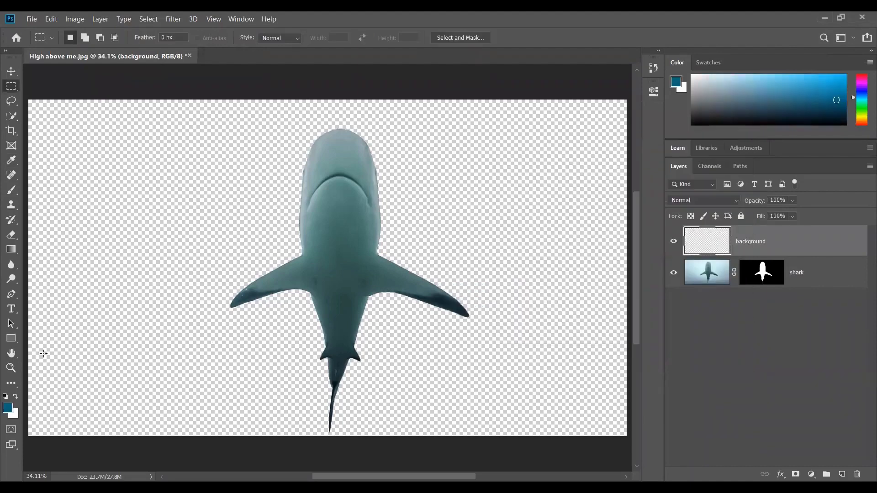
# Step: Fill the background layer with the teal-blue foreground color using the Paint Bucket tool, and undo the fill
pyautogui.click(12, 251)
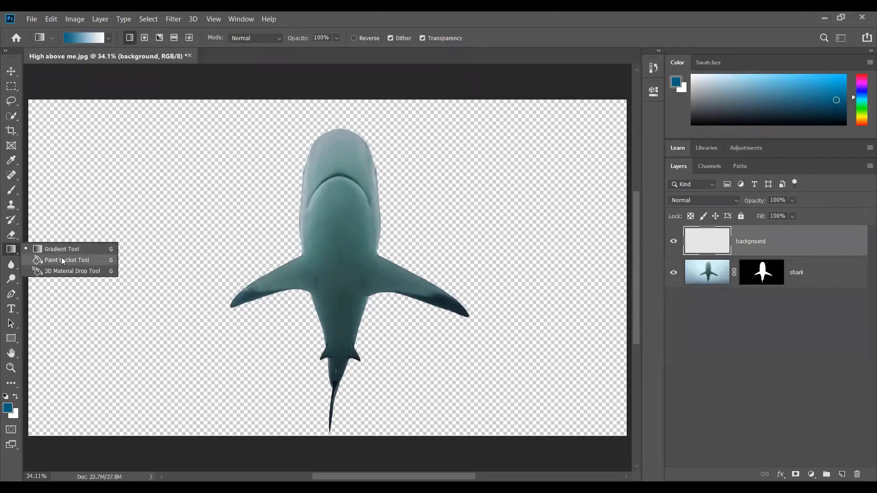
pyautogui.click(60, 261)
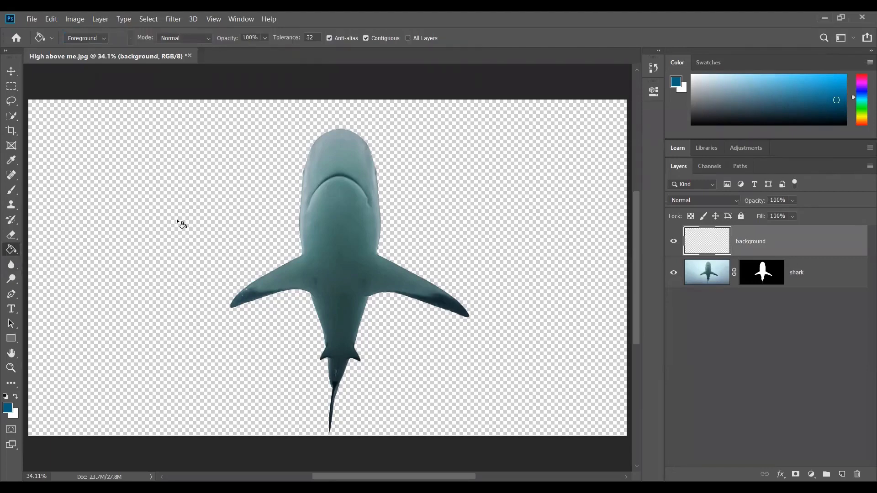
pyautogui.click(137, 215)
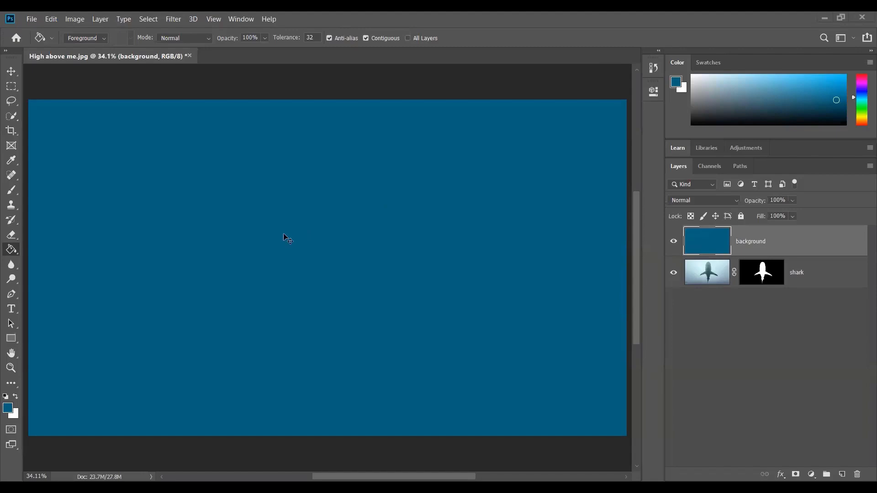
pyautogui.hotkey('ctrl', 'z')
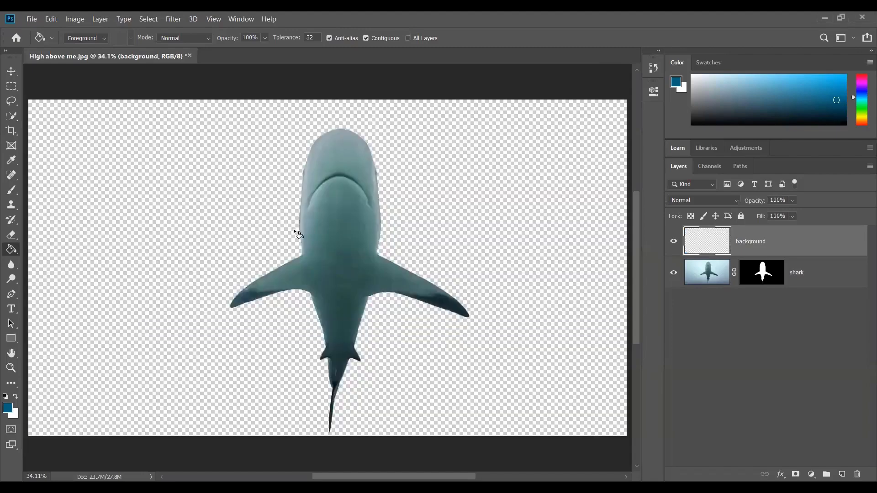
# Step: Set the foreground color to the muted dark blue 2b444c
pyautogui.click(7, 409)
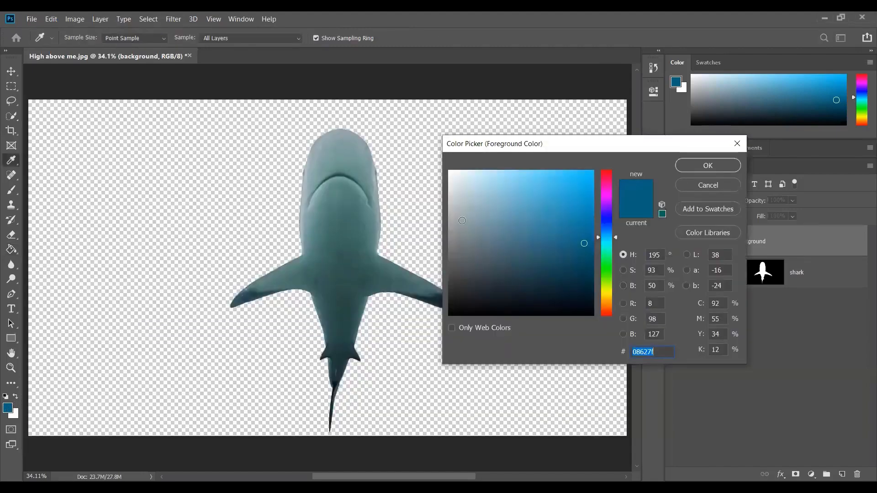
pyautogui.moveTo(492, 237); pyautogui.dragTo(511, 272)
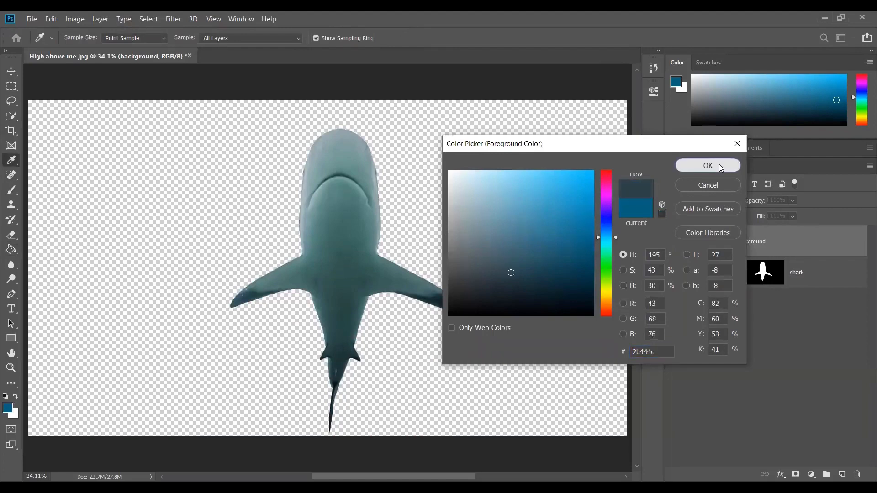
pyautogui.click(708, 165)
# Step: Fill the background layer with the muted dark blue using the Paint Bucket tool, and undo that fill
pyautogui.press('g')
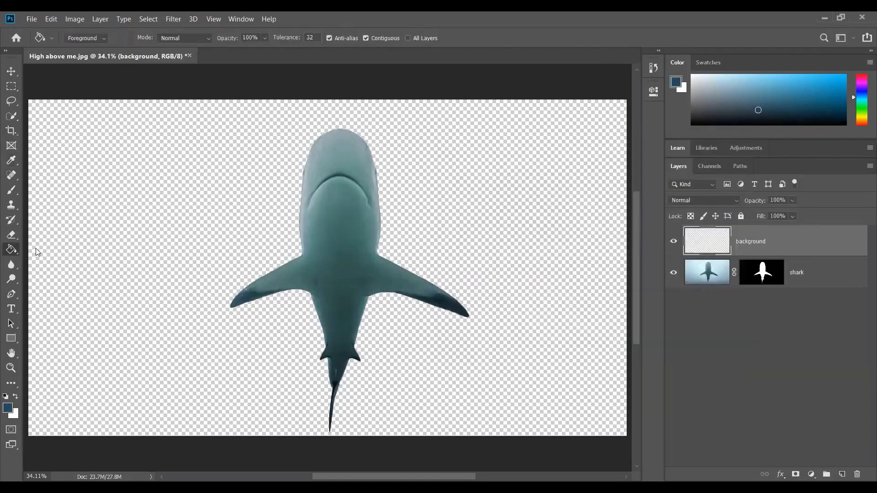
pyautogui.hotkey('shift', 'g')
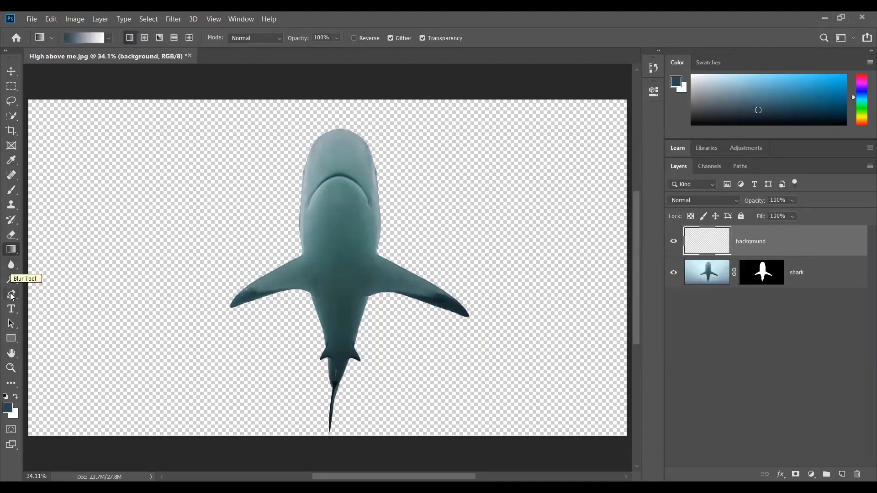
pyautogui.rightClick(11, 253)
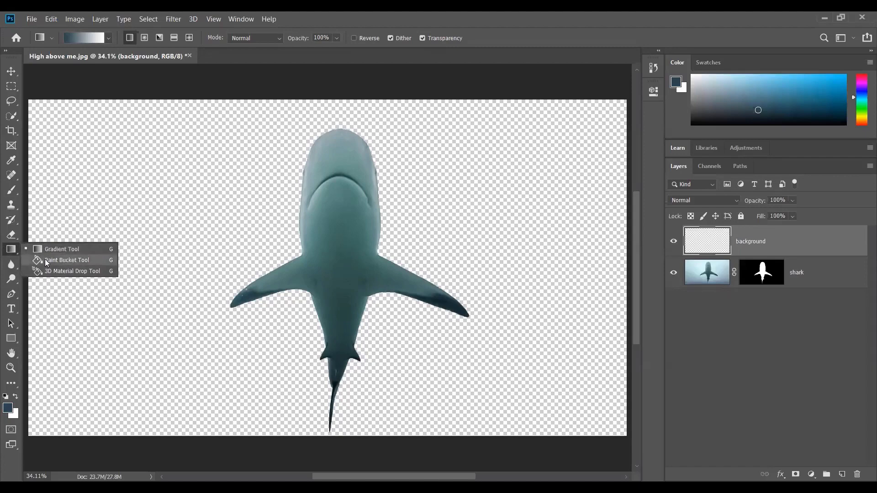
pyautogui.click(73, 261)
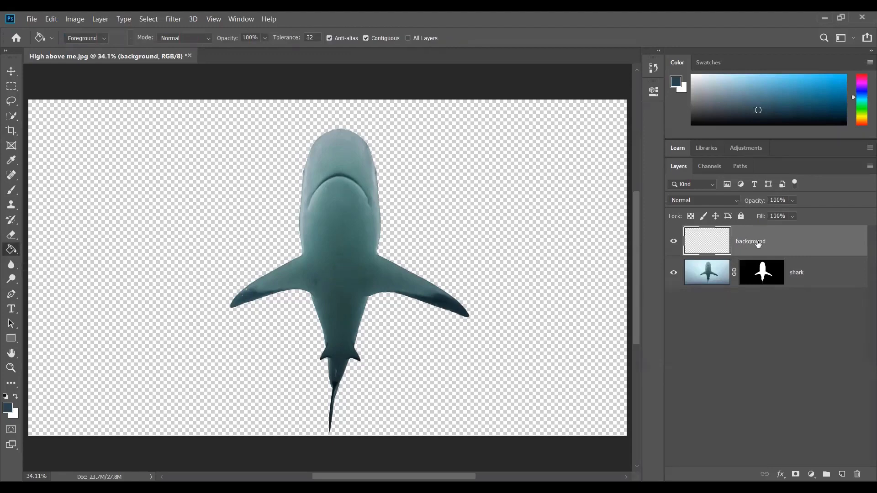
pyautogui.click(129, 212)
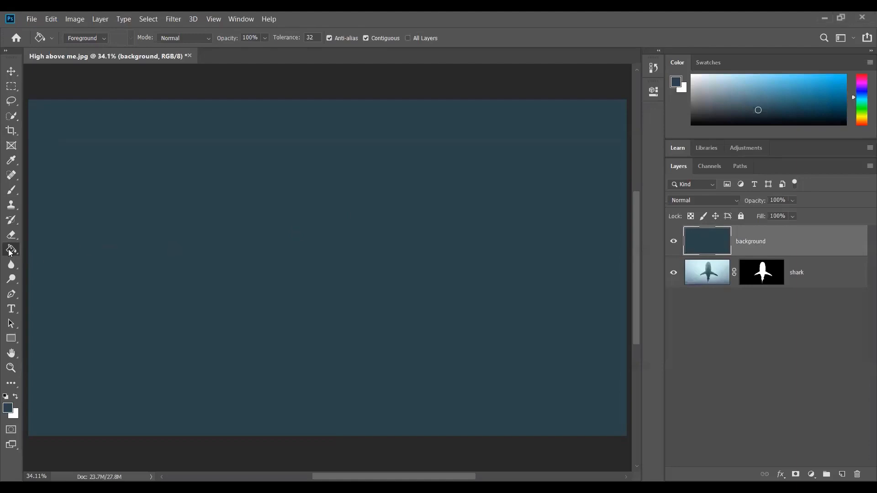
pyautogui.hotkey('shift', 'g')
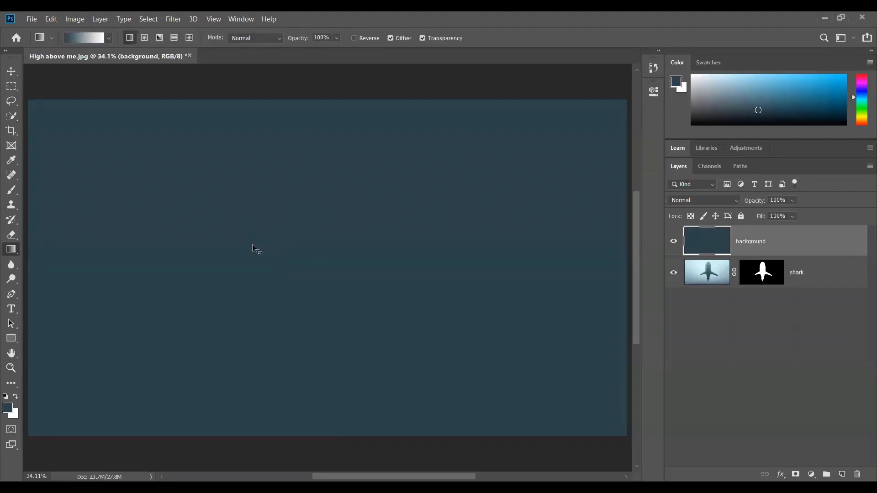
pyautogui.hotkey('ctrl', 'z')
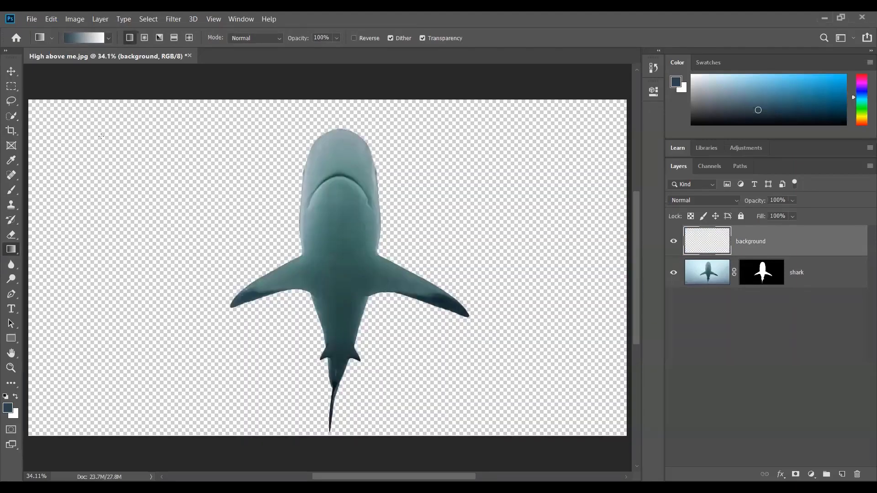
# Step: Use the Fill command to fill the background layer with the foreground color in Normal mode at 100% opacity, and undo it
pyautogui.click(44, 18)
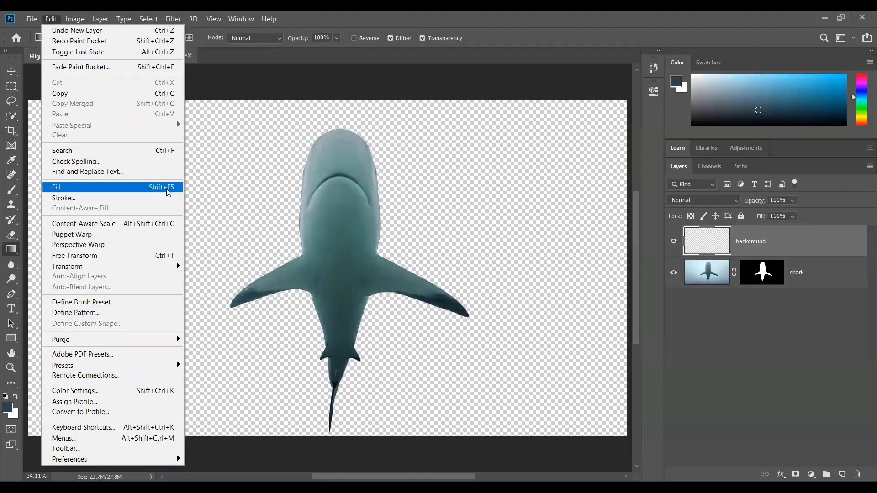
pyautogui.click(115, 189)
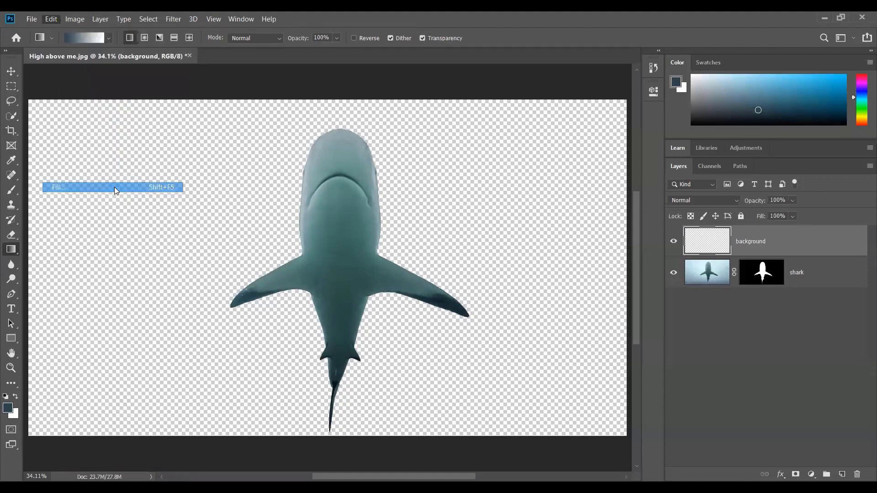
pyautogui.moveTo(705, 136); pyautogui.dragTo(698, 109)
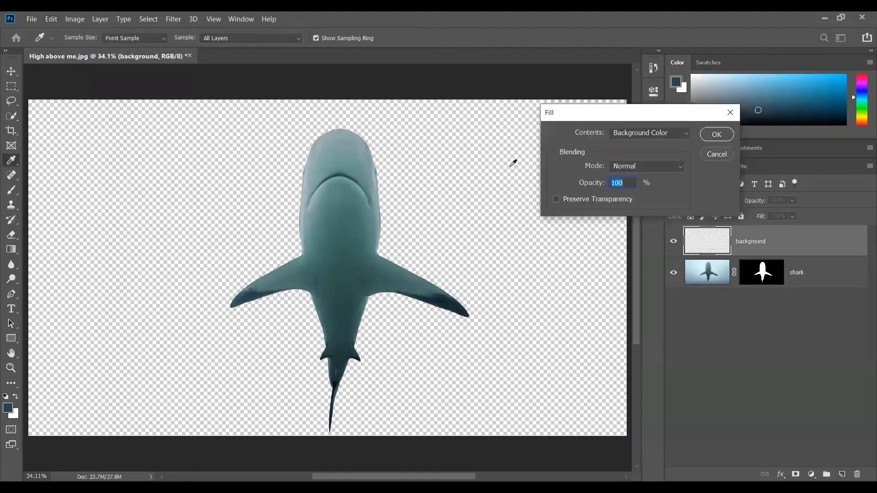
pyautogui.click(662, 132)
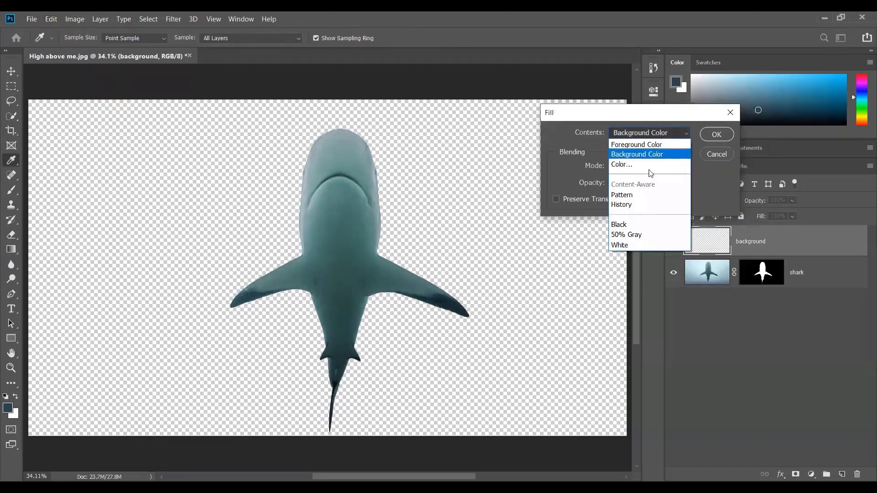
pyautogui.click(647, 144)
pyautogui.moveTo(655, 114); pyautogui.dragTo(607, 133)
pyautogui.click(609, 150)
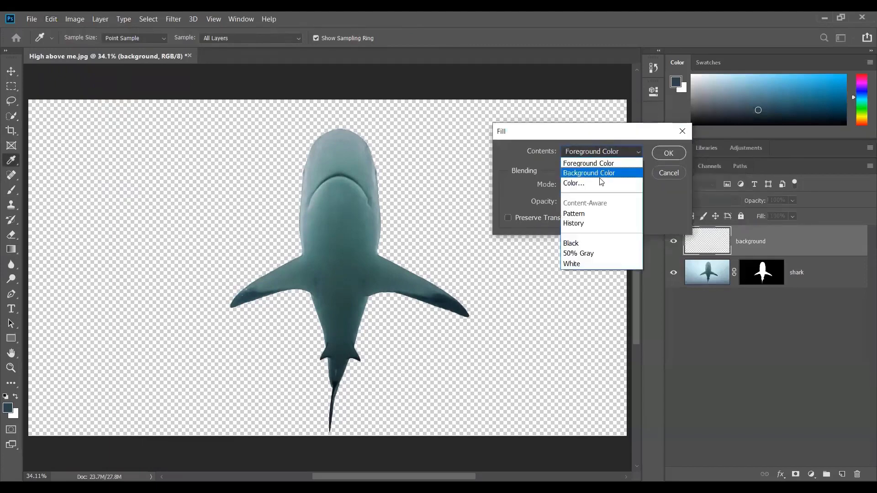
pyautogui.click(602, 183)
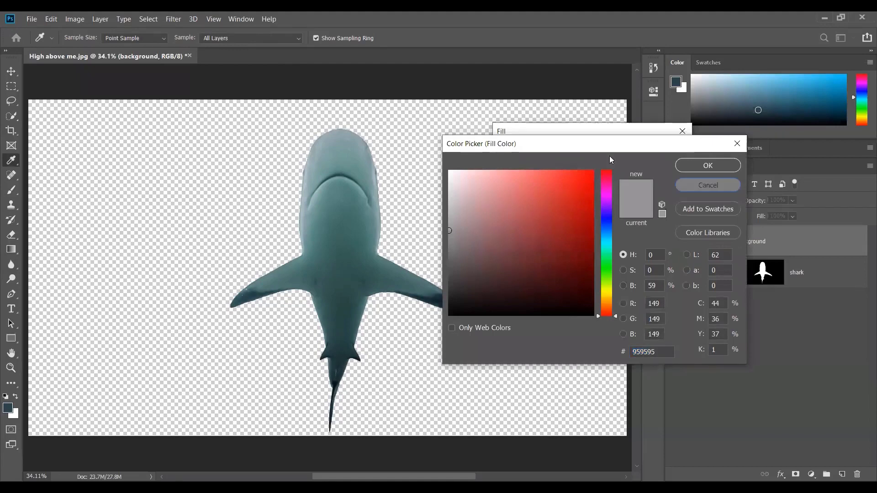
pyautogui.press('Escape')
pyautogui.click(611, 152)
pyautogui.click(599, 160)
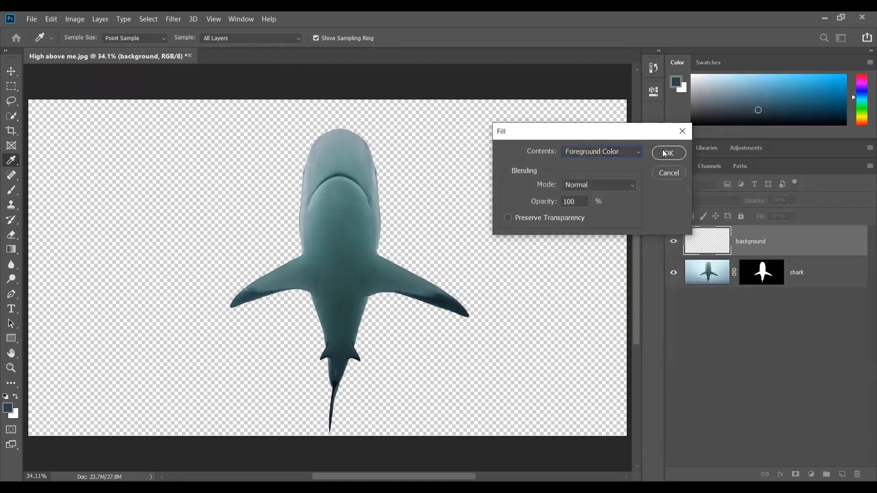
pyautogui.click(668, 153)
pyautogui.press('g')
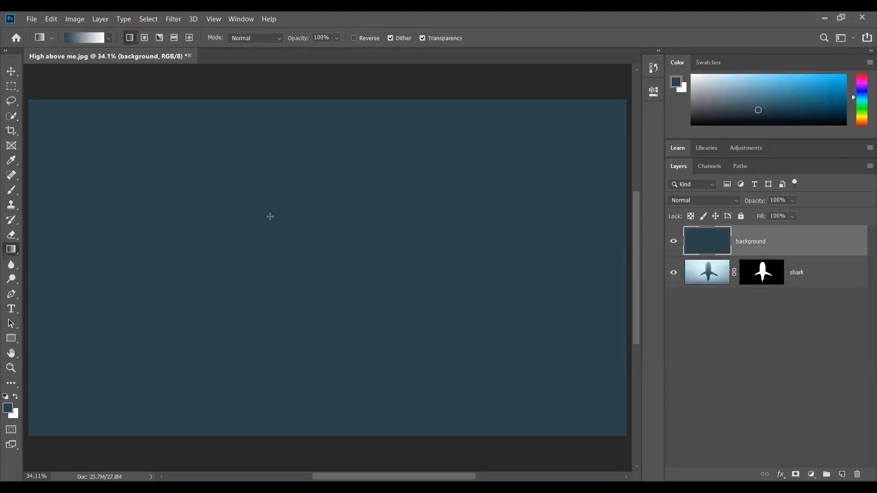
pyautogui.press('m')
pyautogui.hotkey('ctrl', 'z')
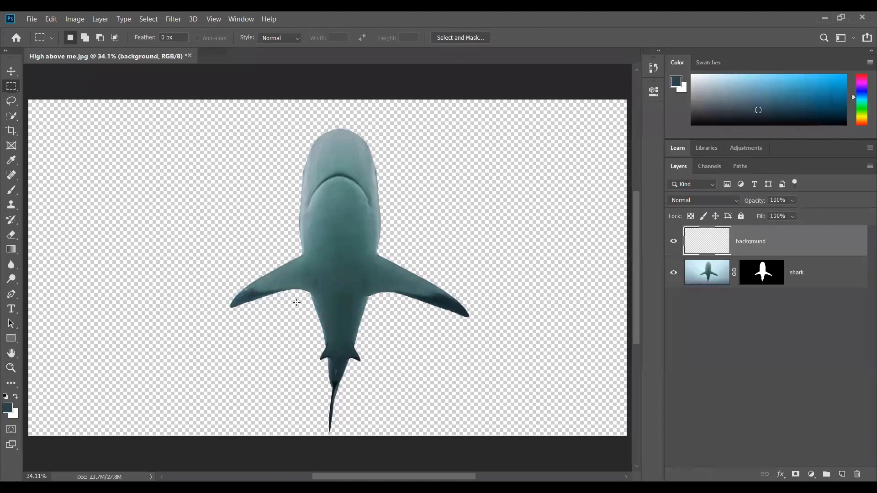
# Step: Try filling the background layer with the foreground color and with the white background color, removing each fill again
pyautogui.hotkey('alt', 'BackSpace')
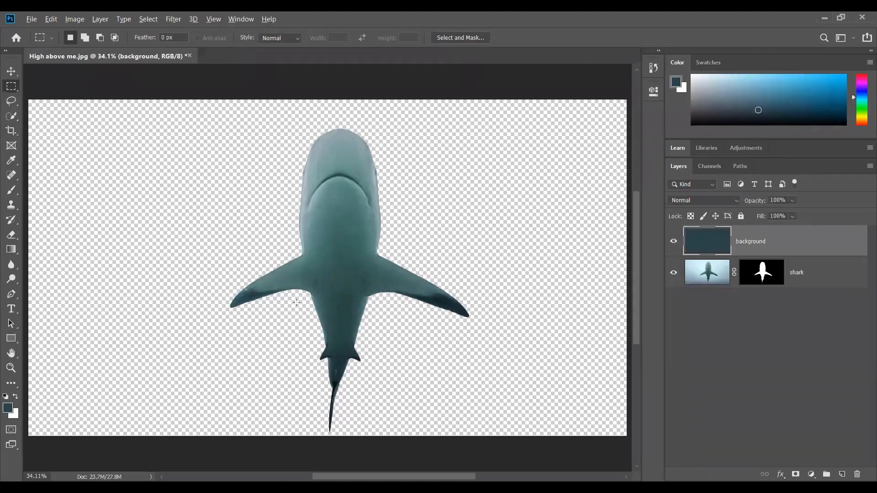
pyautogui.hotkey('ctrl', 'z')
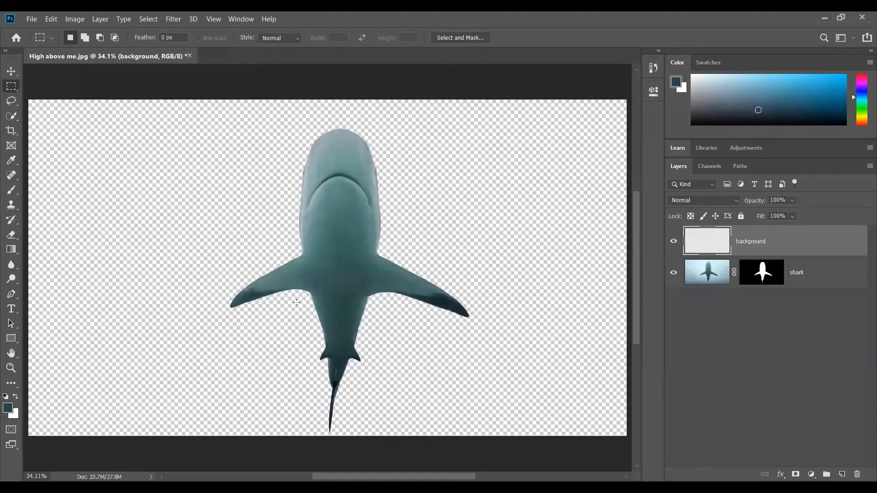
pyautogui.hotkey('ctrl', 'BackSpace')
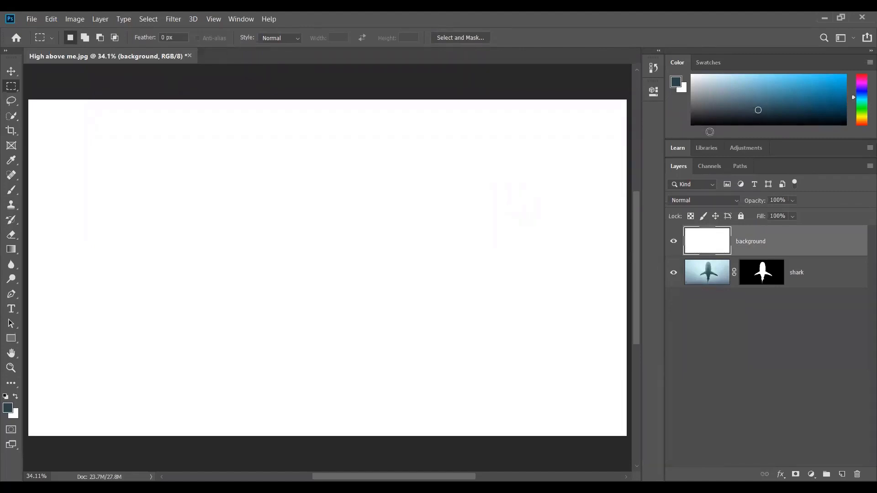
pyautogui.press('Delete')
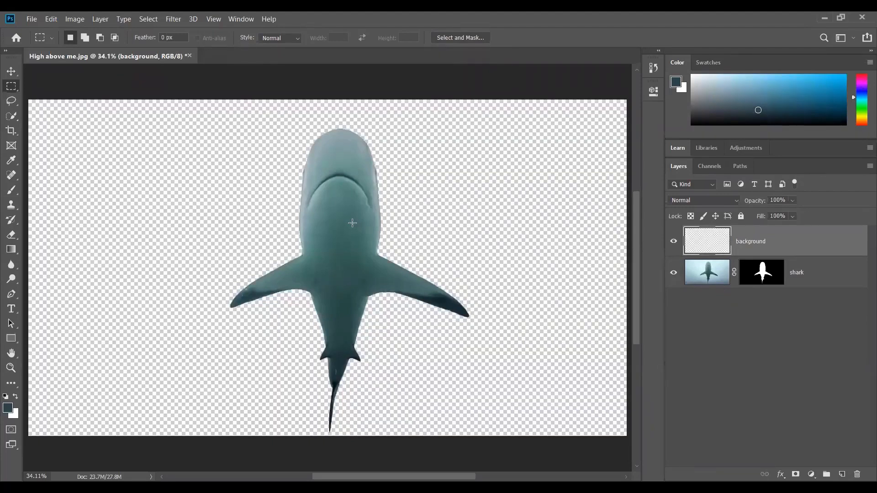
# Step: Use the Fill command to fill the background layer with a custom dark blue, and undo the fill
pyautogui.hotkey('shift', 'F5')
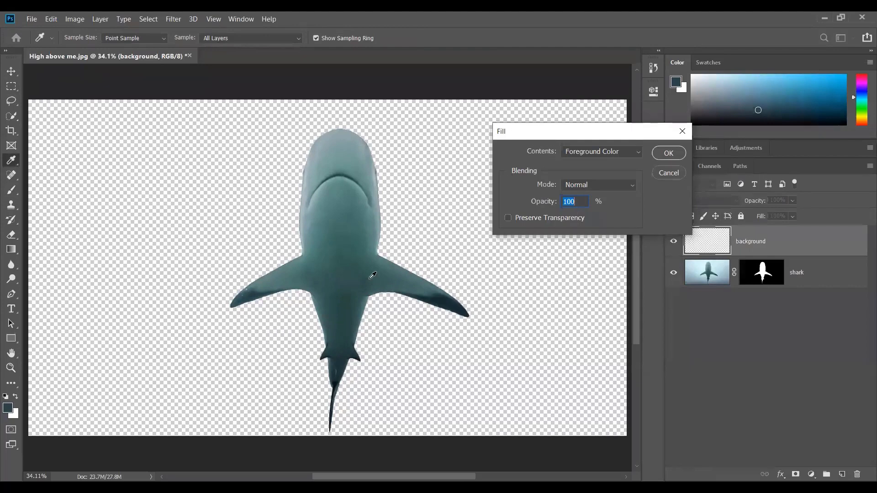
pyautogui.click(585, 147)
pyautogui.click(562, 178)
pyautogui.click(588, 238)
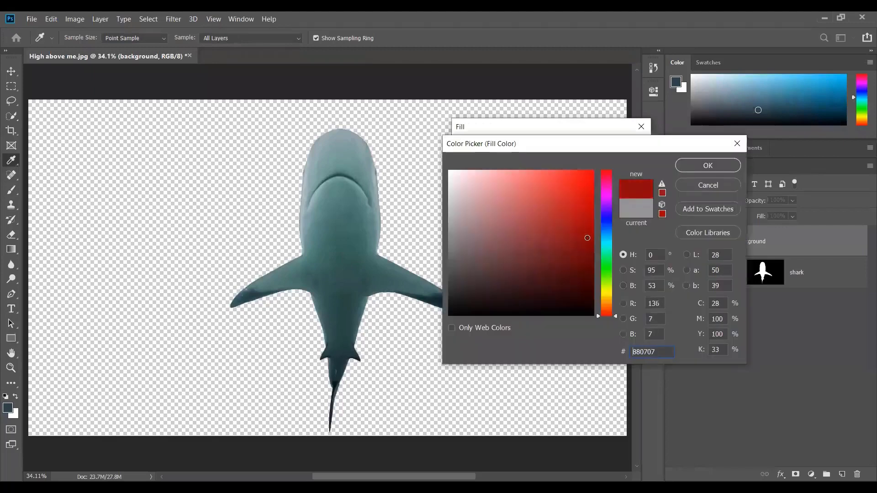
pyautogui.moveTo(601, 318); pyautogui.dragTo(612, 228)
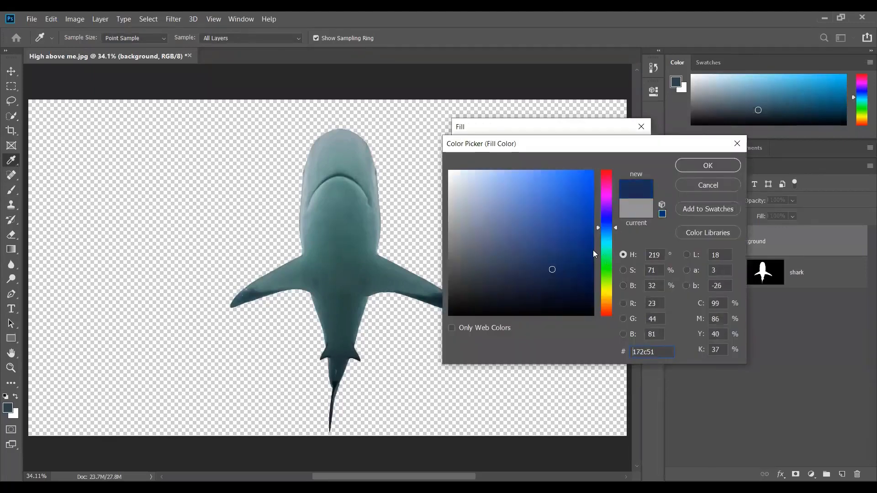
pyautogui.click(708, 166)
pyautogui.click(629, 147)
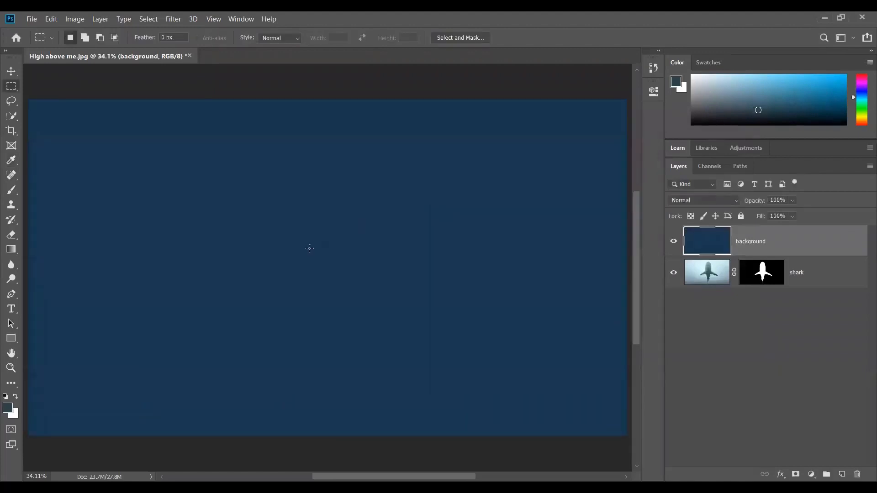
pyautogui.hotkey('ctrl', 'z')
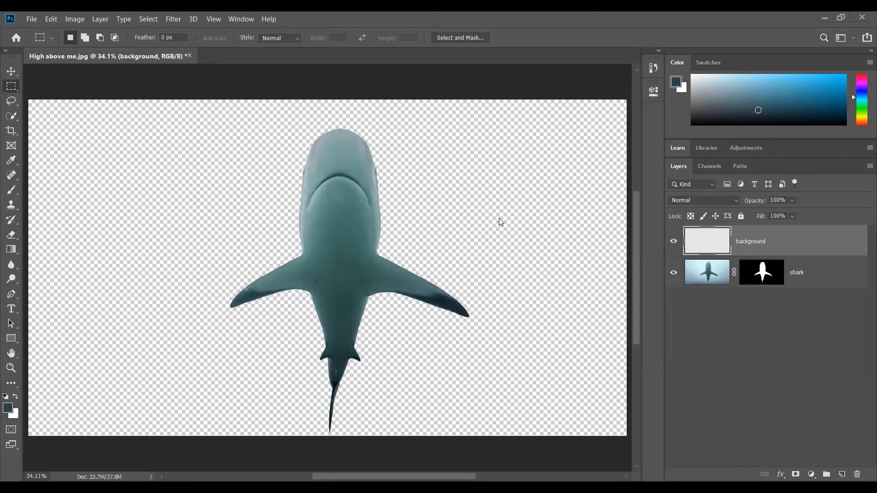
# Step: Fill the background layer with the muted dark blue foreground color
pyautogui.hotkey('alt', 'BackSpace')
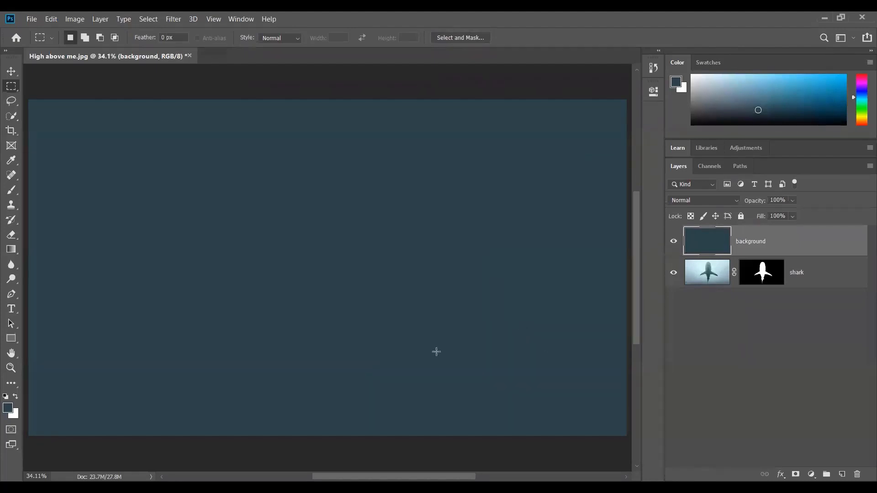
# Step: Send the background layer backward beneath the shark layer, and bring it forward again
pyautogui.click(100, 19)
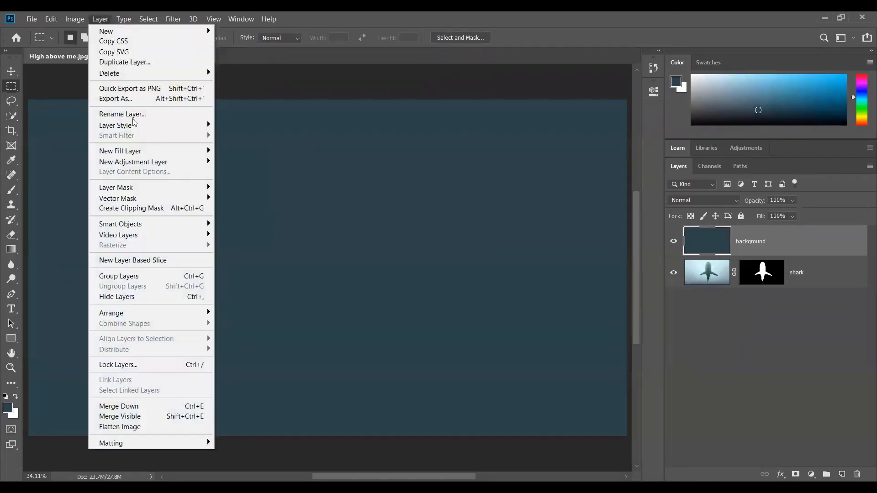
pyautogui.moveTo(188, 315)
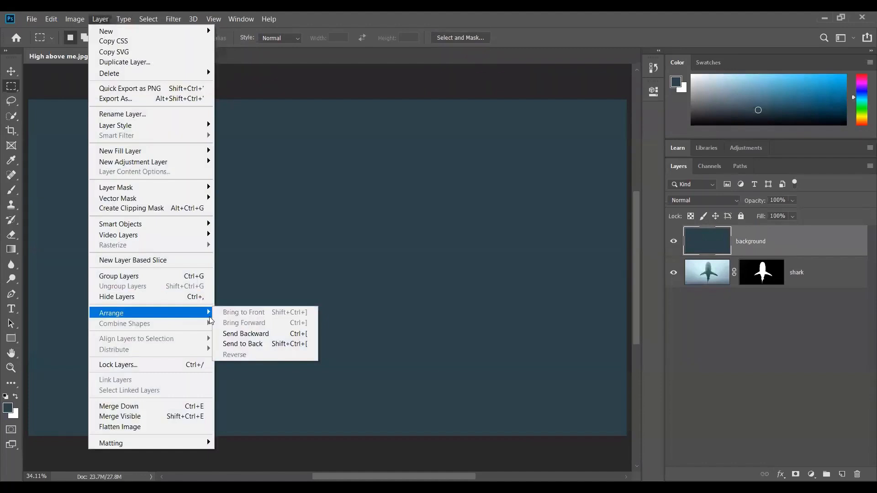
pyautogui.click(256, 335)
pyautogui.hotkey('ctrl', ']')
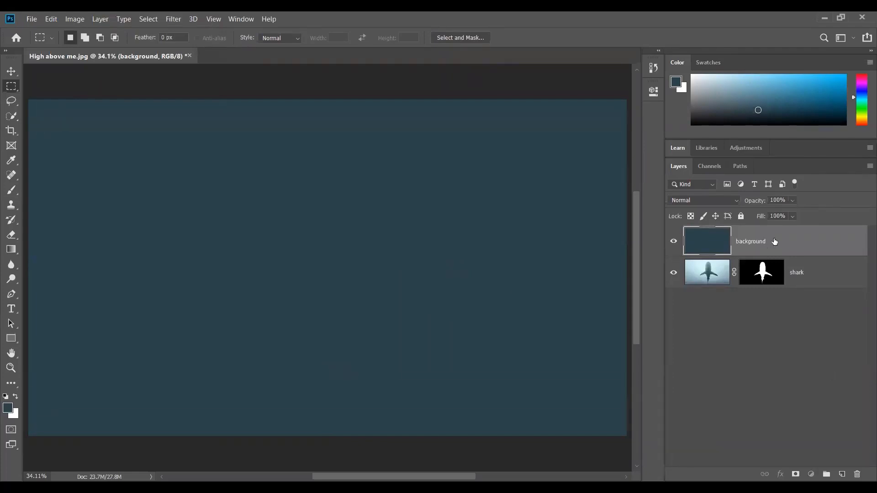
# Step: Try moving the background layer beneath the shark layer, undoing each reordering
pyautogui.moveTo(773, 242); pyautogui.dragTo(764, 291)
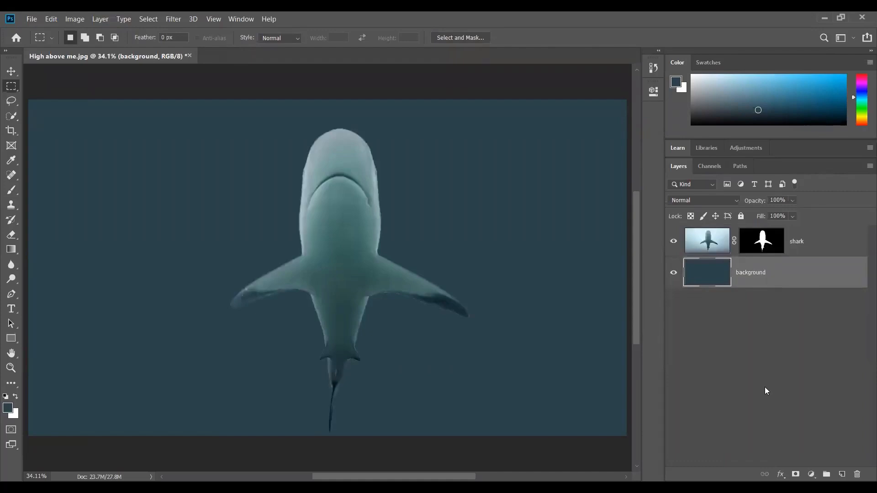
pyautogui.hotkey('ctrl', 'z')
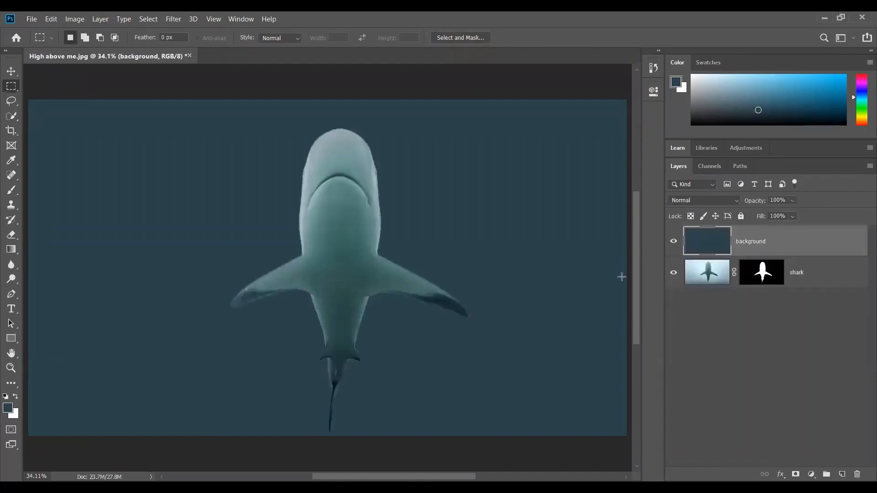
pyautogui.moveTo(776, 245); pyautogui.dragTo(766, 380)
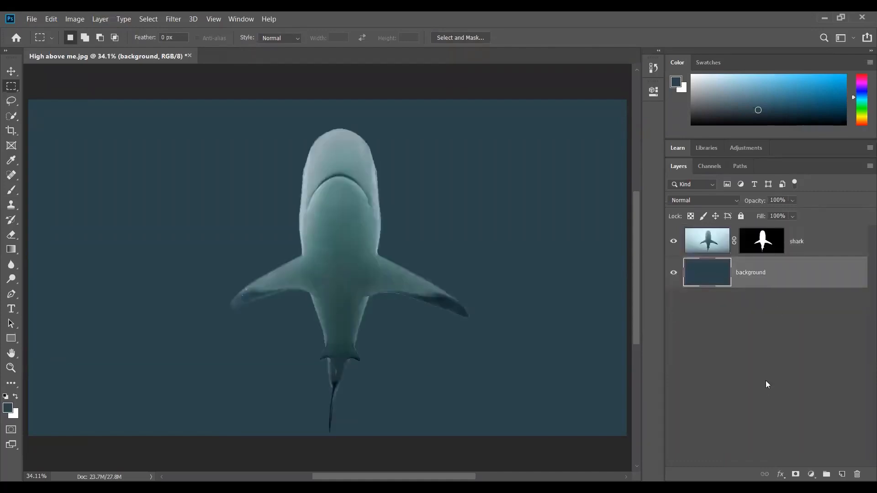
pyautogui.hotkey('ctrl', 'z')
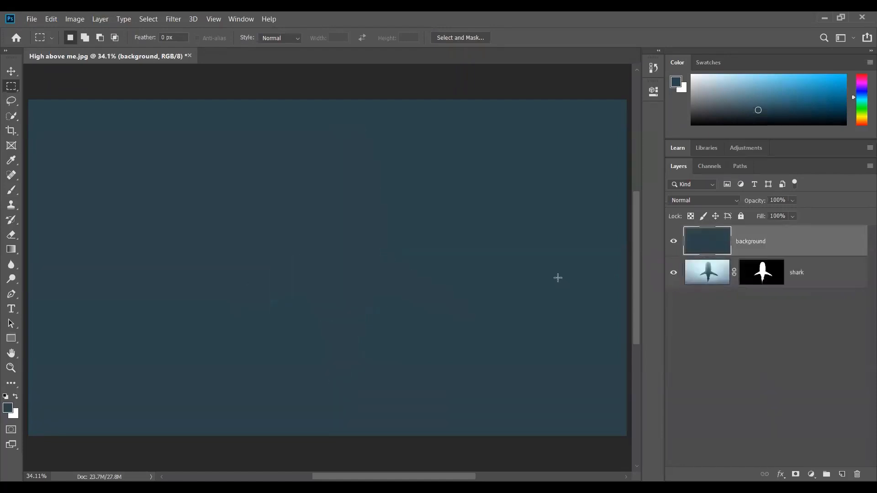
pyautogui.hotkey('ctrl', 'shift', 'z')
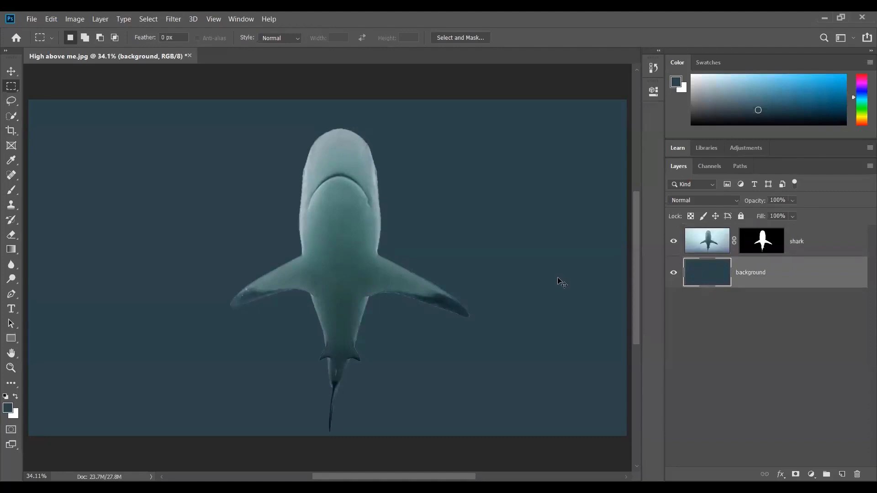
pyautogui.hotkey('ctrl', 'z')
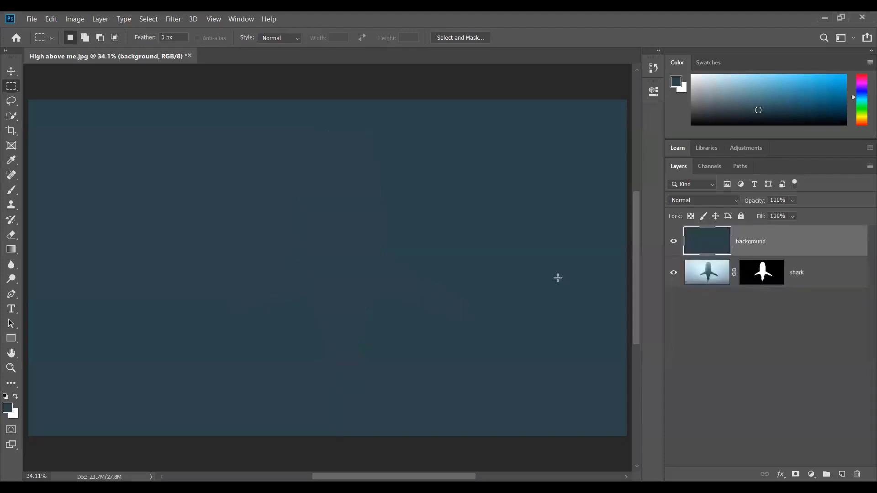
# Step: Shift the background layer backward and forward in the stack, leaving it beneath the shark layer
pyautogui.hotkey('ctrl', '[')
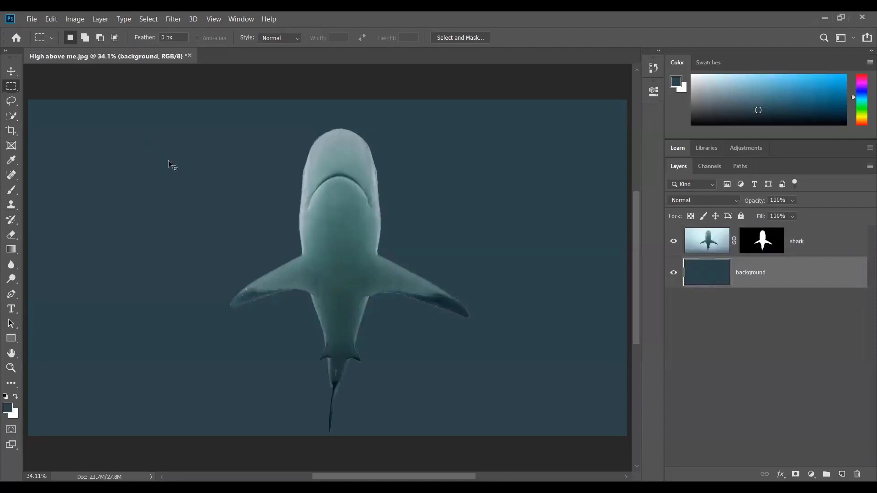
pyautogui.hotkey('ctrl', ']')
pyautogui.hotkey('ctrl', '[')
pyautogui.hotkey('ctrl', ']')
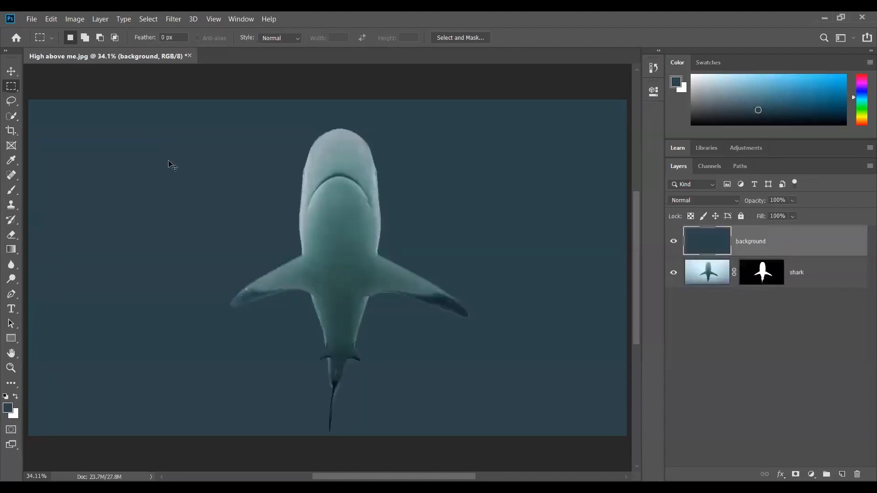
pyautogui.hotkey('ctrl', '[')
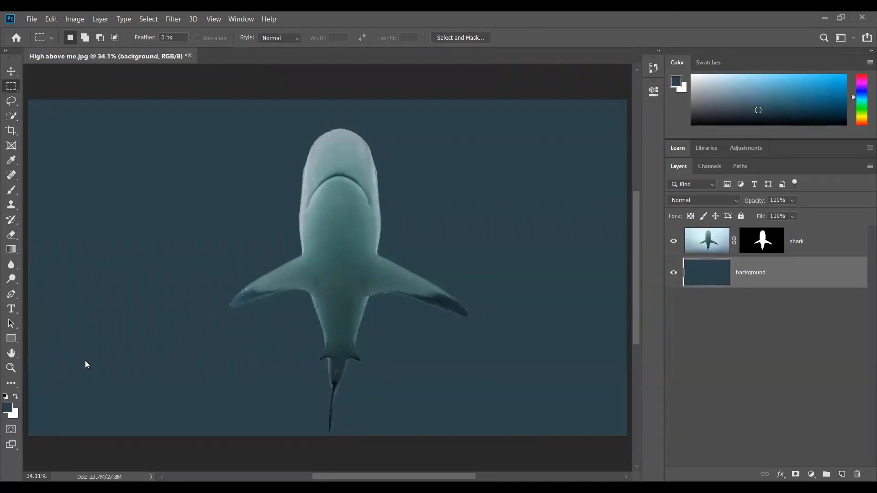
# Step: Change the foreground color to a dark olive brown, fill the background layer with it, and undo the fill
pyautogui.click(7, 409)
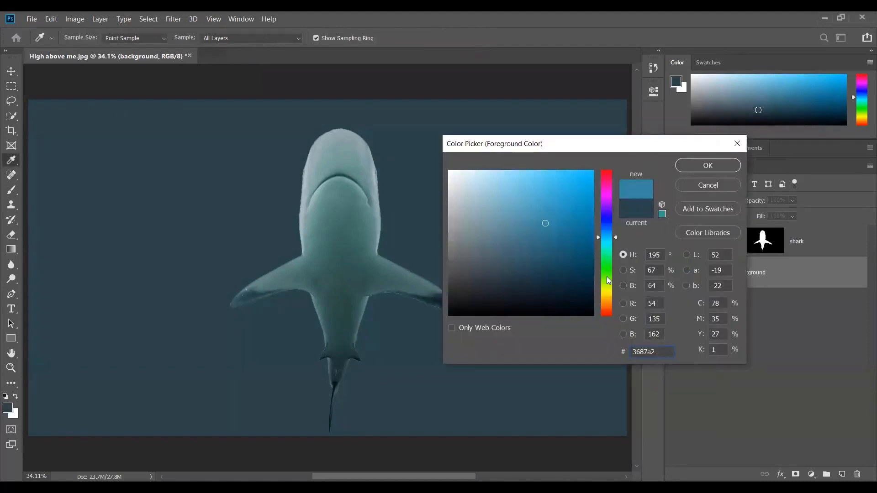
pyautogui.moveTo(597, 236); pyautogui.dragTo(598, 279)
pyautogui.moveTo(599, 287); pyautogui.dragTo(600, 297)
pyautogui.click(691, 169)
pyautogui.press('m')
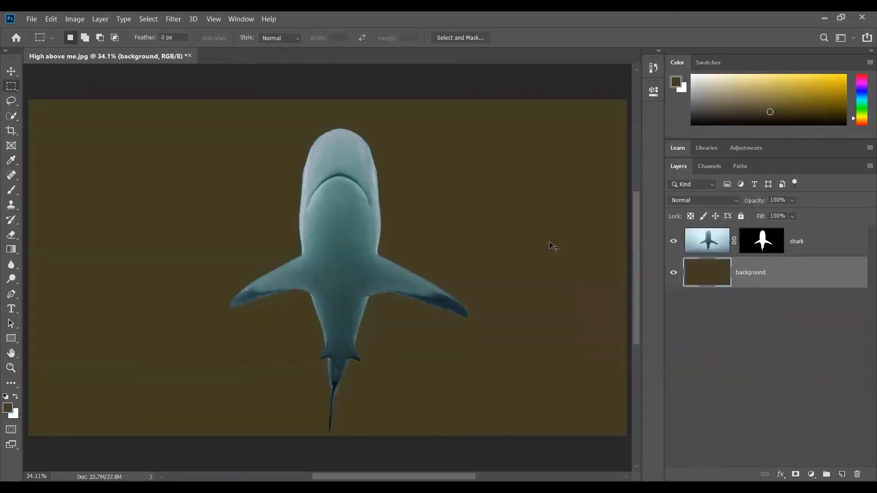
pyautogui.hotkey('ctrl', 'z')
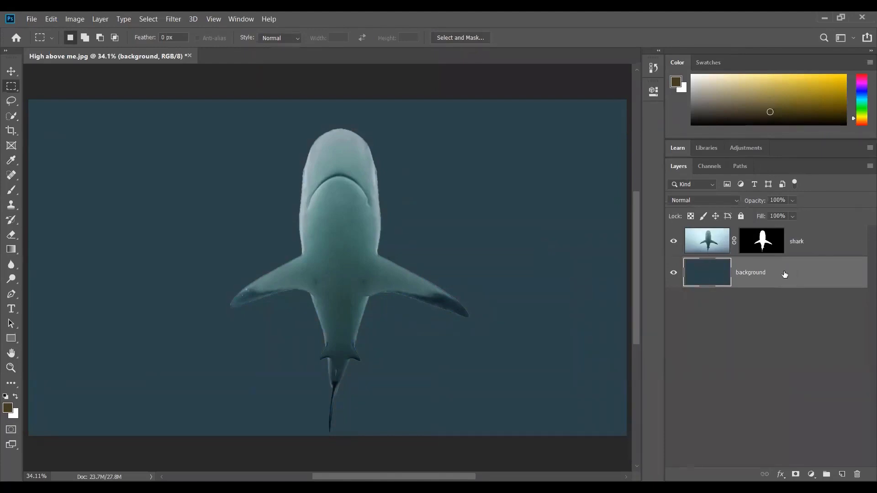
# Step: Replace the background layer with a Solid Color fill layer named background, colored #433e21, placed beneath the shark layer
pyautogui.press('Delete')
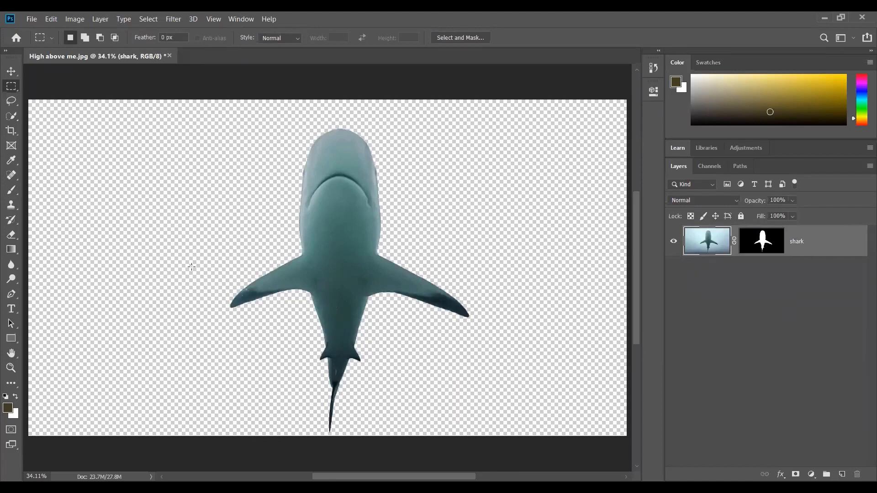
pyautogui.click(98, 19)
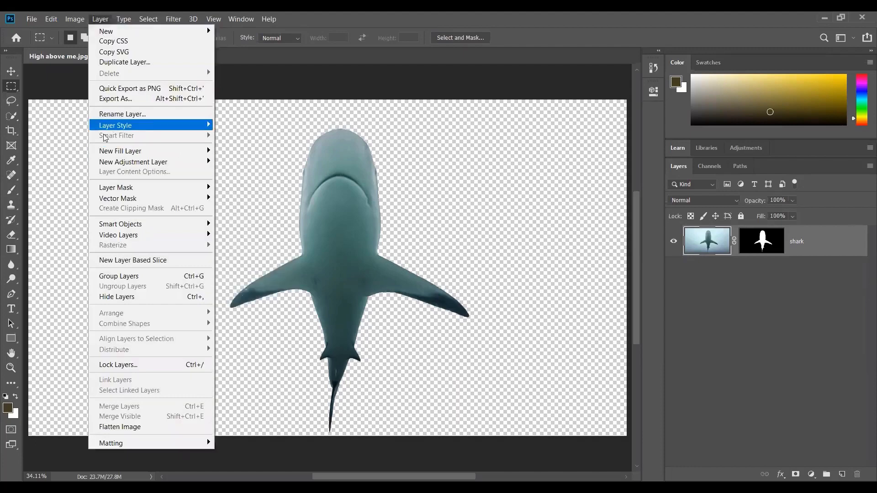
pyautogui.moveTo(106, 152)
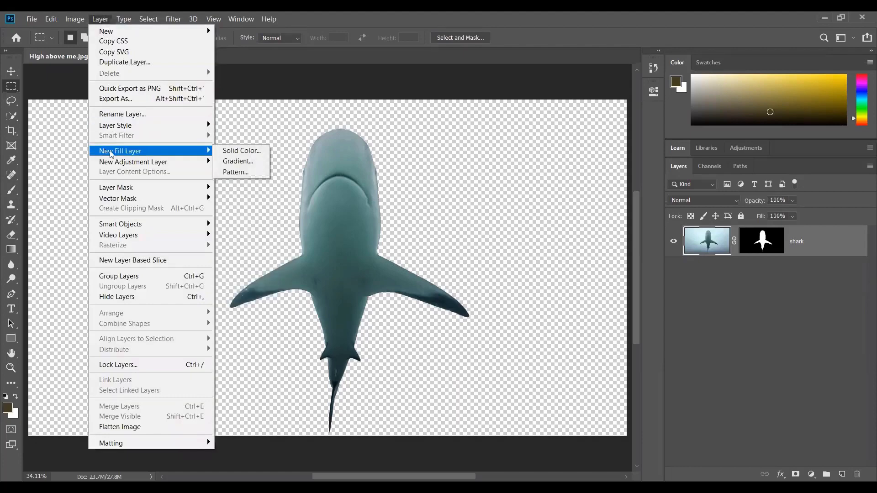
pyautogui.click(226, 155)
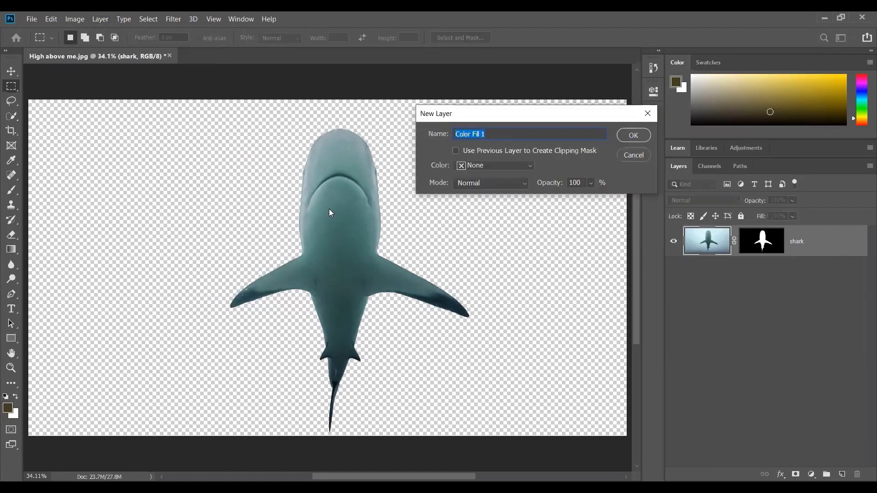
pyautogui.write('background')
pyautogui.click(645, 139)
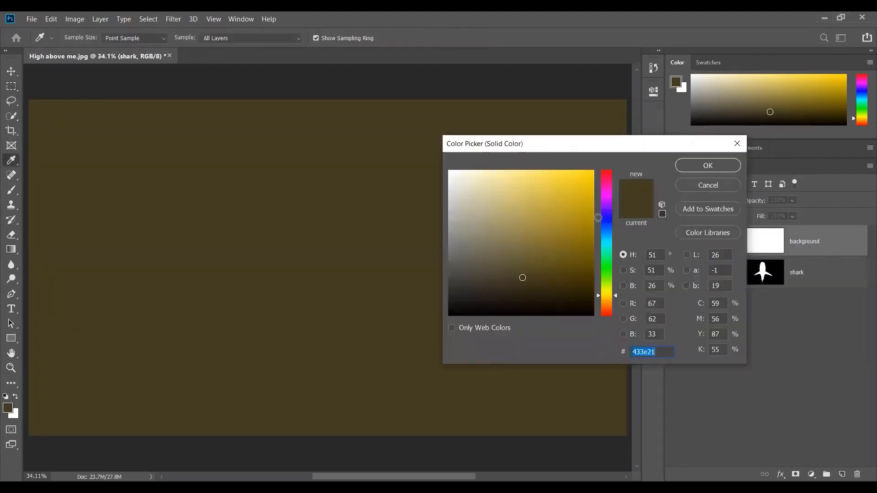
pyautogui.click(698, 165)
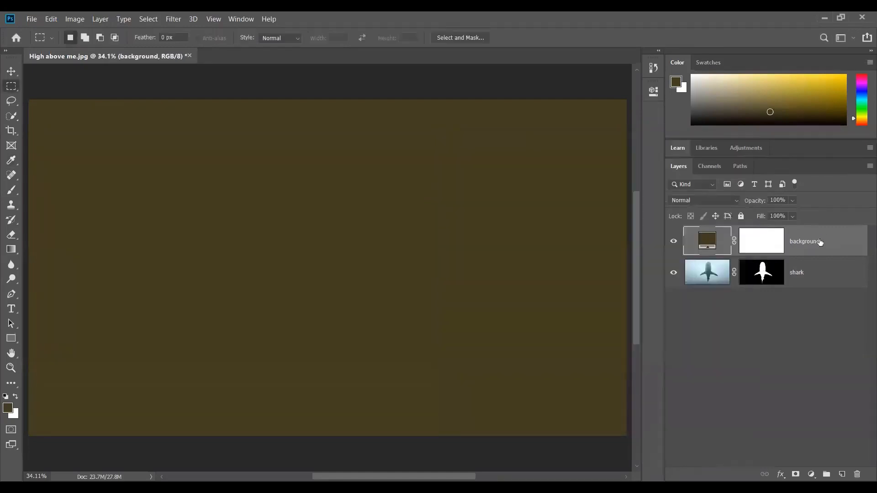
pyautogui.moveTo(813, 282); pyautogui.dragTo(813, 288)
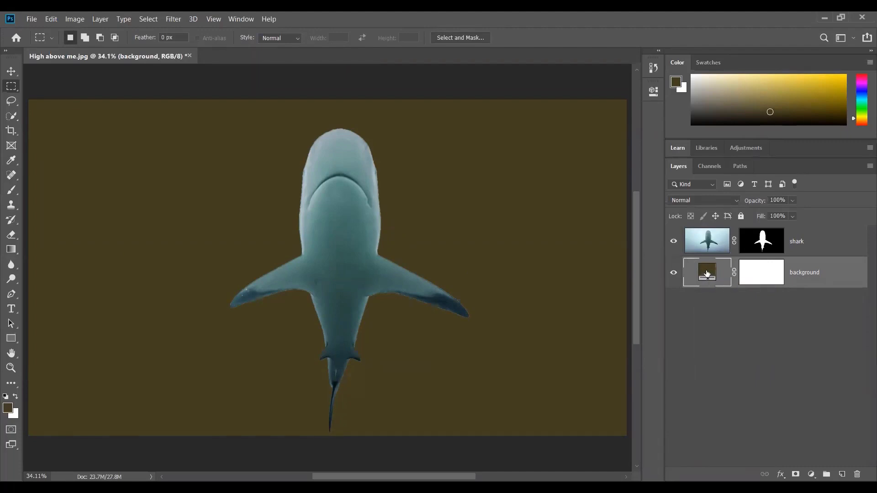
# Step: Recolor the background fill layer to a dark blue and again to a dark teal, #21433f
pyautogui.doubleClick(707, 273)
pyautogui.moveTo(596, 295); pyautogui.dragTo(601, 240)
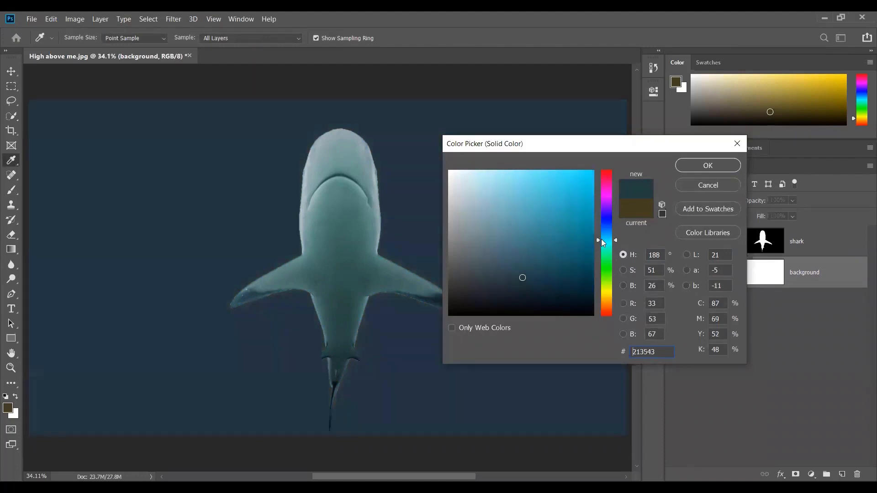
pyautogui.click(689, 166)
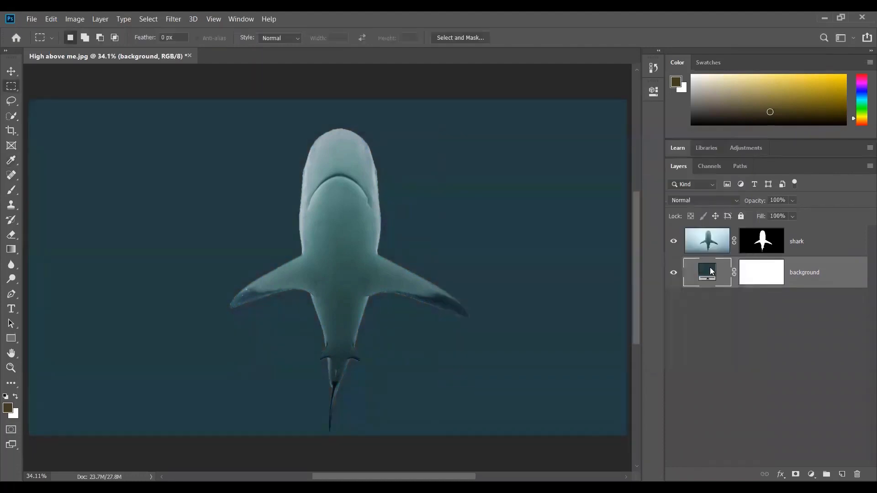
pyautogui.doubleClick(710, 272)
pyautogui.moveTo(596, 237); pyautogui.dragTo(614, 244)
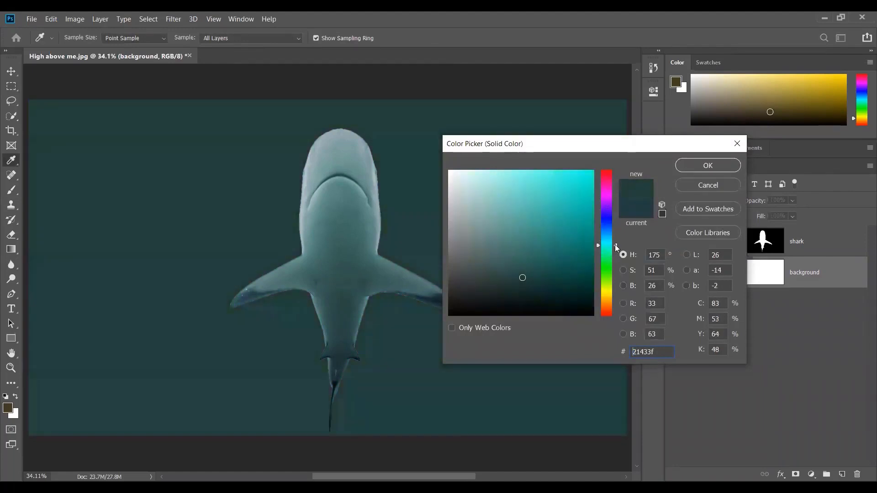
pyautogui.click(688, 170)
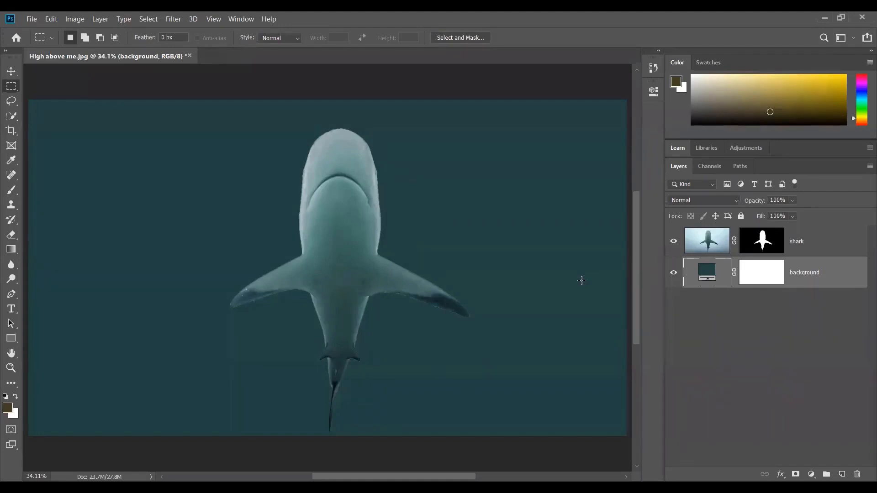
# Step: Delete the background fill layer and create a Solid Color fill layer named Color, colored #433e21, beneath the shark layer
pyautogui.press('Delete')
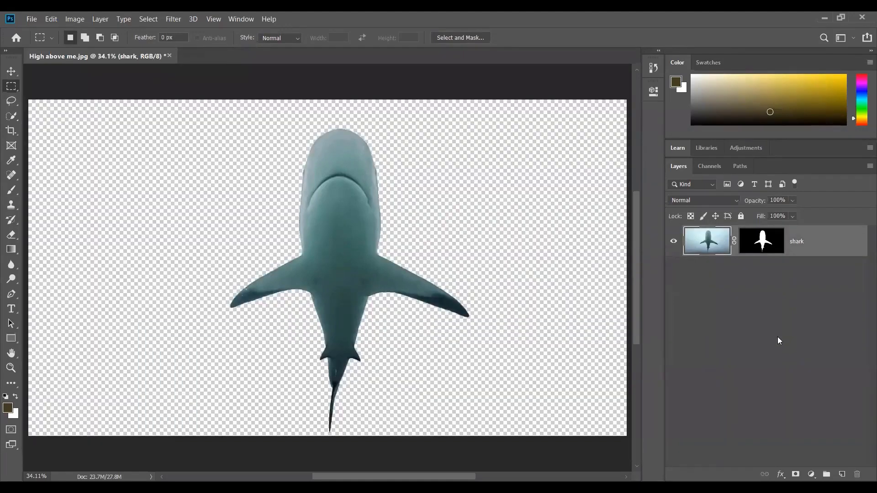
pyautogui.click(101, 20)
pyautogui.moveTo(102, 153)
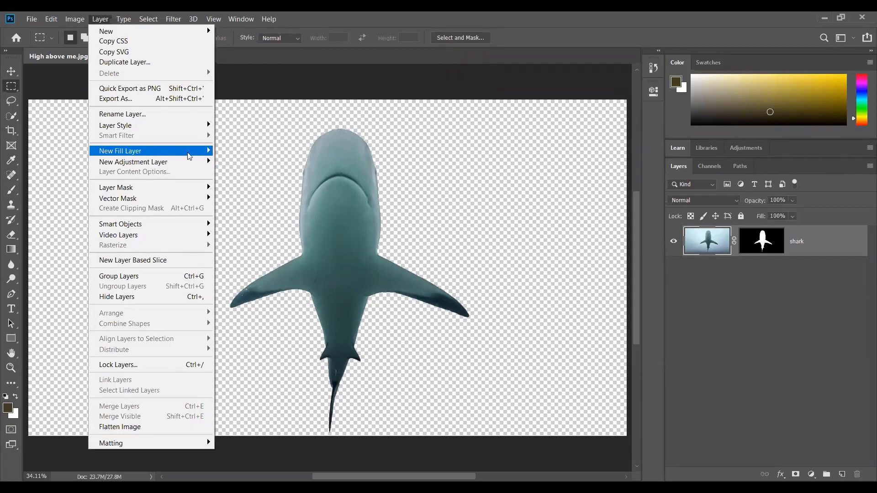
pyautogui.click(241, 150)
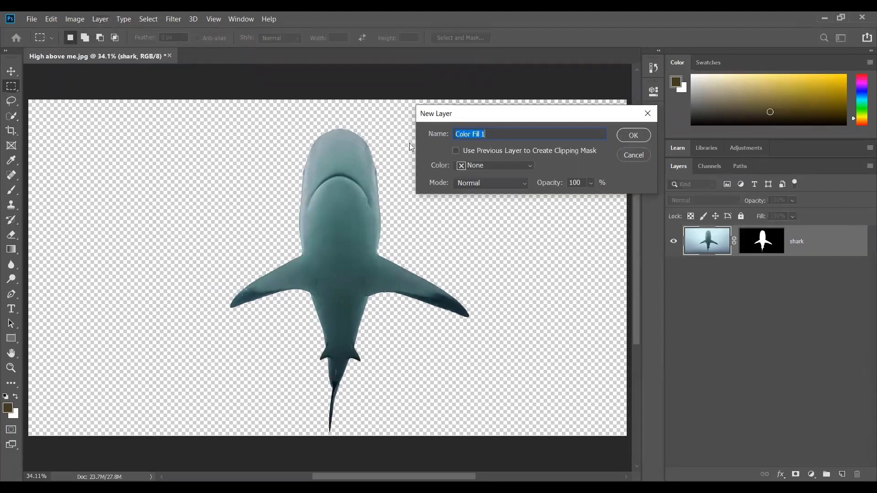
pyautogui.click(515, 132)
pyautogui.write('r')
pyautogui.click(632, 136)
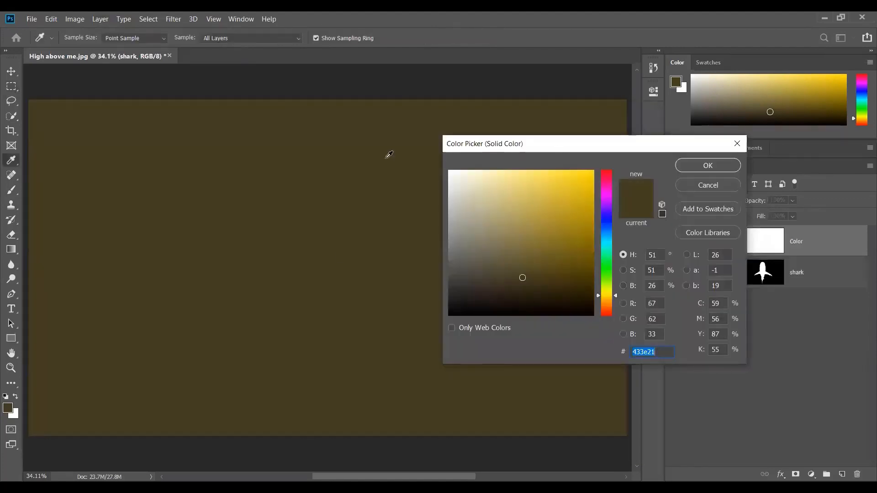
pyautogui.click(709, 165)
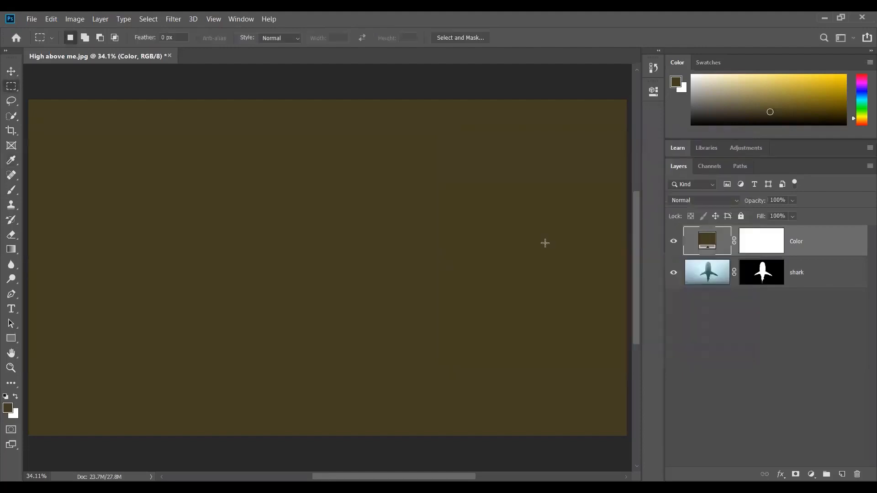
pyautogui.hotkey('ctrl', '[')
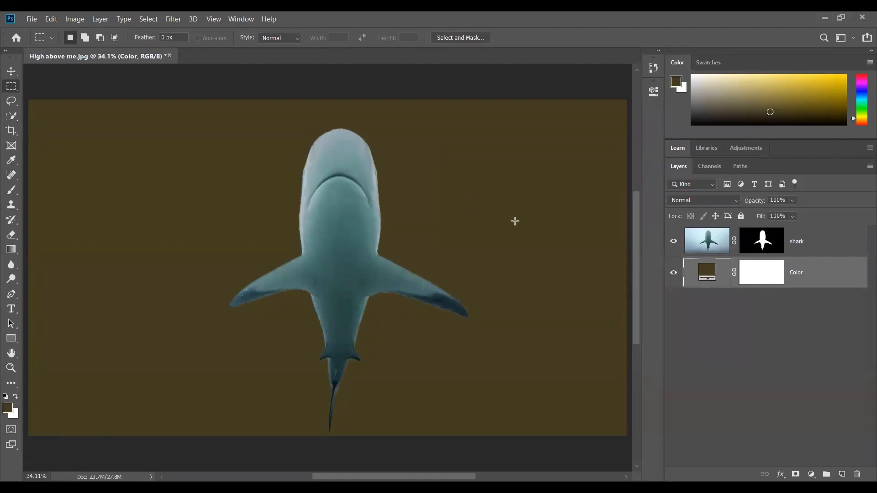
# Step: Recolor the Color fill layer to dark teal blue #1d3c41, sampled from the shark's left fin
pyautogui.doubleClick(708, 273)
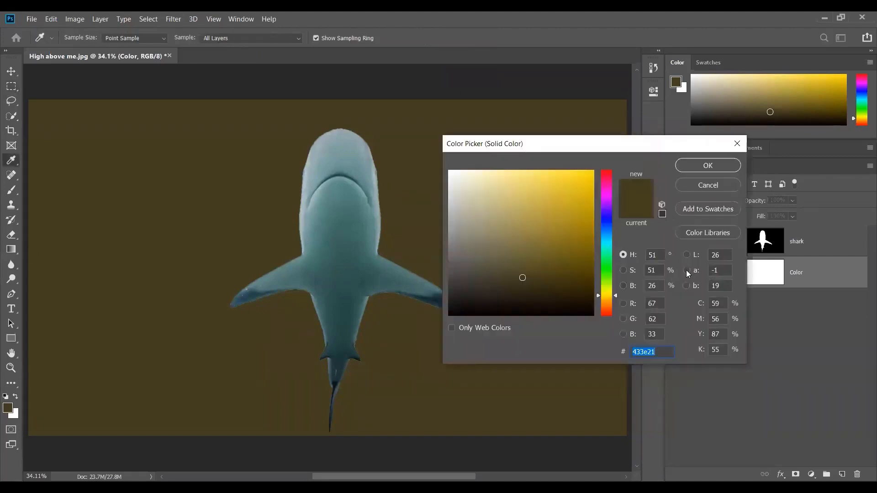
pyautogui.moveTo(599, 297); pyautogui.dragTo(599, 238)
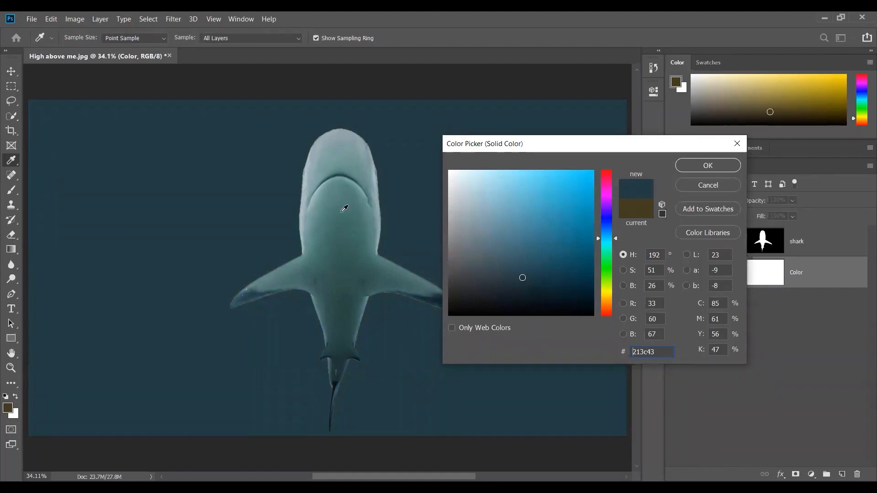
pyautogui.click(249, 292)
pyautogui.click(240, 297)
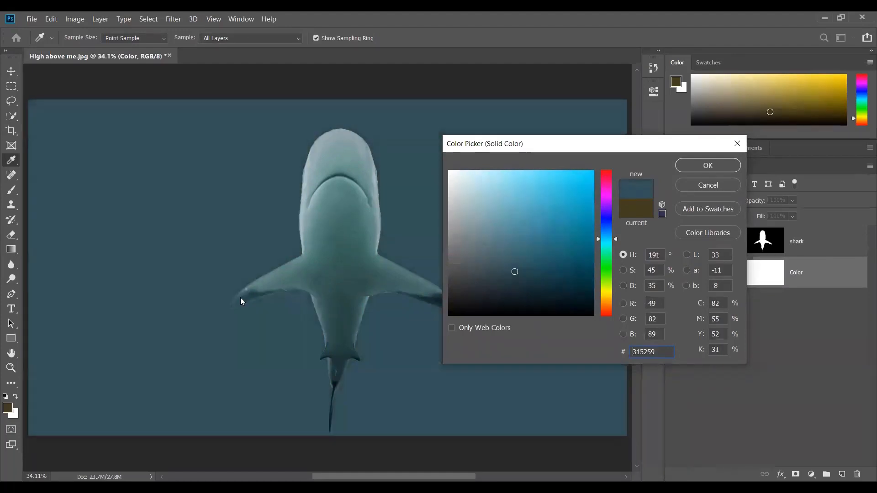
pyautogui.click(253, 291)
pyautogui.click(253, 290)
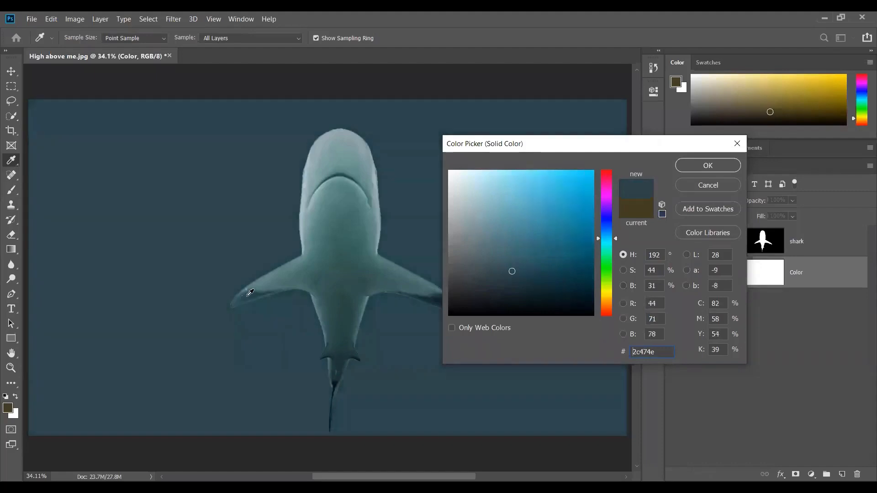
pyautogui.click(250, 293)
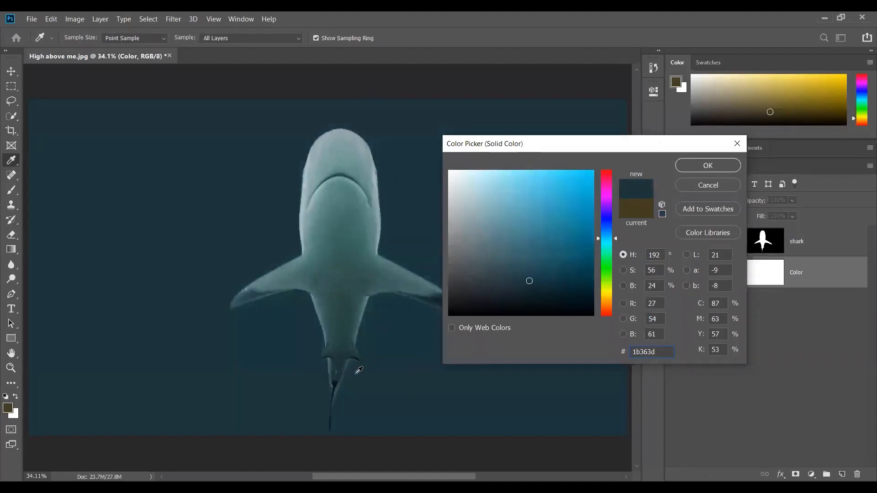
pyautogui.click(250, 294)
pyautogui.click(248, 296)
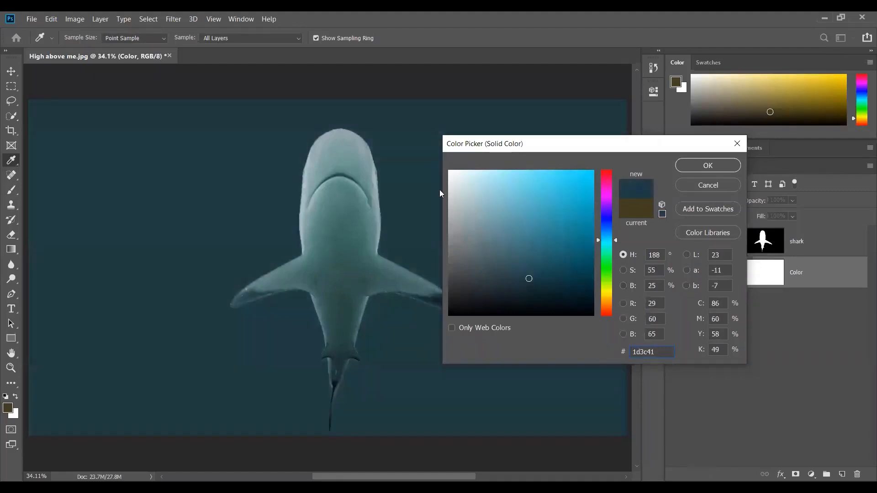
pyautogui.click(707, 166)
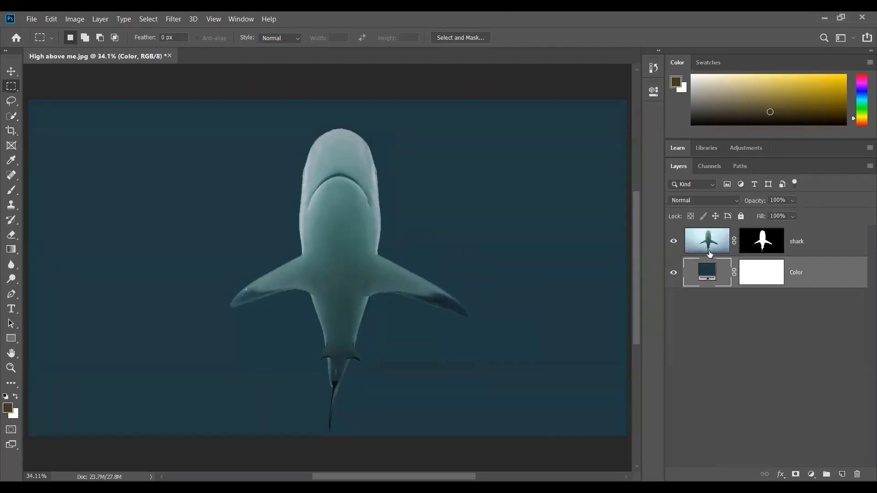
# Step: Temporarily disable the shark layer's mask to view the original photo, and re-enable it
pyautogui.keyDown('shift'); pyautogui.click(757, 242); pyautogui.keyUp('shift')
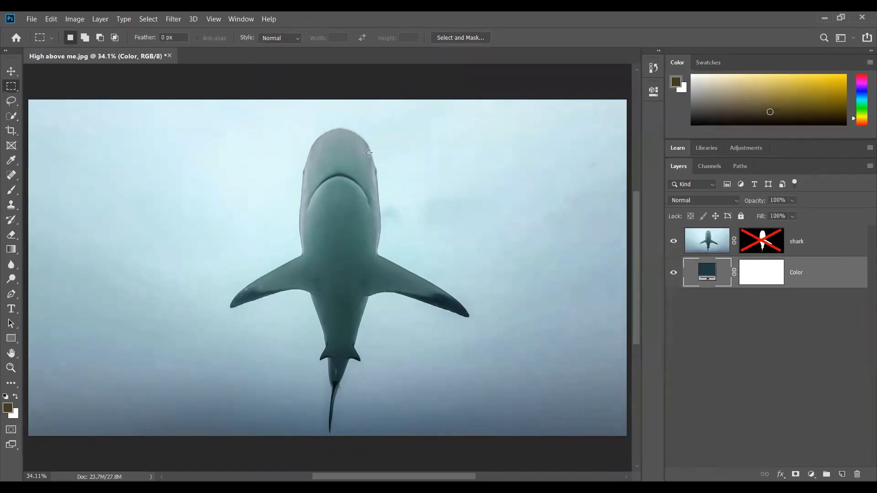
pyautogui.keyDown('shift'); pyautogui.click(769, 246); pyautogui.keyUp('shift')
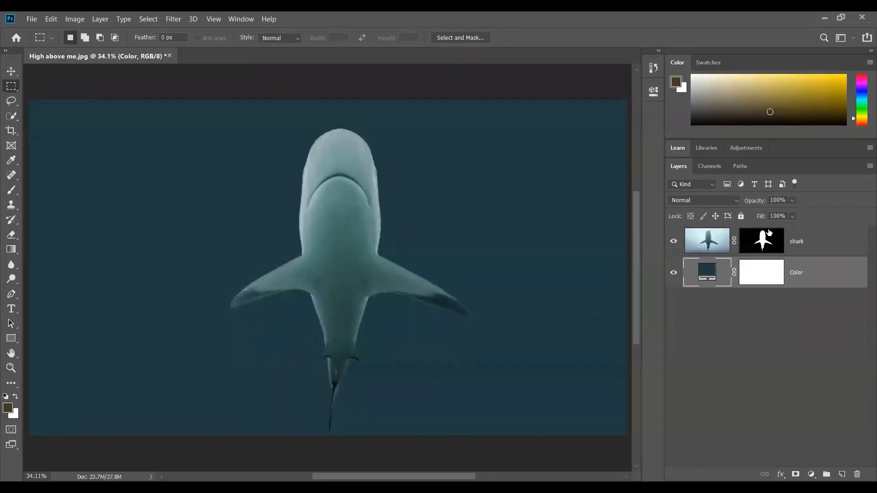
# Step: Target the shark layer's mask and set the Quick Selection tool's brush size to 327 px
pyautogui.click(769, 233)
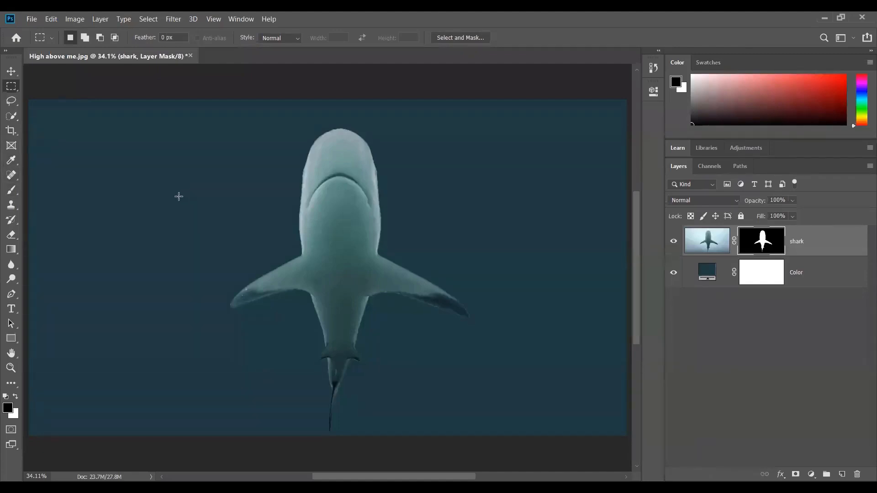
pyautogui.click(11, 160)
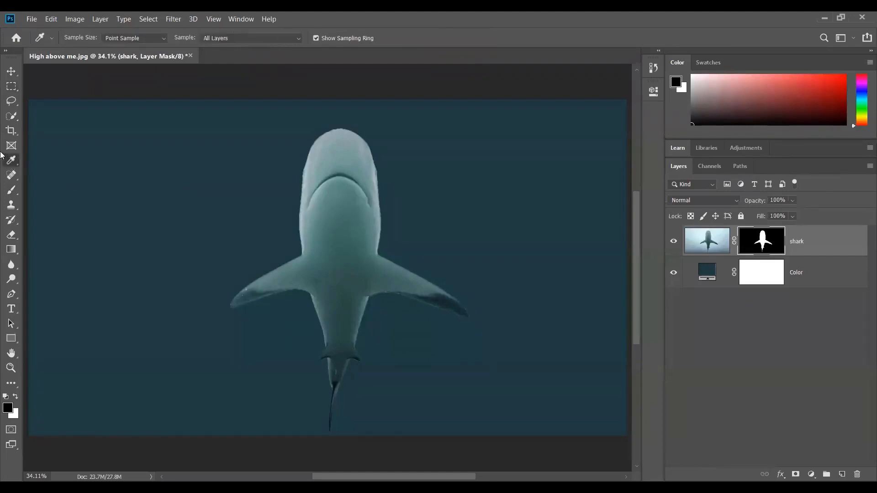
pyautogui.click(12, 190)
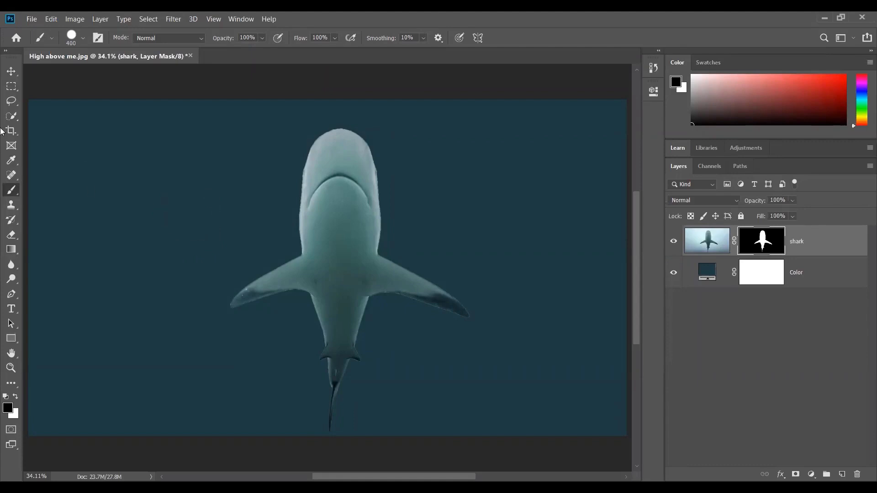
pyautogui.click(12, 116)
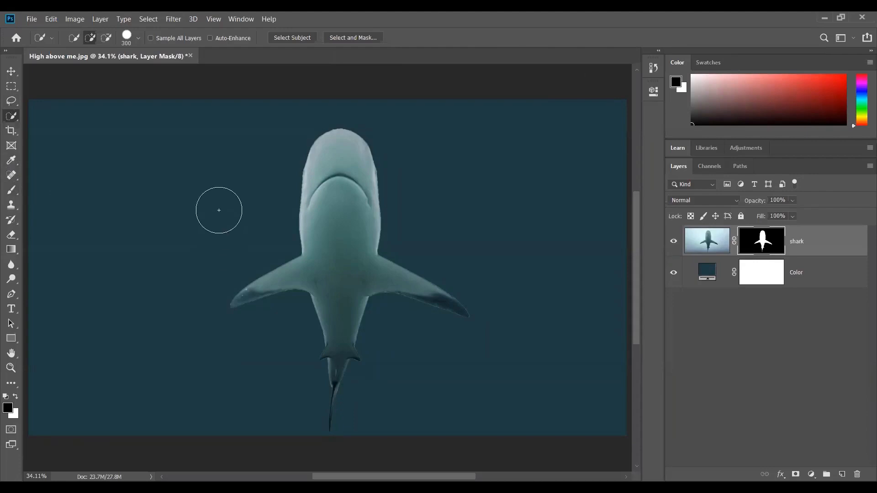
pyautogui.press('[')
pyautogui.press('[')
pyautogui.press('[')
pyautogui.press('[')
pyautogui.press('[')
pyautogui.press(']')
pyautogui.press(']')
pyautogui.press(']')
pyautogui.press(']')
pyautogui.press(']')
pyautogui.press(']')
pyautogui.press(']')
pyautogui.press(']')
pyautogui.press('[')
pyautogui.press('[')
pyautogui.press('[')
pyautogui.press('[')
pyautogui.press(']')
pyautogui.press(']')
pyautogui.press(']')
pyautogui.press(']')
pyautogui.press('[')
pyautogui.press('[')
pyautogui.click(138, 38)
pyautogui.moveTo(169, 71)
pyautogui.mouseDown()
pyautogui.moveTo(127, 75)
pyautogui.moveTo(164, 71)
pyautogui.mouseUp()
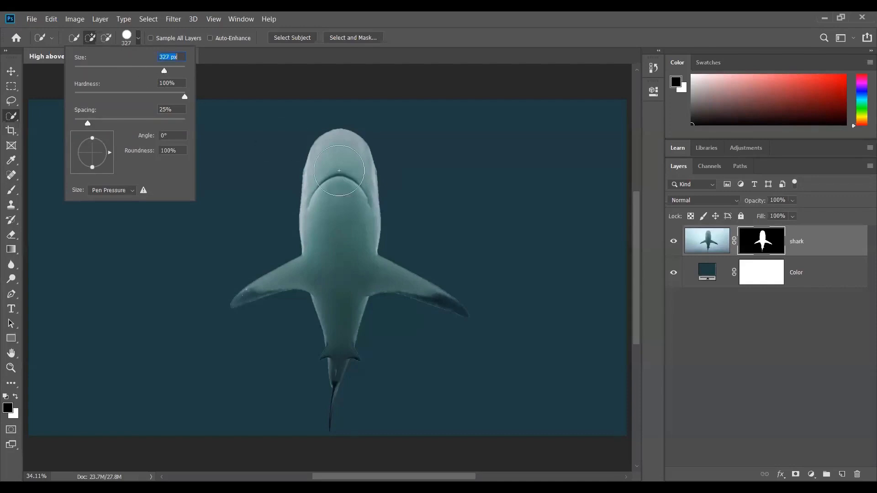
pyautogui.click(125, 43)
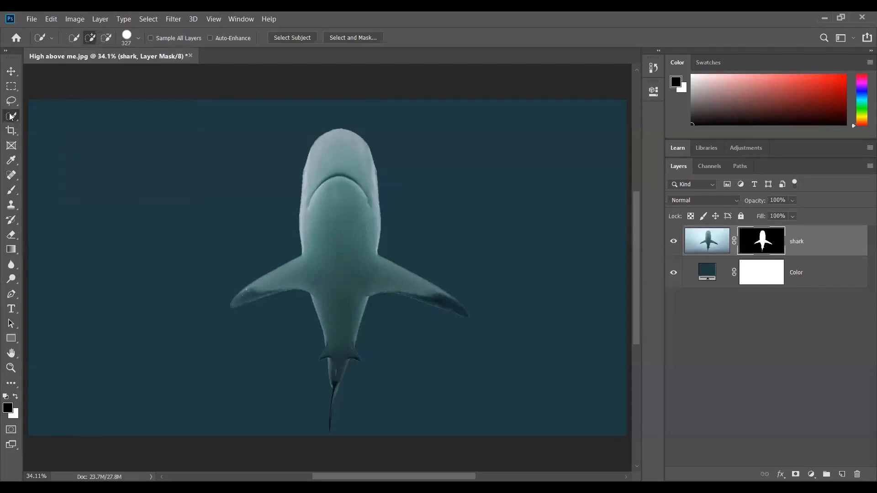
# Step: Switch to the Brush tool and set its size to 322 px
pyautogui.click(10, 190)
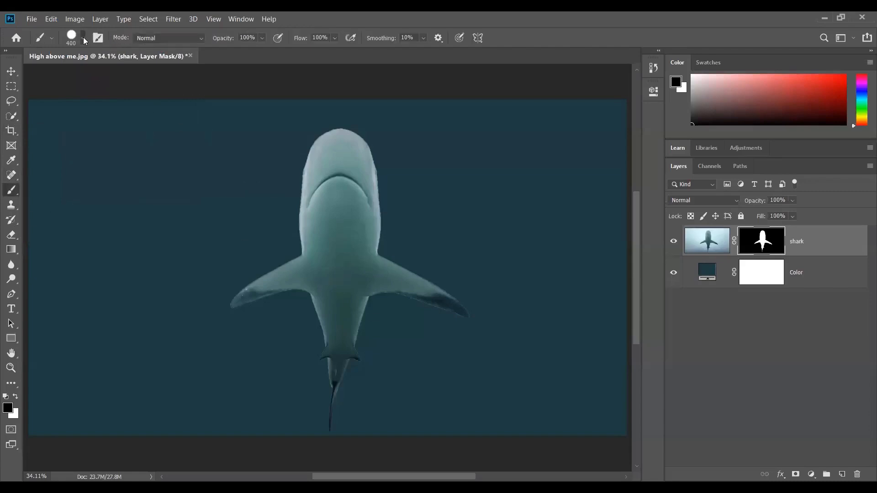
pyautogui.click(83, 40)
pyautogui.moveTo(126, 76)
pyautogui.mouseDown()
pyautogui.moveTo(112, 75)
pyautogui.moveTo(129, 76)
pyautogui.mouseUp()
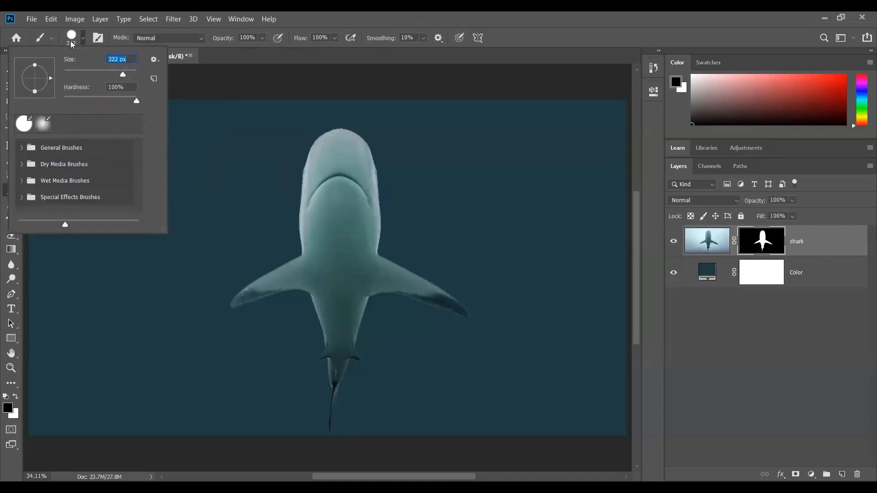
pyautogui.press('Return')
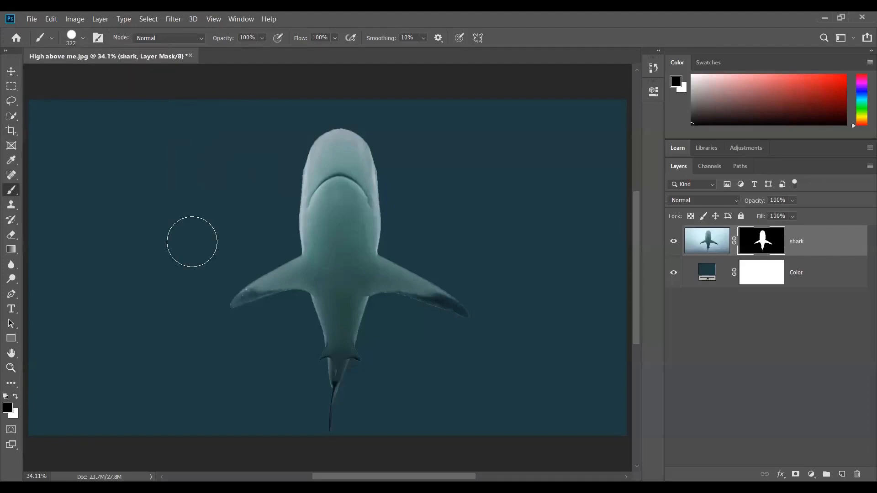
# Step: Step the Brush size up and down repeatedly, ending at 300 px
pyautogui.press(']')
pyautogui.press(']')
pyautogui.press(']')
pyautogui.press('[')
pyautogui.press('[')
pyautogui.press(']')
pyautogui.press(']')
pyautogui.press(']')
pyautogui.press(']')
pyautogui.press('[')
pyautogui.press('[')
pyautogui.press('[')
pyautogui.press('[')
pyautogui.press(']')
pyautogui.press(']')
pyautogui.press(']')
pyautogui.press('[')
pyautogui.press('[')
pyautogui.press('[')
pyautogui.press(']')
pyautogui.press(']')
pyautogui.press(']')
pyautogui.press('[')
pyautogui.press('[')
pyautogui.press('[')
pyautogui.press('[')
# Step: Set the Brush size back to 322 px in the brush settings opened over the canvas
pyautogui.rightClick(222, 224)
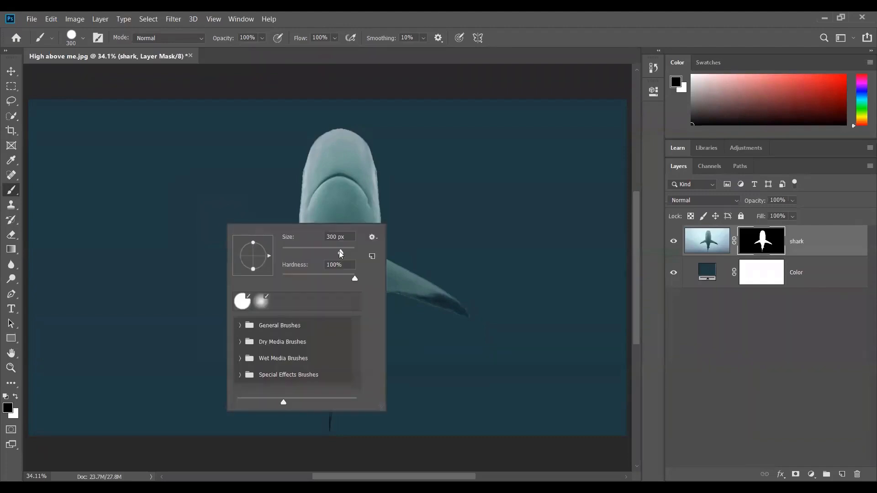
pyautogui.moveTo(343, 252)
pyautogui.mouseDown()
pyautogui.moveTo(324, 252)
pyautogui.moveTo(341, 253)
pyautogui.mouseUp()
pyautogui.click(100, 156)
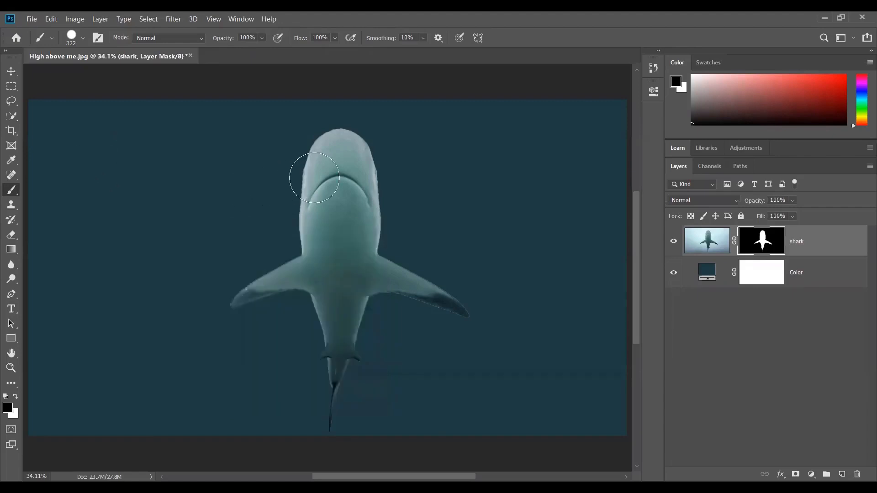
# Step: Paint a white 700 px brush spot over the shark's head on the layer mask to reveal the surrounding background
pyautogui.press(']')
pyautogui.press(']')
pyautogui.press(']')
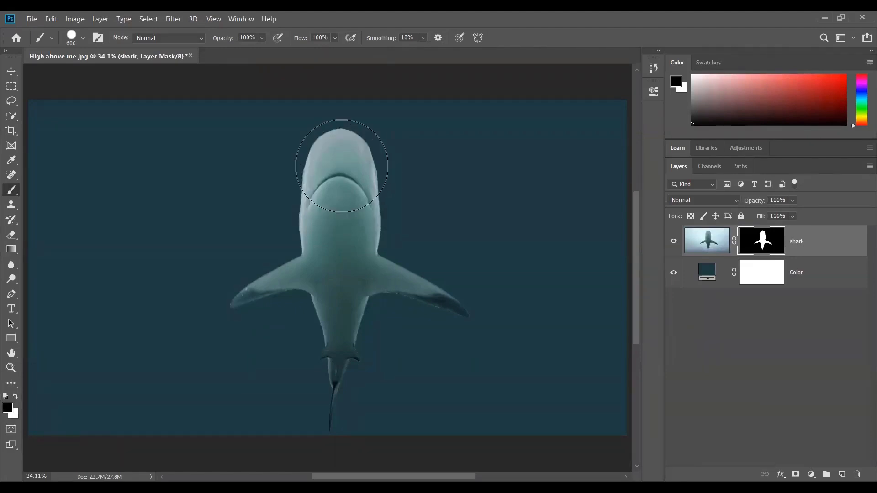
pyautogui.press('x')
pyautogui.press('x')
pyautogui.press('x')
pyautogui.press('x')
pyautogui.press('x')
pyautogui.press('x')
pyautogui.press('x')
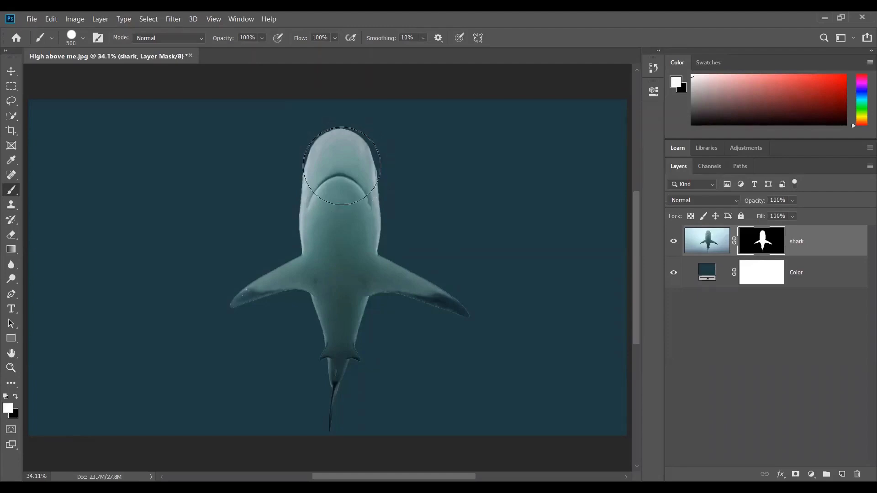
pyautogui.press(']')
pyautogui.click(339, 160)
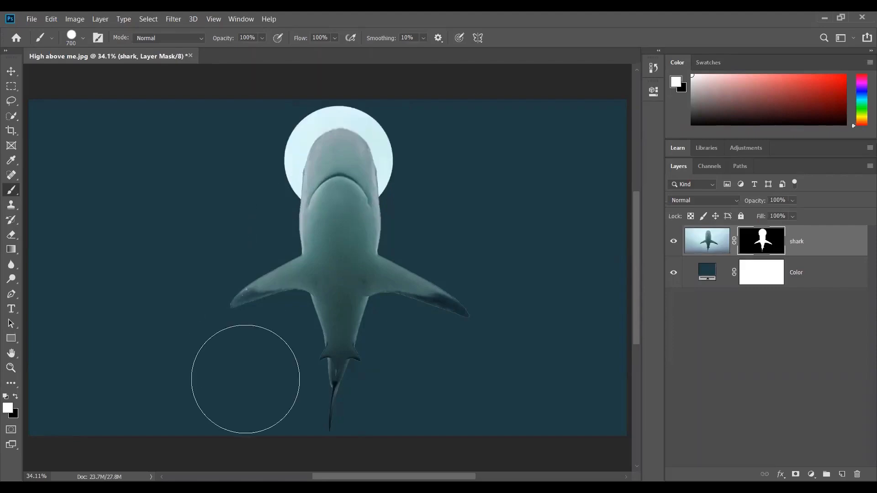
# Step: View the shark layer's mask alone in black and white, and return to the normal image view
pyautogui.click(8, 89)
pyautogui.keyDown('alt'); pyautogui.click(756, 246); pyautogui.keyUp('alt')
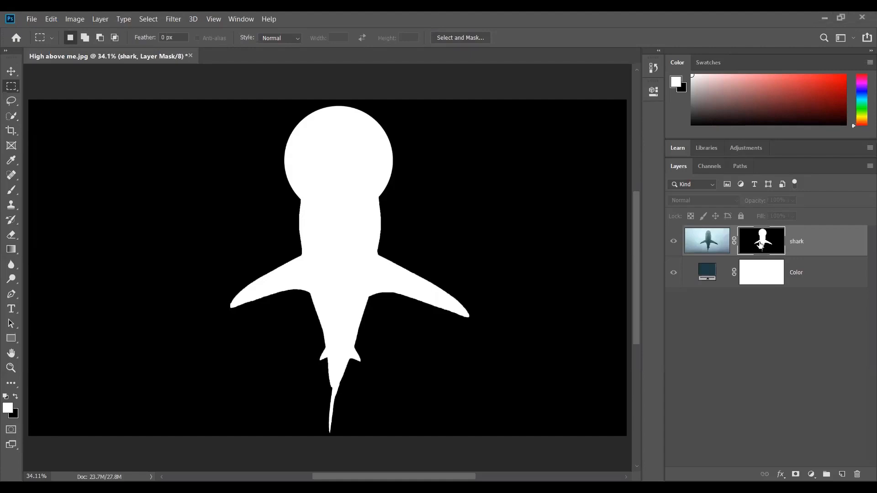
pyautogui.click(724, 240)
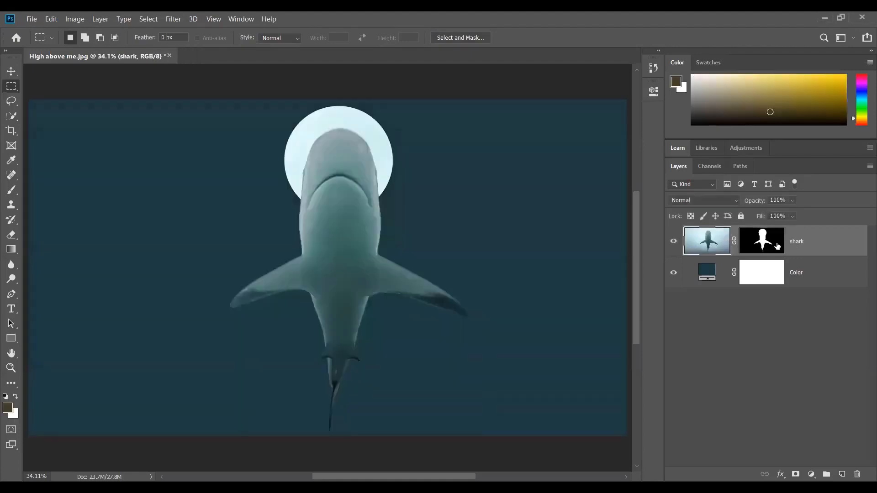
# Step: With the shark's mask temporarily disabled, draw an elliptical selection around the head, discard it, and re-enable the mask
pyautogui.keyDown('shift'); pyautogui.click(774, 246); pyautogui.keyUp('shift')
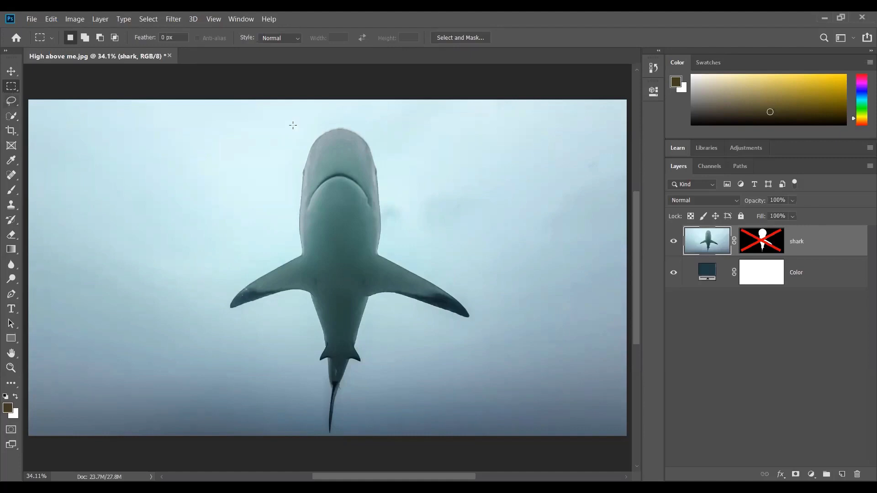
pyautogui.hotkey('shift', 'm')
pyautogui.moveTo(294, 111); pyautogui.dragTo(388, 197)
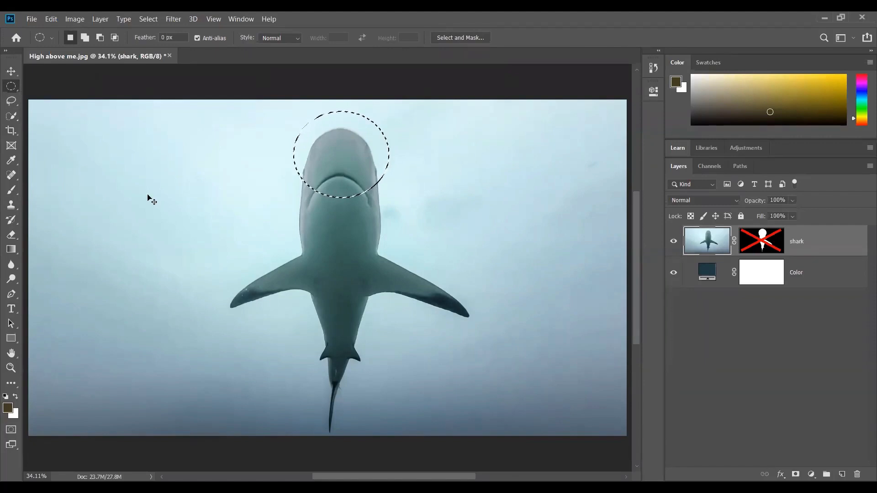
pyautogui.keyDown('shift'); pyautogui.click(768, 241); pyautogui.keyUp('shift')
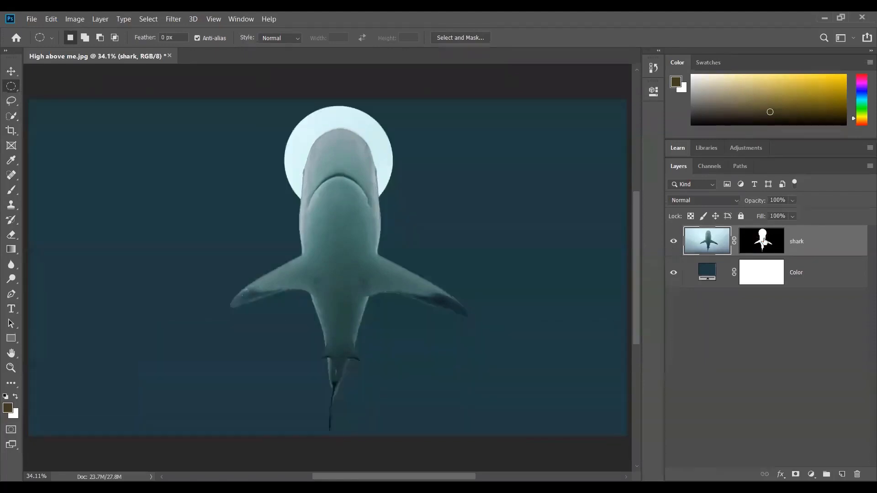
# Step: Paint out the shark's right fin on the layer mask with a 700 px black brush, and hide the Color layer
pyautogui.click(764, 242)
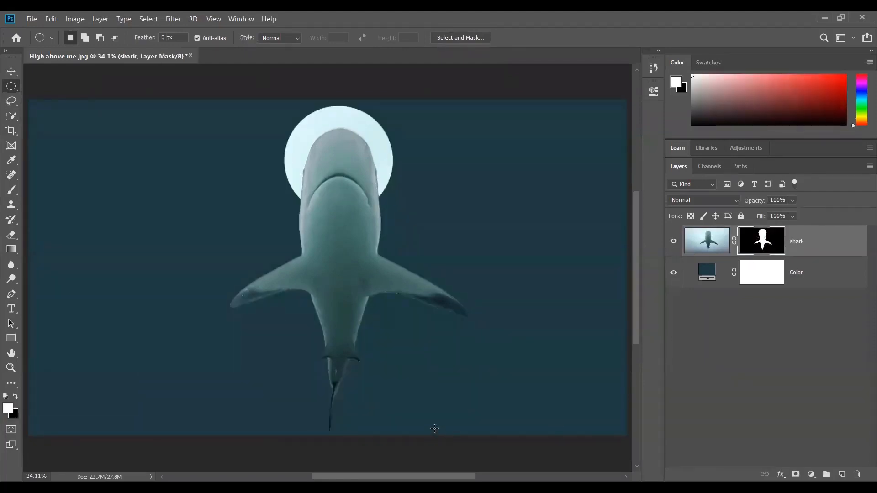
pyautogui.press('b')
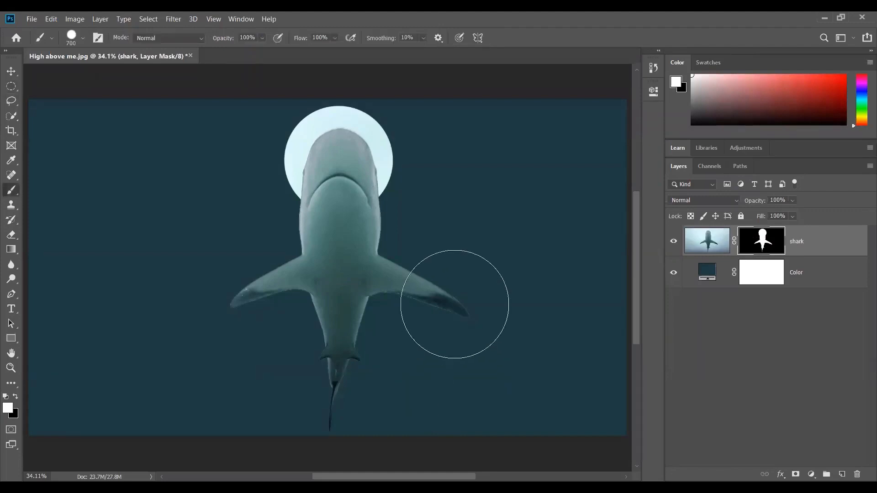
pyautogui.press('x')
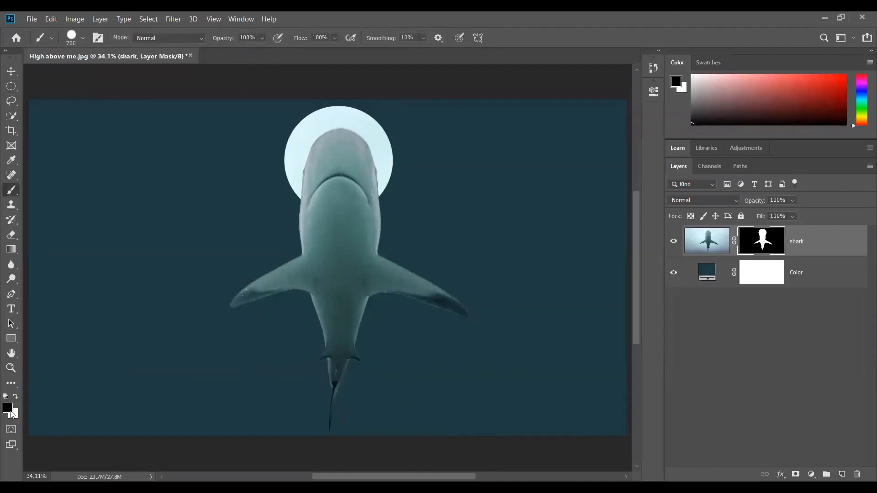
pyautogui.moveTo(366, 328)
pyautogui.mouseDown()
pyautogui.moveTo(407, 298)
pyautogui.moveTo(425, 307)
pyautogui.mouseUp()
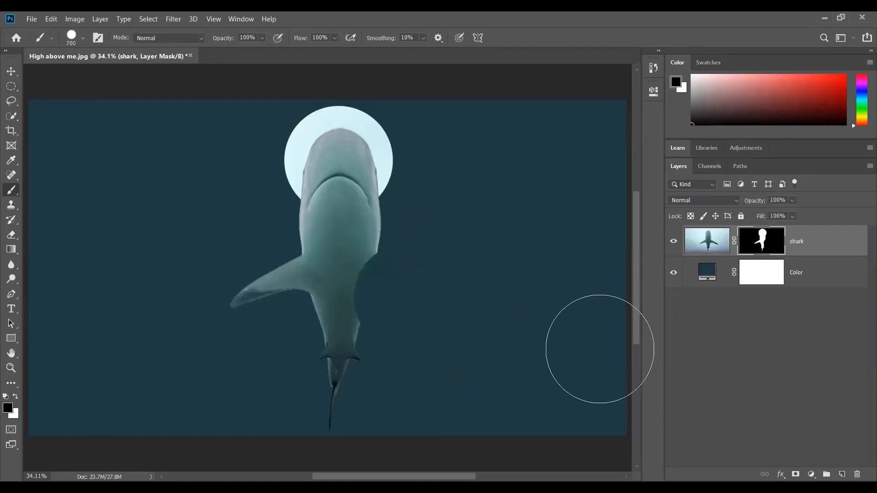
pyautogui.click(673, 272)
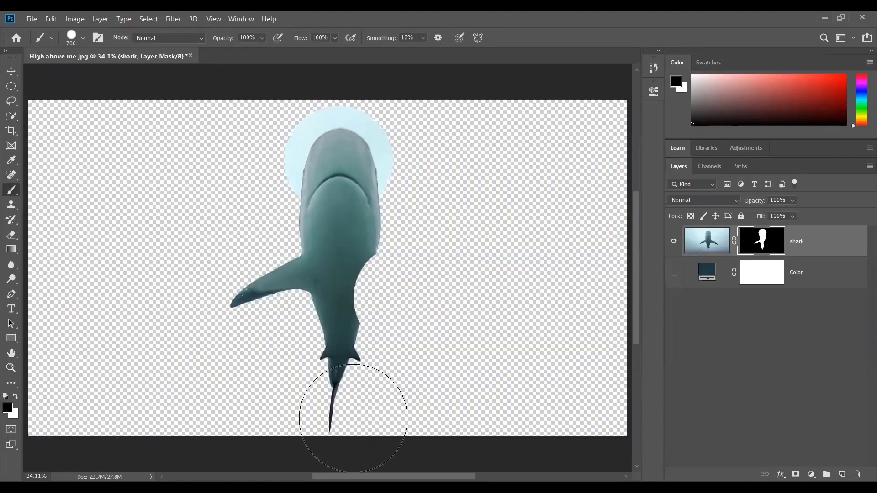
# Step: Paint black over the shark's tail and left fin on the layer mask, and undo those strokes
pyautogui.moveTo(353, 406); pyautogui.dragTo(334, 405)
pyautogui.click(263, 308)
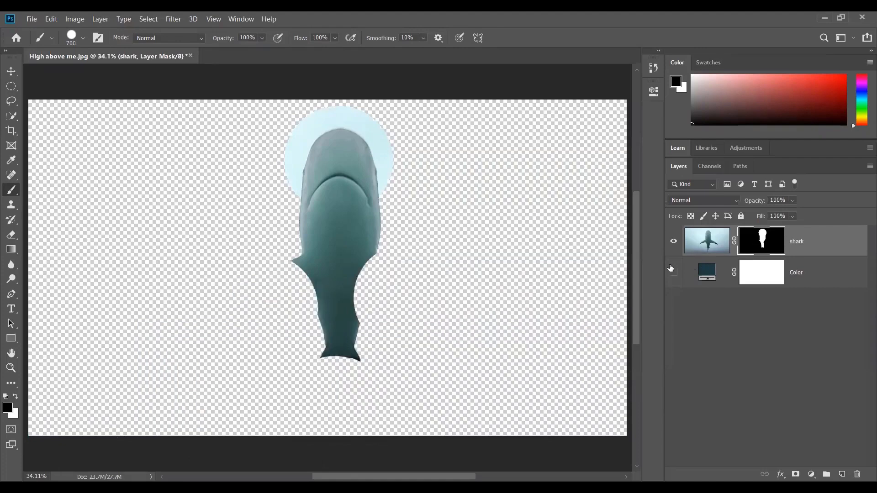
pyautogui.hotkey('ctrl', 'z')
pyautogui.hotkey('ctrl', 'z')
pyautogui.hotkey('ctrl', 'z')
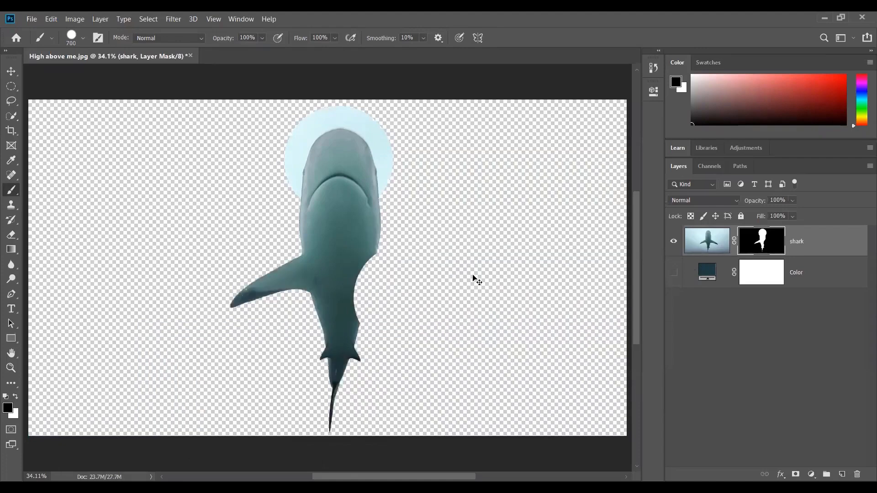
# Step: Undo the brush strokes on the shark's layer mask, back to the clean shark outline
pyautogui.hotkey('ctrl', 'z')
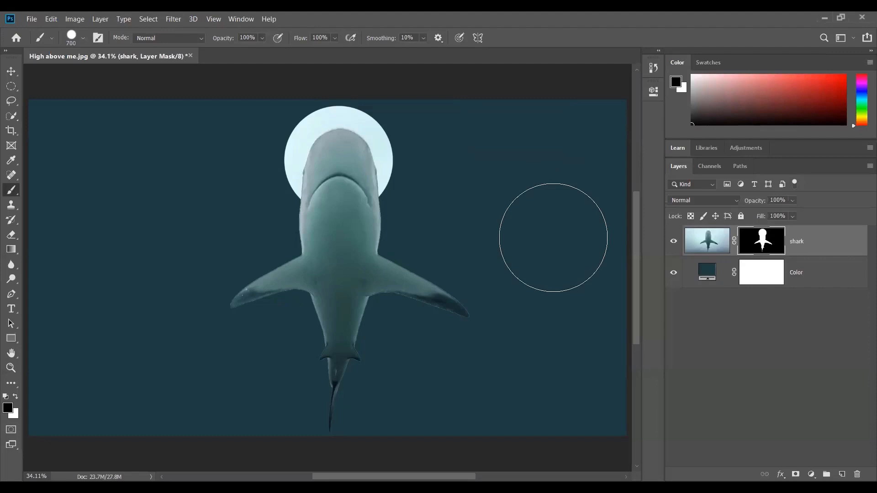
pyautogui.hotkey('ctrl', 'z')
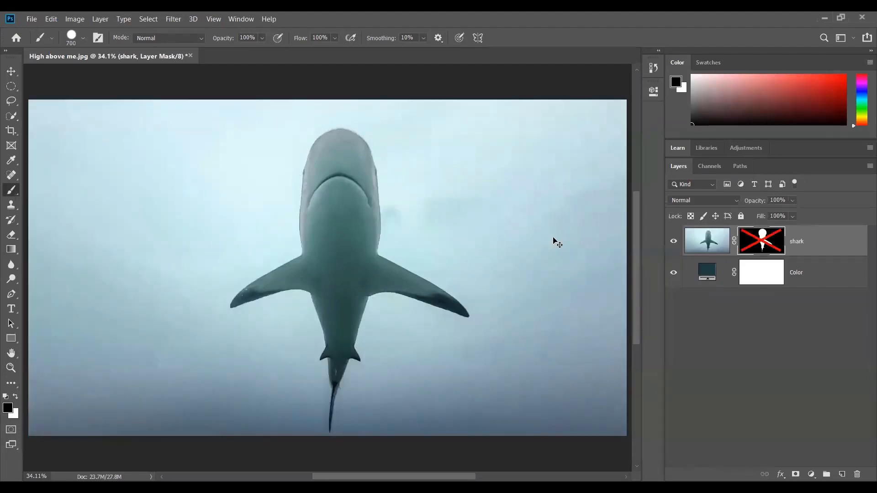
pyautogui.hotkey('ctrl', 'shift', 'z')
pyautogui.hotkey('ctrl', 'z')
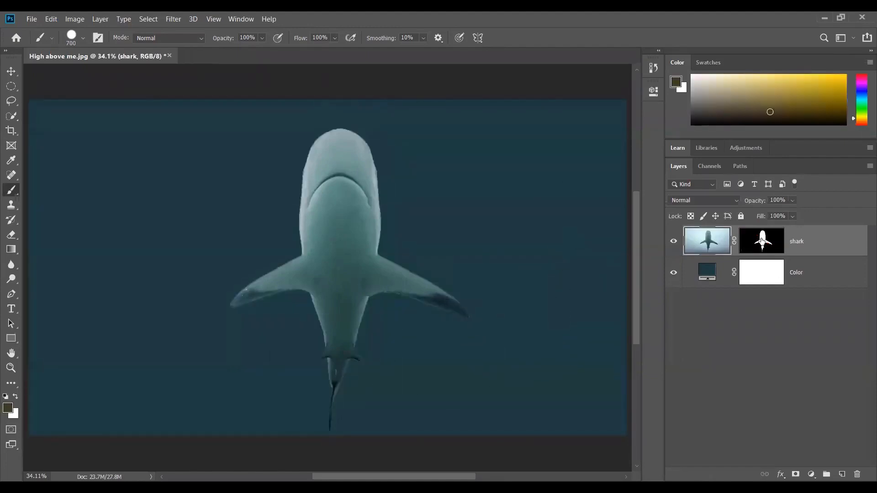
# Step: Compare the shark layer's mask in black and white with the masked shark, with the Color layer hidden and shown
pyautogui.keyDown('alt'); pyautogui.click(763, 238); pyautogui.keyUp('alt')
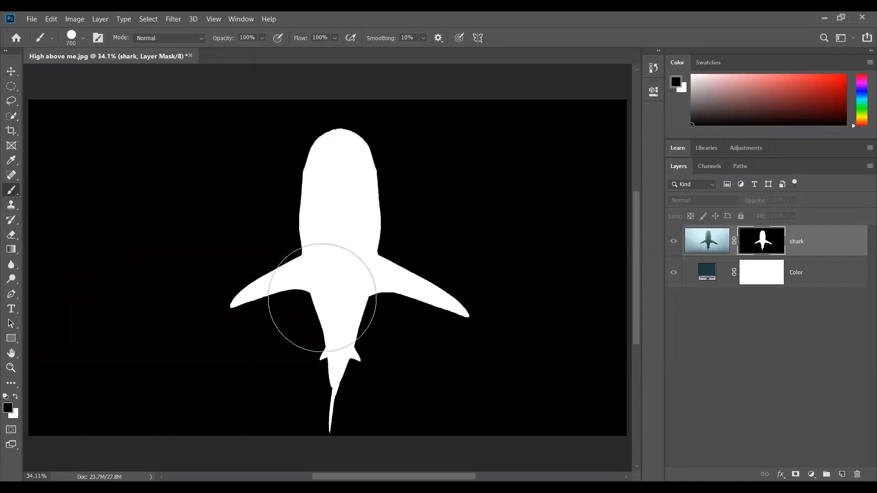
pyautogui.click(674, 273)
pyautogui.click(674, 274)
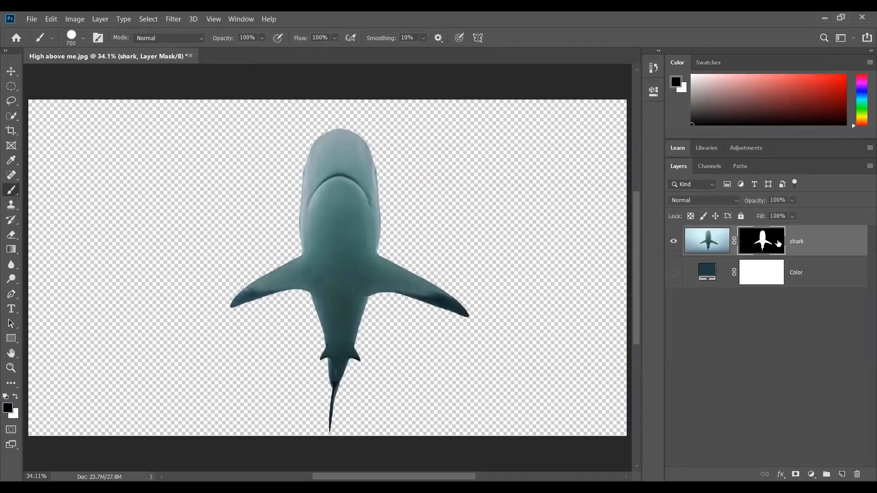
pyautogui.keyDown('alt'); pyautogui.click(778, 243); pyautogui.keyUp('alt')
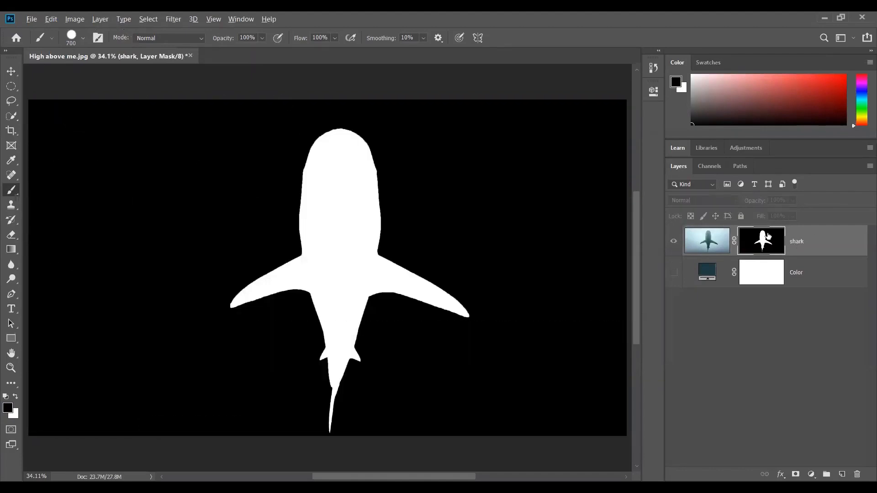
pyautogui.click(675, 274)
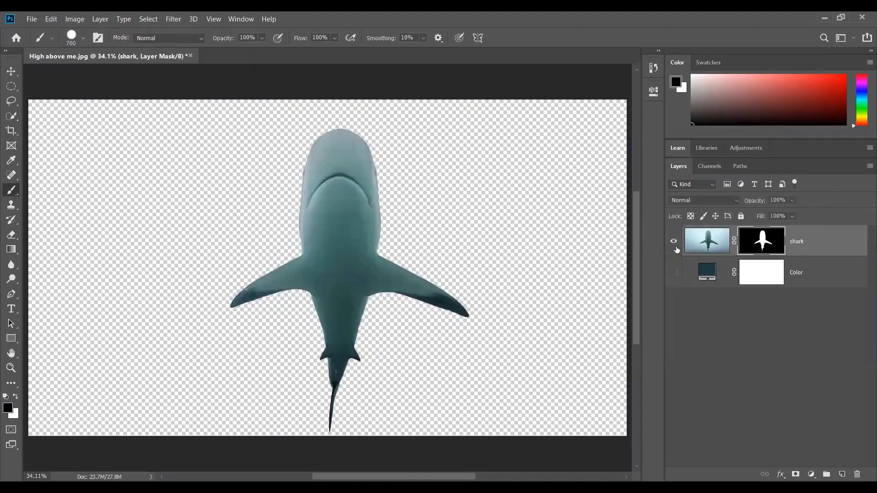
pyautogui.click(674, 274)
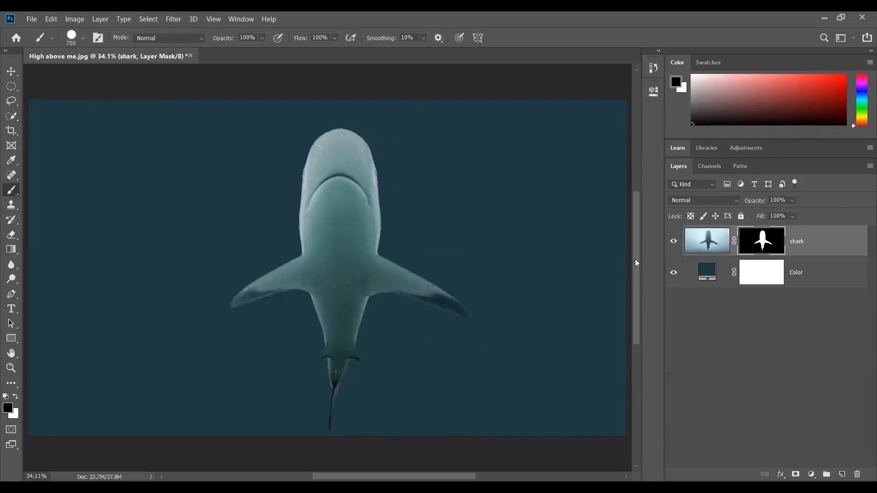
# Step: Paint black over the shark's head on the layer mask, and undo that stroke
pyautogui.click(722, 241)
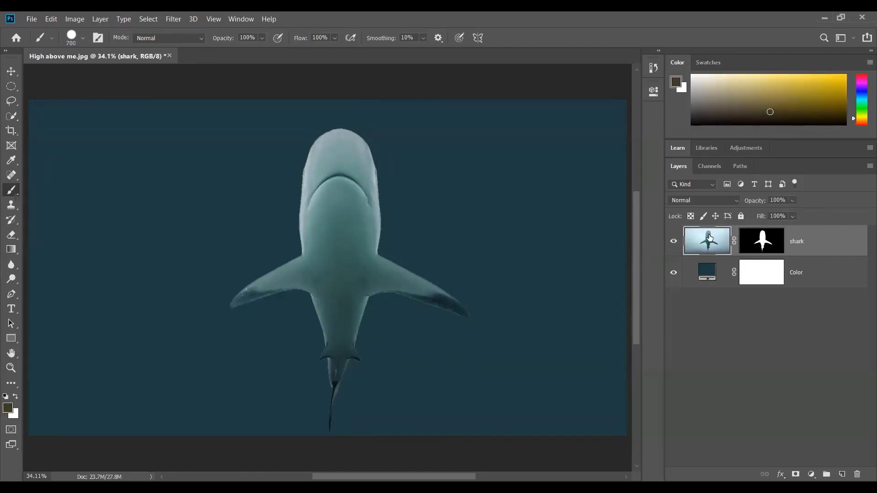
pyautogui.click(749, 240)
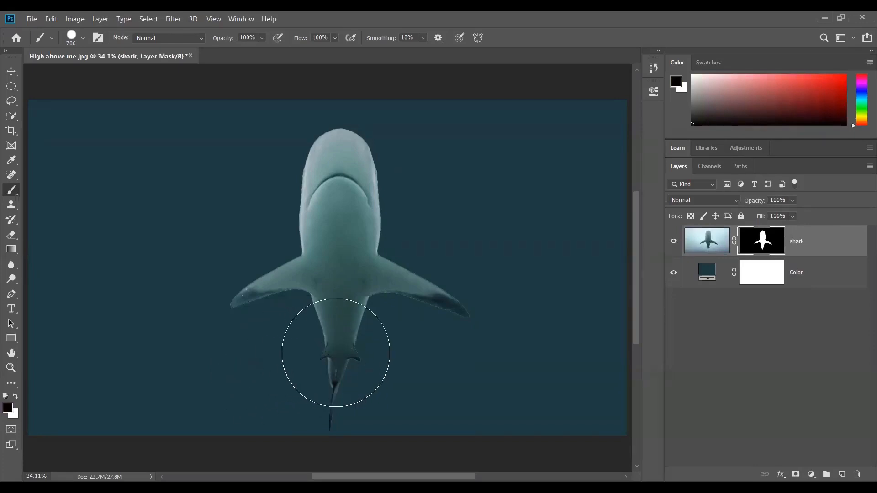
pyautogui.moveTo(319, 164); pyautogui.dragTo(329, 161)
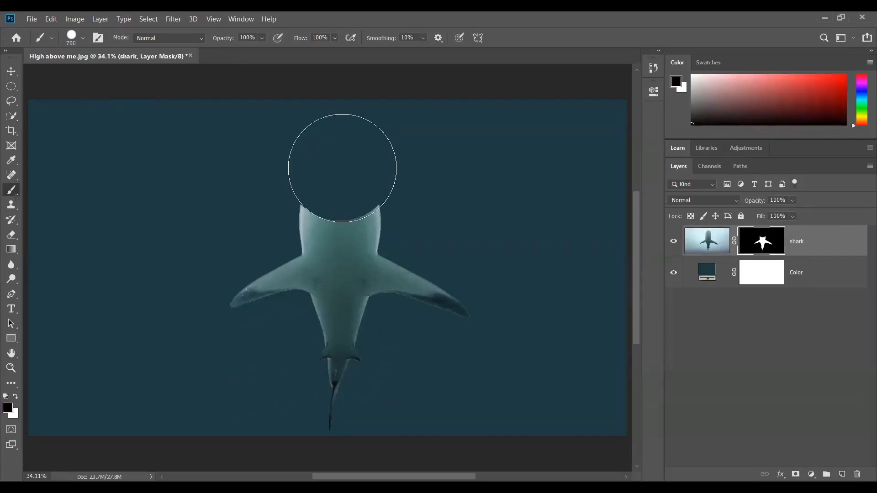
pyautogui.hotkey('ctrl', 'z')
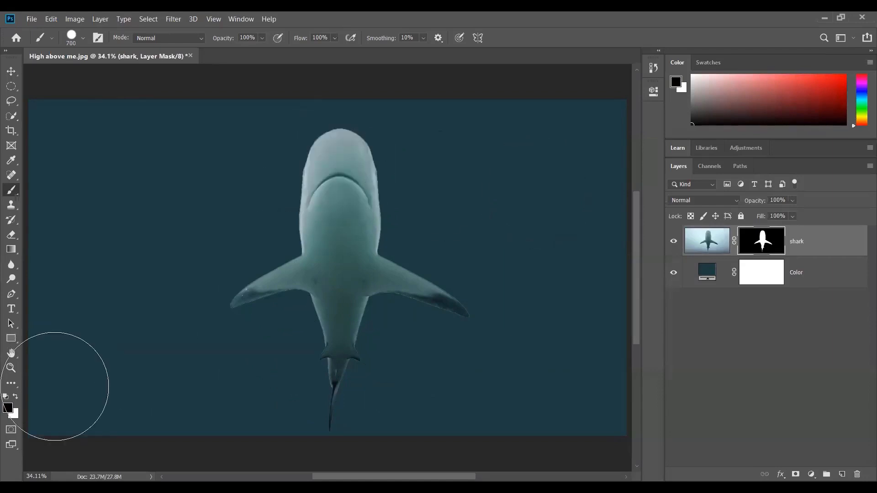
# Step: Switch the foreground color to white and paint a single 700 px brush spot over the shark's head on the layer mask
pyautogui.click(16, 398)
pyautogui.click(16, 398)
pyautogui.click(16, 398)
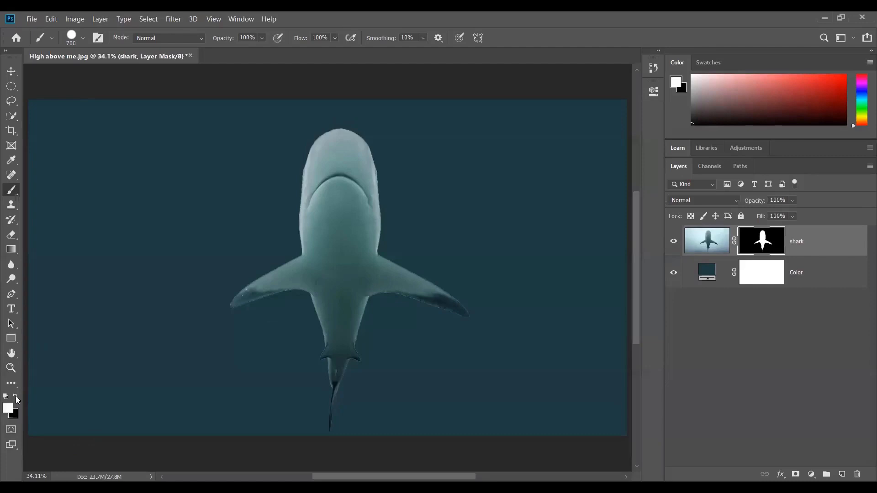
pyautogui.click(16, 398)
pyautogui.click(16, 398)
pyautogui.click(337, 163)
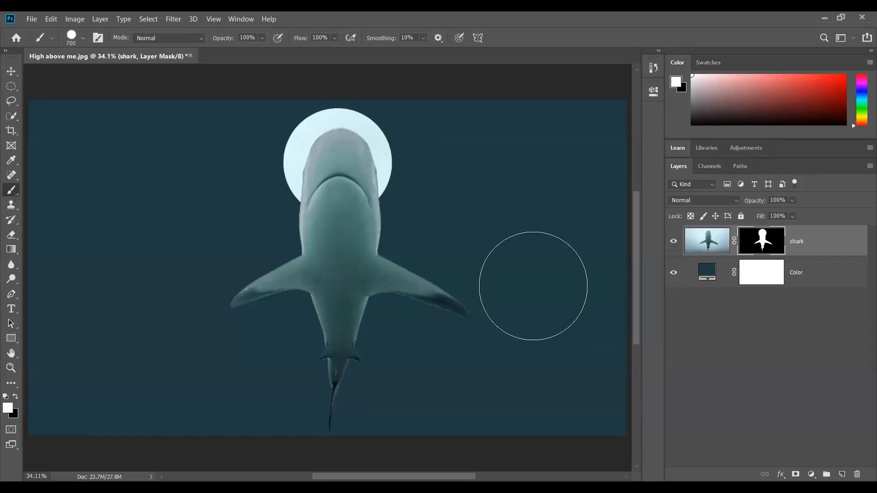
# Step: Scale the shark layer with its linked mask to about 35.7% and move it up to about X 1920.5, Y 853.5 px
pyautogui.press('m')
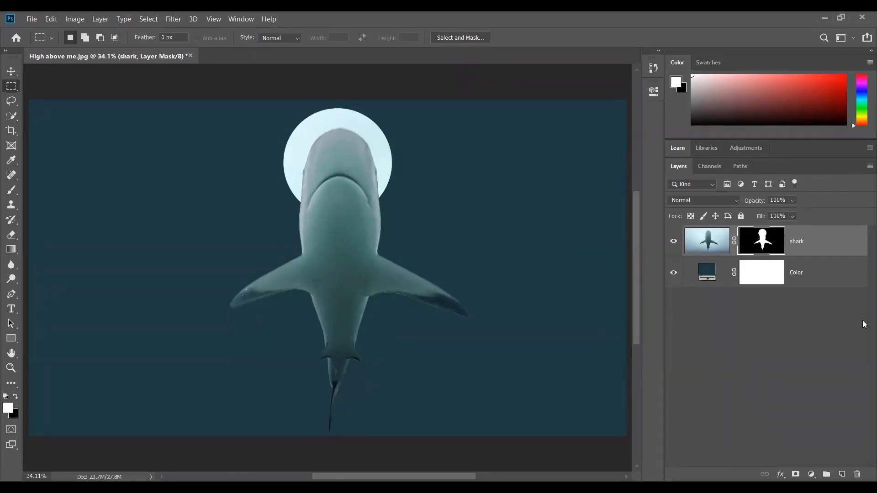
pyautogui.click(707, 241)
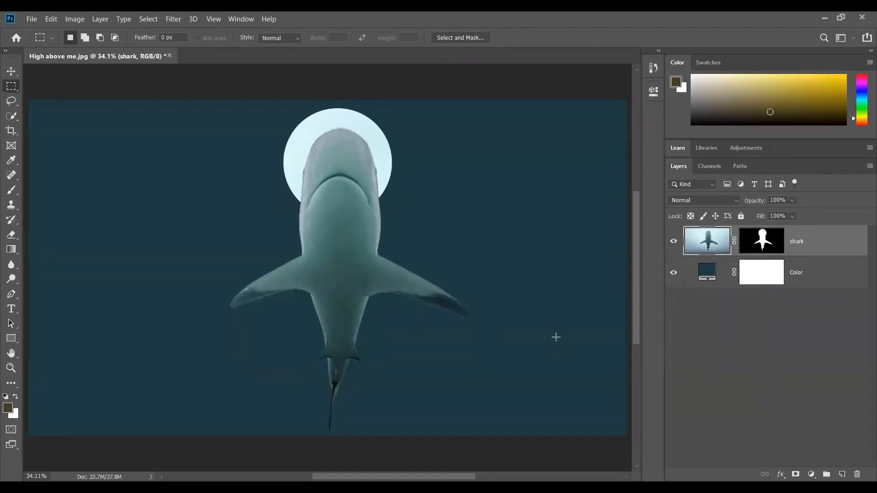
pyautogui.hotkey('ctrl', 't')
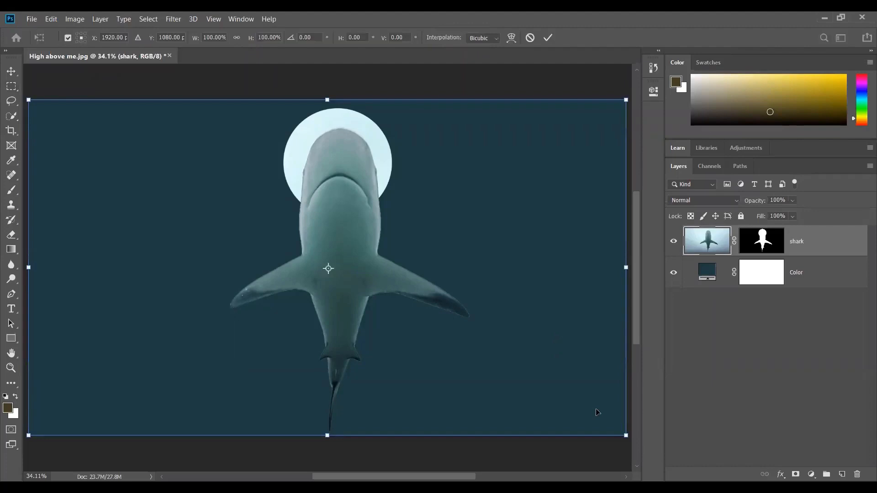
pyautogui.press('Escape')
pyautogui.press('m')
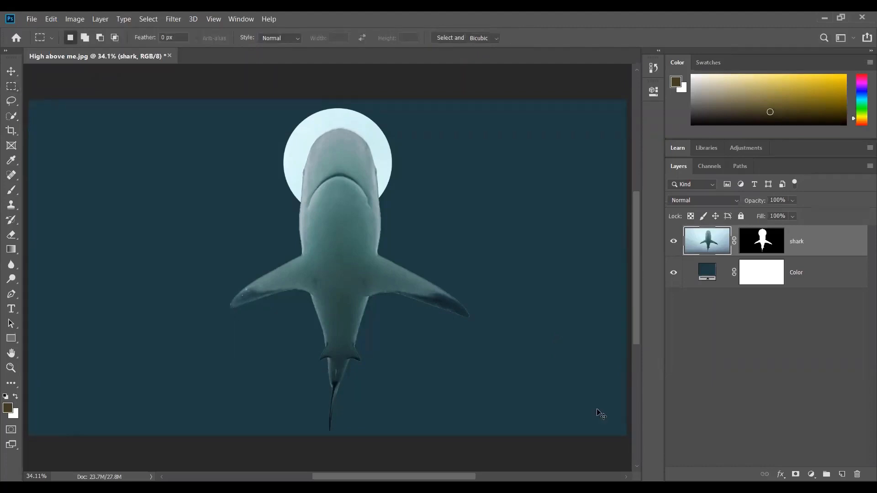
pyautogui.hotkey('ctrl', 't')
pyautogui.moveTo(625, 435); pyautogui.dragTo(434, 310)
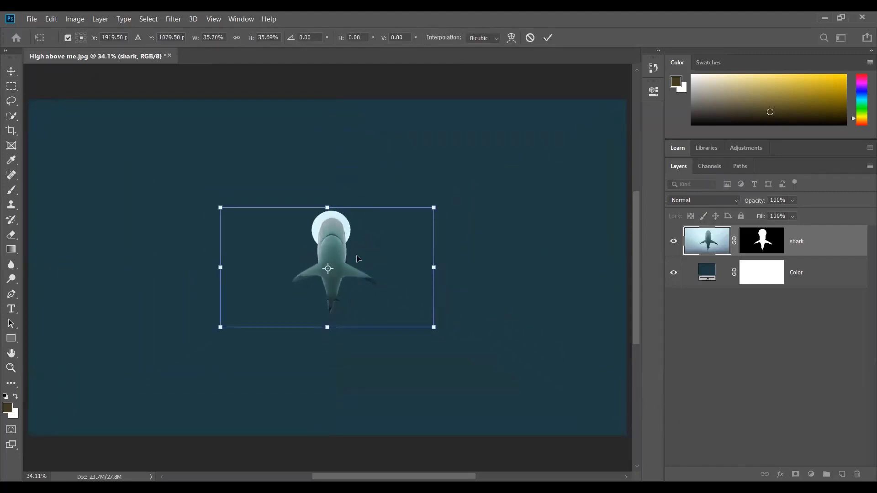
pyautogui.moveTo(355, 258); pyautogui.dragTo(353, 227)
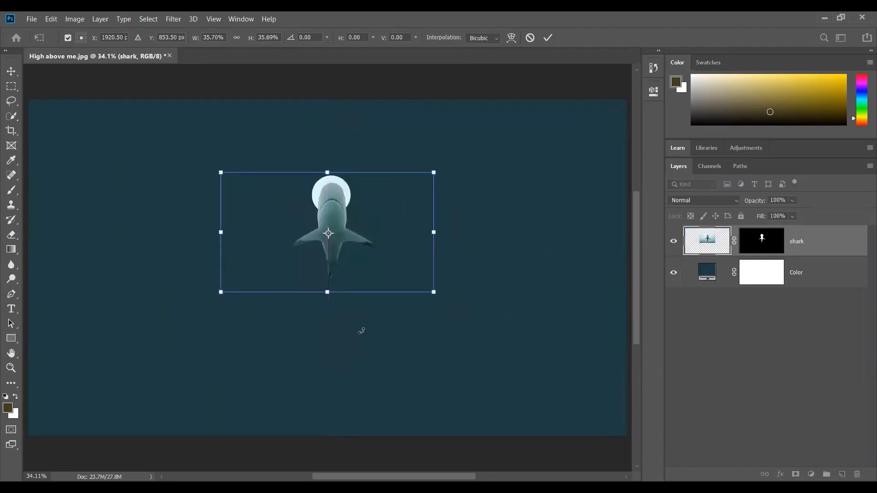
pyautogui.press('Return')
pyautogui.press('m')
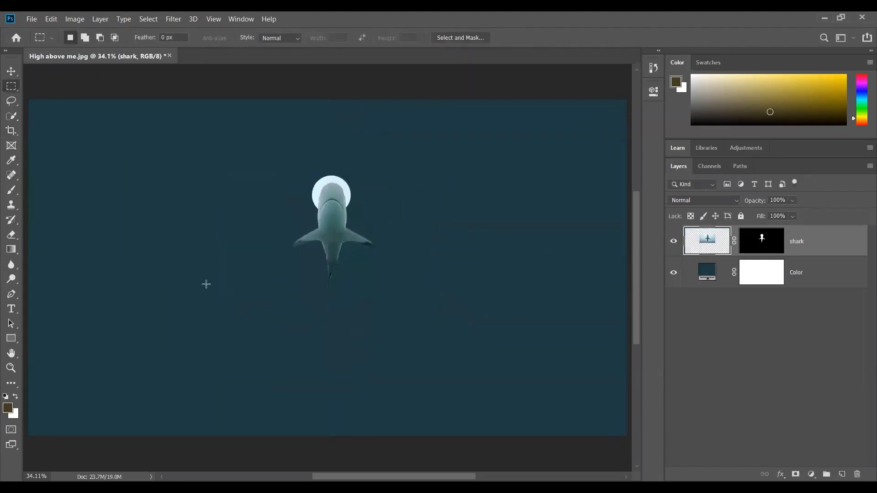
# Step: Add the text "Shark Production" in 48 pt Myriad Pro Regular below the shark and shift it toward the shark's center line
pyautogui.press('t')
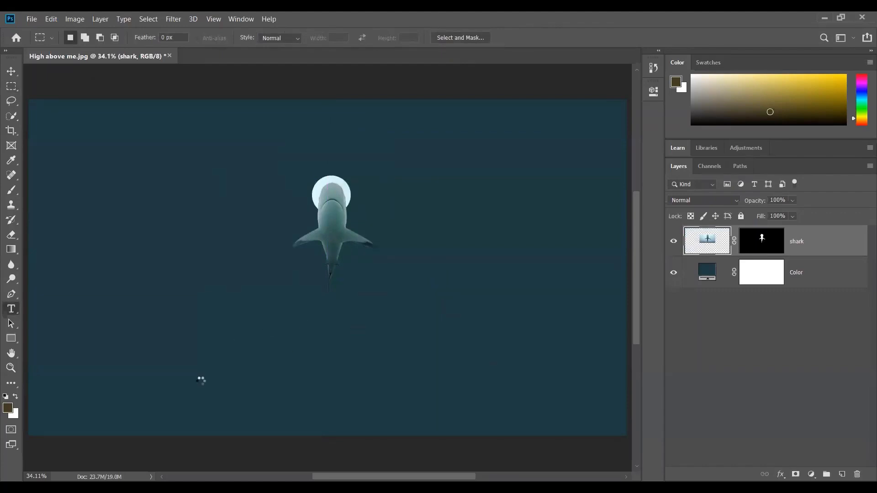
pyautogui.click(263, 320)
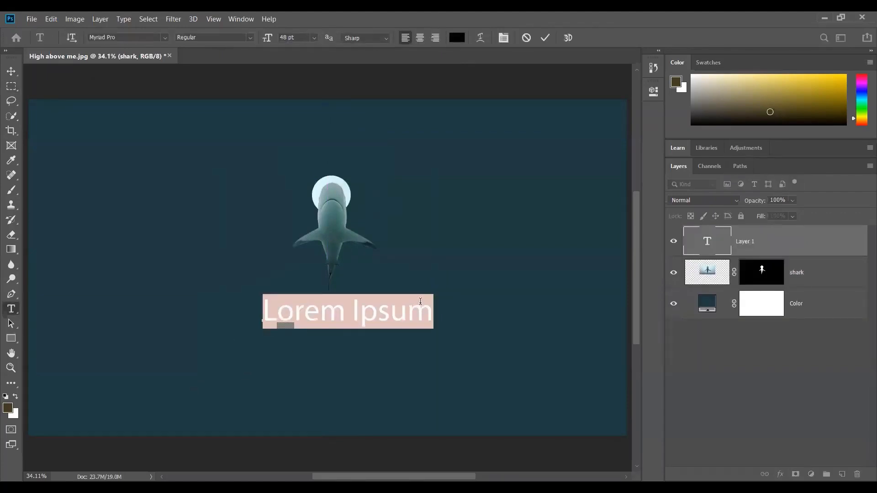
pyautogui.write('Shark Production')
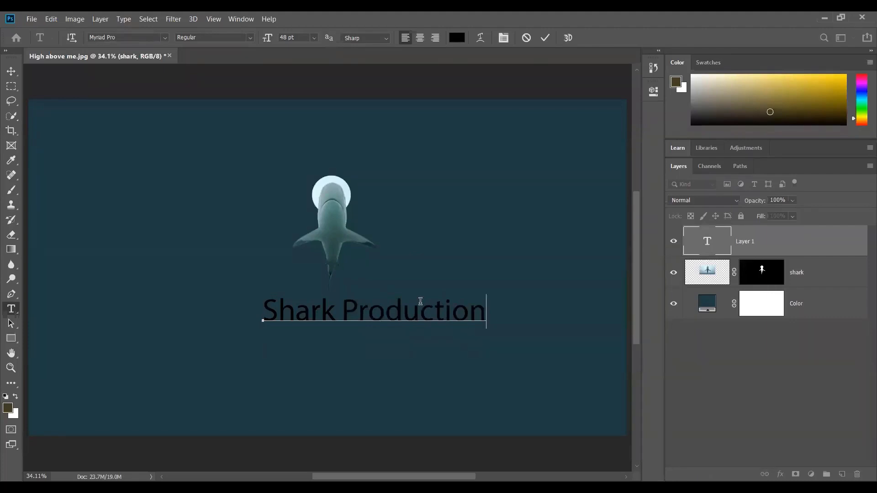
pyautogui.hotkey('ctrl', 'Return')
pyautogui.moveTo(414, 322); pyautogui.dragTo(369, 271)
# Step: Color the text light blue cdeff1, sampled from the circle behind the shark's head, and scale the text down slightly, centered below the shark
pyautogui.click(457, 37)
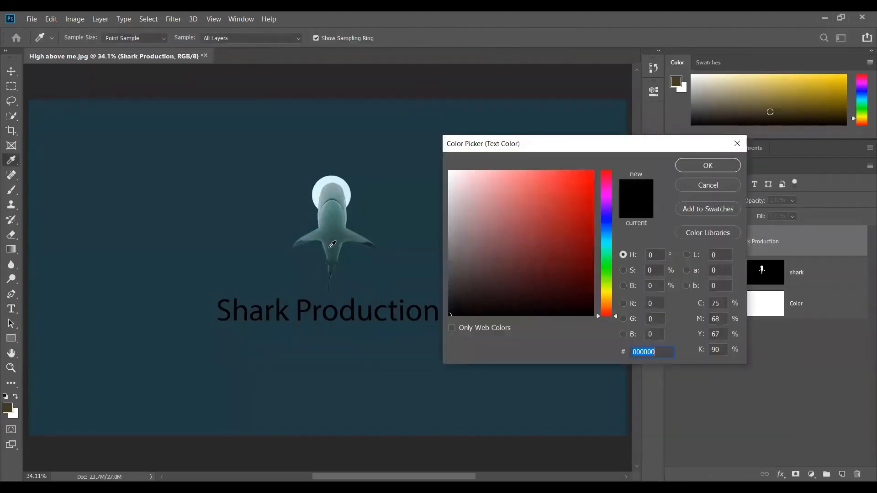
pyautogui.click(329, 249)
pyautogui.click(342, 187)
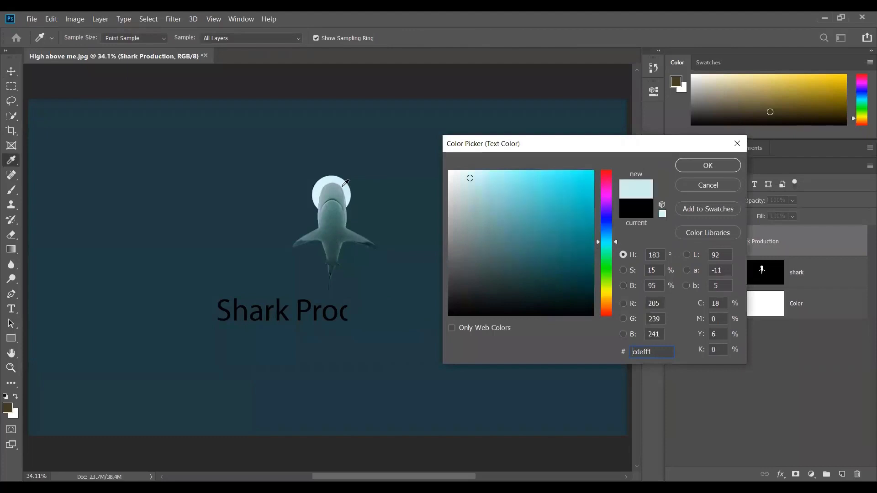
pyautogui.click(708, 165)
pyautogui.hotkey('ctrl', 't')
pyautogui.press('Return')
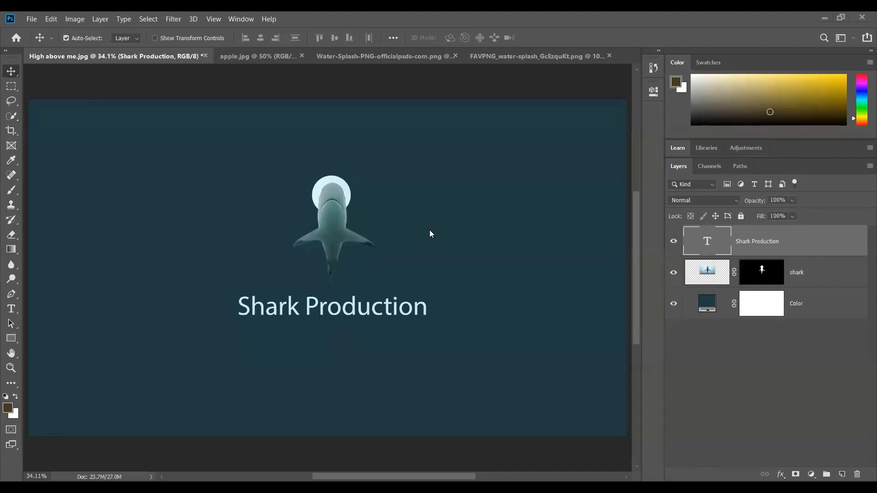
# Step: Look through the open images apple.jpg and the two water splash PNG files
pyautogui.click(252, 57)
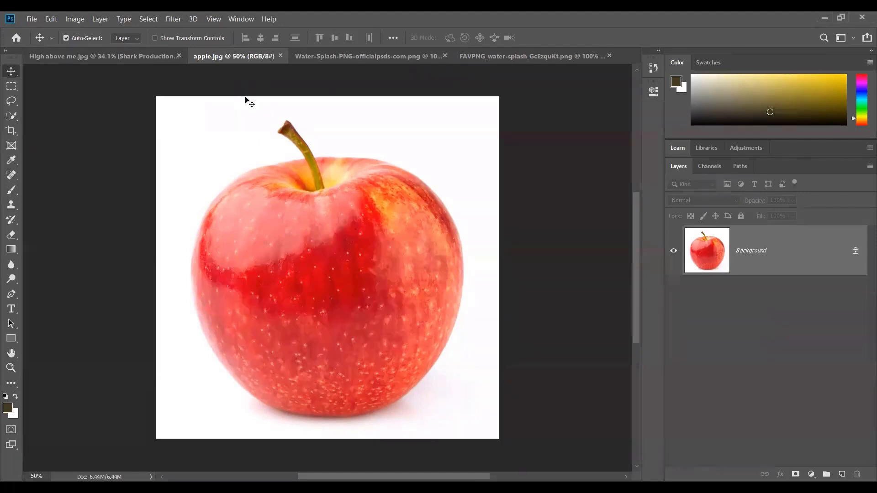
pyautogui.click(311, 57)
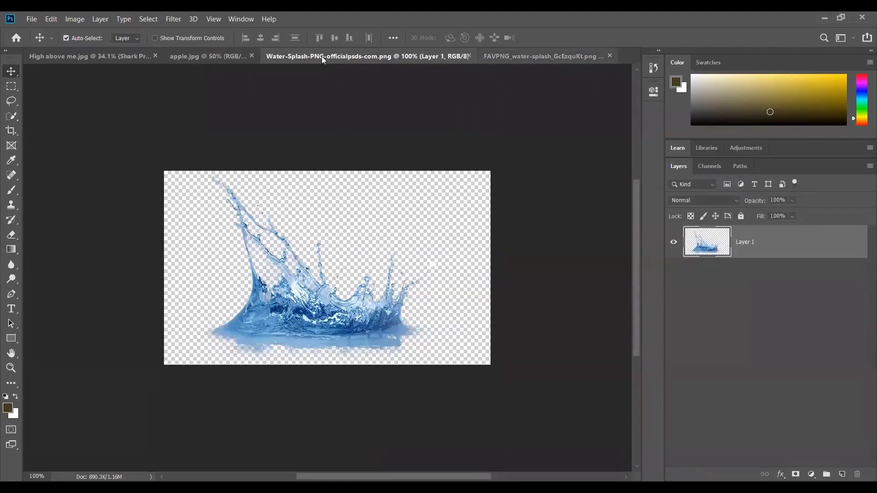
pyautogui.hotkey('ctrl', 'Tab')
pyautogui.click(191, 57)
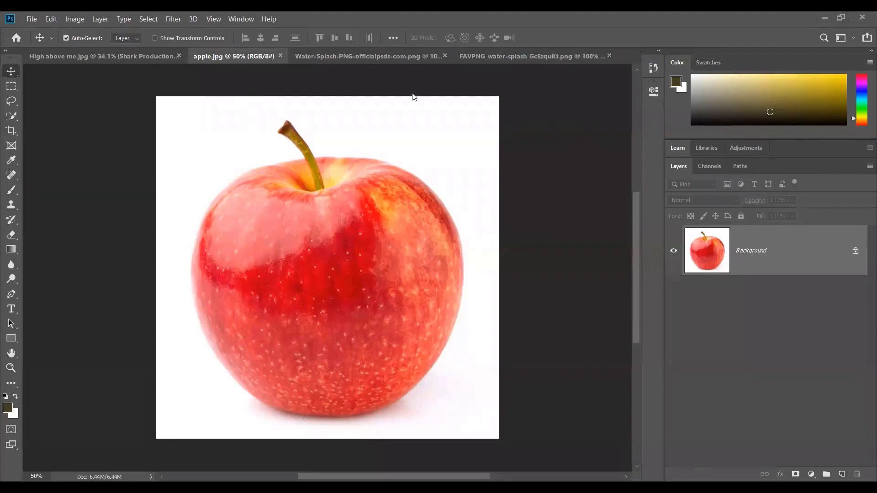
pyautogui.hotkey('ctrl', 'Tab')
pyautogui.hotkey('ctrl', 'Tab')
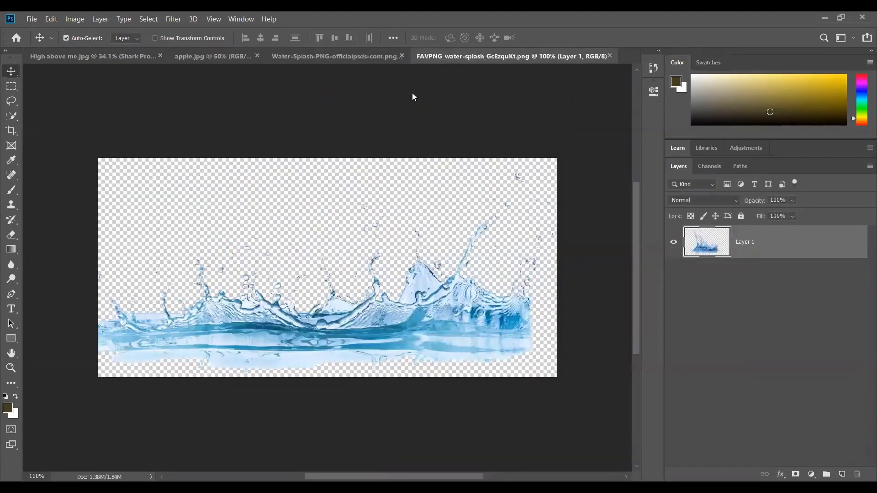
pyautogui.click(209, 55)
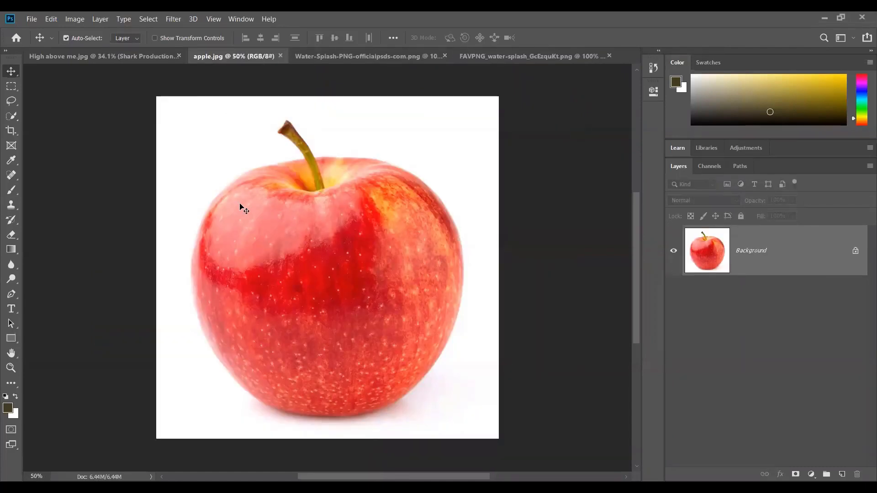
pyautogui.click(345, 57)
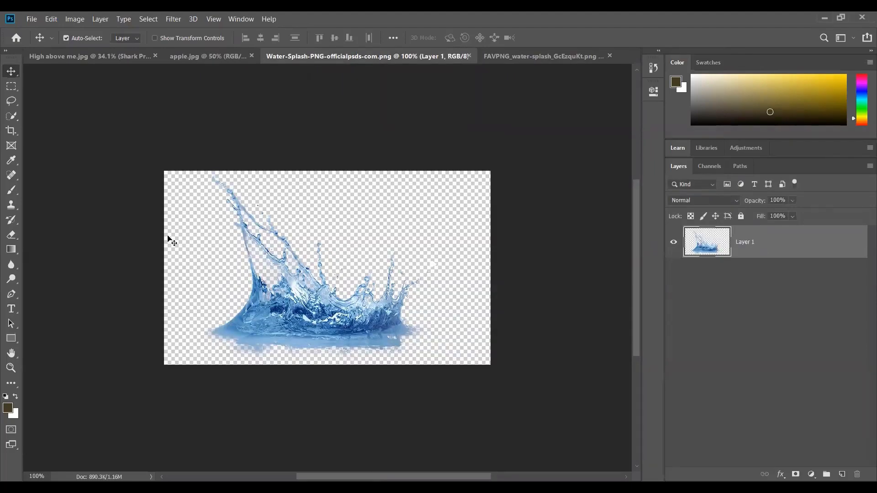
pyautogui.hotkey('ctrl', '0')
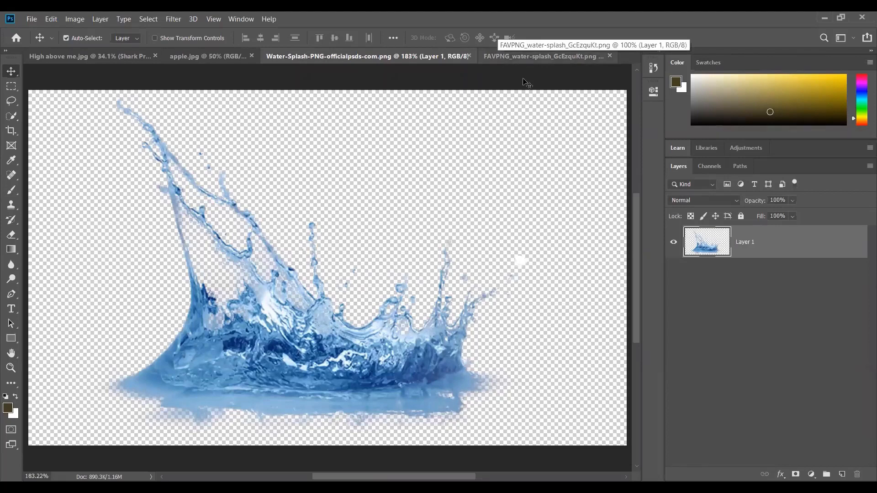
pyautogui.click(501, 55)
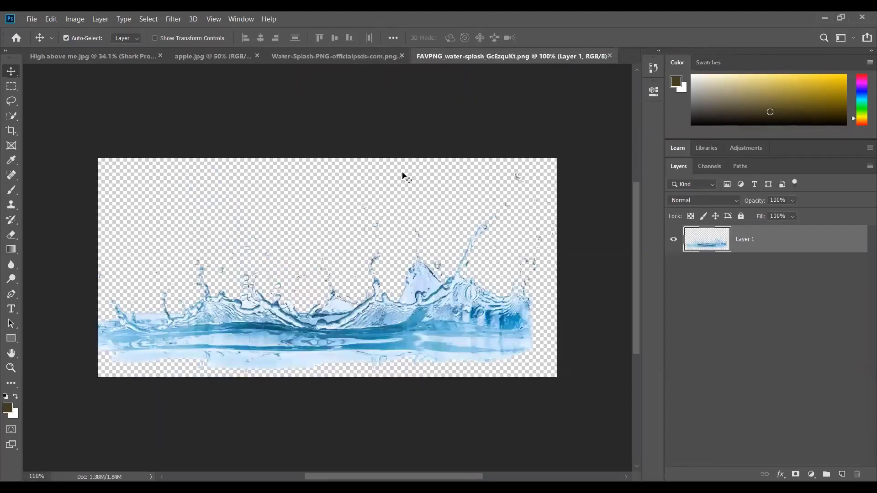
# Step: Compare the two water splash PNG images, with the wide splash fitted to the window
pyautogui.hotkey('ctrl', '0')
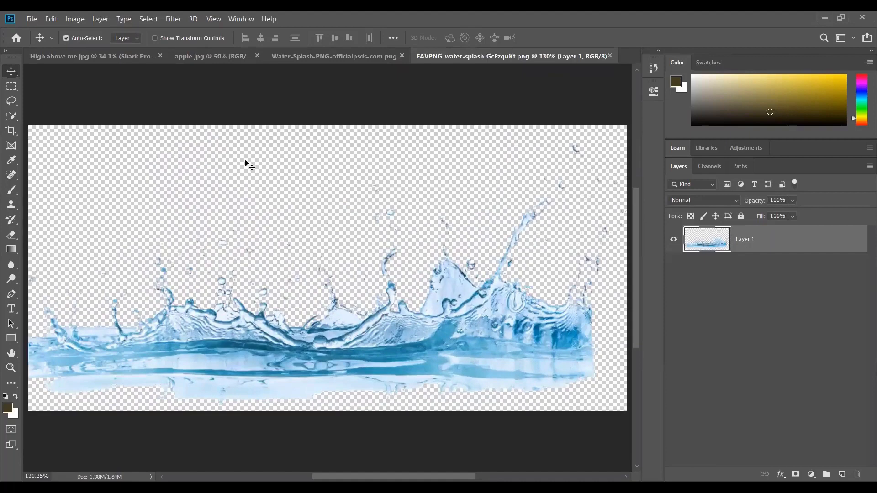
pyautogui.click(301, 56)
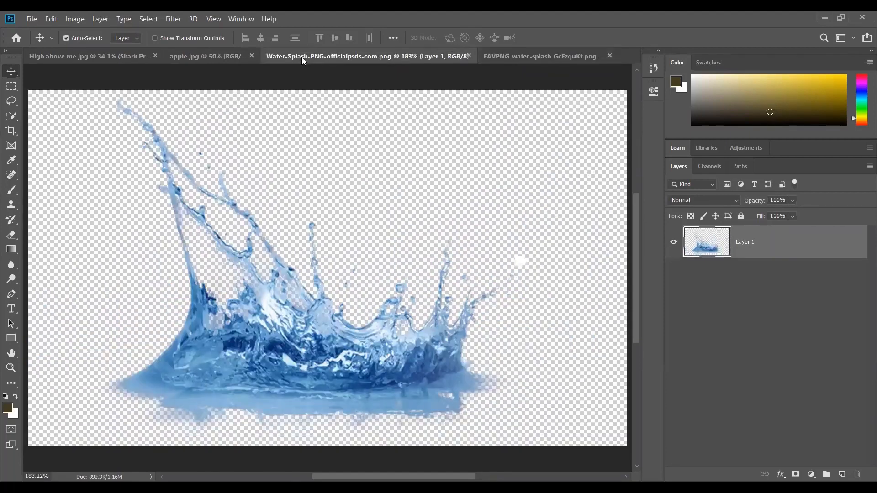
pyautogui.hotkey('ctrl', 'Tab')
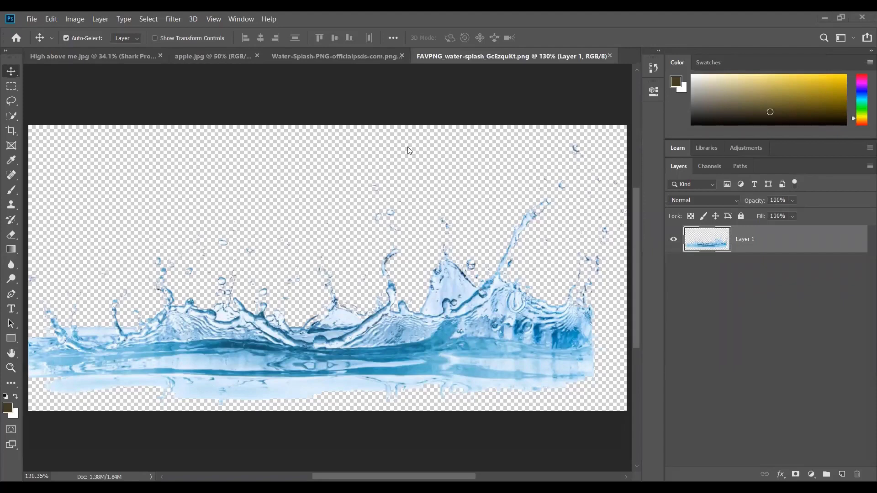
# Step: Start a new document from the Print Letter preset, 8.5 x 11 in at 300 ppi, in landscape orientation
pyautogui.click(31, 19)
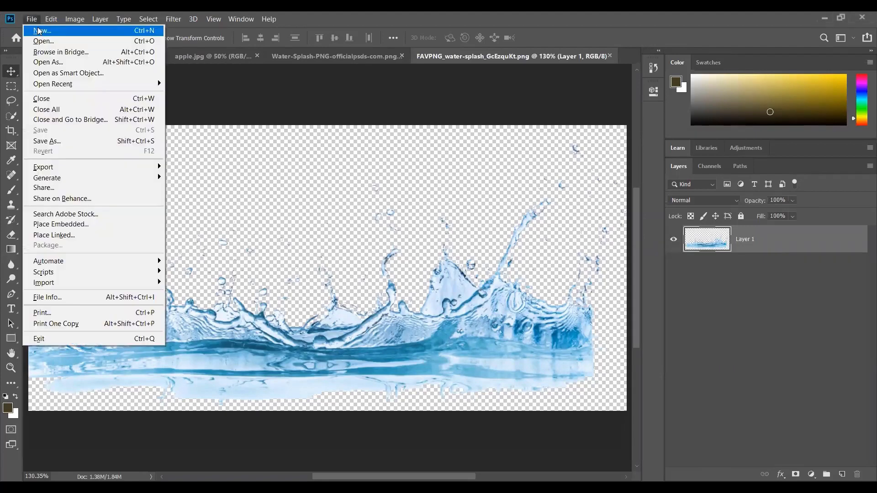
pyautogui.click(31, 18)
pyautogui.click(31, 19)
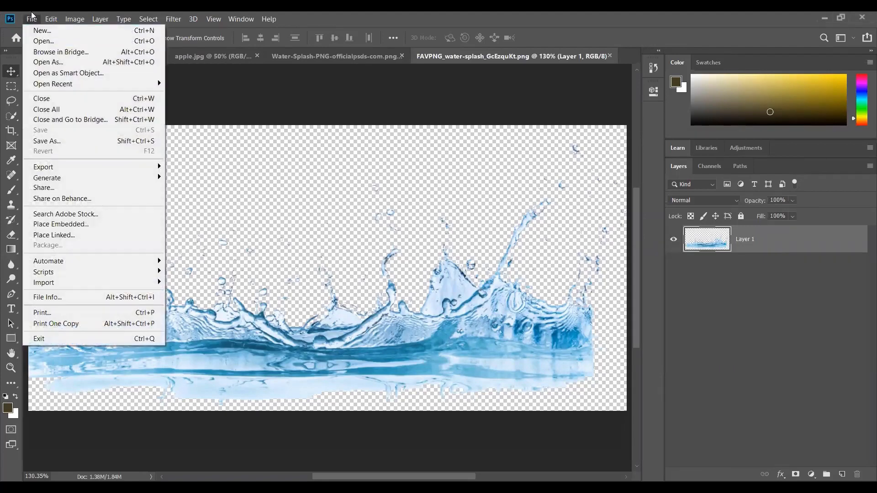
pyautogui.click(31, 19)
pyautogui.click(31, 19)
pyautogui.click(50, 33)
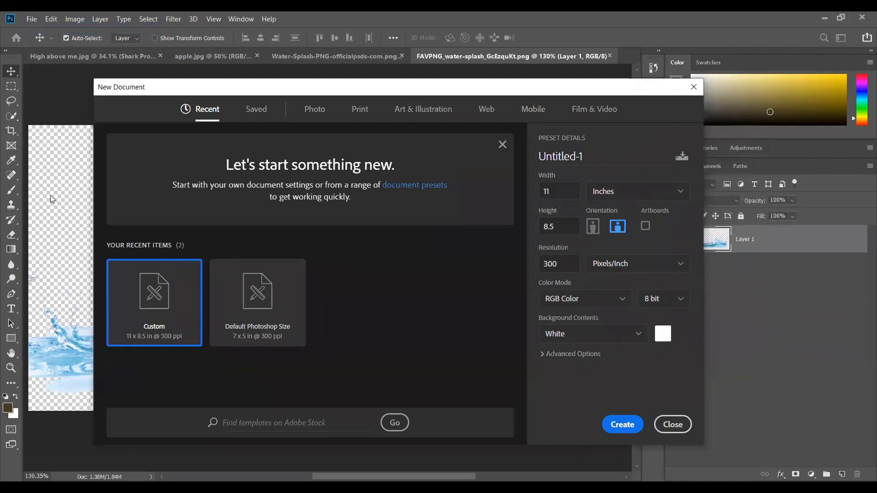
pyautogui.click(360, 110)
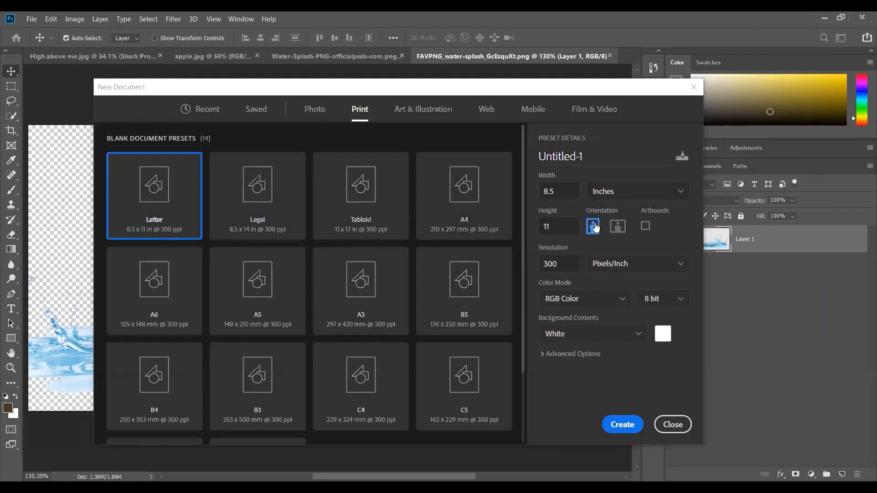
pyautogui.click(618, 226)
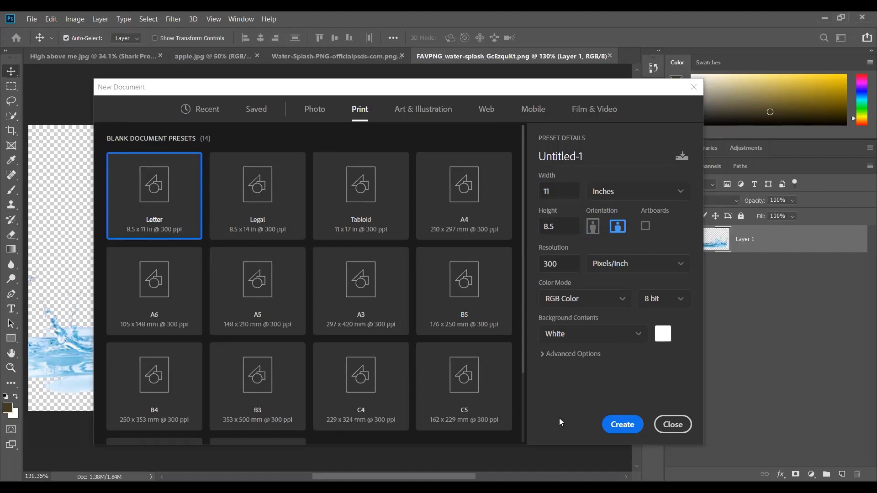
# Step: Keep inches as the unit, create the document with a white background, and fit the canvas to the window
pyautogui.click(639, 192)
pyautogui.click(633, 229)
pyautogui.click(636, 196)
pyautogui.click(633, 234)
pyautogui.click(635, 197)
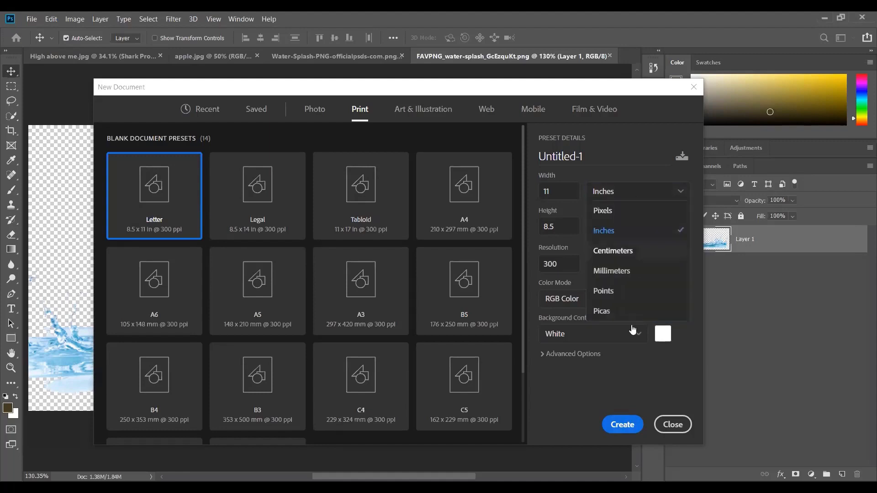
pyautogui.click(630, 230)
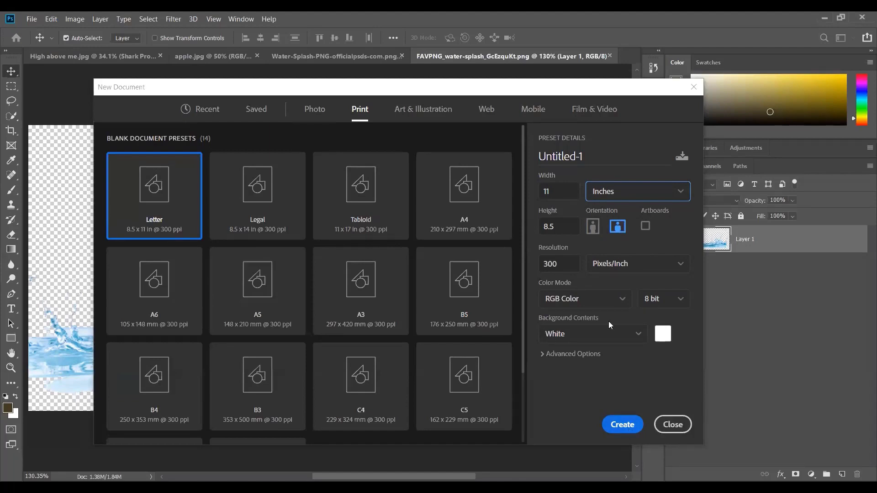
pyautogui.click(622, 425)
pyautogui.hotkey('ctrl', '0')
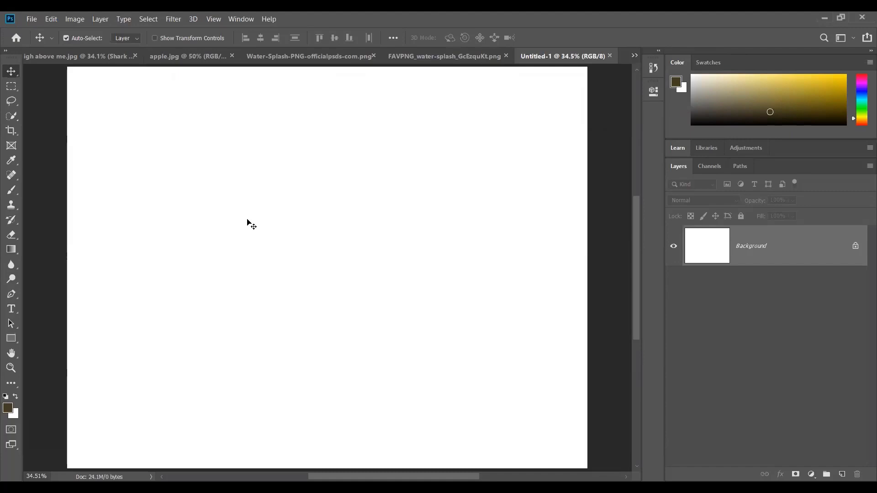
# Step: Select the entire canvas of apple.jpg and copy it
pyautogui.click(179, 56)
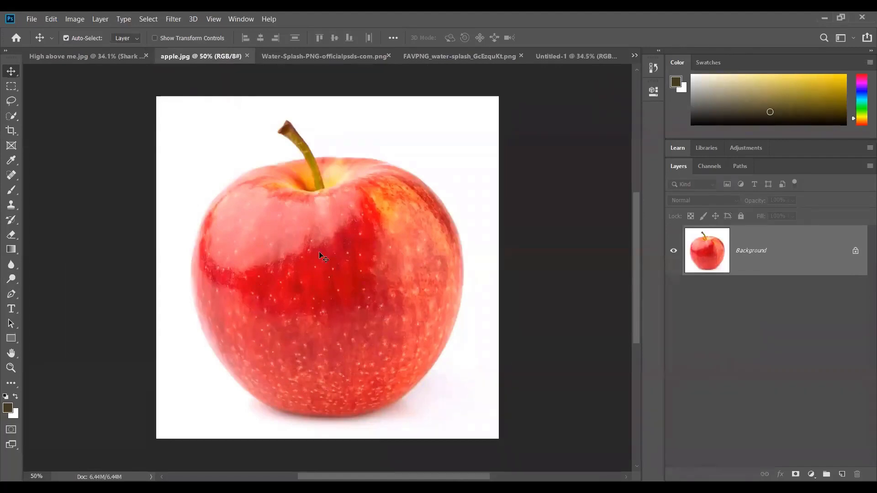
pyautogui.scroll(1, 309, 290)
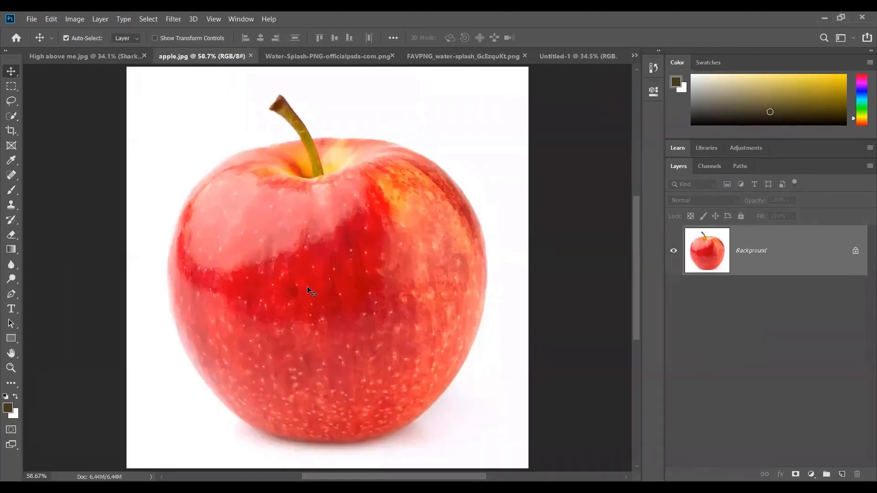
pyautogui.click(148, 19)
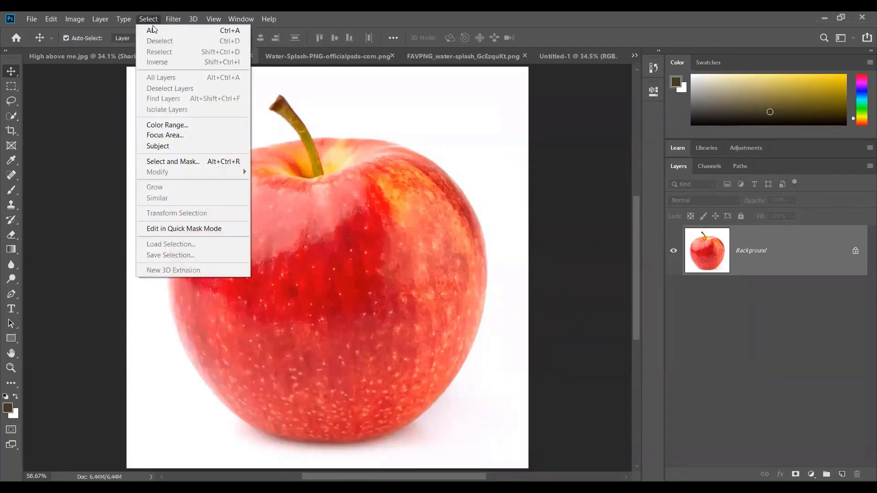
pyautogui.click(158, 31)
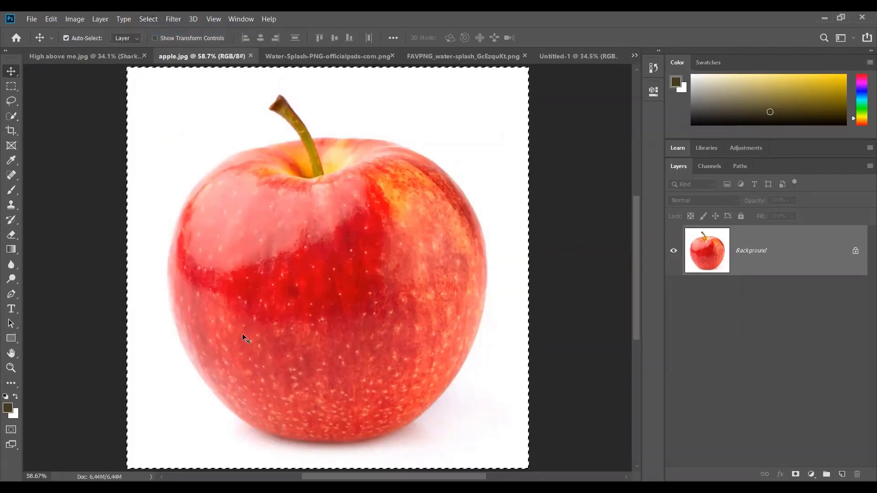
pyautogui.click(51, 19)
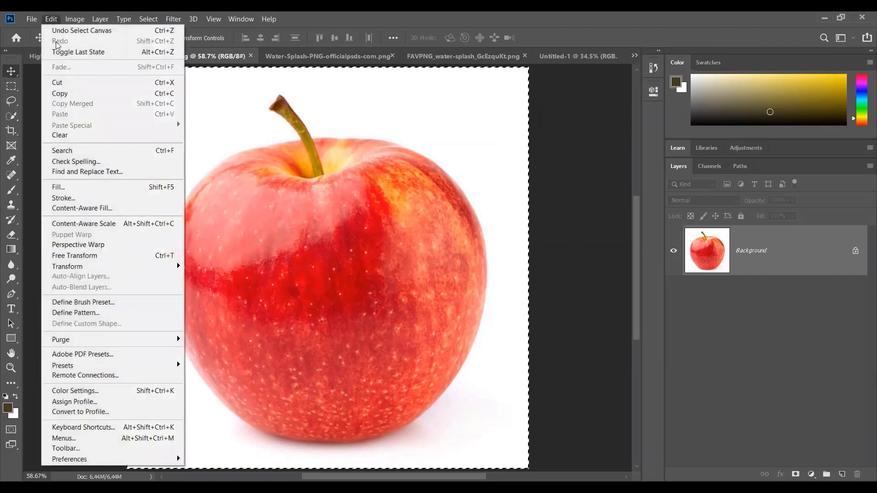
pyautogui.click(60, 93)
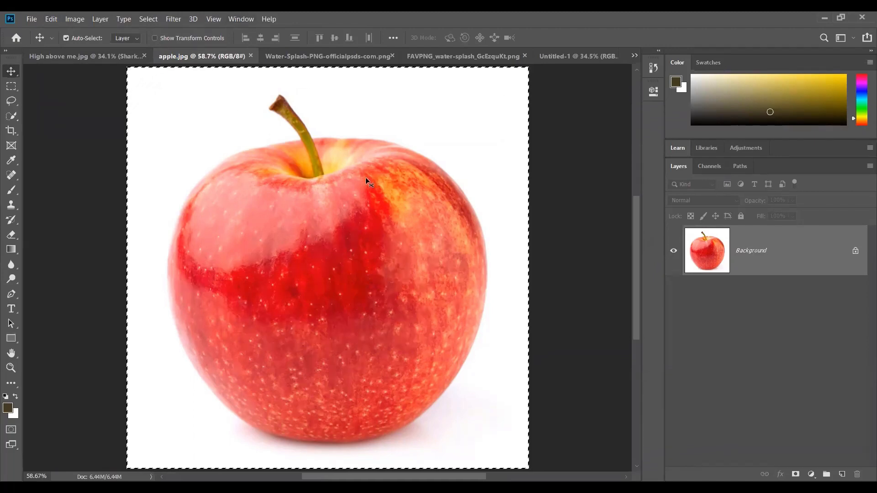
pyautogui.hotkey('ctrl', 'c')
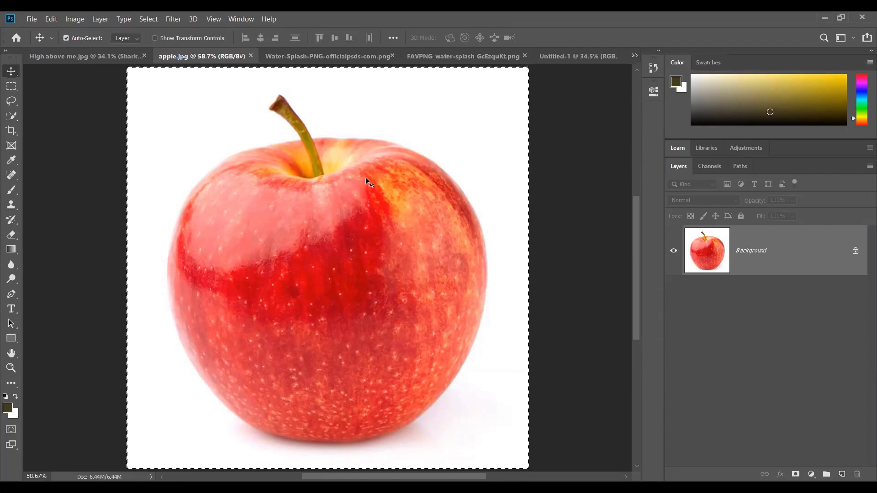
# Step: Paste the copied apple into the Untitled-1 document
pyautogui.click(244, 18)
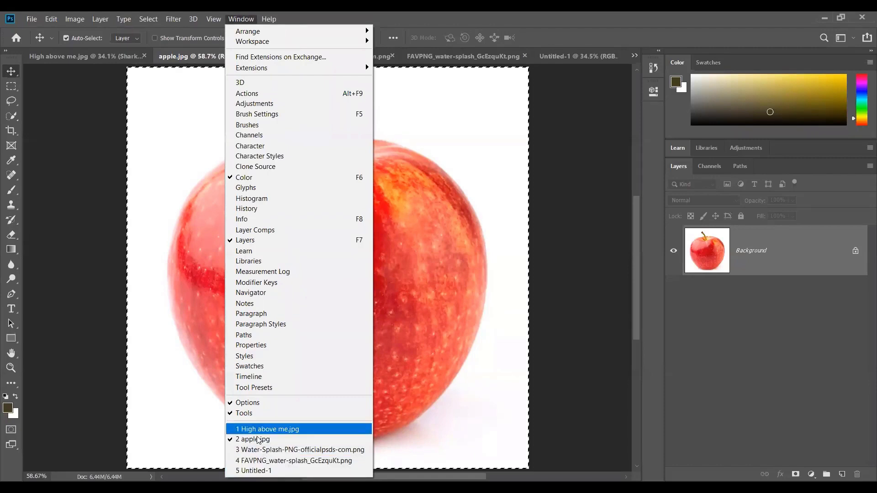
pyautogui.click(255, 471)
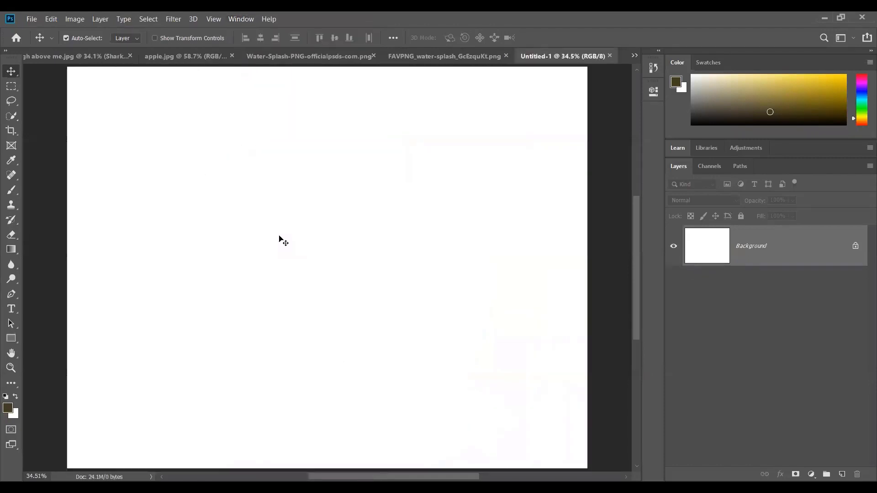
pyautogui.press('ctrl')
pyautogui.hotkey('ctrl', 'shift', 'Tab')
pyautogui.hotkey('ctrl', 'shift', 'Tab')
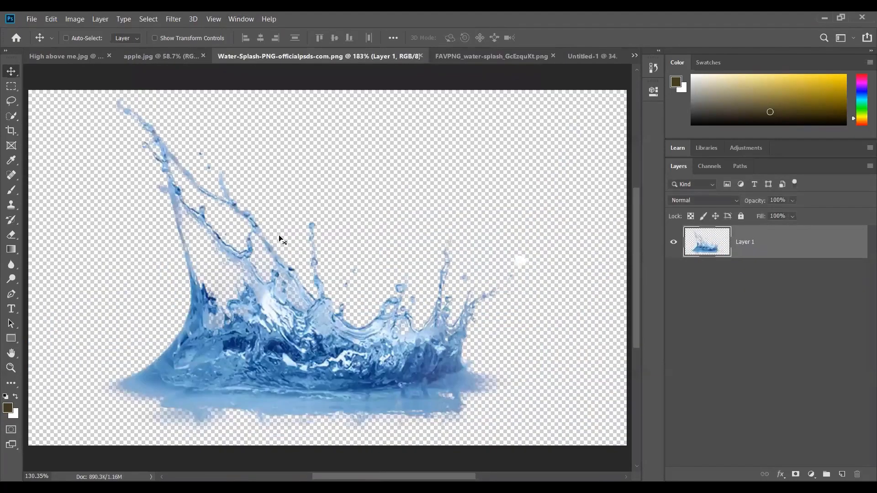
pyautogui.hotkey('ctrl', 'Tab')
pyautogui.hotkey('ctrl', 'Tab')
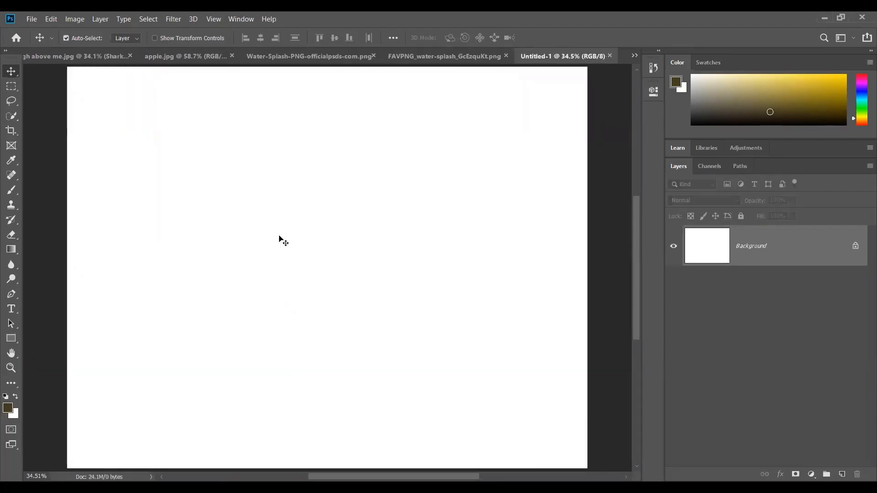
pyautogui.click(46, 19)
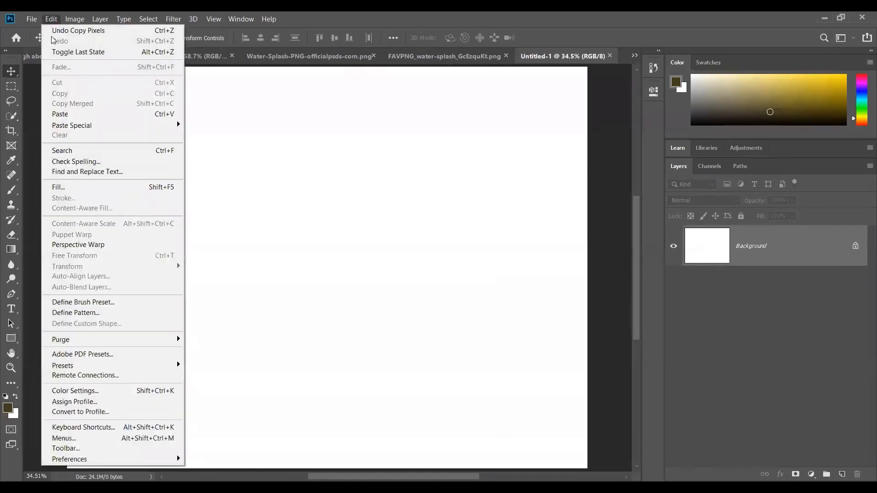
pyautogui.click(59, 115)
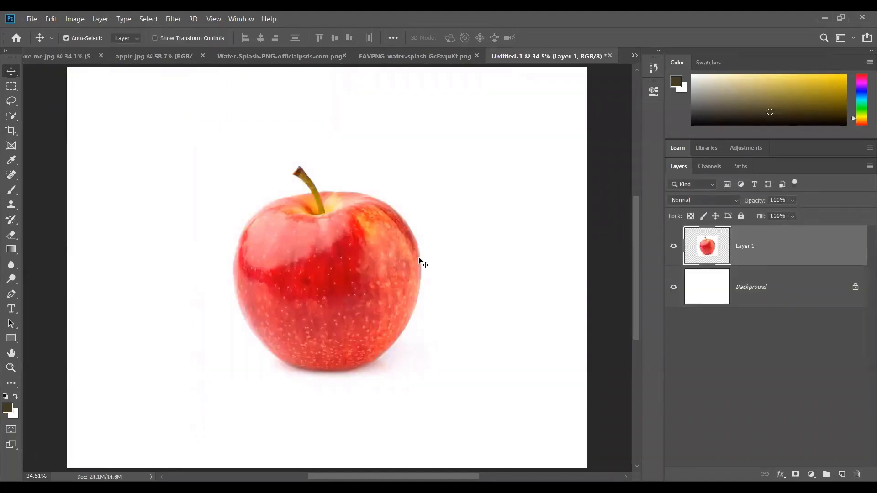
# Step: Undo the apple paste in Untitled-1 and clear the selection in apple.jpg
pyautogui.hotkey('ctrl', 'z')
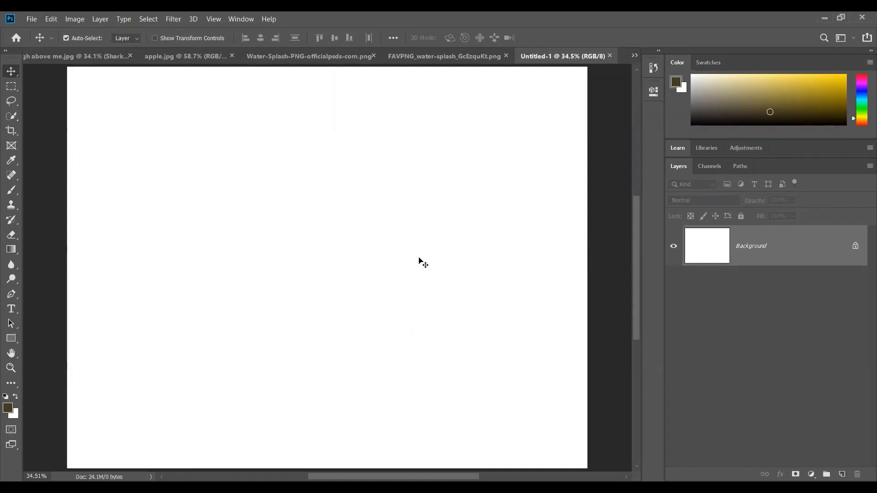
pyautogui.click(185, 57)
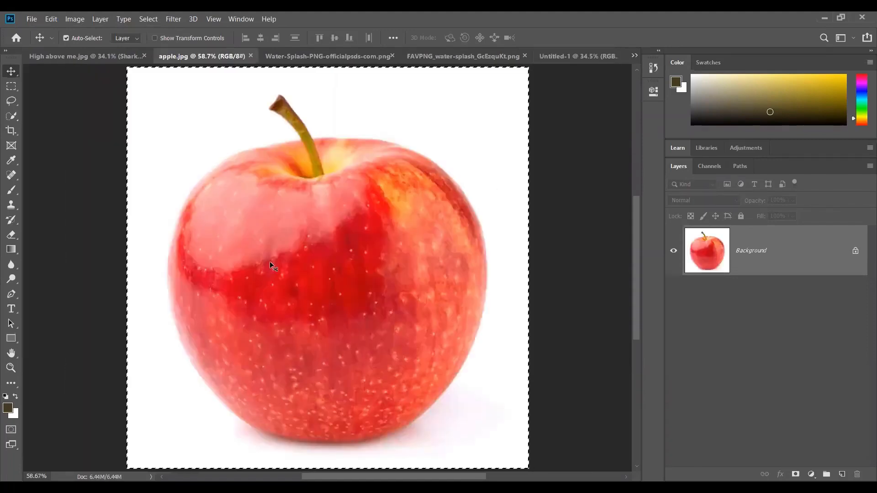
pyautogui.hotkey('ctrl', 'd')
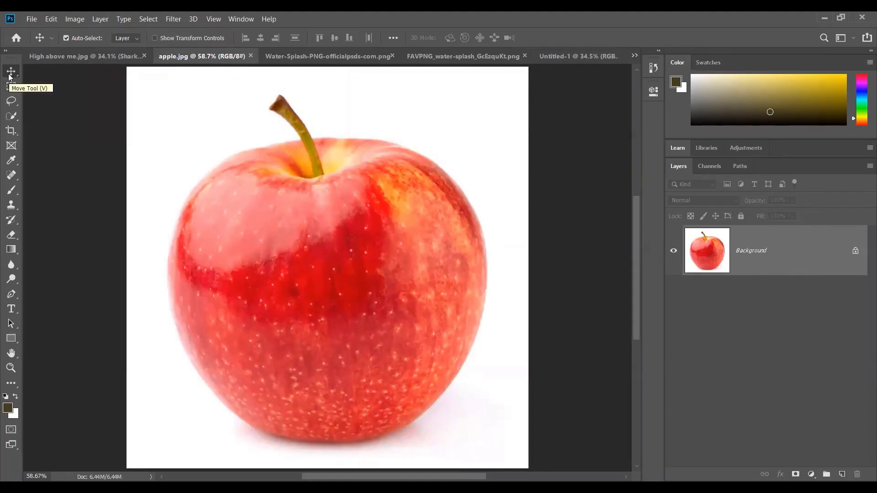
# Step: Try to move the apple's Background layer with the Move tool, and unlock that layer
pyautogui.moveTo(317, 299); pyautogui.dragTo(454, 150)
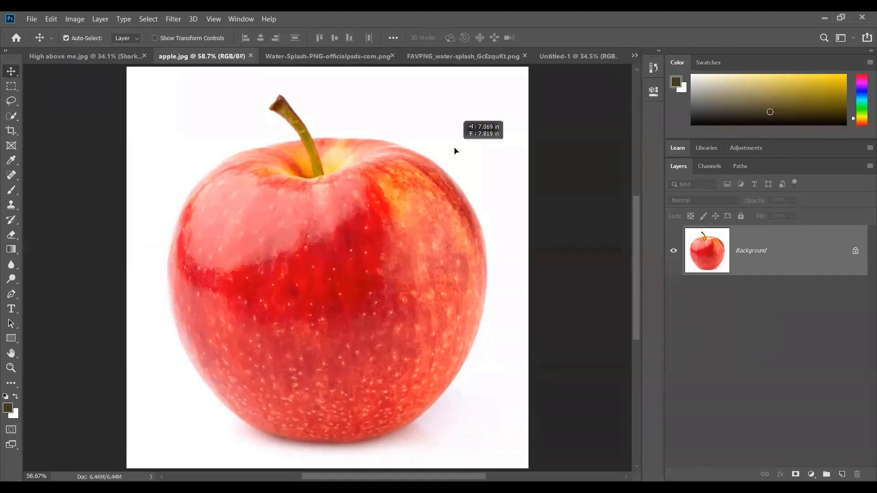
pyautogui.moveTo(479, 235); pyautogui.dragTo(479, 233)
pyautogui.click(555, 226)
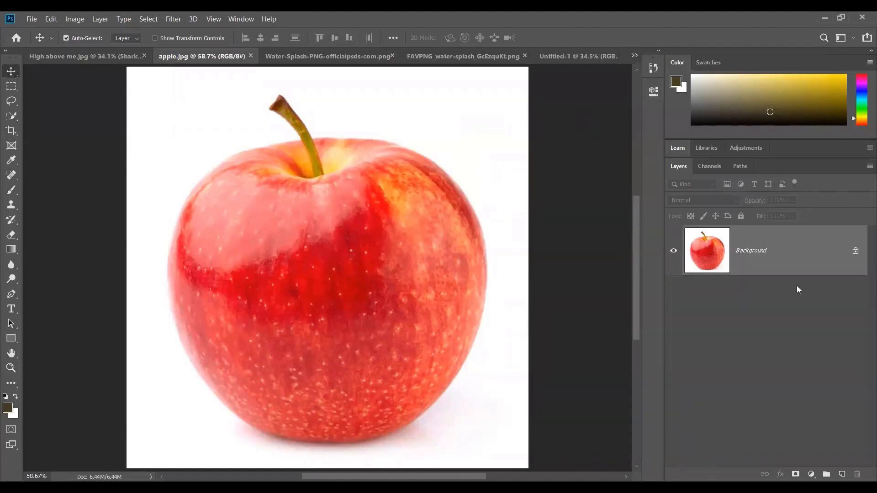
pyautogui.click(854, 255)
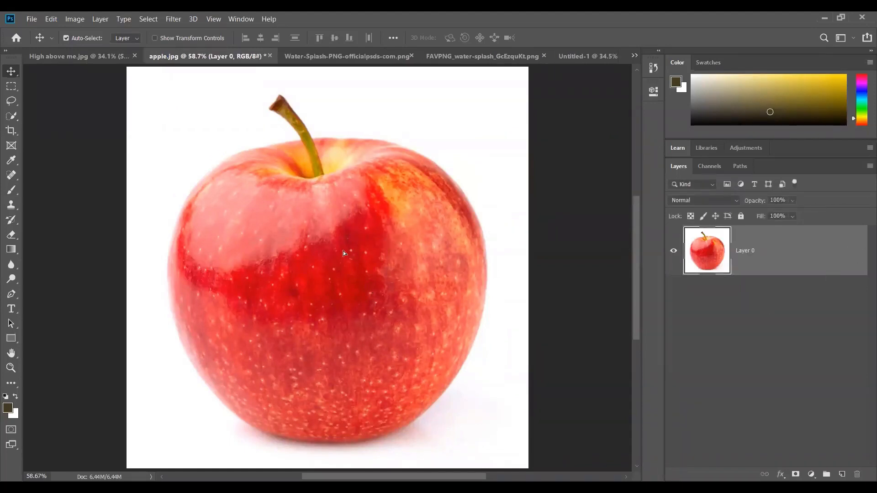
# Step: Transfer the apple layer into Untitled-1 with the Move tool and delete the transferred layer
pyautogui.moveTo(343, 250); pyautogui.dragTo(415, 200)
pyautogui.moveTo(604, 121); pyautogui.dragTo(311, 267)
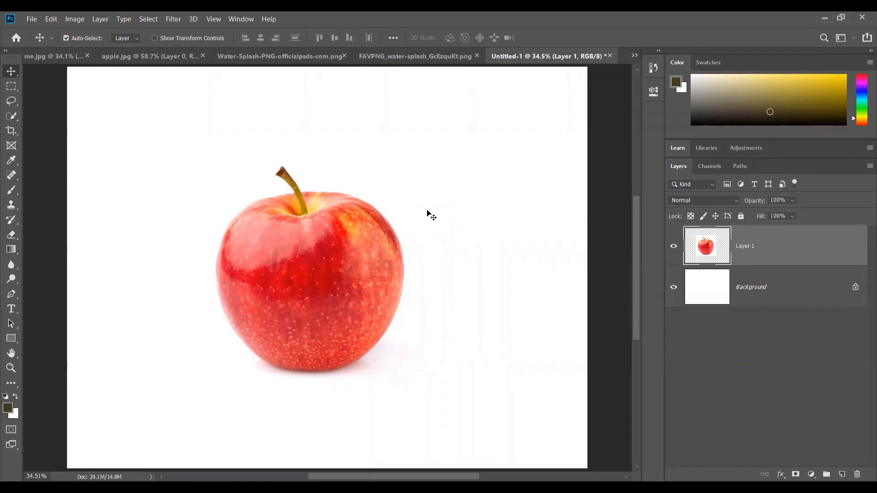
pyautogui.press('Delete')
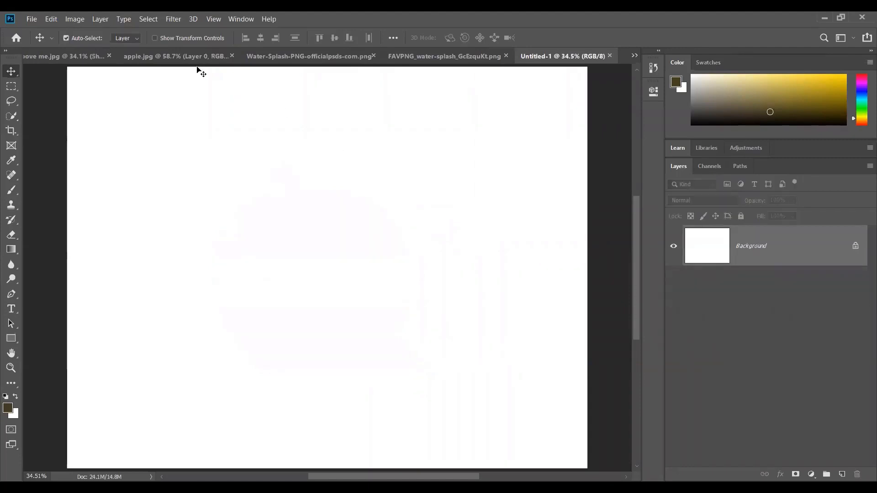
# Step: Transfer the apple layer from apple.jpg into the middle of the Untitled-1 document with the Move tool
pyautogui.click(176, 55)
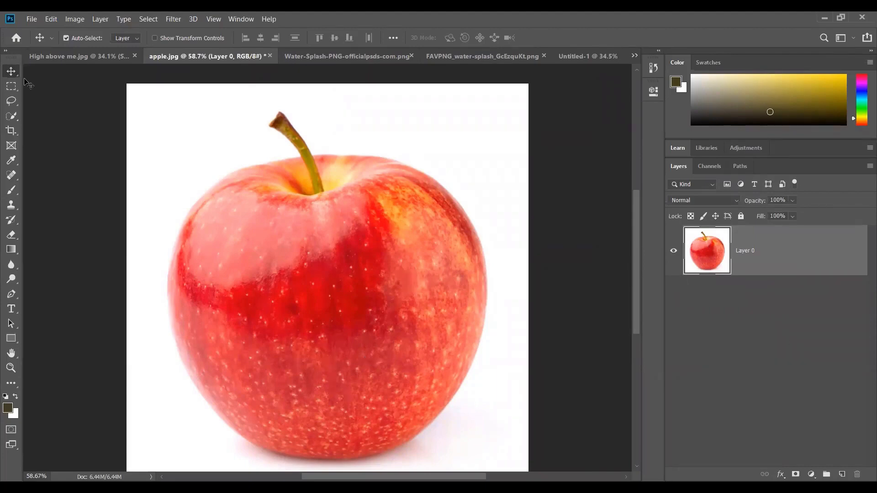
pyautogui.click(11, 85)
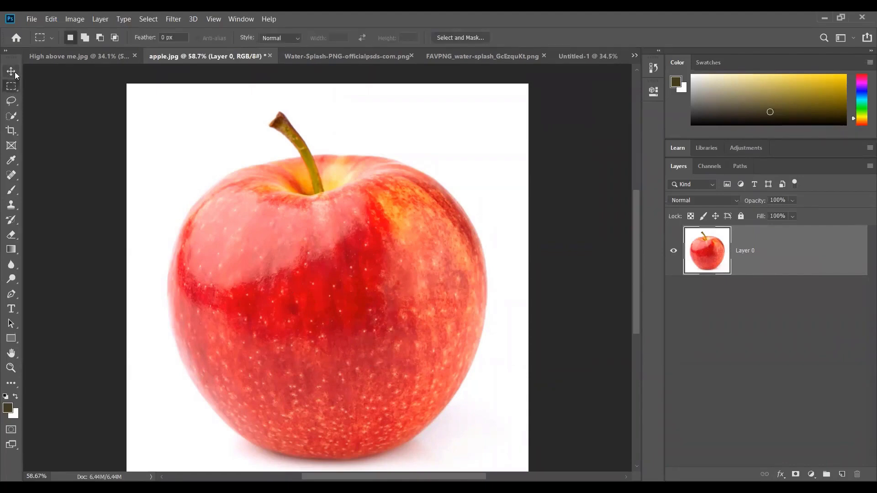
pyautogui.click(11, 72)
pyautogui.click(11, 86)
pyautogui.click(14, 72)
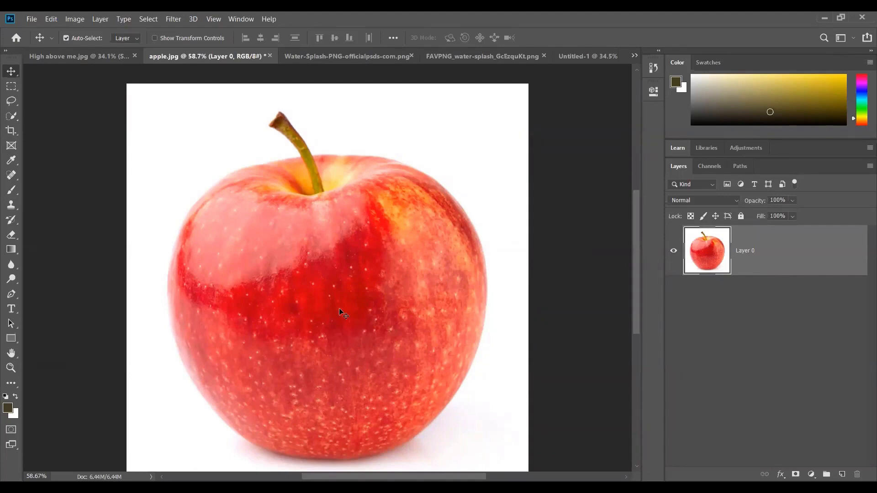
pyautogui.moveTo(347, 295); pyautogui.dragTo(325, 268)
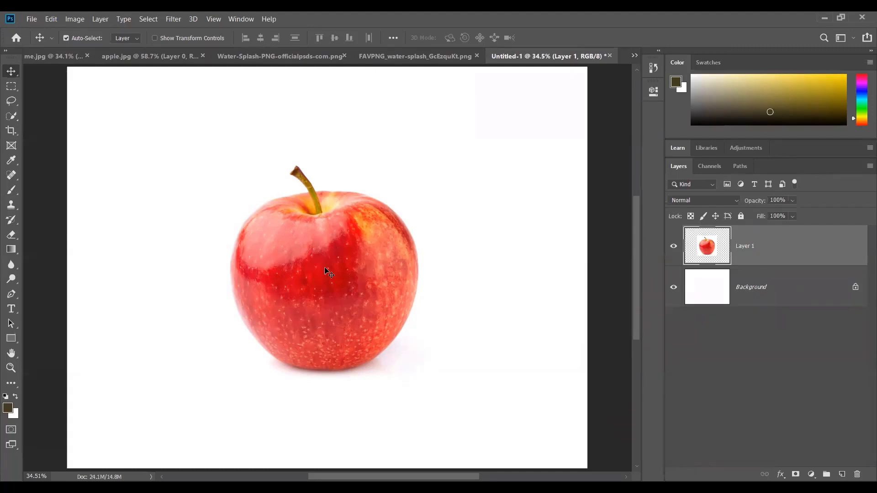
# Step: Delete the transferred apple layer from Untitled-1, leaving the Background layer in place
pyautogui.click(723, 288)
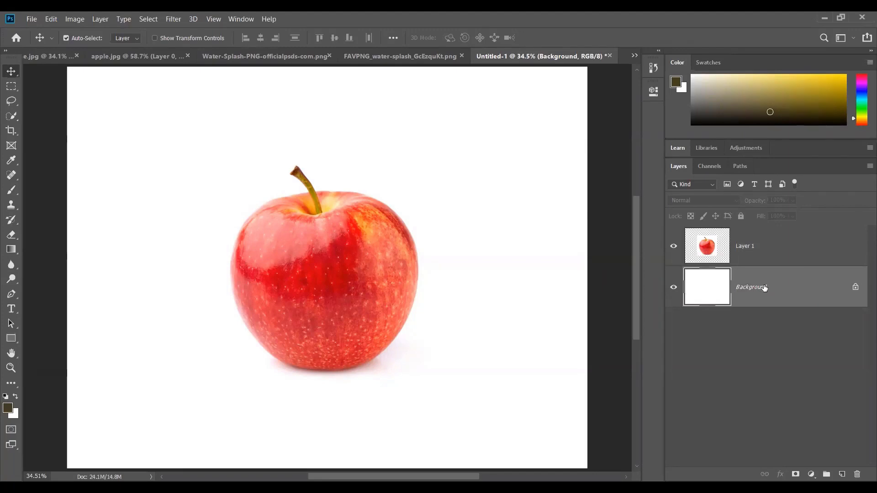
pyautogui.click(705, 241)
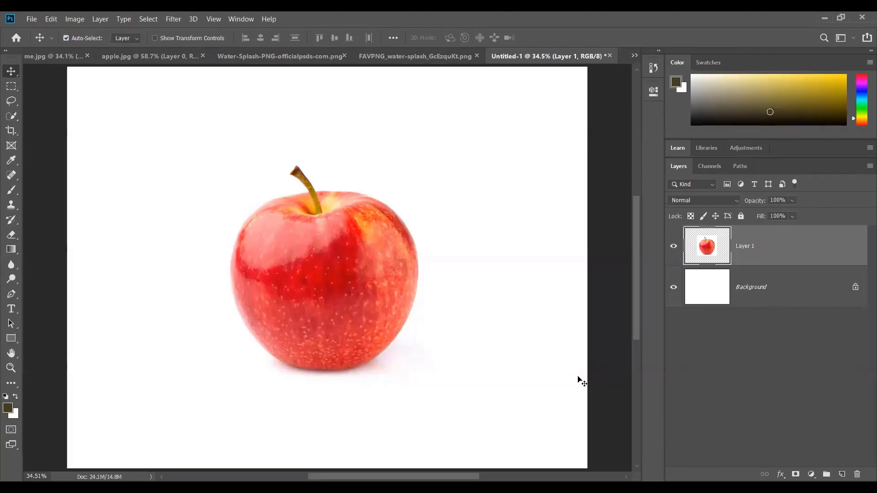
pyautogui.press('Delete')
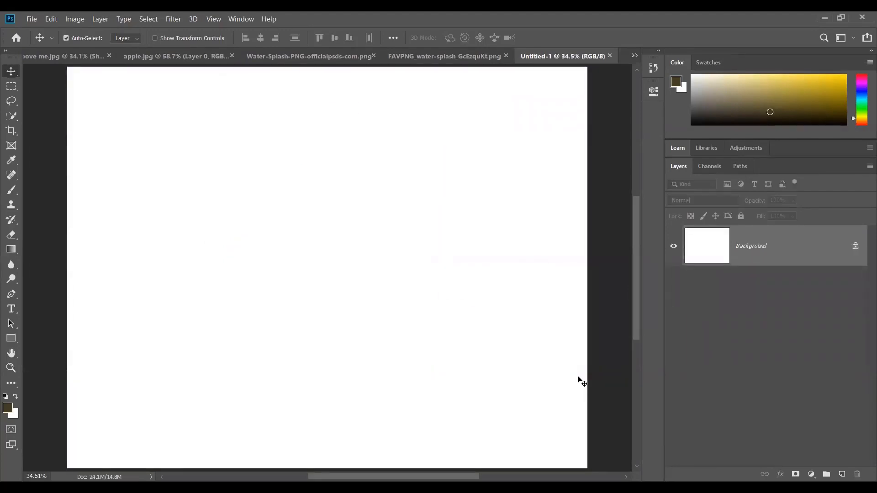
# Step: Return to the apple.jpg document and activate the Rectangular Marquee tool
pyautogui.click(155, 55)
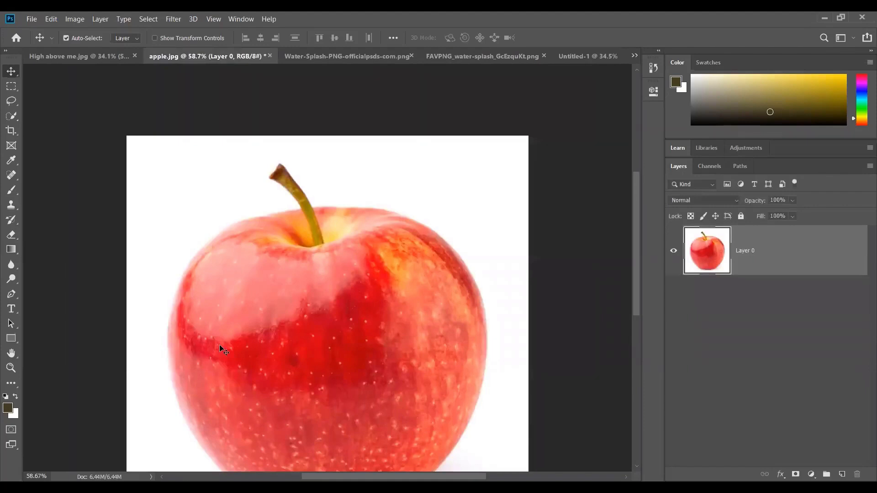
pyautogui.click(11, 85)
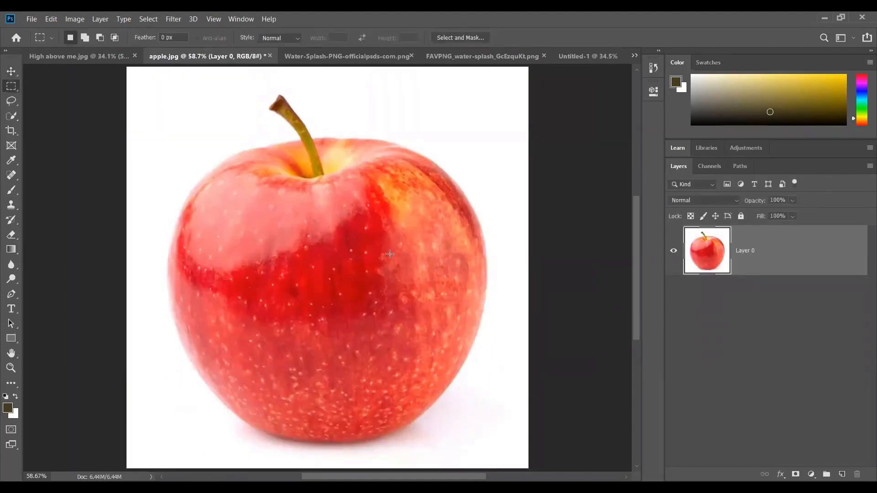
pyautogui.press('v')
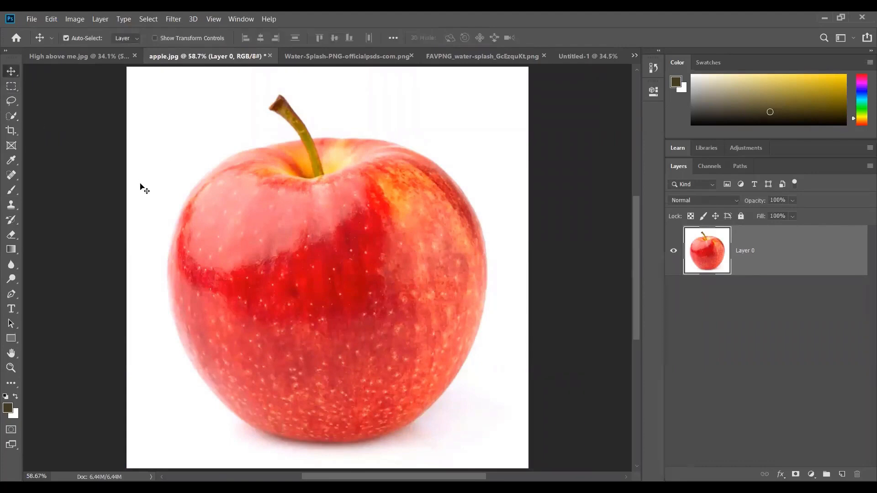
pyautogui.press('m')
pyautogui.rightClick(15, 86)
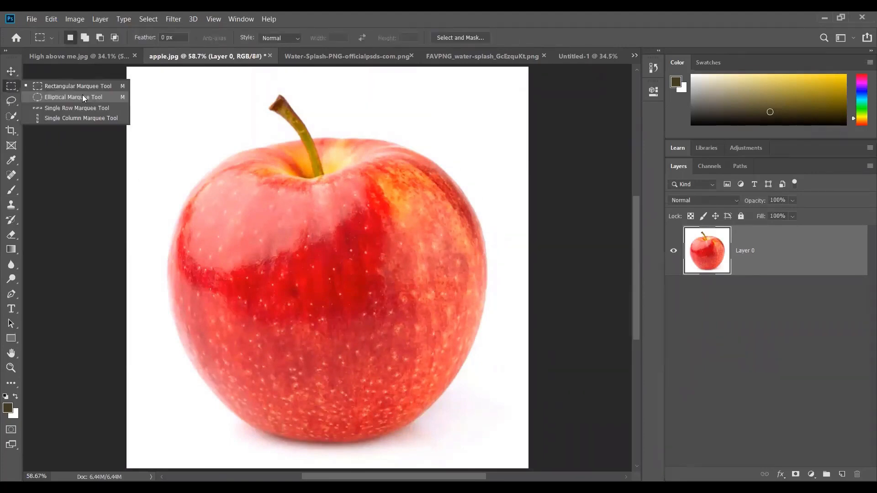
pyautogui.click(56, 86)
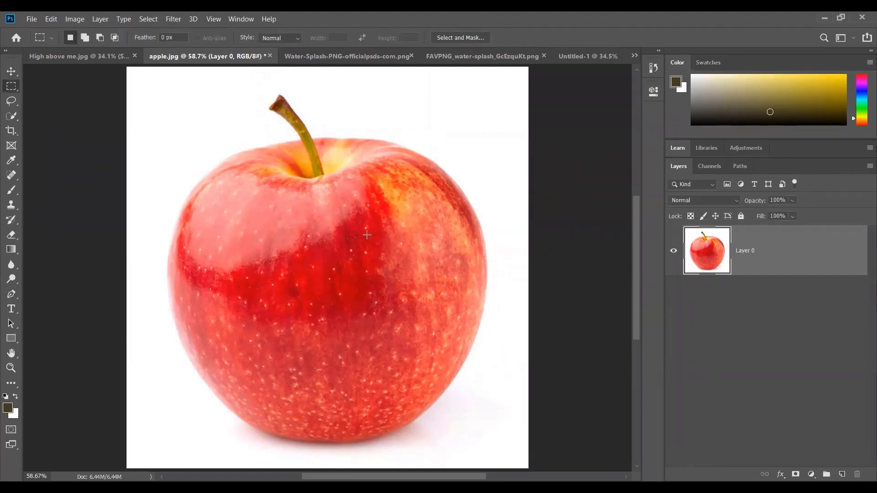
# Step: Duplicate the apple layer into the Untitled-1 document under the name "apple" and switch to that document
pyautogui.rightClick(345, 232)
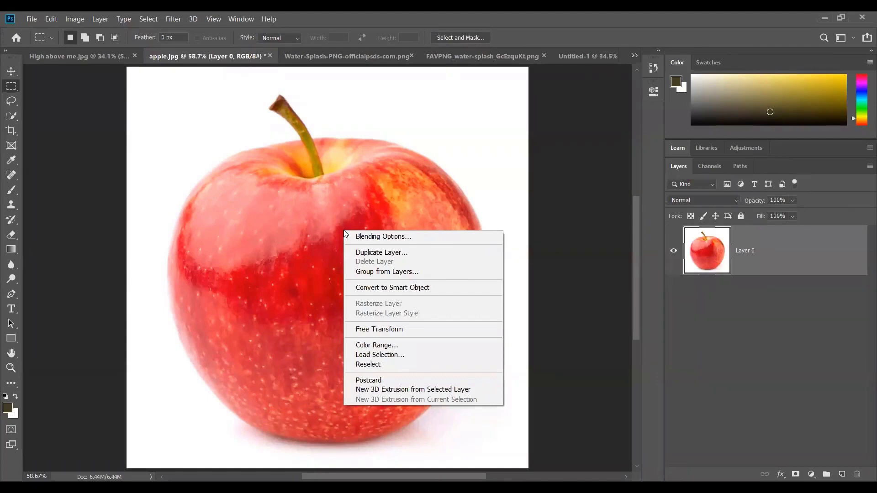
pyautogui.click(389, 252)
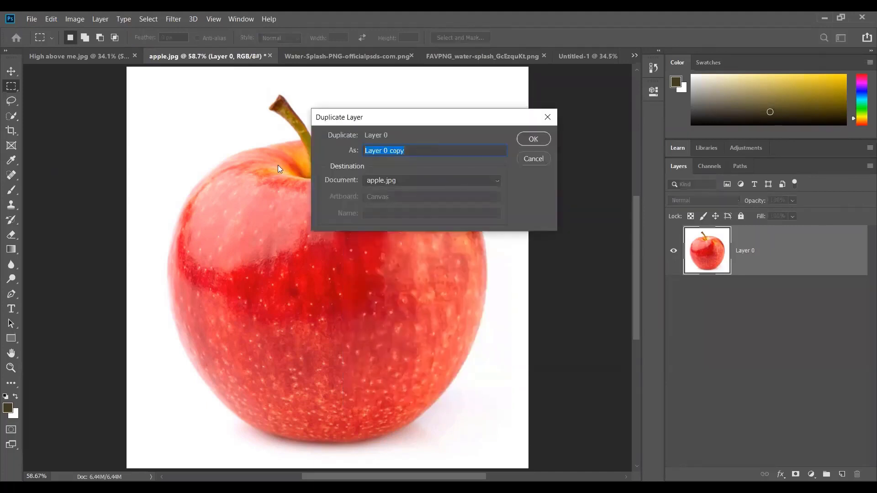
pyautogui.write('apple')
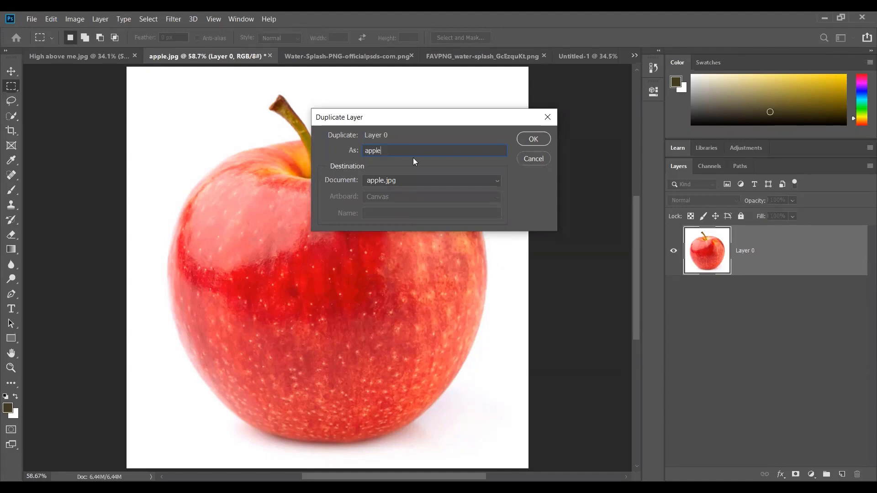
pyautogui.click(409, 181)
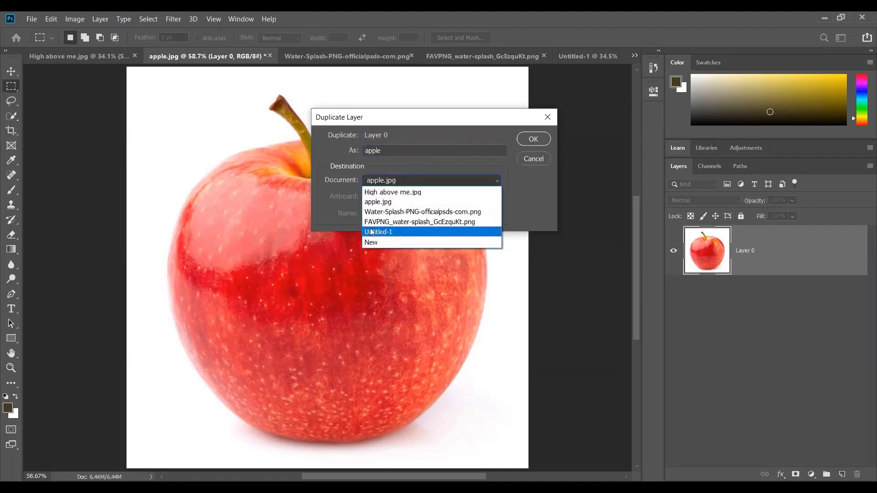
pyautogui.click(397, 232)
pyautogui.click(526, 142)
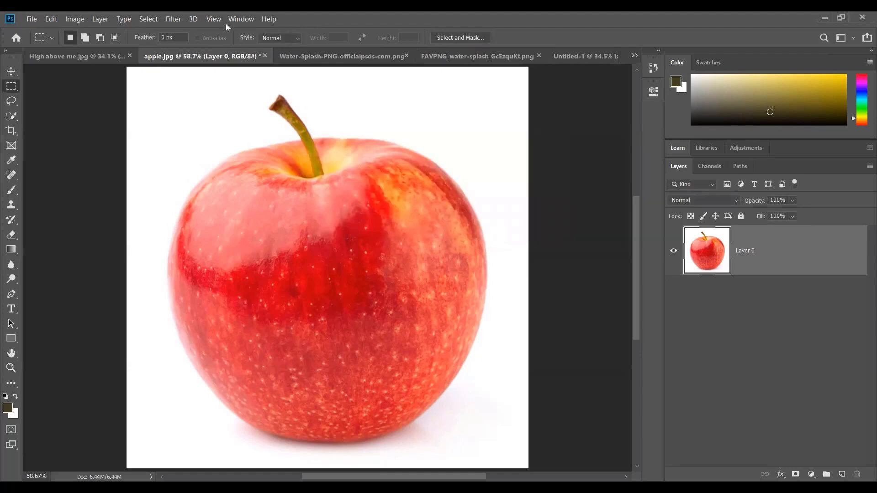
pyautogui.click(241, 19)
pyautogui.click(254, 470)
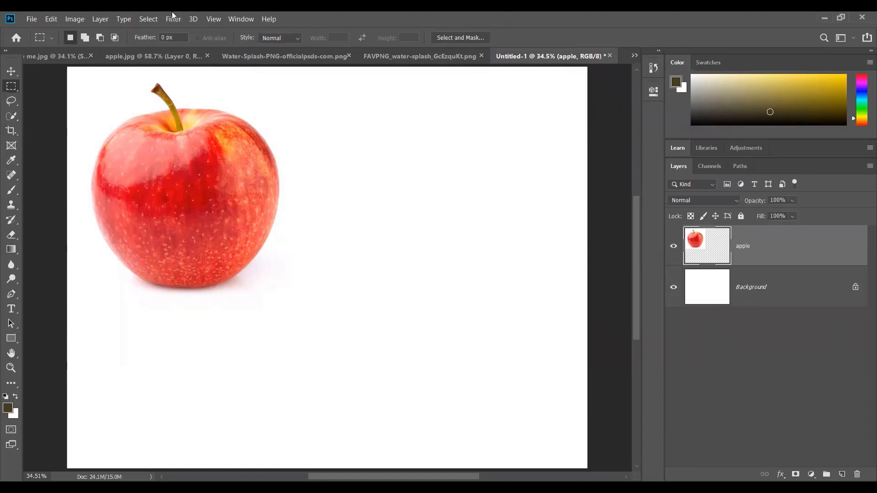
# Step: Duplicate the splash layer from Water-Splash-PNG-officialpsds-com.png into the Untitled-1 document
pyautogui.click(264, 57)
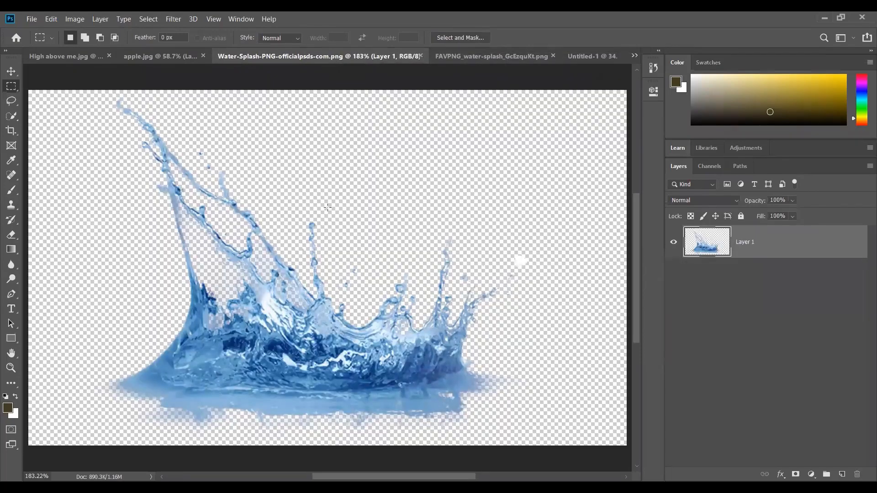
pyautogui.rightClick(227, 282)
pyautogui.click(243, 310)
pyautogui.click(422, 181)
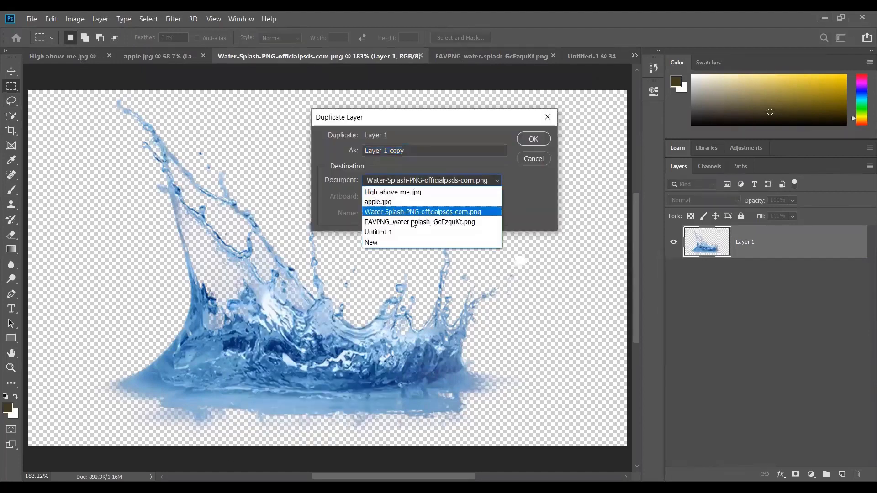
pyautogui.click(382, 232)
pyautogui.click(539, 139)
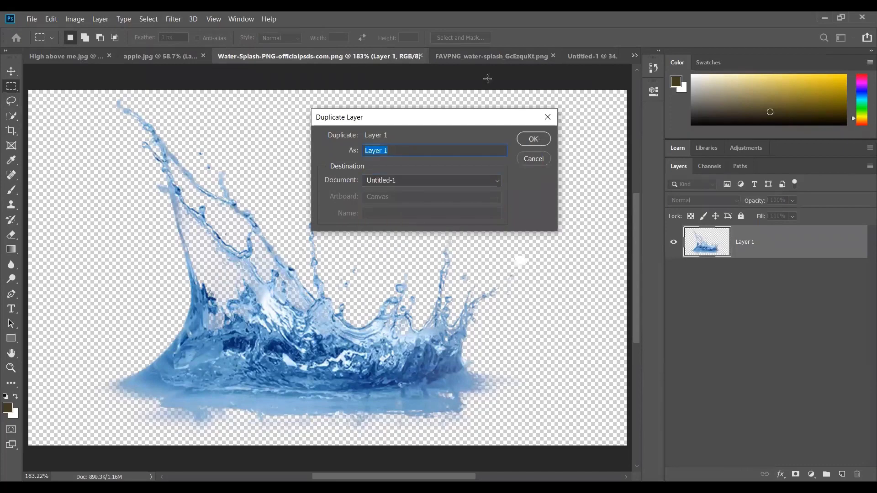
# Step: Duplicate the splash layer from FAVPNG_water-splash_GcEzquKt.png into Untitled-1 and switch to that document
pyautogui.click(482, 56)
pyautogui.rightClick(280, 213)
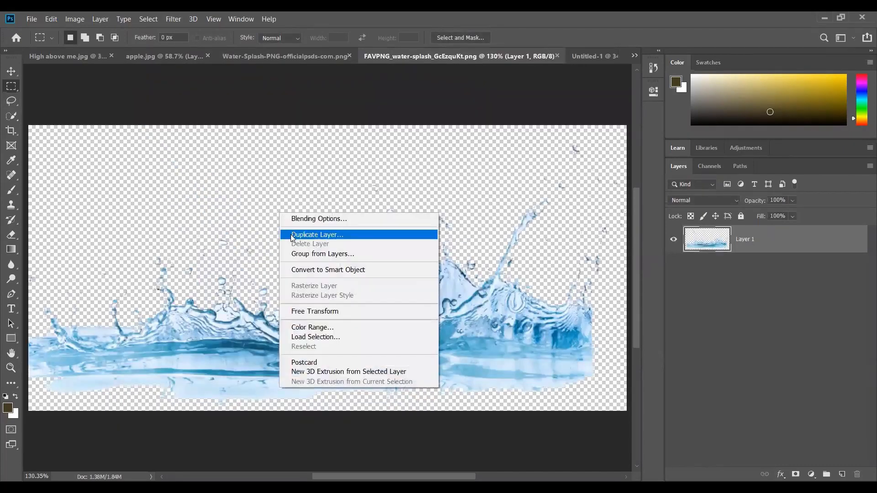
pyautogui.click(293, 235)
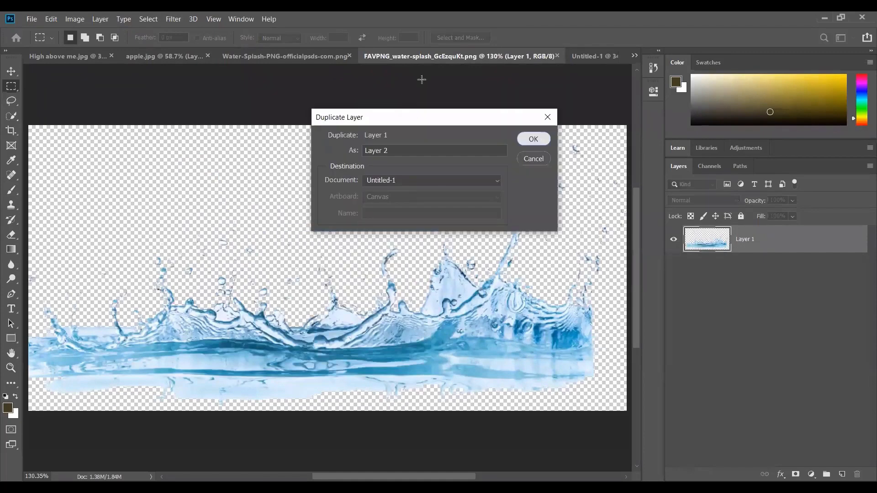
pyautogui.press('Return')
pyautogui.click(241, 19)
pyautogui.click(253, 470)
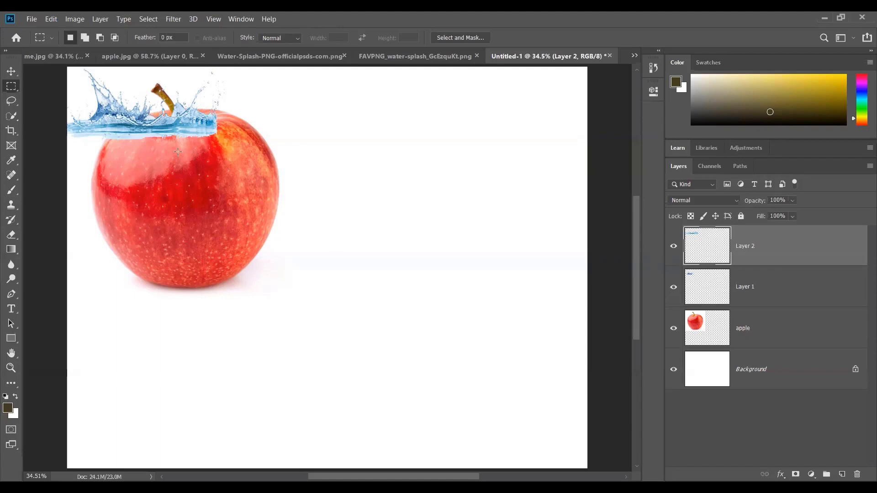
pyautogui.click(12, 71)
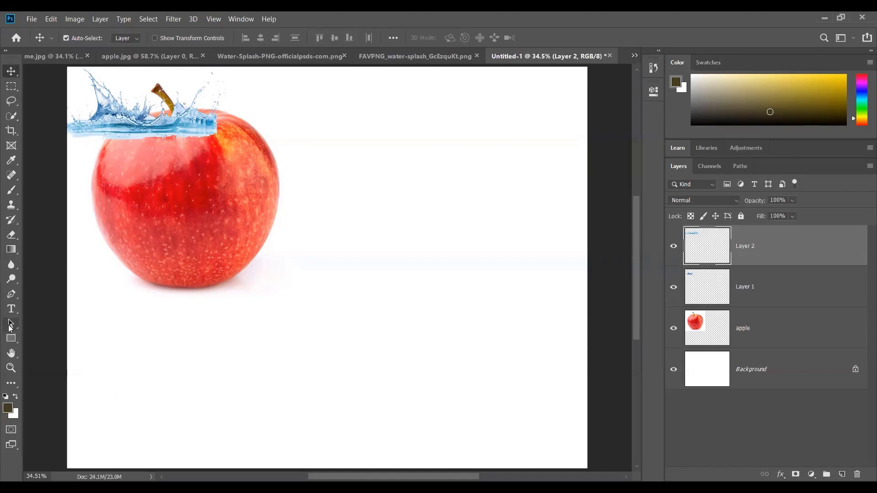
pyautogui.click(10, 324)
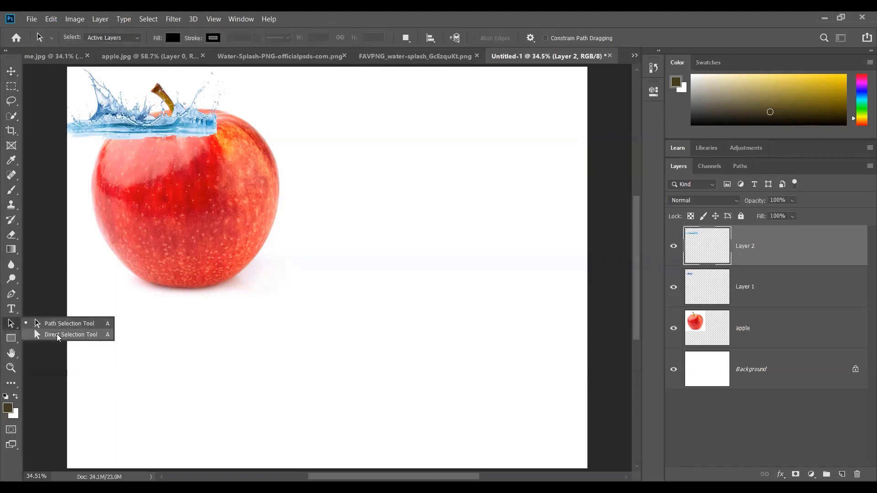
pyautogui.click(58, 336)
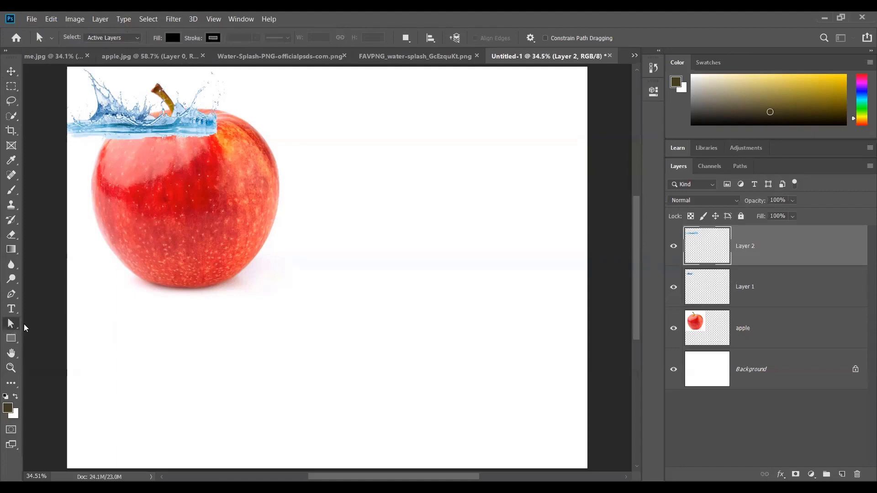
pyautogui.click(12, 324)
pyautogui.click(32, 336)
pyautogui.click(10, 324)
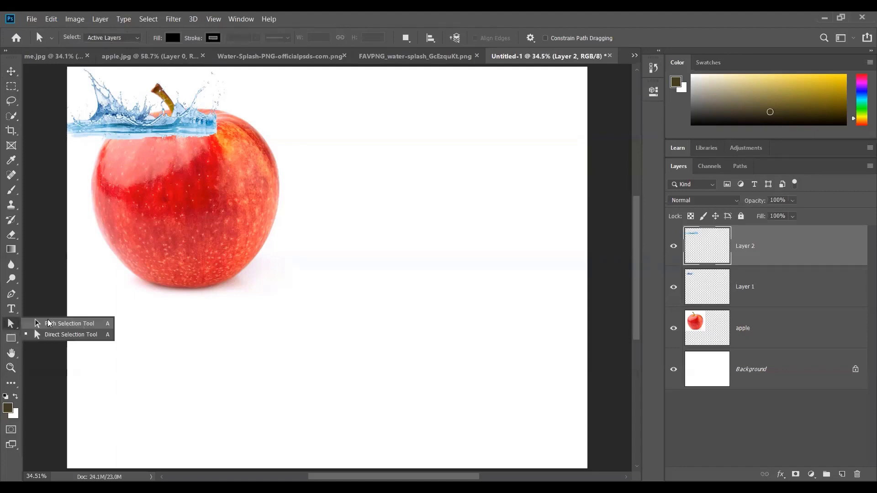
pyautogui.click(49, 324)
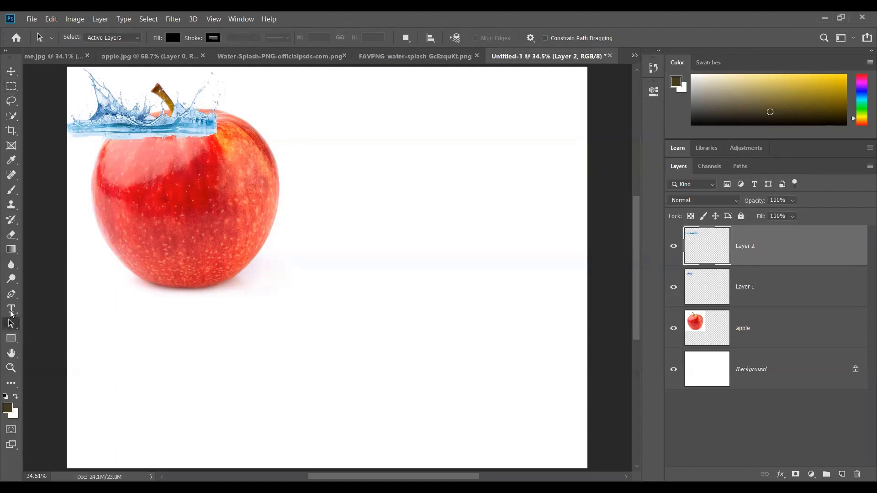
# Step: Spread out the layers with the Move tool: wide splash near the canvas bottom, small splash at upper right, apple at upper centre
pyautogui.click(11, 71)
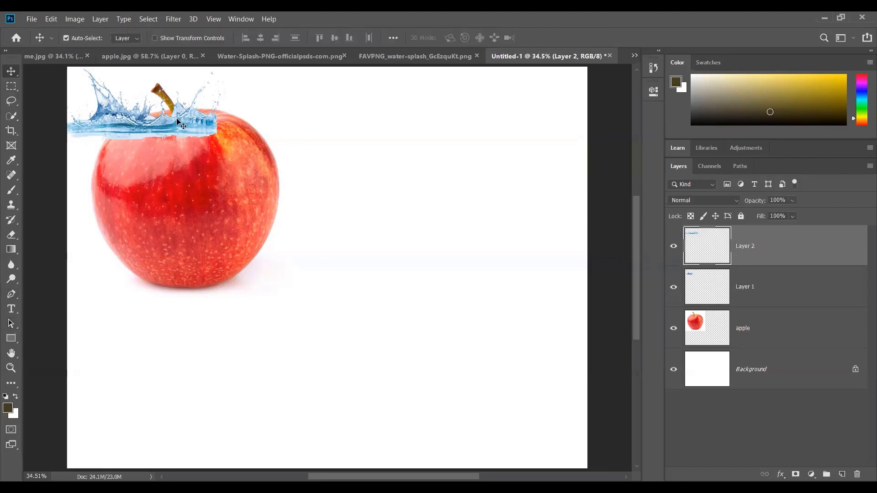
pyautogui.moveTo(177, 121); pyautogui.dragTo(335, 434)
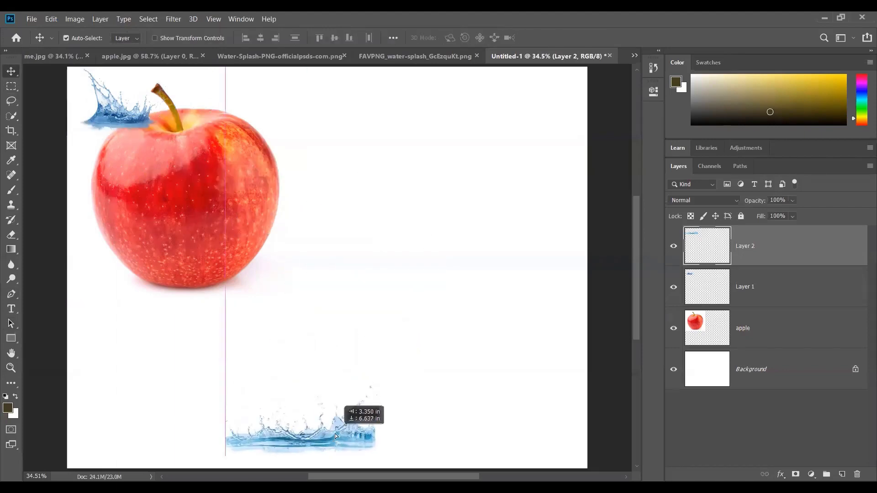
pyautogui.moveTo(105, 123); pyautogui.dragTo(499, 179)
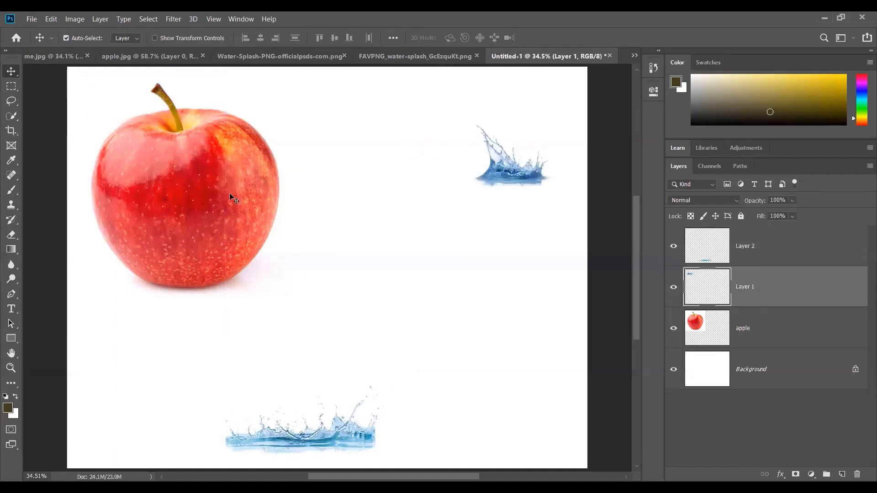
pyautogui.moveTo(232, 197); pyautogui.dragTo(362, 203)
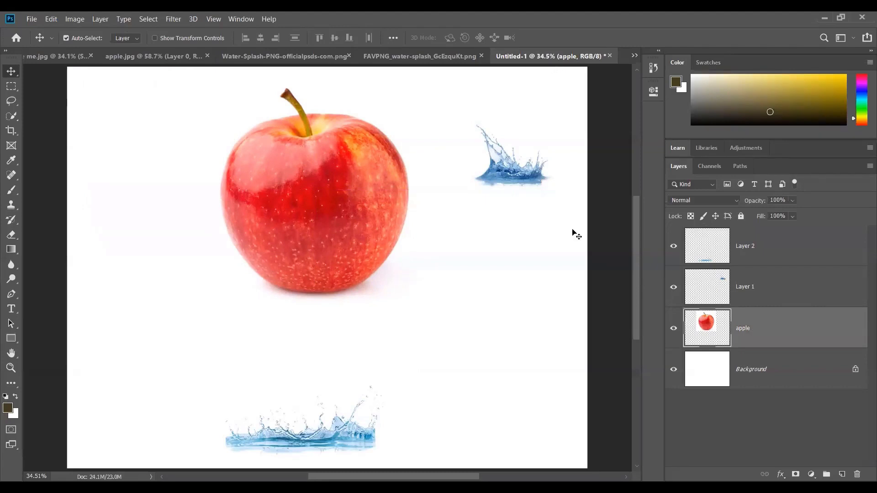
# Step: Move the small splash slightly lower in the canvas's upper-right area
pyautogui.moveTo(510, 165); pyautogui.dragTo(506, 184)
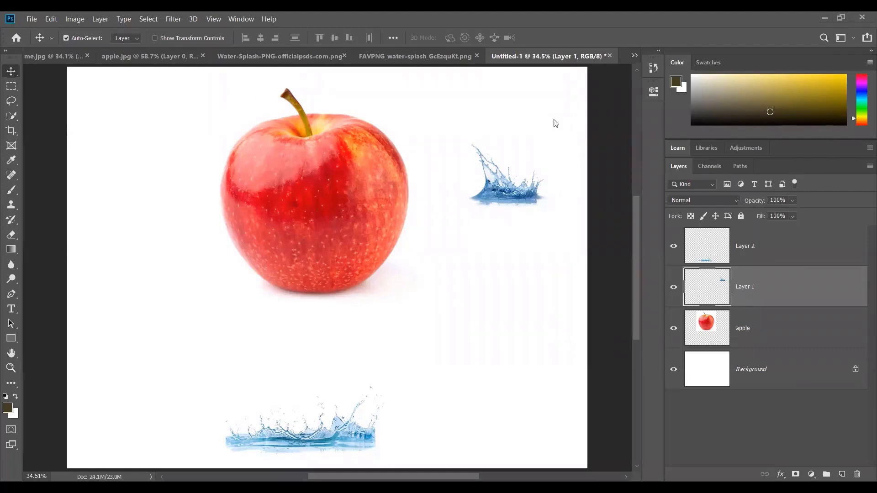
pyautogui.click(50, 19)
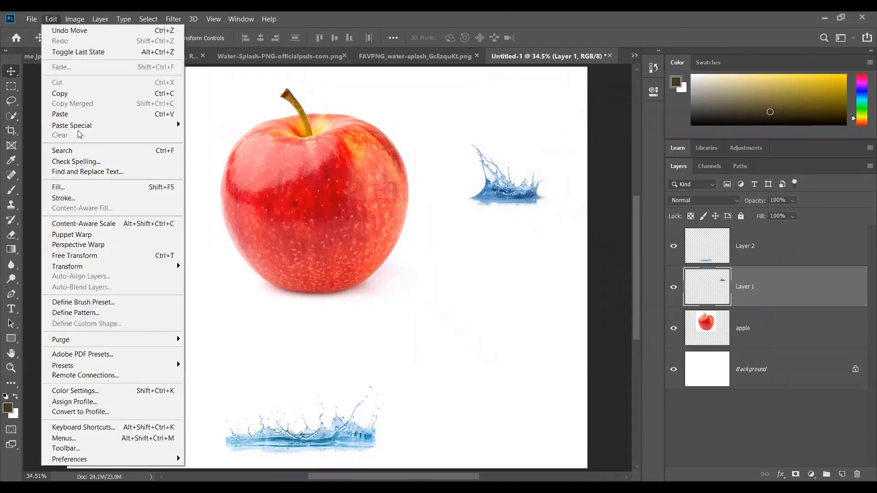
pyautogui.moveTo(76, 270)
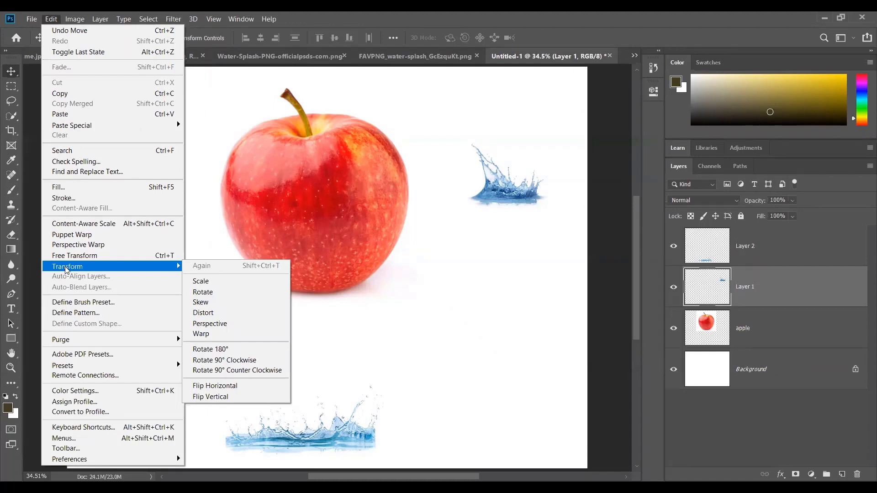
pyautogui.click(306, 177)
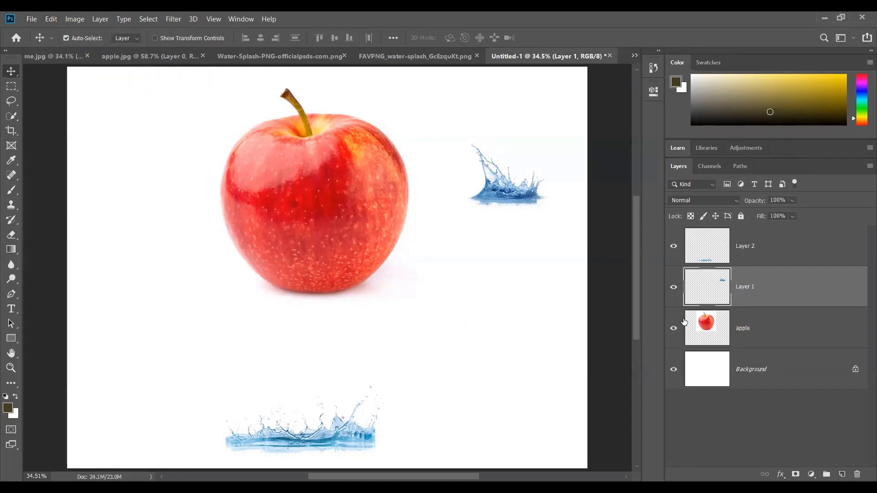
# Step: Try to move the apple layer lower on the canvas with Free Transform
pyautogui.click(722, 327)
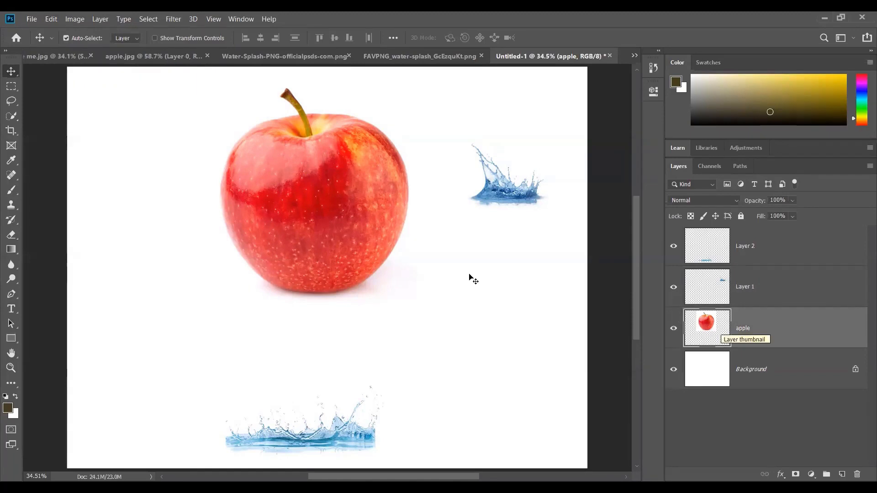
pyautogui.click(51, 19)
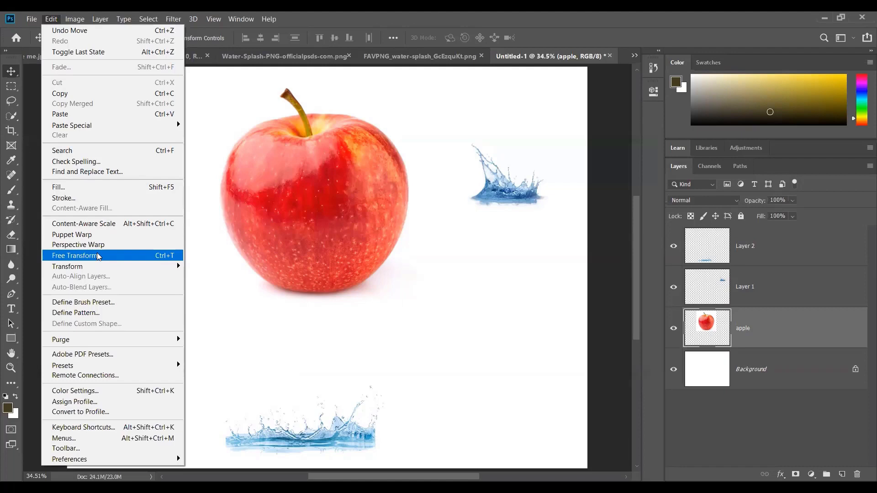
pyautogui.click(97, 256)
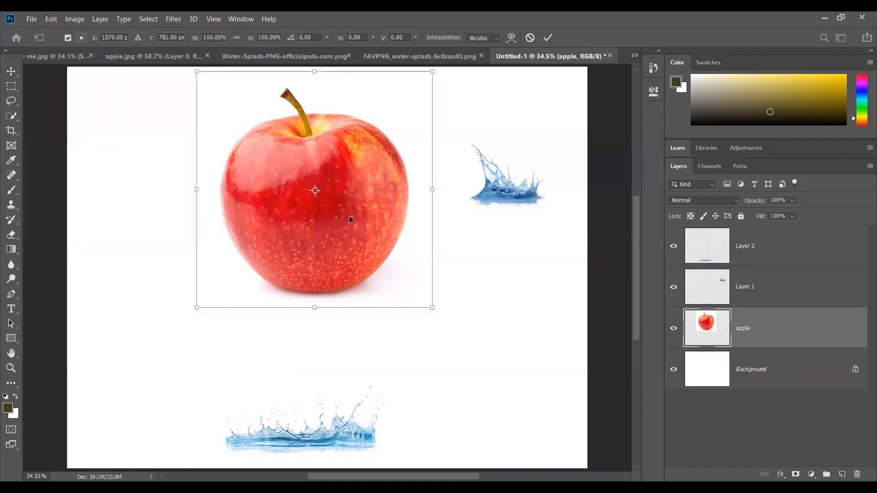
pyautogui.moveTo(351, 219); pyautogui.dragTo(348, 249)
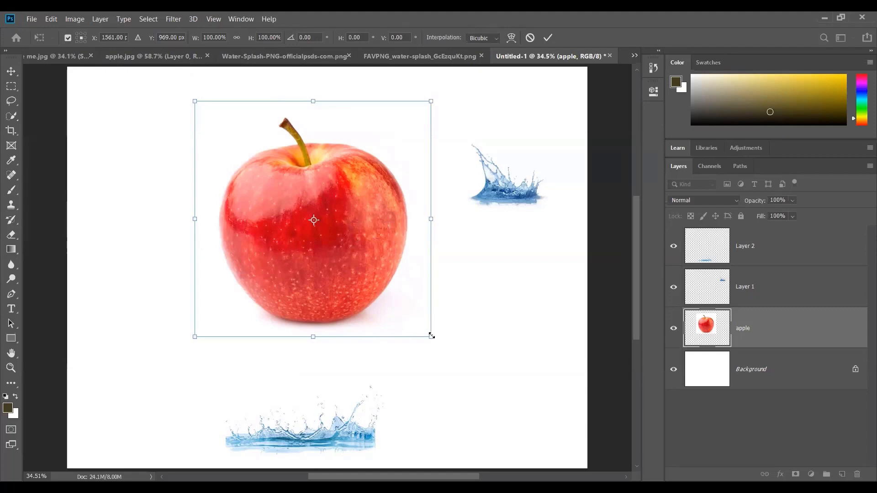
pyautogui.press('Escape')
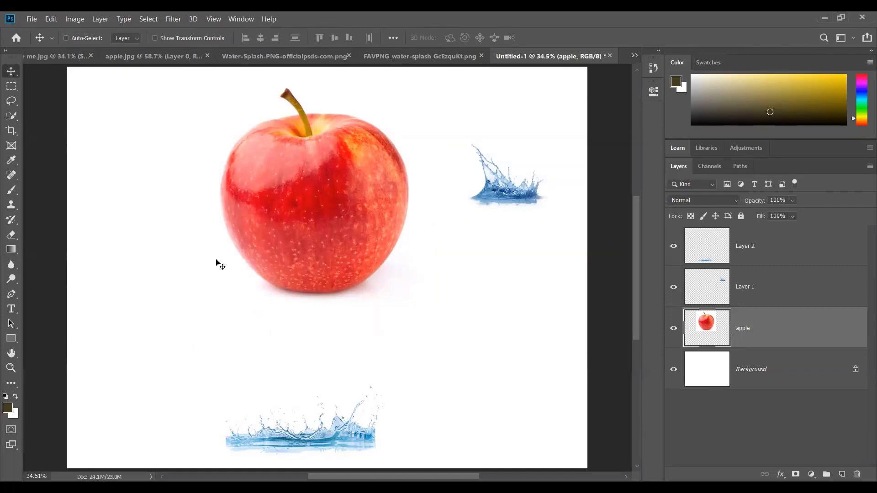
# Step: Try to resize the apple non-proportionally with Free Transform, to about 94% width and 102% height
pyautogui.press('ctrl')
pyautogui.hotkey('ctrl', 't')
pyautogui.moveTo(433, 309)
pyautogui.mouseDown()
pyautogui.moveTo(398, 280)
pyautogui.moveTo(321, 276)
pyautogui.moveTo(434, 302)
pyautogui.moveTo(378, 287)
pyautogui.moveTo(397, 256)
pyautogui.moveTo(451, 270)
pyautogui.moveTo(456, 305)
pyautogui.moveTo(308, 219)
pyautogui.moveTo(454, 322)
pyautogui.moveTo(331, 239)
pyautogui.moveTo(412, 314)
pyautogui.moveTo(420, 305)
pyautogui.moveTo(393, 219)
pyautogui.moveTo(434, 313)
pyautogui.moveTo(348, 286)
pyautogui.moveTo(447, 328)
pyautogui.moveTo(357, 270)
pyautogui.moveTo(458, 247)
pyautogui.moveTo(378, 272)
pyautogui.moveTo(429, 315)
pyautogui.mouseUp()
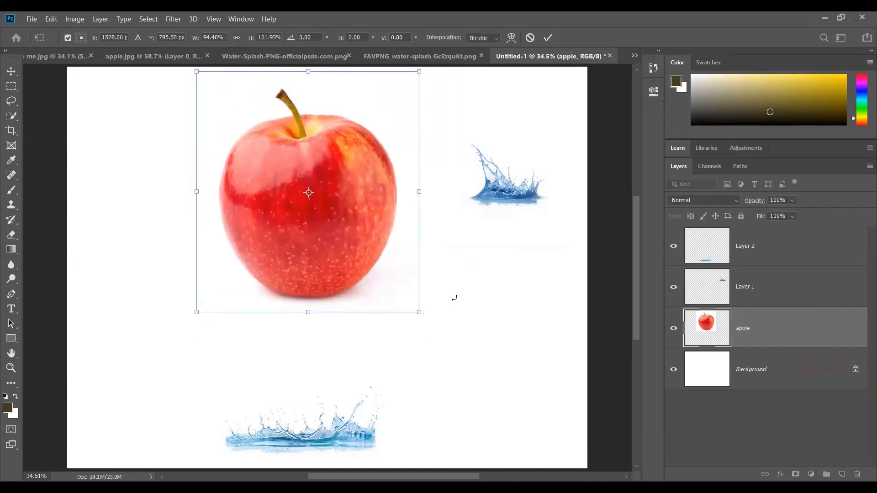
pyautogui.press('Return')
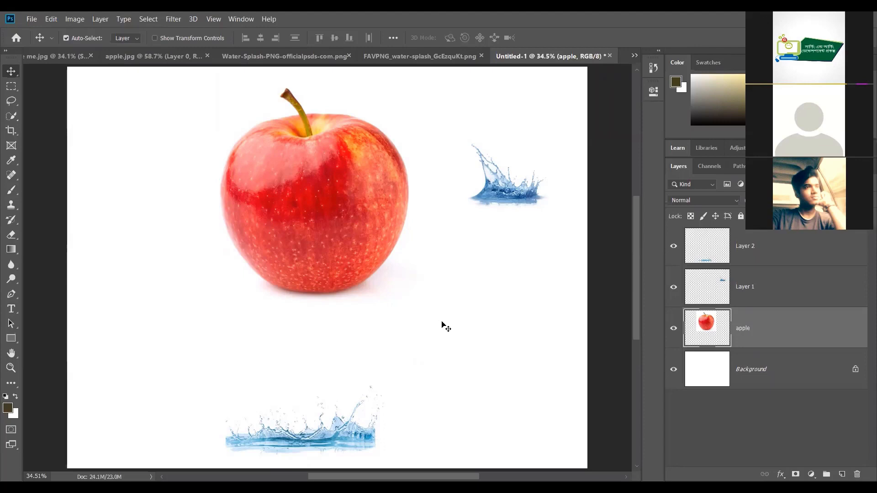
# Step: Enable Use Legacy Free Transform in the General preferences and return to the Move tool
pyautogui.click(51, 19)
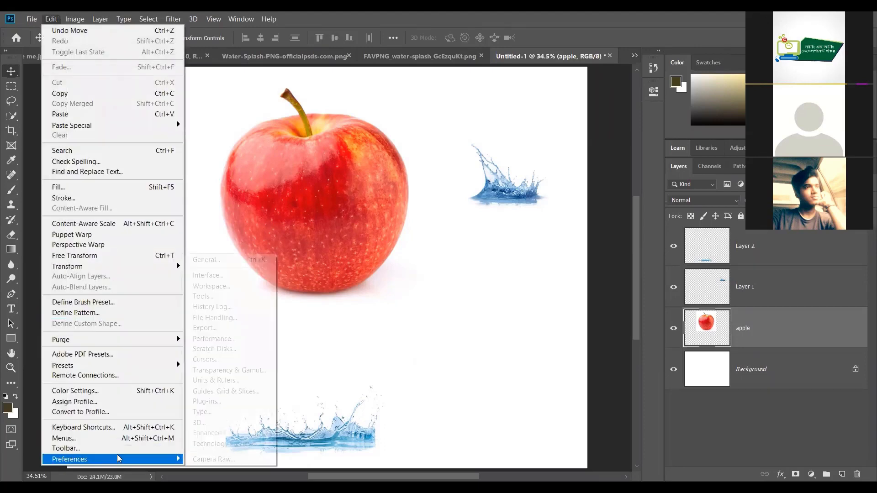
pyautogui.moveTo(117, 454)
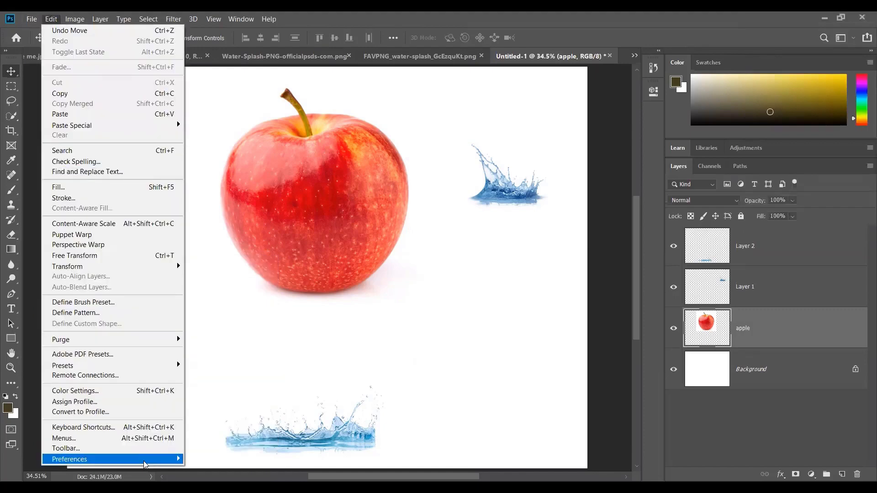
pyautogui.click(221, 259)
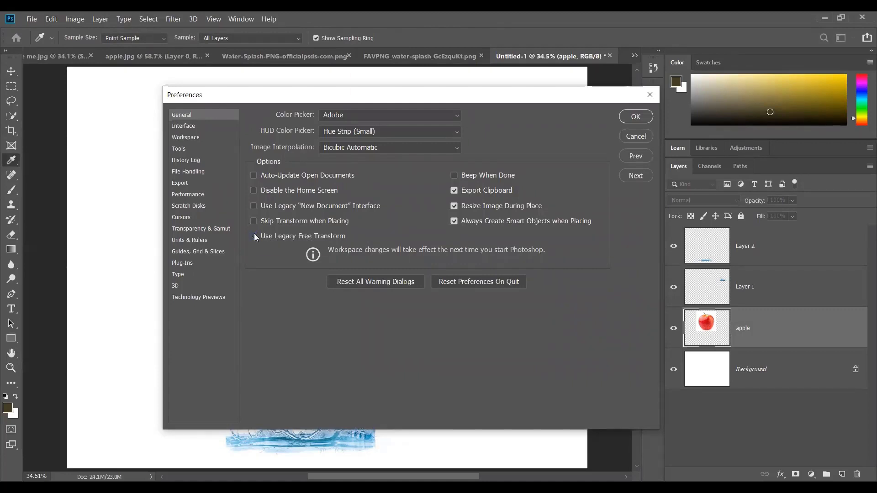
pyautogui.click(254, 235)
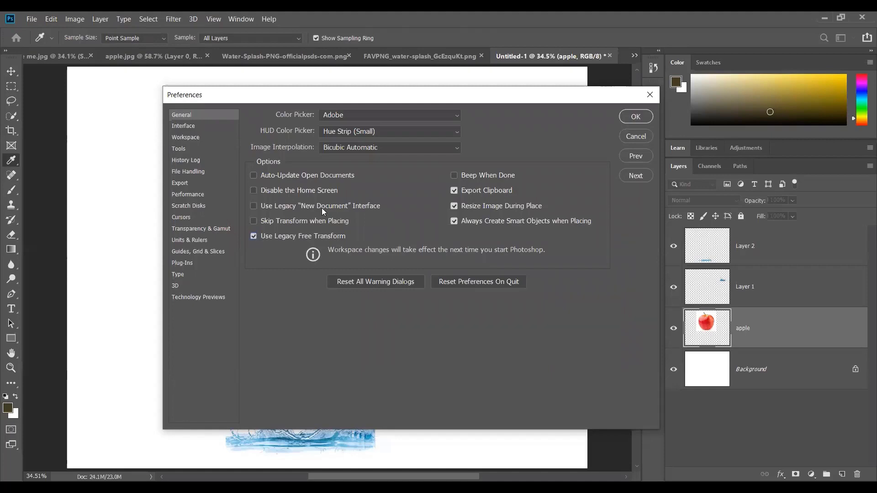
pyautogui.click(635, 117)
pyautogui.press('v')
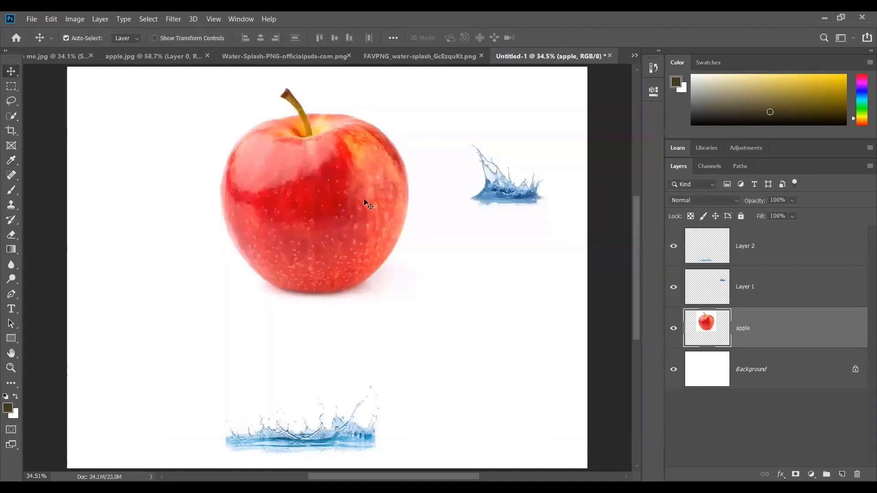
# Step: Scale the apple proportionally to about 71.4% with Free Transform and place it in the upper middle of the canvas
pyautogui.click(58, 22)
pyautogui.click(51, 18)
pyautogui.click(51, 18)
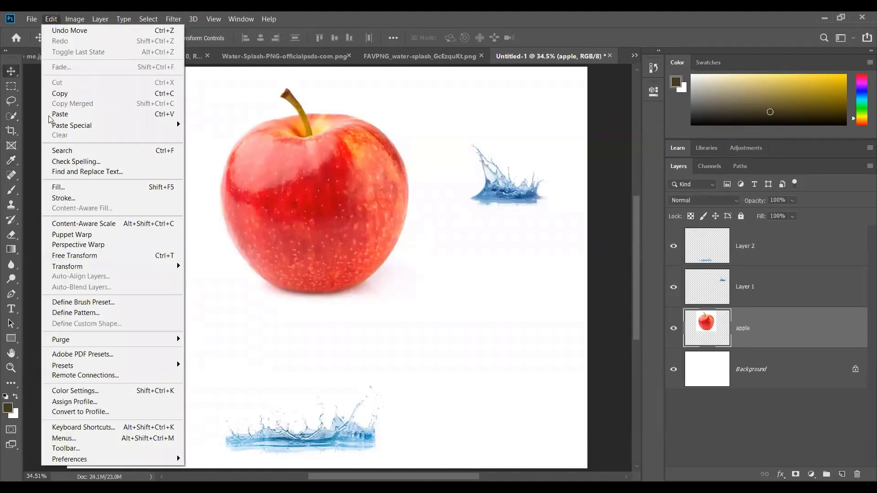
pyautogui.click(60, 255)
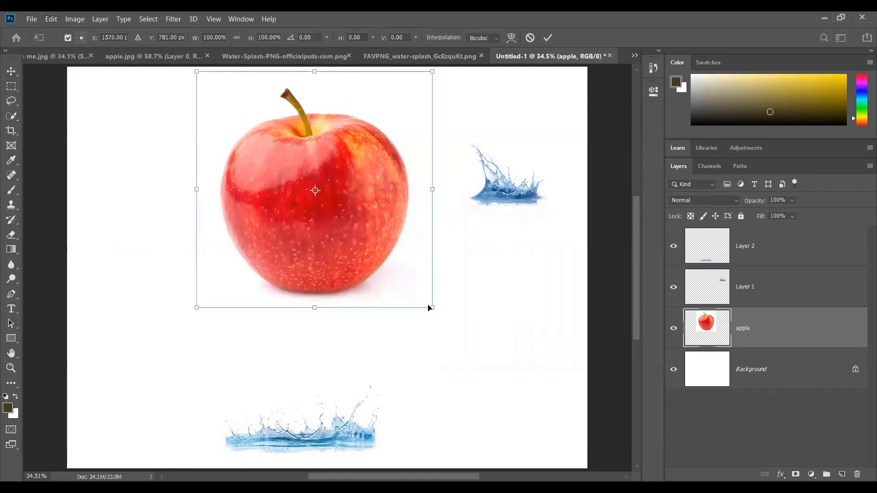
pyautogui.moveTo(433, 307); pyautogui.dragTo(379, 226)
pyautogui.moveTo(342, 174); pyautogui.dragTo(388, 226)
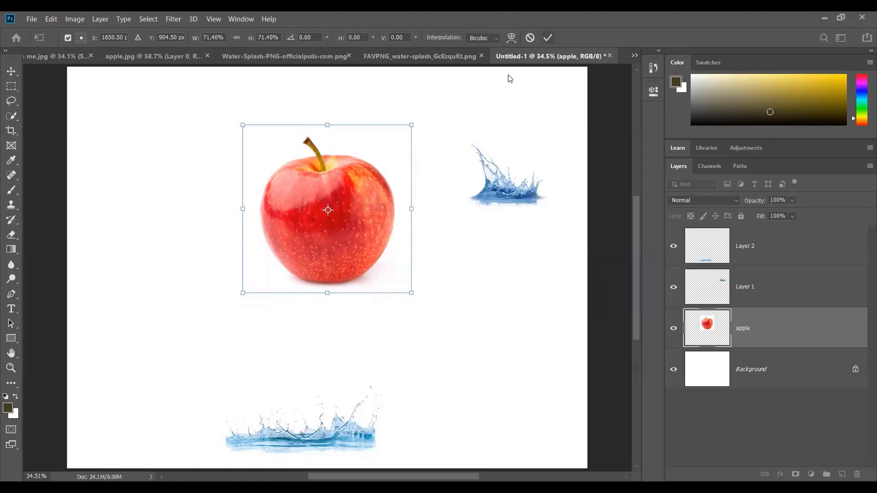
pyautogui.press('Return')
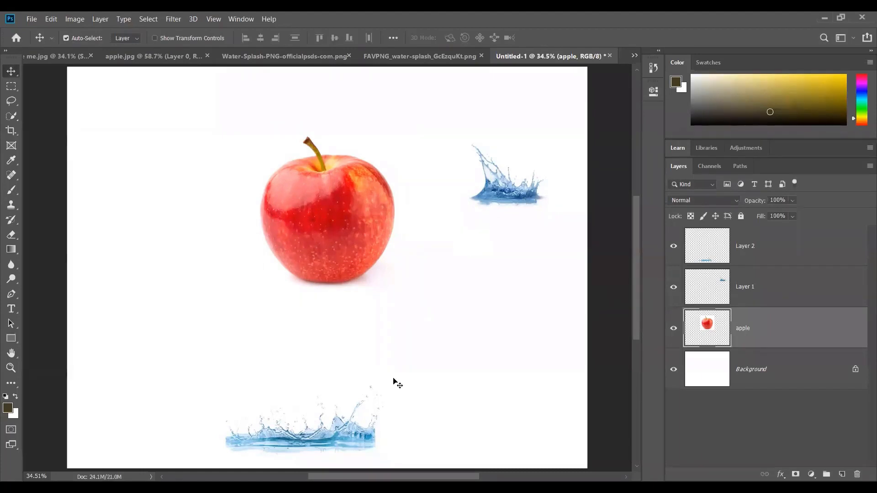
# Step: Enlarge the wide splash on Layer 2 to about 344% and position it across the full width of the canvas's lower edge
pyautogui.scroll(-3, 354, 425)
pyautogui.moveTo(348, 372); pyautogui.dragTo(382, 358)
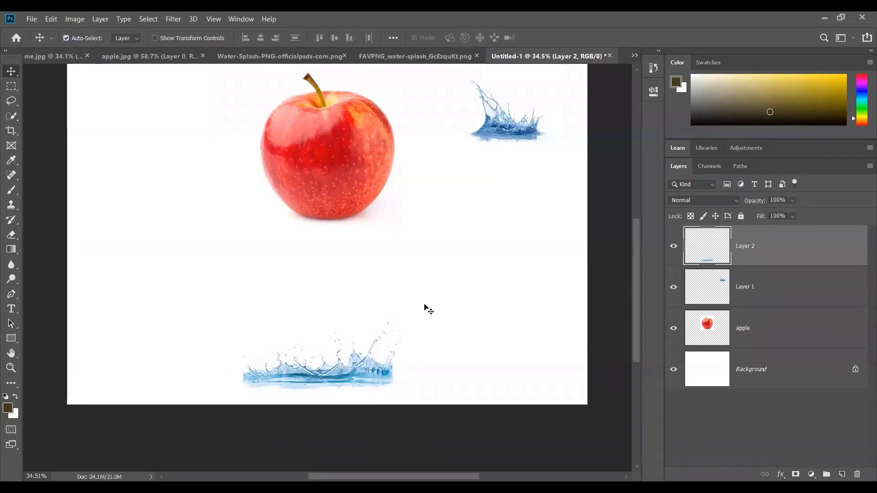
pyautogui.hotkey('ctrl', 't')
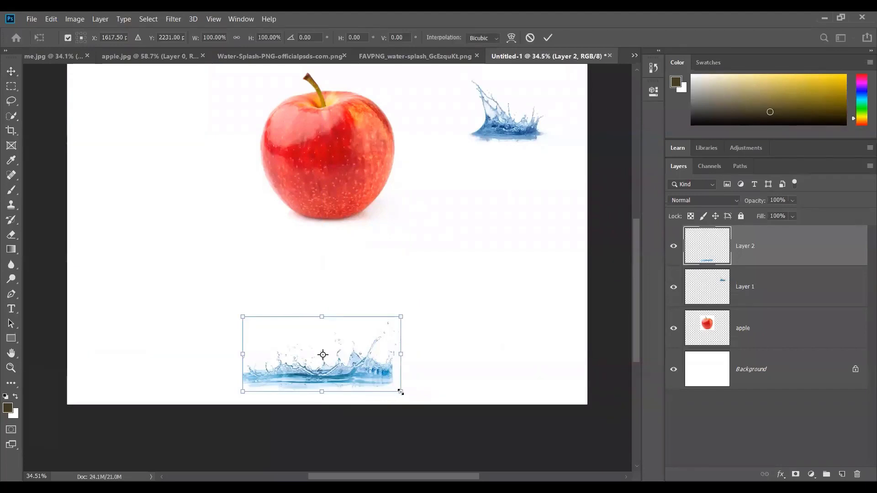
pyautogui.moveTo(400, 391); pyautogui.dragTo(542, 459)
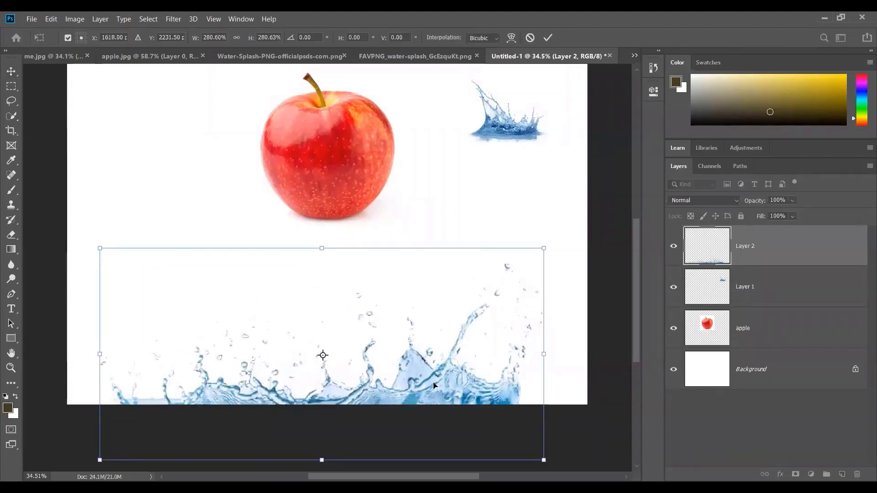
pyautogui.moveTo(435, 386); pyautogui.dragTo(432, 367)
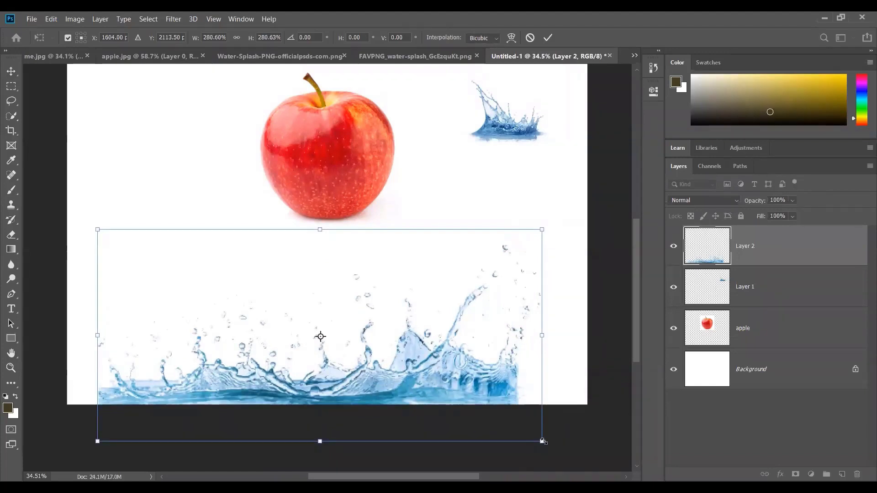
pyautogui.moveTo(543, 442); pyautogui.dragTo(593, 465)
pyautogui.moveTo(495, 383); pyautogui.dragTo(514, 386)
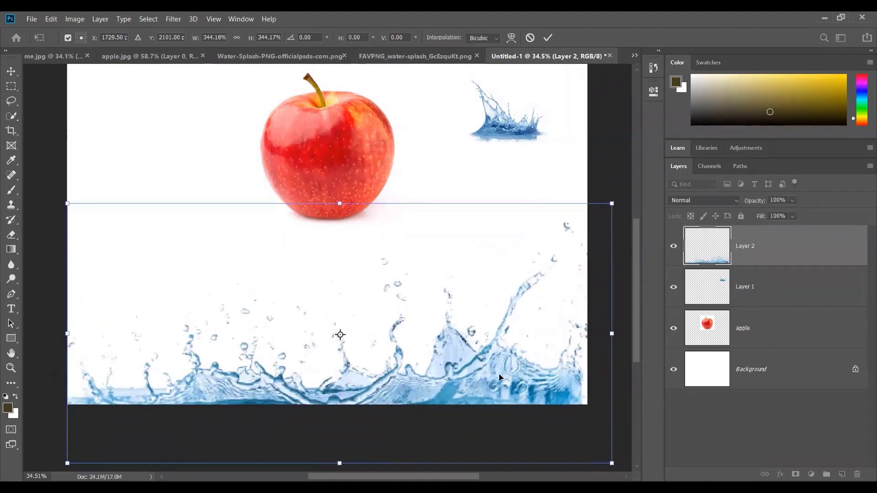
# Step: Apply the large water splash's scaling at about 344% so it spans the lower edge of the canvas
pyautogui.moveTo(501, 379); pyautogui.dragTo(501, 379)
pyautogui.press('Return')
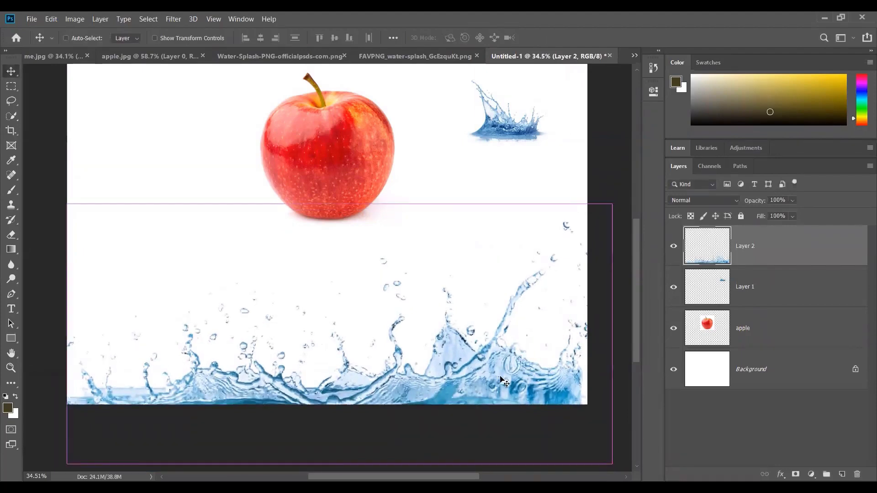
# Step: Move the small water splash on Layer 1 to just beneath the apple
pyautogui.scroll(2, 411, 320)
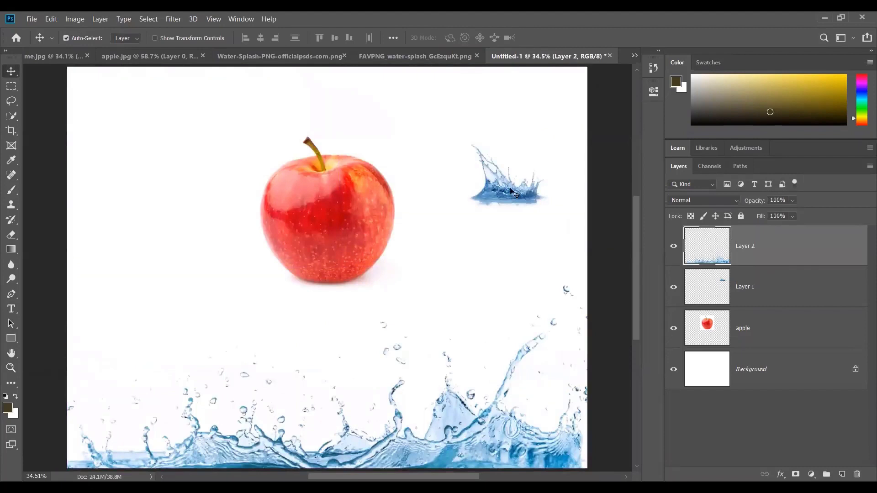
pyautogui.moveTo(512, 192); pyautogui.dragTo(347, 309)
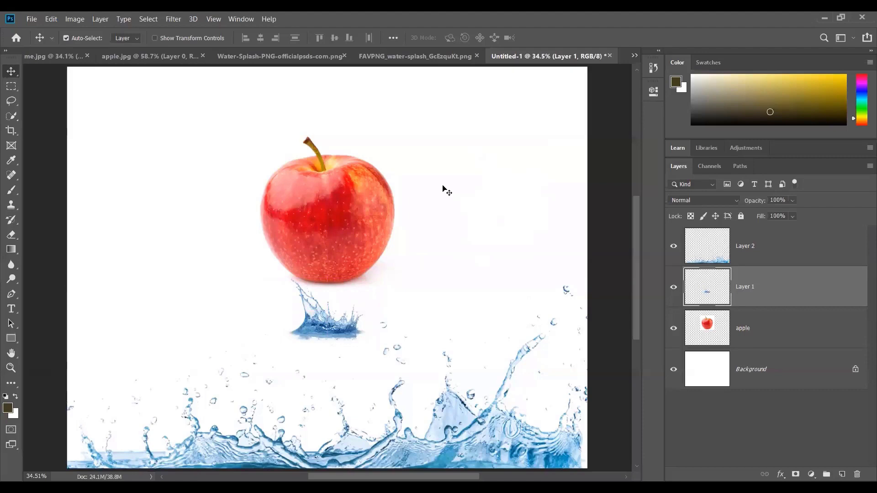
pyautogui.moveTo(338, 332); pyautogui.dragTo(330, 323)
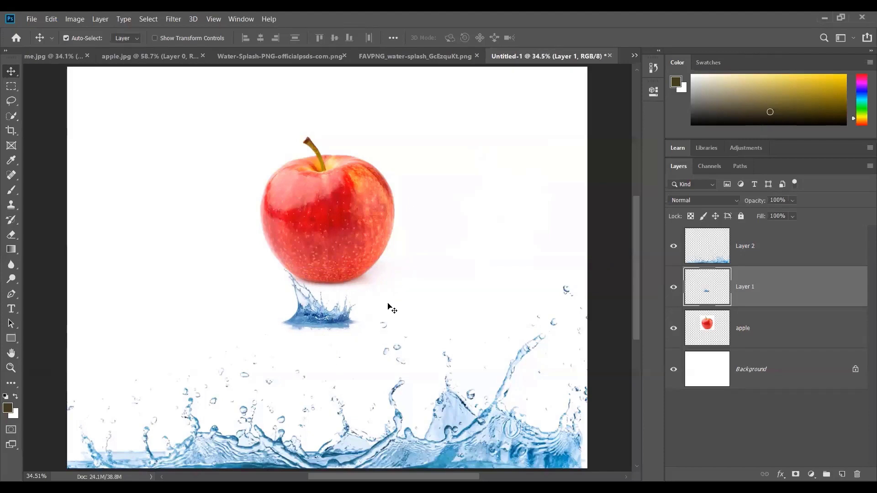
pyautogui.hotkey('ctrl', 't')
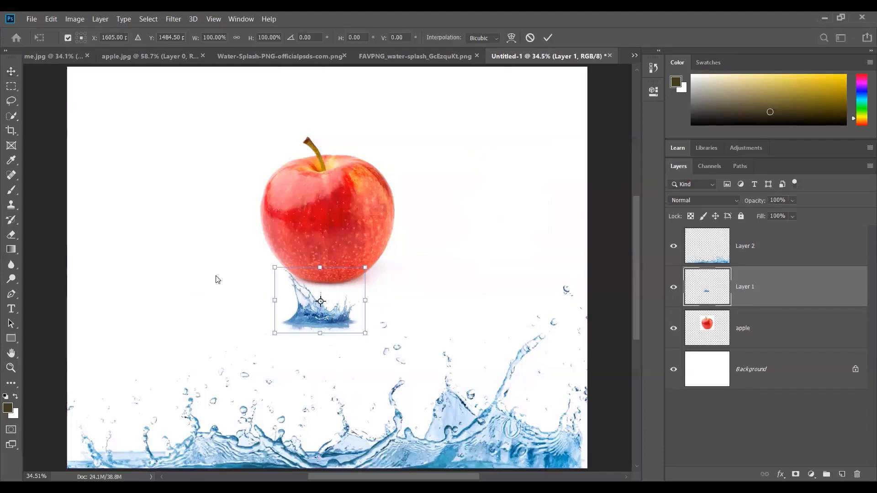
pyautogui.rightClick(345, 314)
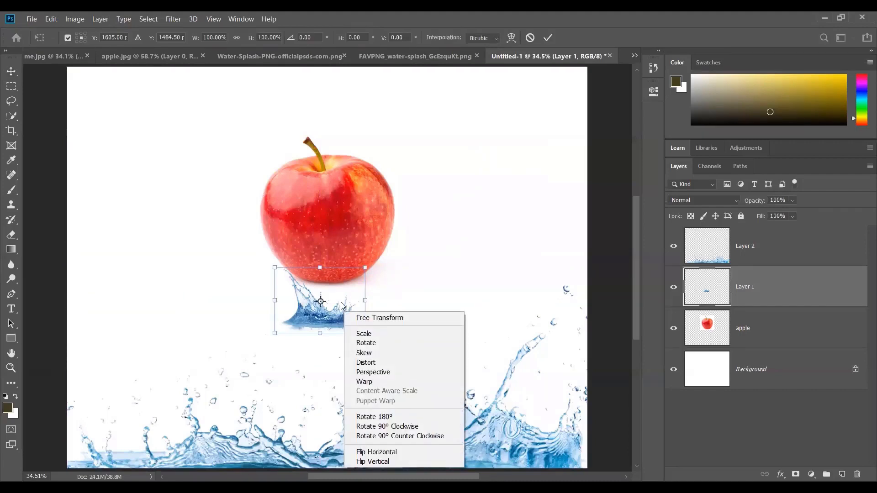
pyautogui.click(341, 303)
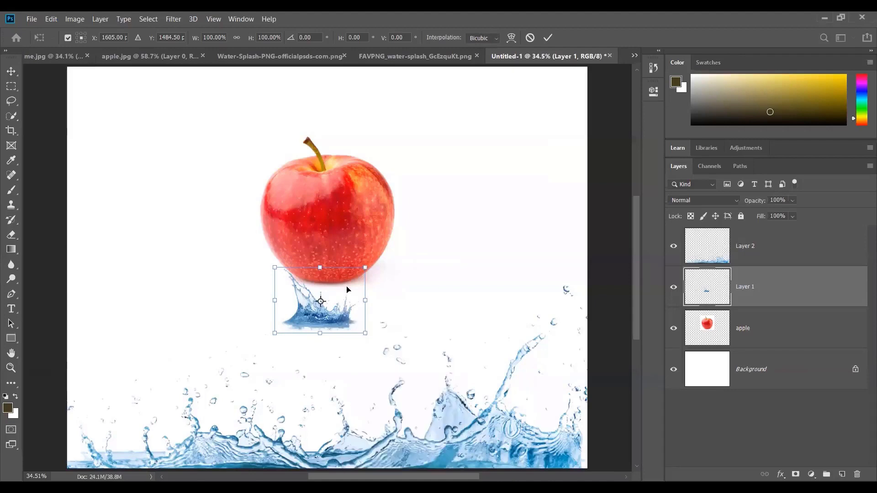
pyautogui.moveTo(390, 278); pyautogui.dragTo(227, 357)
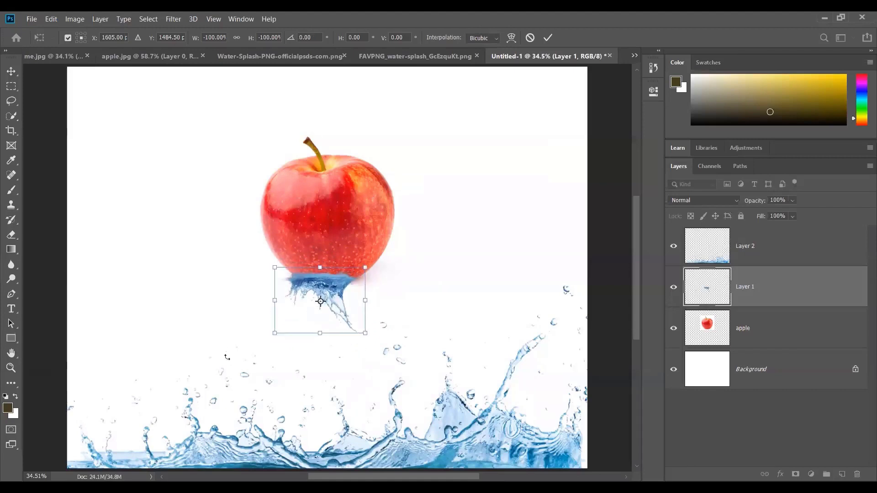
pyautogui.press('Return')
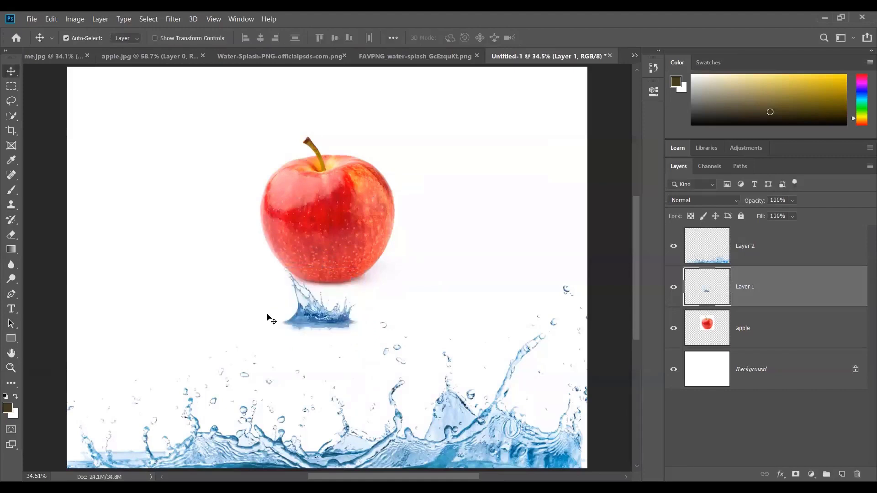
pyautogui.press('ctrl')
# Step: Flip the small water splash vertically with Free Transform
pyautogui.hotkey('ctrl', 't')
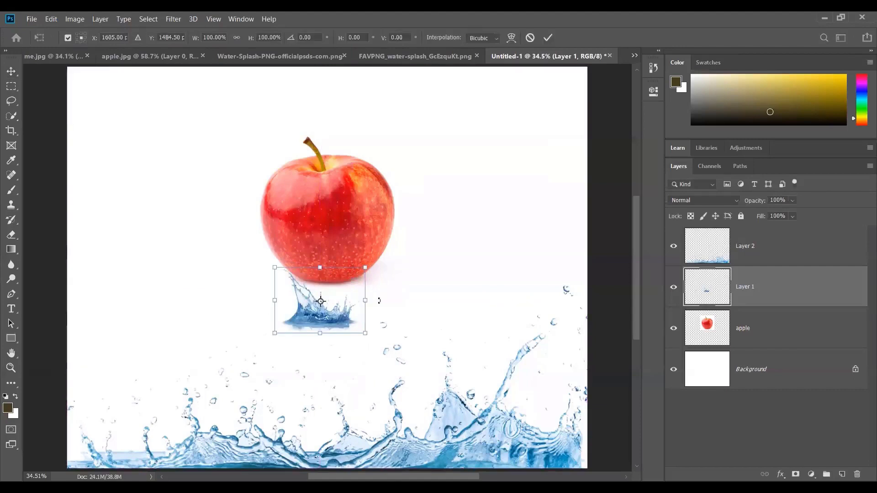
pyautogui.rightClick(346, 294)
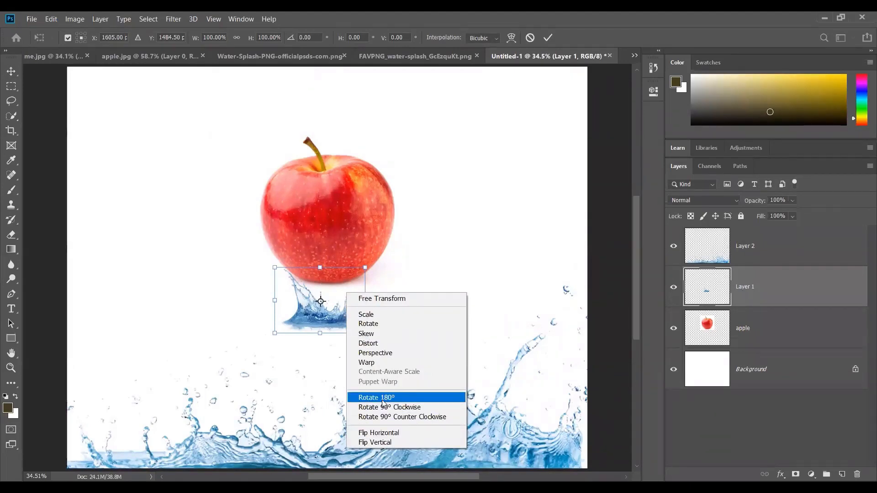
pyautogui.click(385, 442)
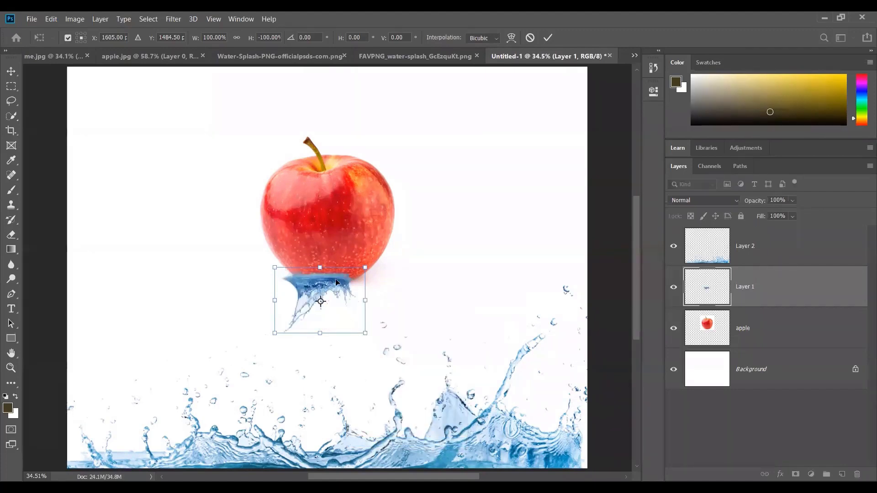
# Step: Enlarge the flipped splash to about 141% and place it over the lower part of the apple
pyautogui.moveTo(335, 282); pyautogui.dragTo(343, 282)
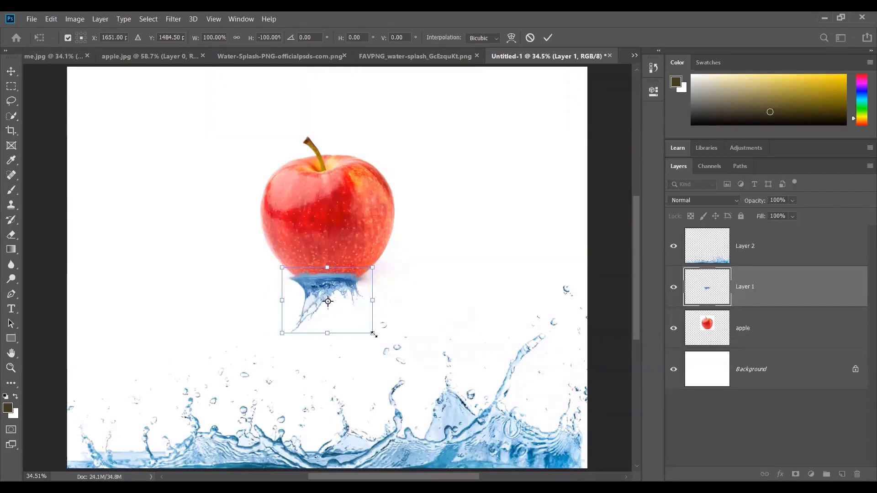
pyautogui.moveTo(374, 335); pyautogui.dragTo(394, 349)
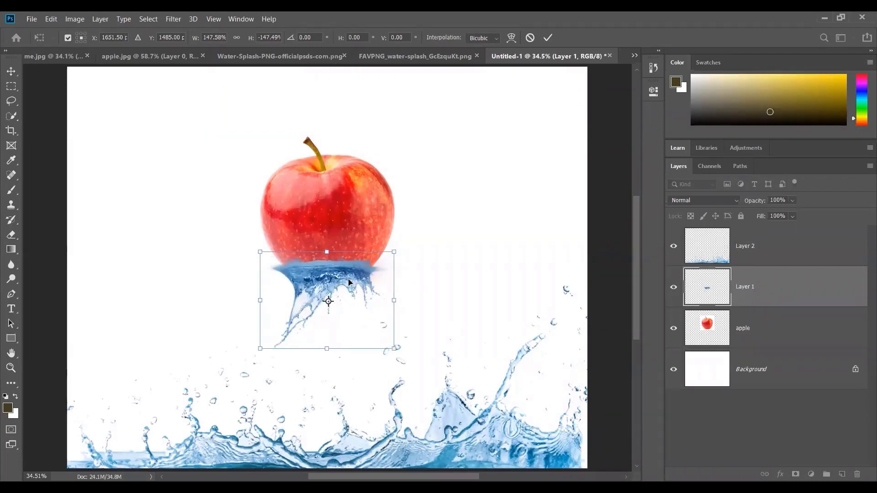
pyautogui.moveTo(357, 280); pyautogui.dragTo(359, 269)
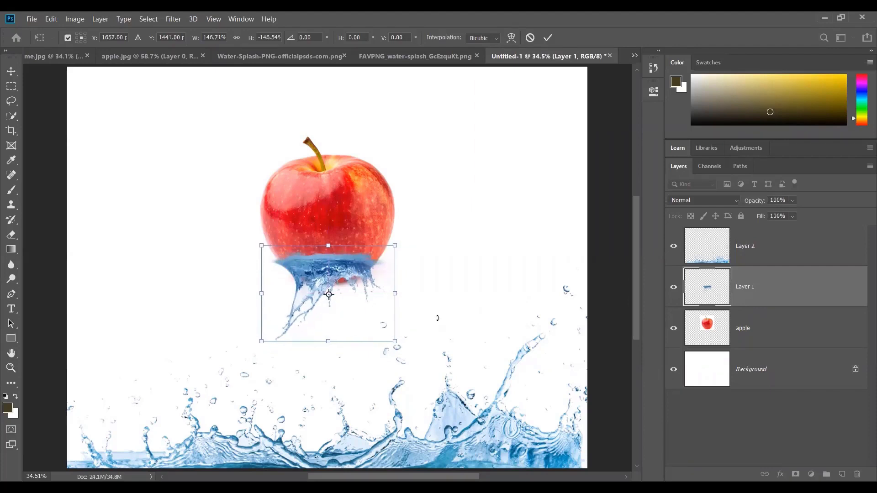
pyautogui.moveTo(394, 341); pyautogui.dragTo(392, 339)
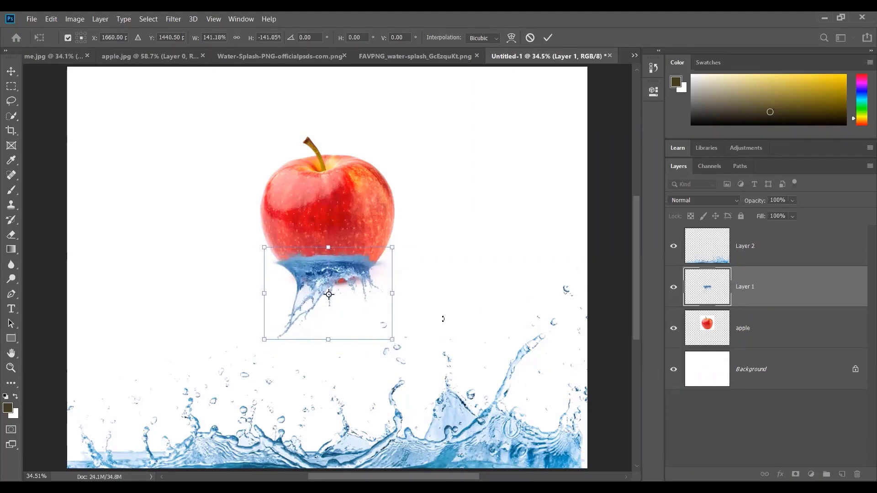
pyautogui.press('Return')
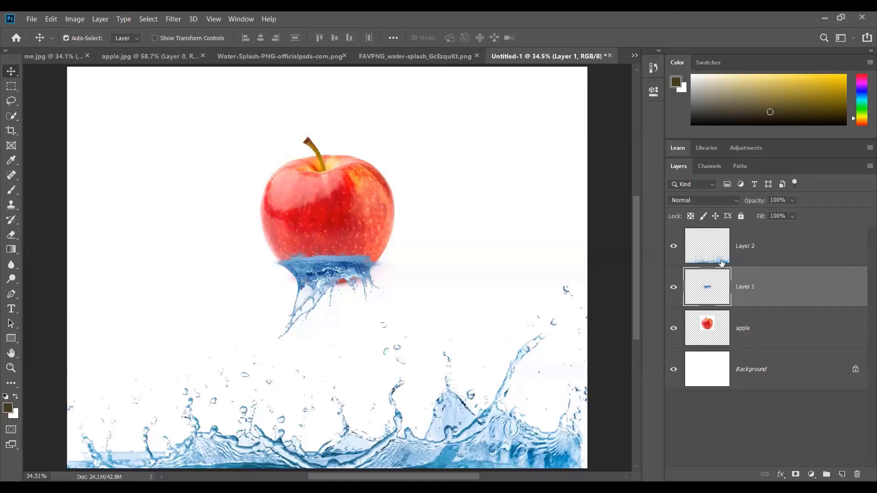
# Step: Show only the apple layer and select its white background with the Magic Wand tool
pyautogui.keyDown('alt'); pyautogui.click(674, 330); pyautogui.keyUp('alt')
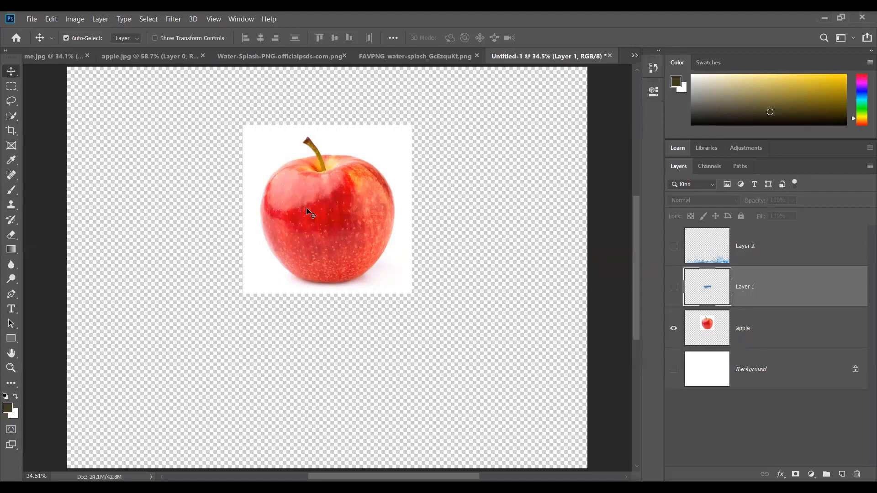
pyautogui.click(710, 323)
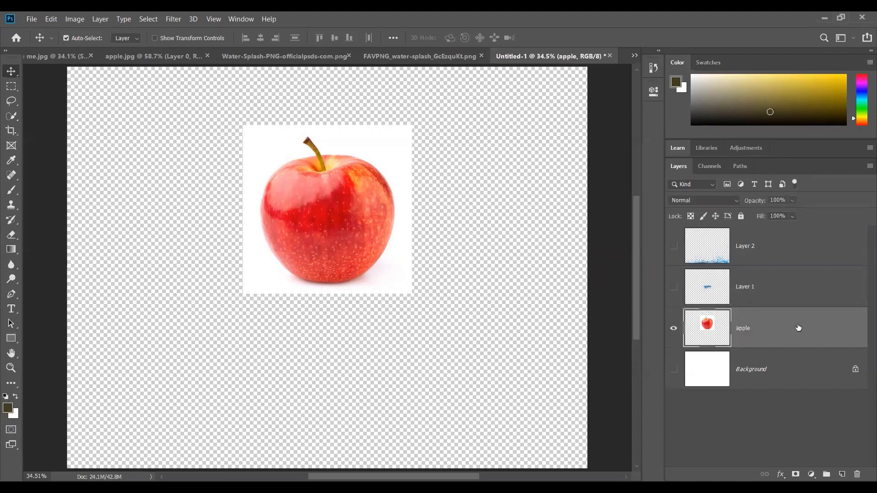
pyautogui.click(13, 116)
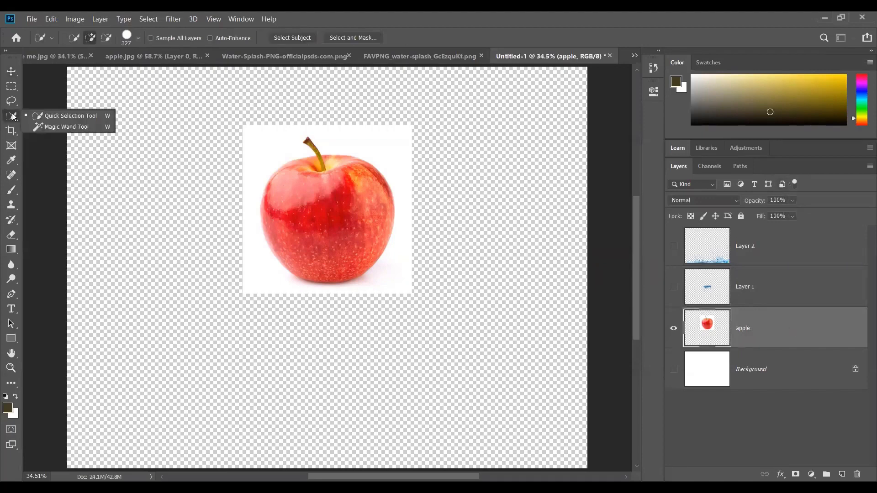
pyautogui.click(62, 127)
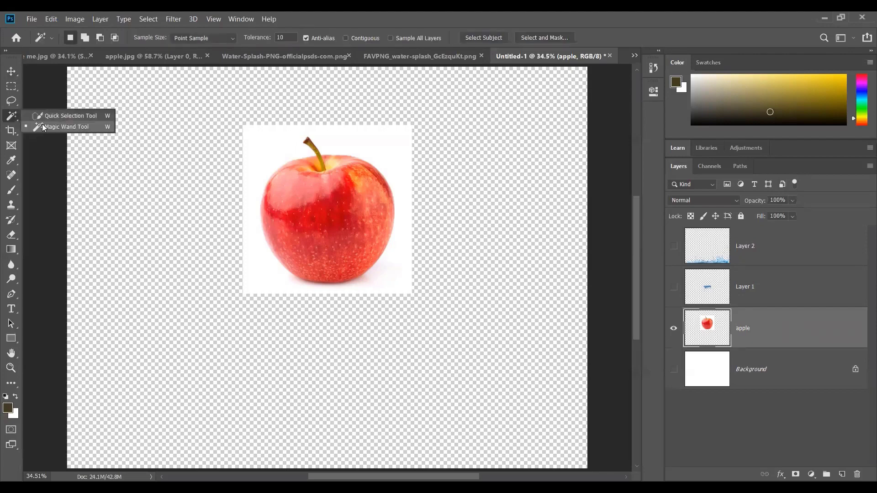
pyautogui.click(44, 127)
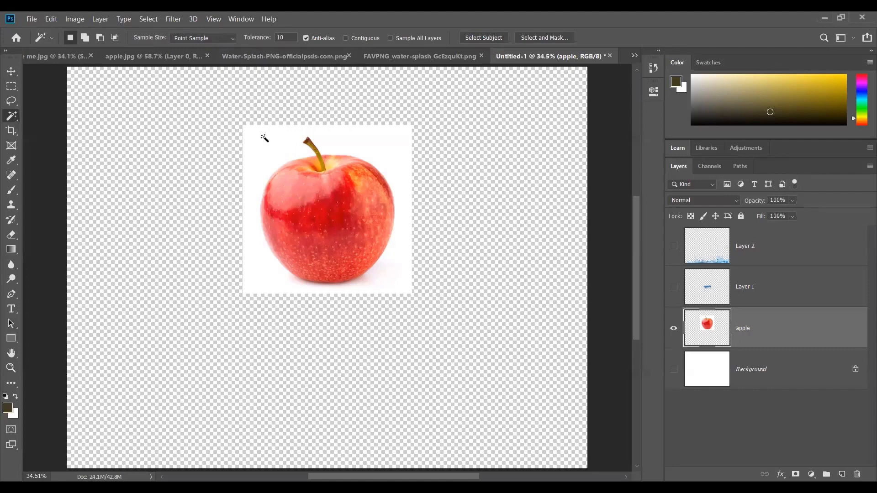
pyautogui.click(257, 138)
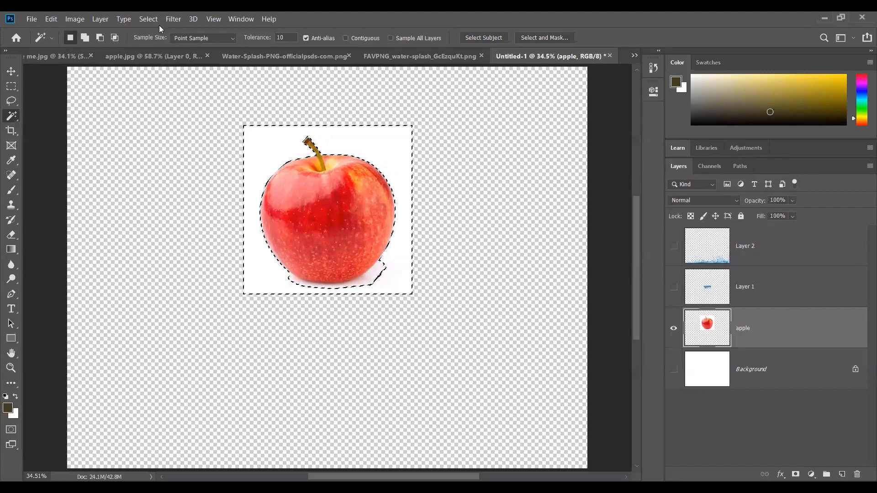
# Step: Invert the selection and add it as a layer mask to the apple layer
pyautogui.click(147, 16)
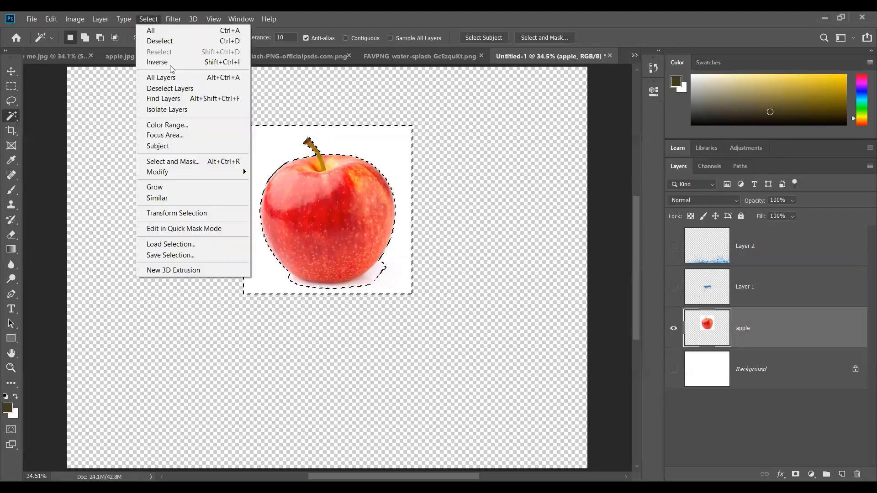
pyautogui.click(183, 62)
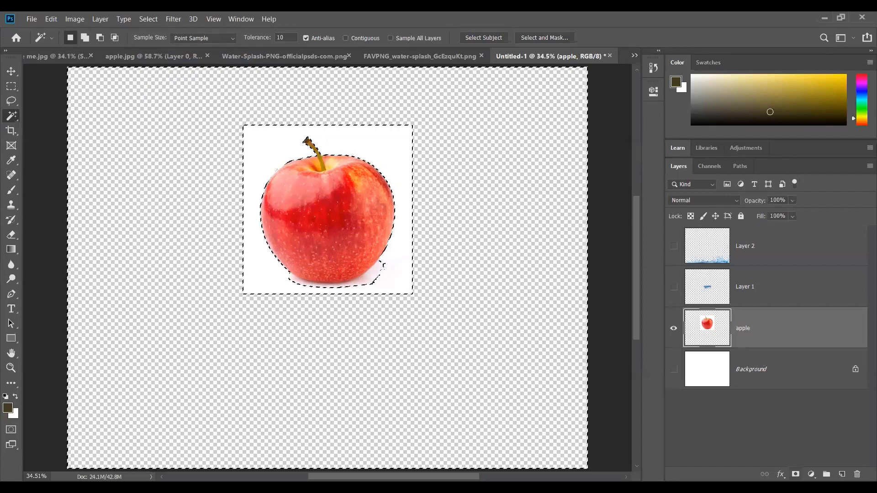
pyautogui.click(795, 474)
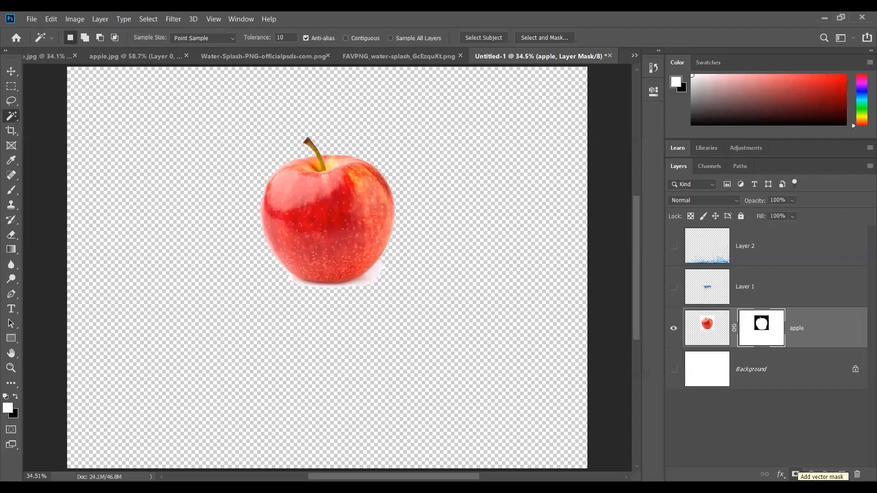
# Step: Display the apple layer's mask on the canvas and fill the full-height strip left of the apple with black, leaving nothing selected
pyautogui.keyDown('alt'); pyautogui.click(762, 330); pyautogui.keyUp('alt')
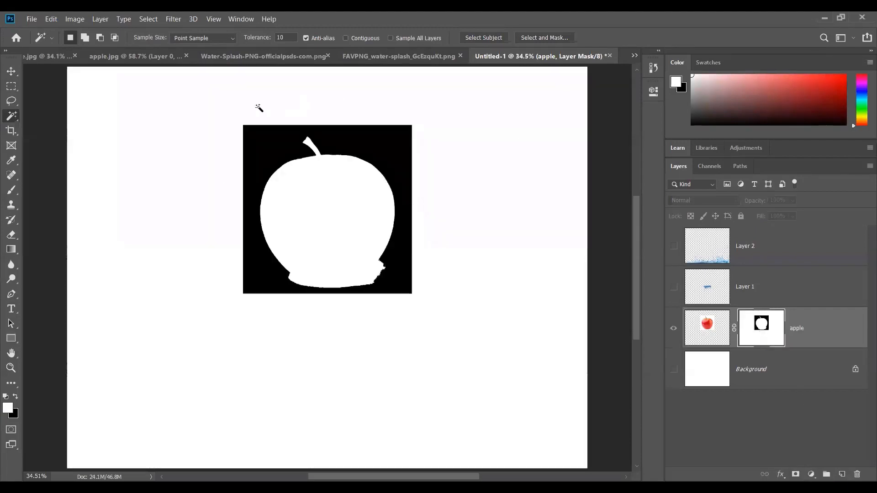
pyautogui.click(12, 86)
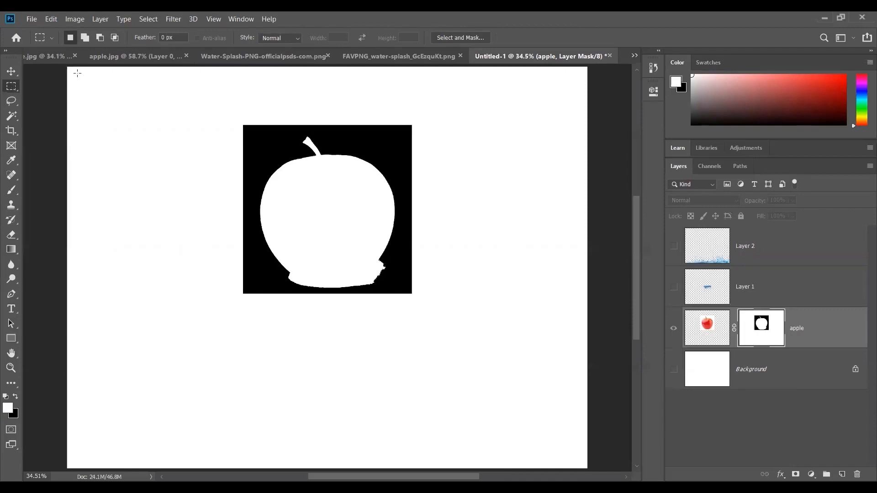
pyautogui.moveTo(67, 66); pyautogui.dragTo(250, 471)
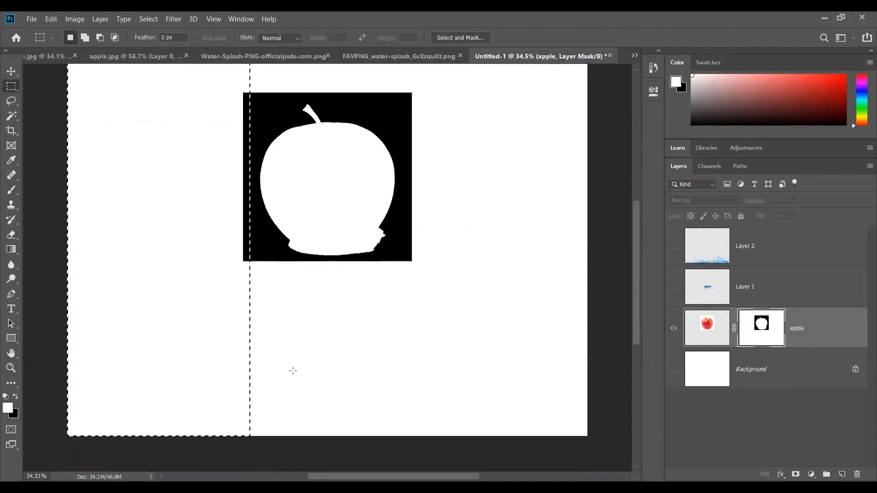
pyautogui.scroll(2, 292, 368)
pyautogui.click(50, 95)
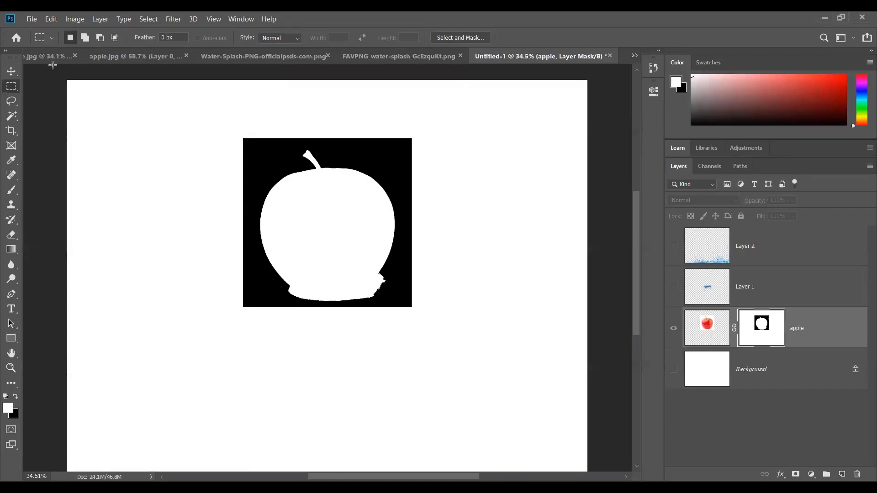
pyautogui.moveTo(53, 66); pyautogui.dragTo(251, 451)
pyautogui.scroll(2, 286, 368)
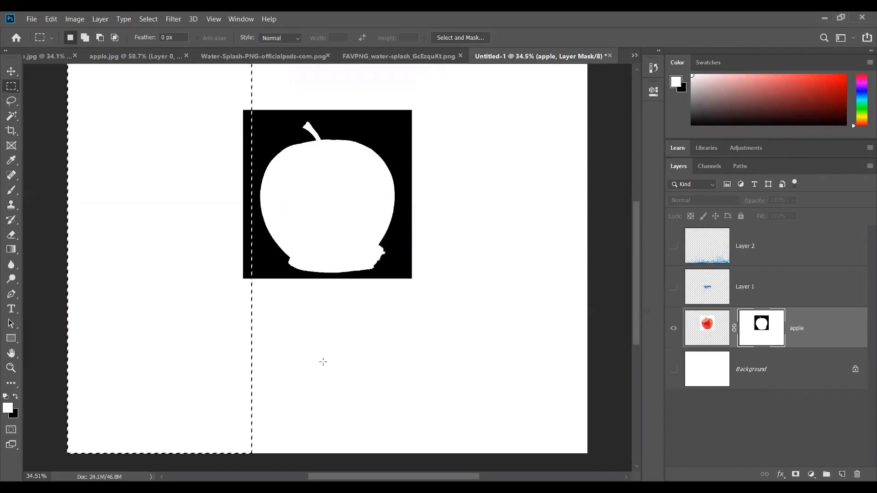
pyautogui.scroll(1, 323, 362)
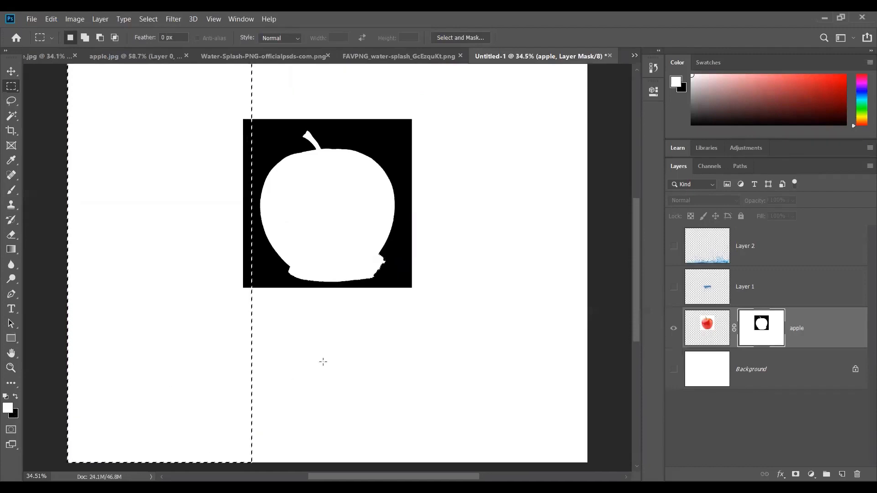
pyautogui.hotkey('ctrl', 'BackSpace')
pyautogui.hotkey('ctrl', 'd')
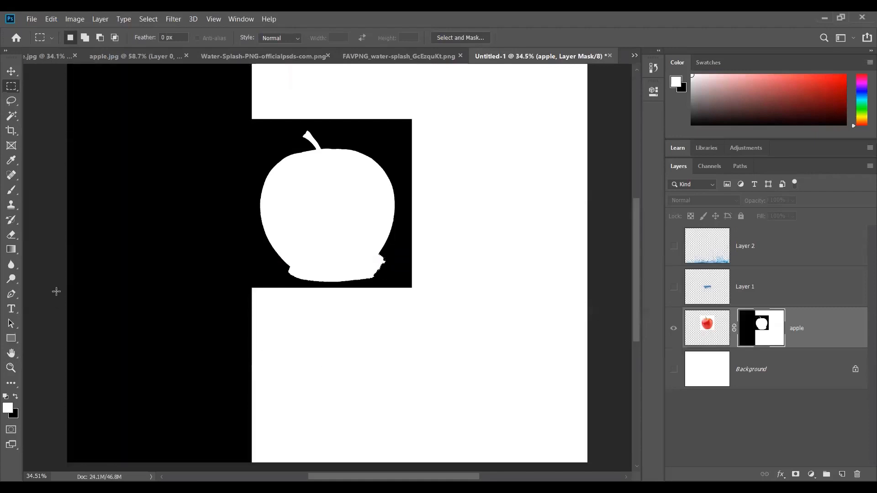
# Step: Fill the full-width area of the mask below the apple with black
pyautogui.moveTo(56, 291); pyautogui.dragTo(619, 466)
pyautogui.scroll(5, 481, 379)
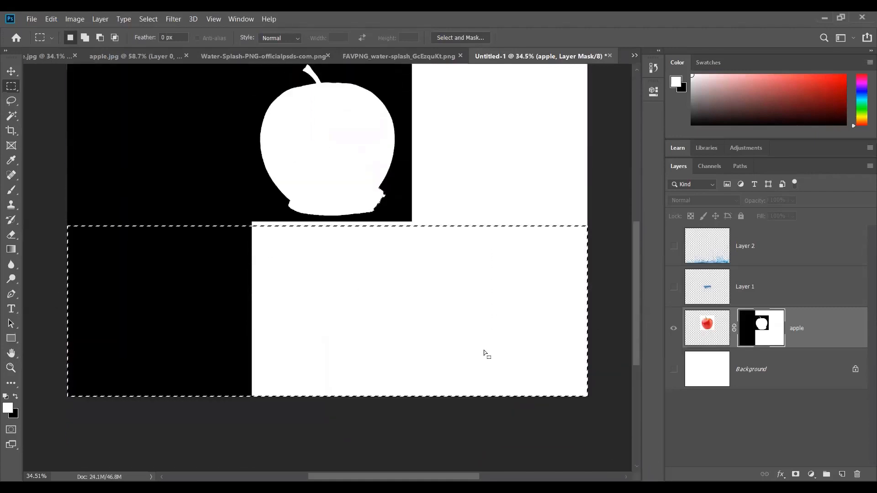
pyautogui.hotkey('ctrl', 'BackSpace')
pyautogui.scroll(5, 409, 288)
pyautogui.hscroll(3, 409, 288)
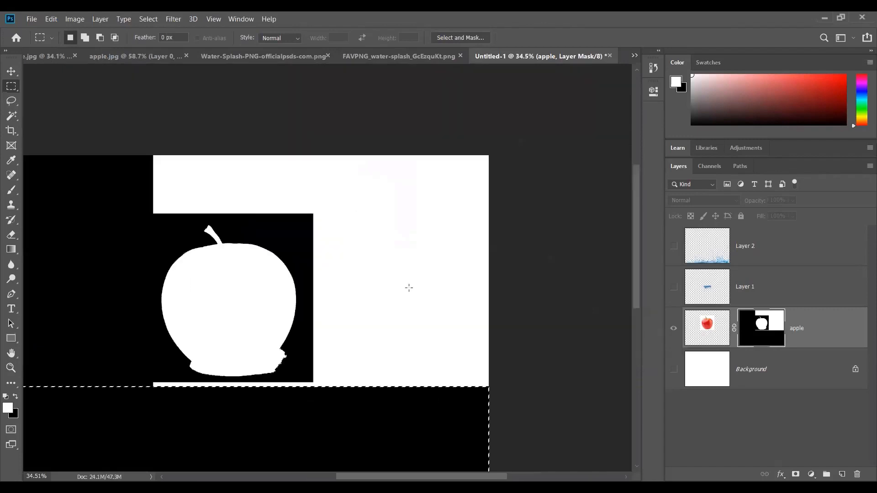
# Step: Fill a tall rectangle of the mask, starting at the apple's right side, with black and clear the selection
pyautogui.moveTo(286, 147); pyautogui.dragTo(483, 396)
pyautogui.hotkey('shift', 'Right')
pyautogui.hotkey('shift', 'Right')
pyautogui.hotkey('shift', 'Right')
pyautogui.hotkey('shift', 'Right')
pyautogui.hotkey('shift', 'Right')
pyautogui.hotkey('shift', 'Right')
pyautogui.hotkey('shift', 'Right')
pyautogui.hotkey('shift', 'Right')
pyautogui.press('Delete')
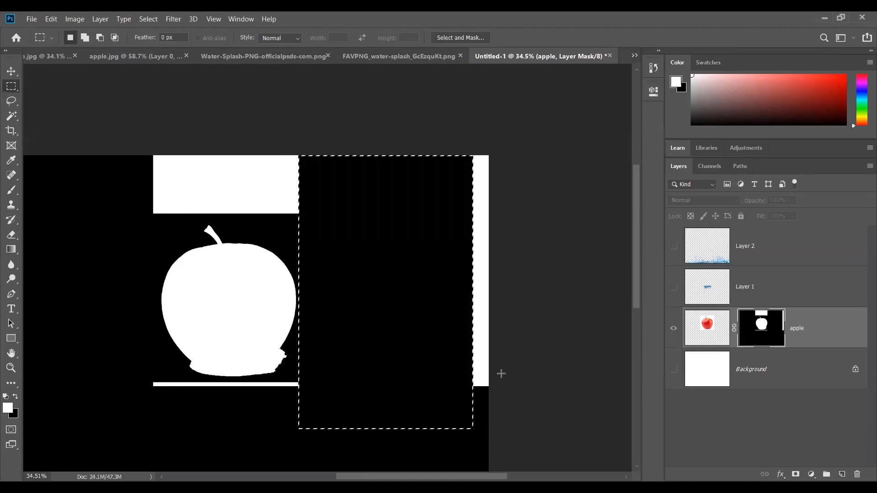
pyautogui.hotkey('ctrl', 'd')
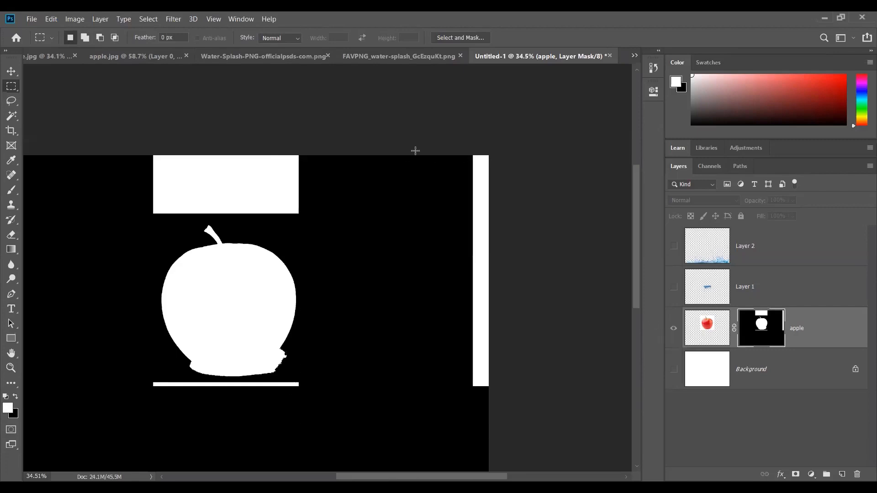
# Step: Fill the white strip along the mask's right edge and the white block above the apple with black, leaving nothing selected
pyautogui.moveTo(412, 153); pyautogui.dragTo(546, 428)
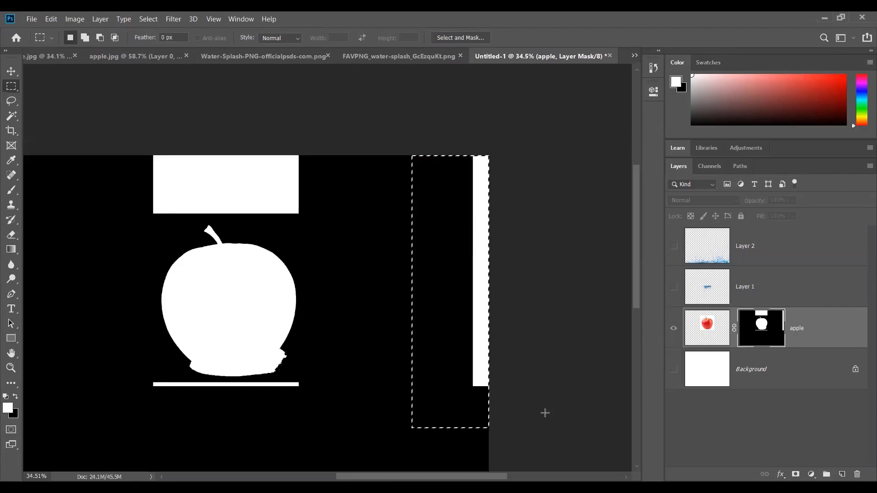
pyautogui.press('Delete')
pyautogui.hotkey('ctrl', 'd')
pyautogui.moveTo(100, 145); pyautogui.dragTo(366, 223)
pyautogui.press('Delete')
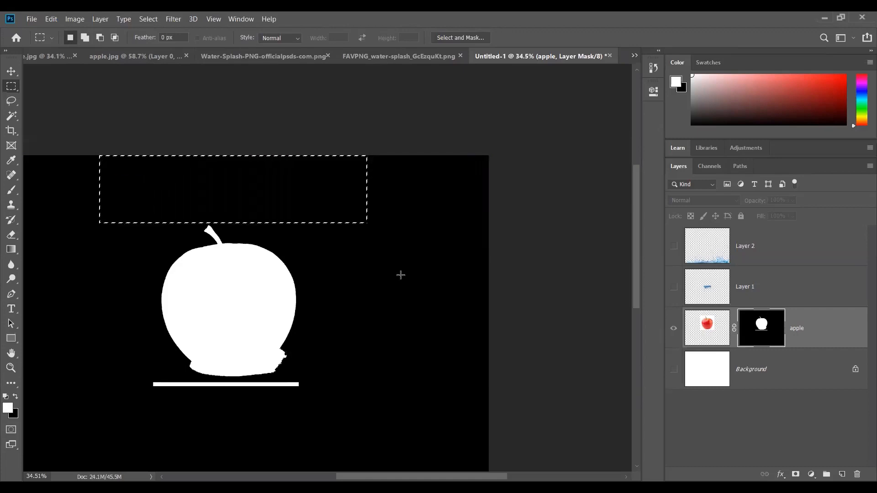
pyautogui.hotkey('ctrl', 'd')
# Step: Fill the thin white bar just below the apple on the mask with black, without touching the apple shape, and clear the selection
pyautogui.scroll(-2, 274, 319)
pyautogui.moveTo(127, 346); pyautogui.dragTo(363, 436)
pyautogui.press('Up')
pyautogui.press('Up')
pyautogui.press('Up')
pyautogui.press('Up')
pyautogui.press('Up')
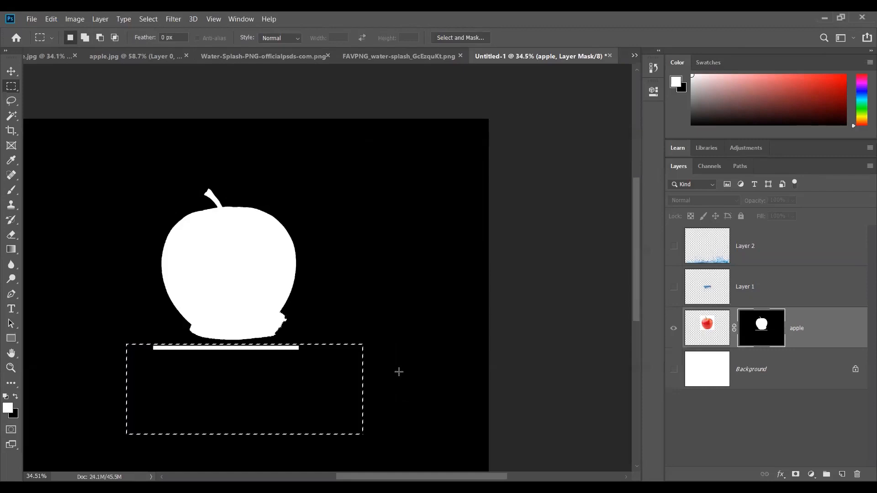
pyautogui.press('Delete')
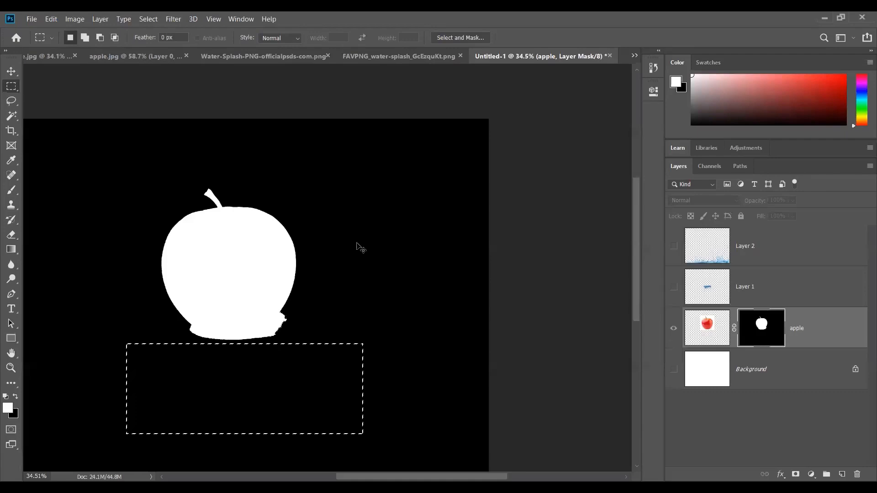
pyautogui.hotkey('ctrl', 'd')
pyautogui.hotkey('ctrl', '0')
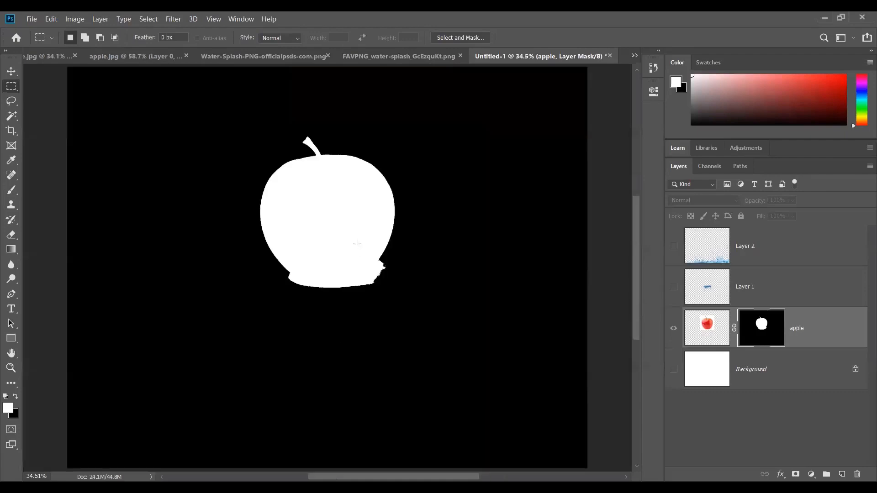
# Step: Return from the mask to the normal image view and show Layer 1, Layer 2 and the Background layer
pyautogui.keyDown('alt'); pyautogui.click(773, 322); pyautogui.keyUp('alt')
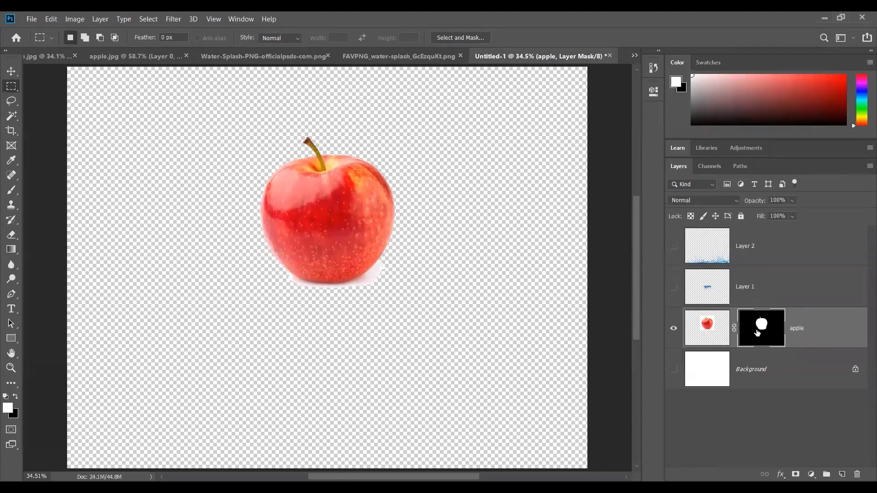
pyautogui.click(673, 287)
pyautogui.click(674, 246)
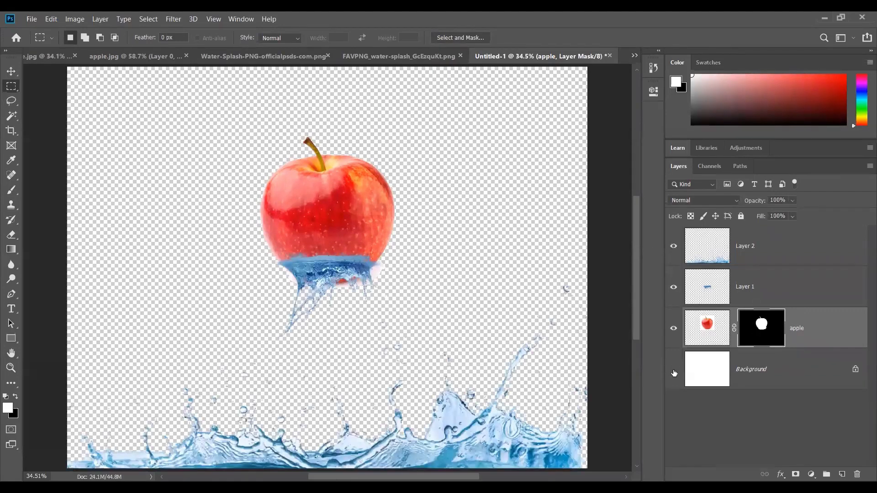
pyautogui.click(674, 370)
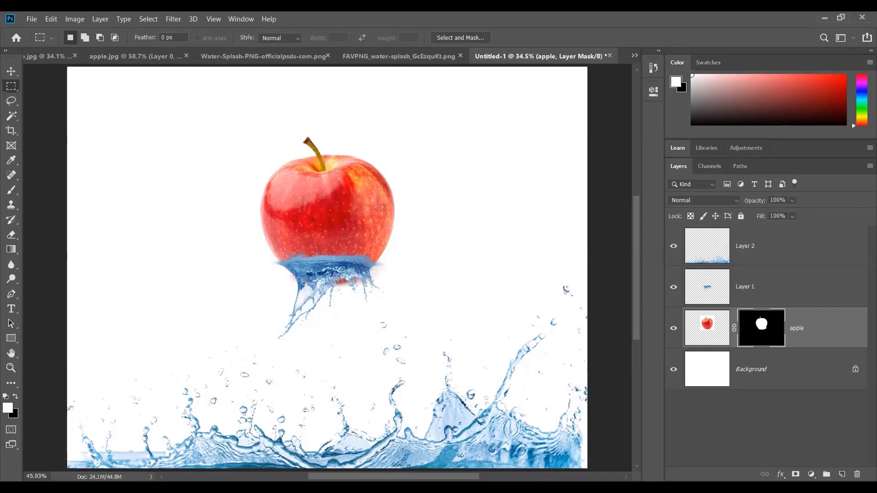
# Step: Mark the leftover apple areas beside and beneath the upper splash with rectangular selections, and clear the selection
pyautogui.scroll(3, 342, 286)
pyautogui.scroll(9, 342, 286)
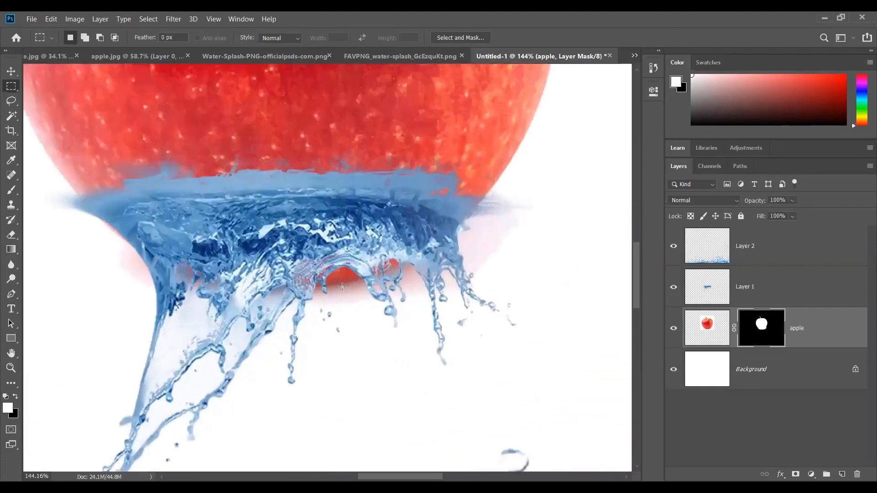
pyautogui.moveTo(304, 186); pyautogui.dragTo(369, 198)
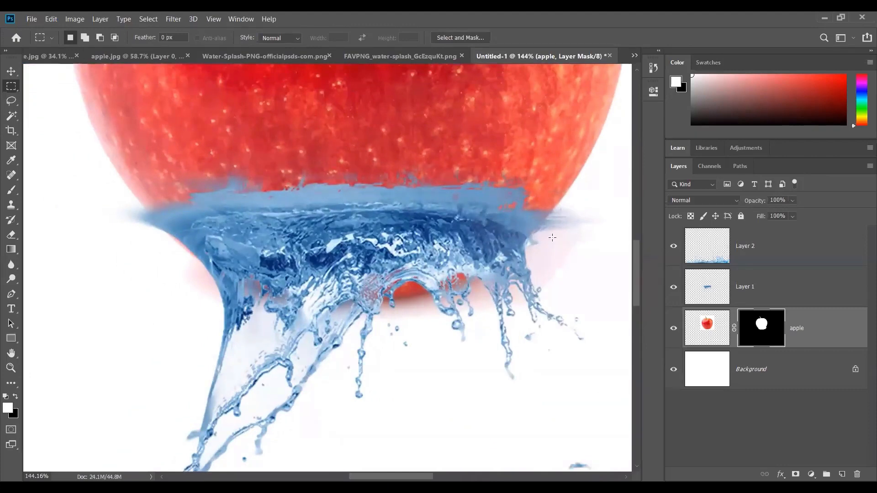
pyautogui.moveTo(155, 224); pyautogui.dragTo(251, 317)
pyautogui.moveTo(379, 265); pyautogui.dragTo(510, 339)
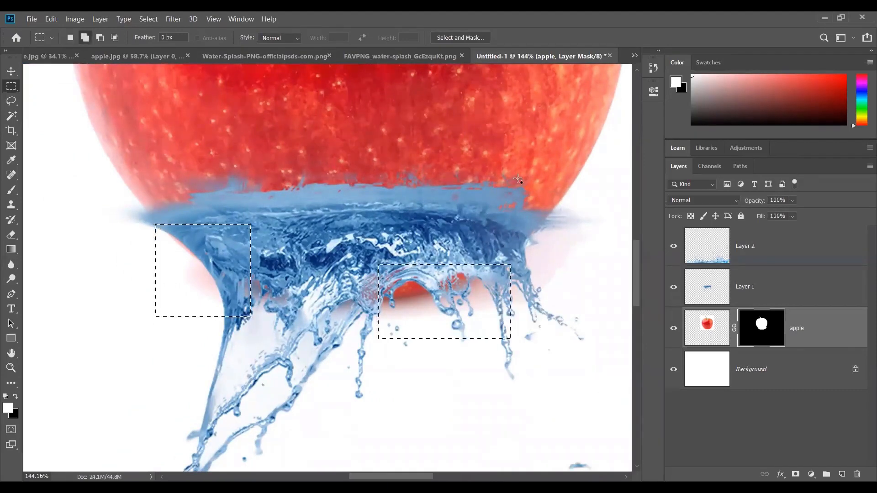
pyautogui.moveTo(596, 318); pyautogui.dragTo(517, 179)
pyautogui.moveTo(115, 166); pyautogui.dragTo(350, 409)
pyautogui.press('Delete')
pyautogui.hotkey('ctrl', 'd')
pyautogui.hotkey('ctrl', '0')
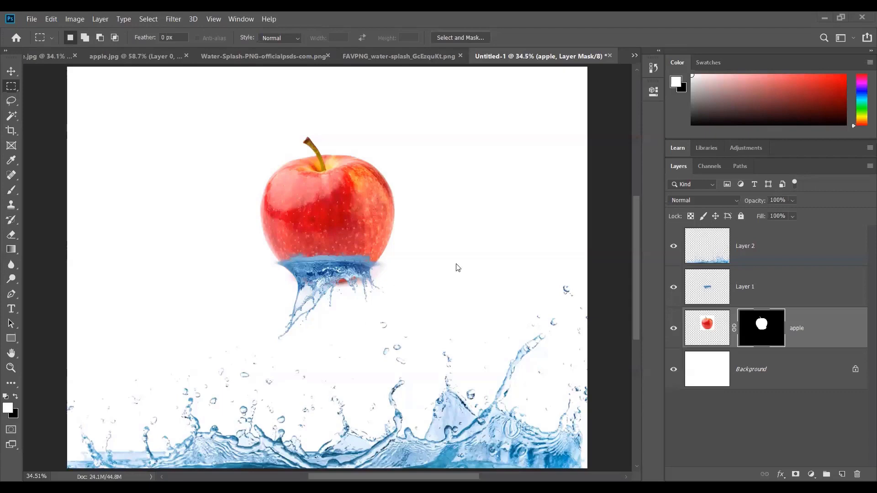
# Step: Paint black with the 700 px brush on the apple layer's mask to hide the apple remnants beneath the upper splash
pyautogui.scroll(2, 351, 291)
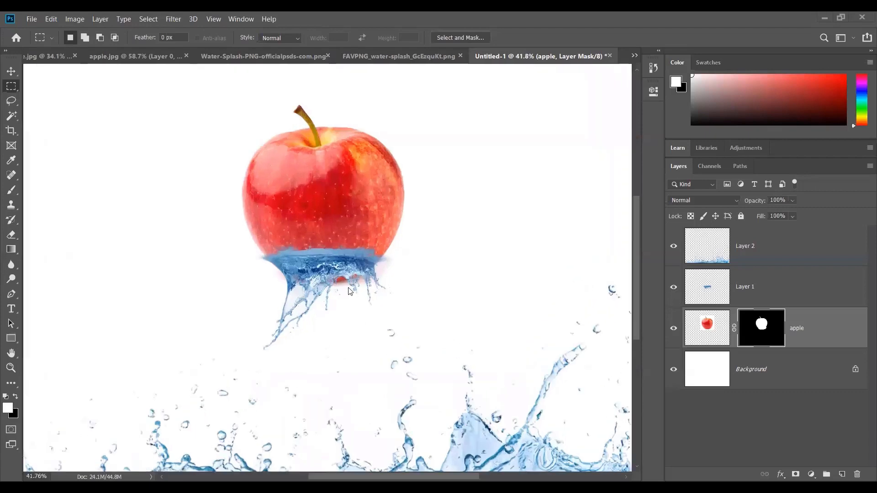
pyautogui.scroll(3, 352, 291)
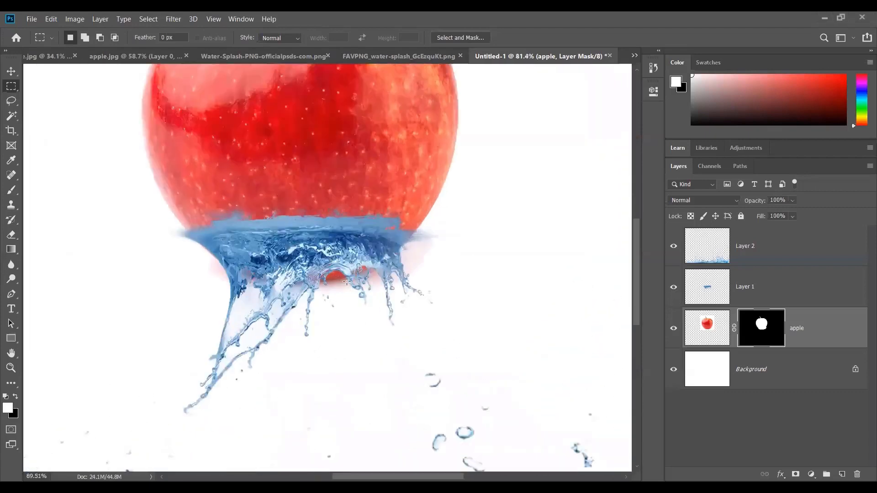
pyautogui.scroll(1, 350, 279)
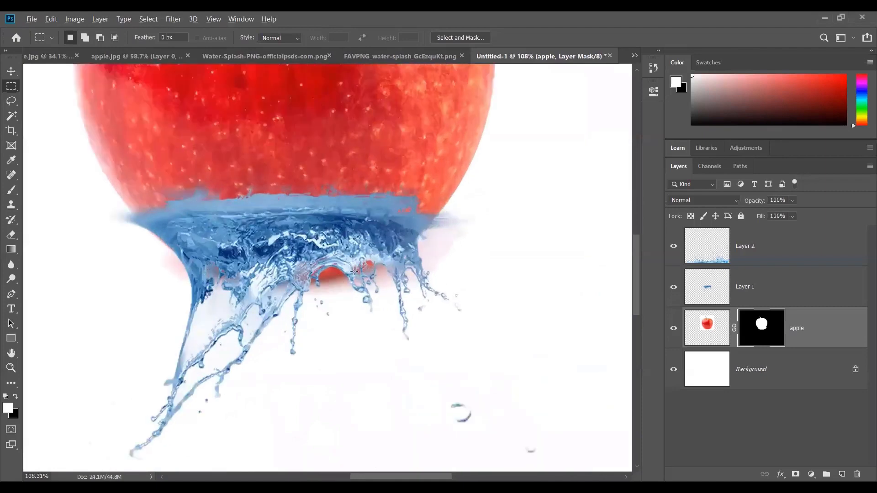
pyautogui.scroll(-4, 336, 301)
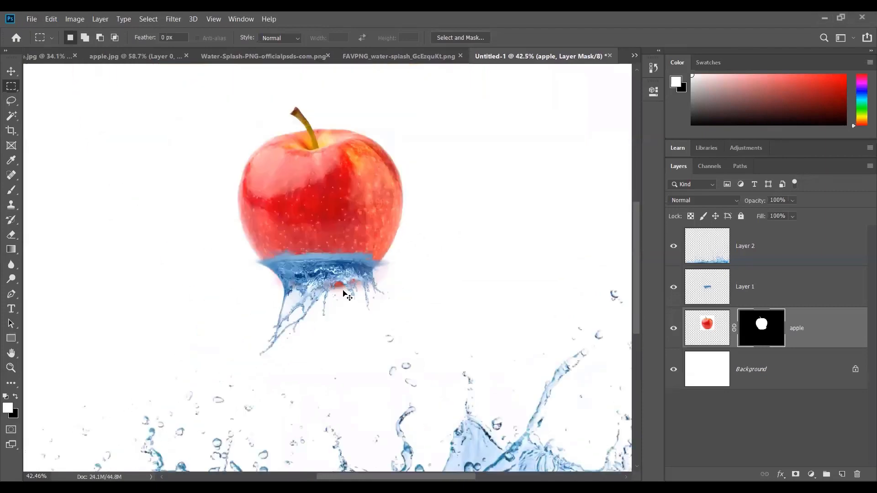
pyautogui.scroll(-1, 343, 291)
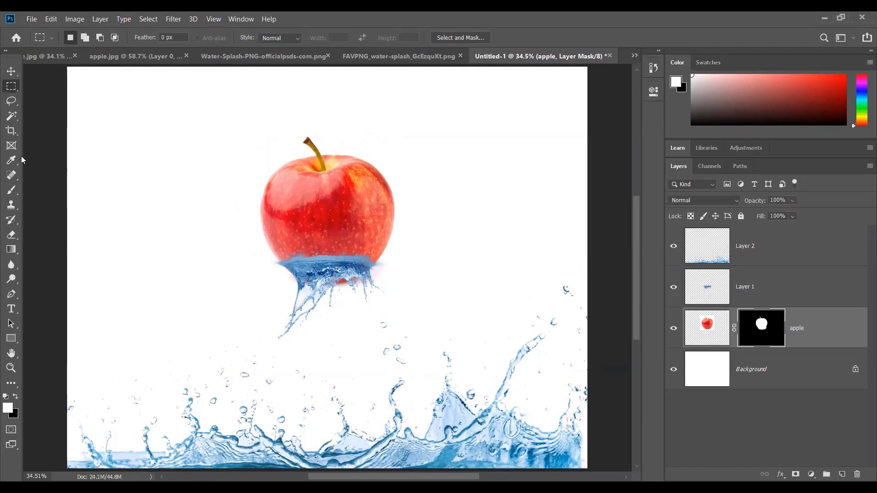
pyautogui.press('b')
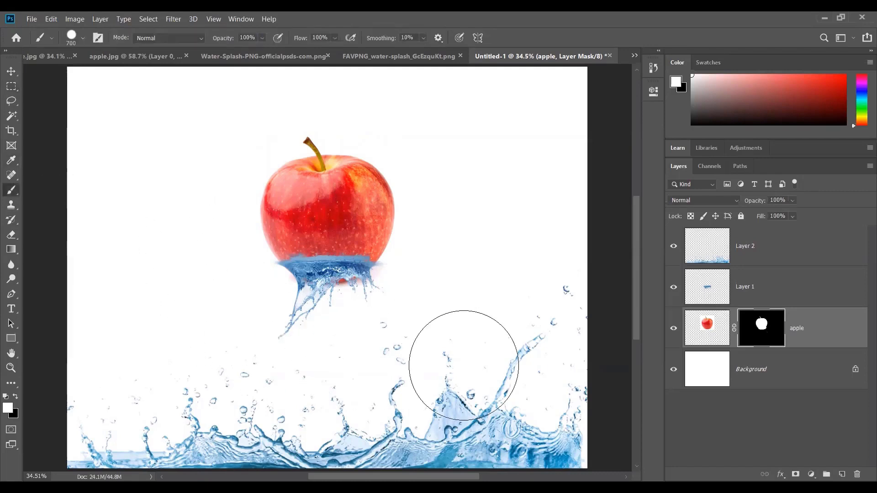
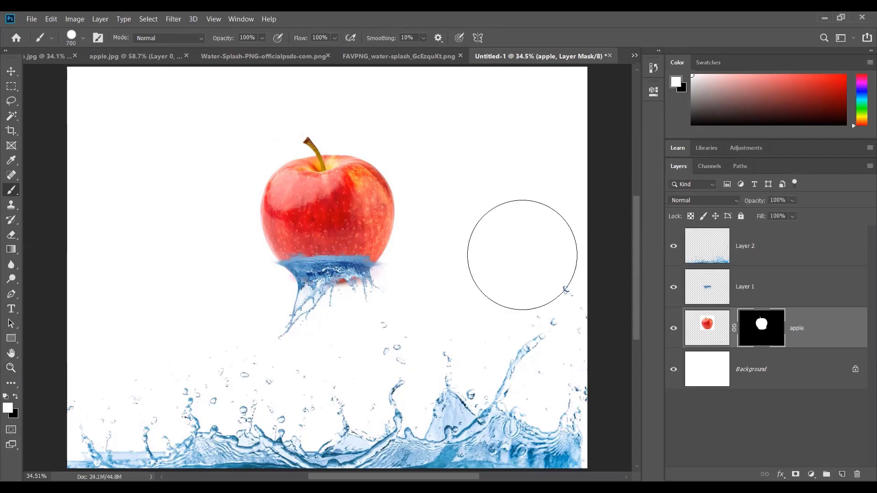
pyautogui.press('x')
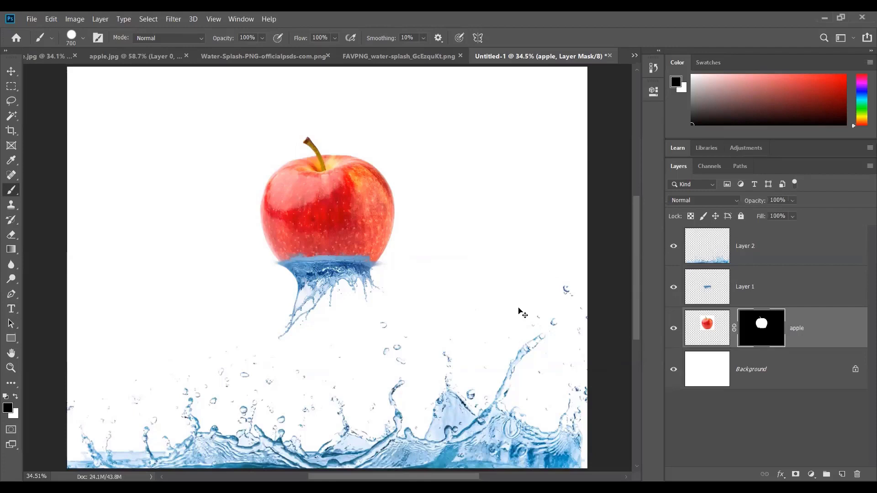
pyautogui.hotkey('ctrl', 'z')
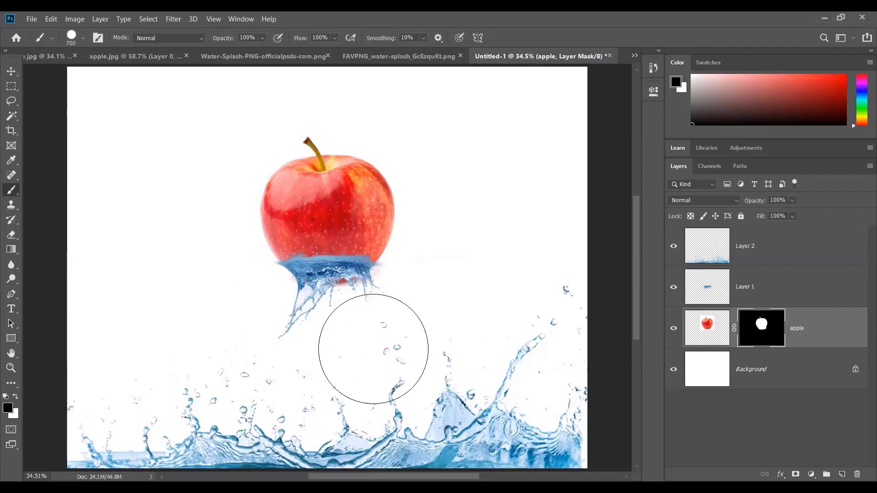
pyautogui.moveTo(296, 326); pyautogui.dragTo(400, 328)
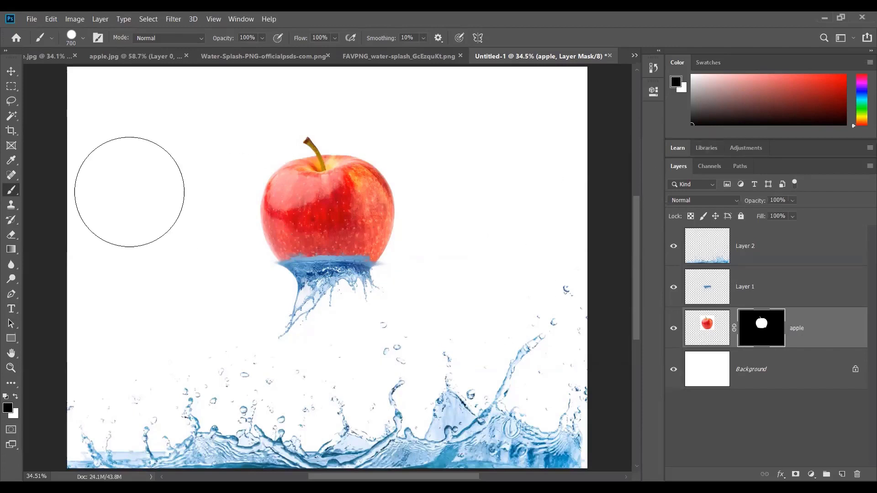
# Step: Add a blank layer mask to Layer 1, the splash at the apple's base
pyautogui.click(11, 86)
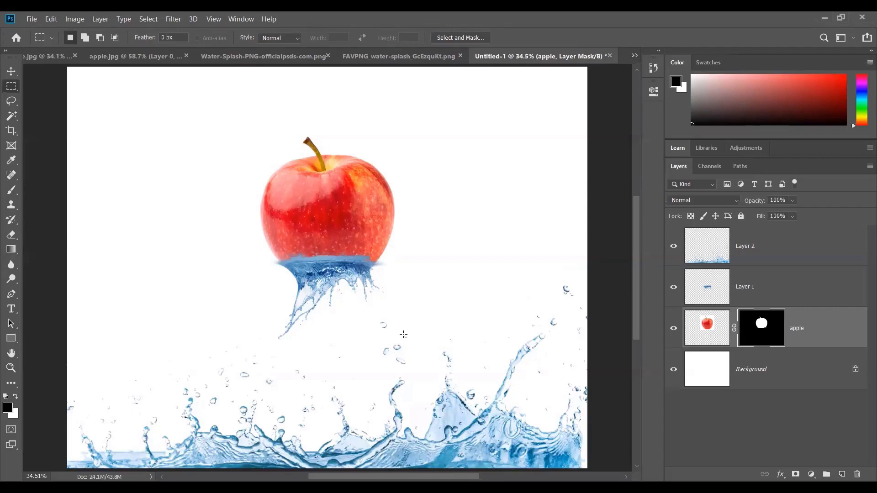
pyautogui.click(712, 287)
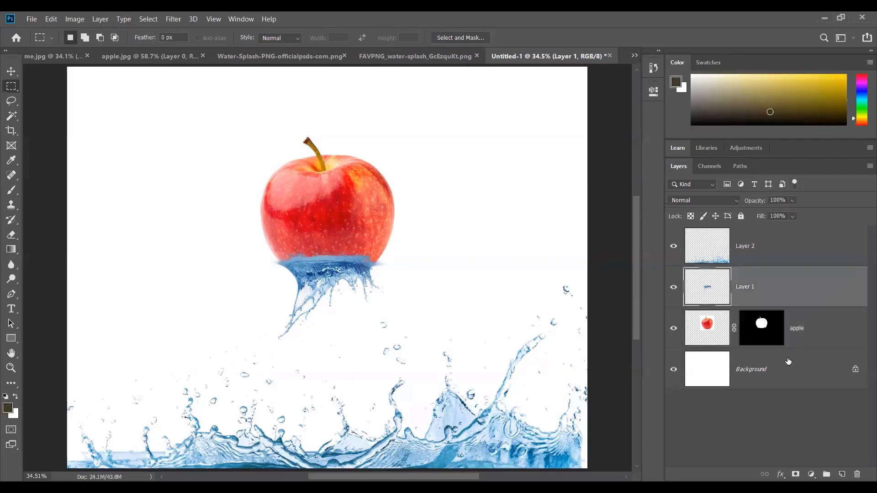
pyautogui.click(795, 474)
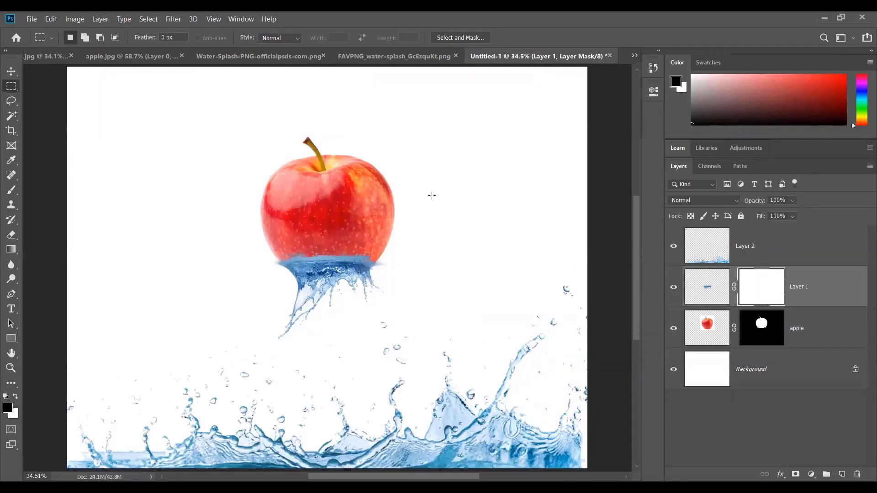
# Step: Try painting black on Layer 1's mask inside a rectangular selection left of the apple, undo the strokes and clear the selection
pyautogui.moveTo(242, 230); pyautogui.dragTo(411, 334)
pyautogui.hotkey('ctrl', 'd')
pyautogui.moveTo(92, 112); pyautogui.dragTo(245, 271)
pyautogui.press('b')
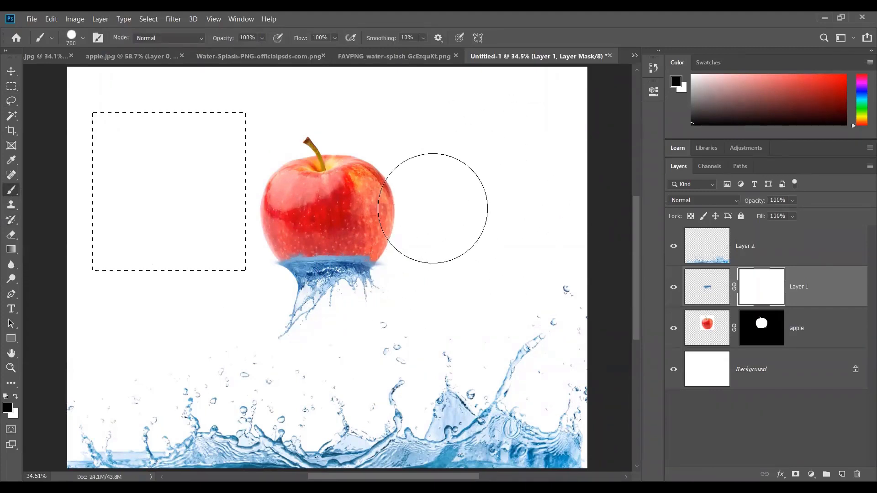
pyautogui.moveTo(219, 153); pyautogui.dragTo(274, 183)
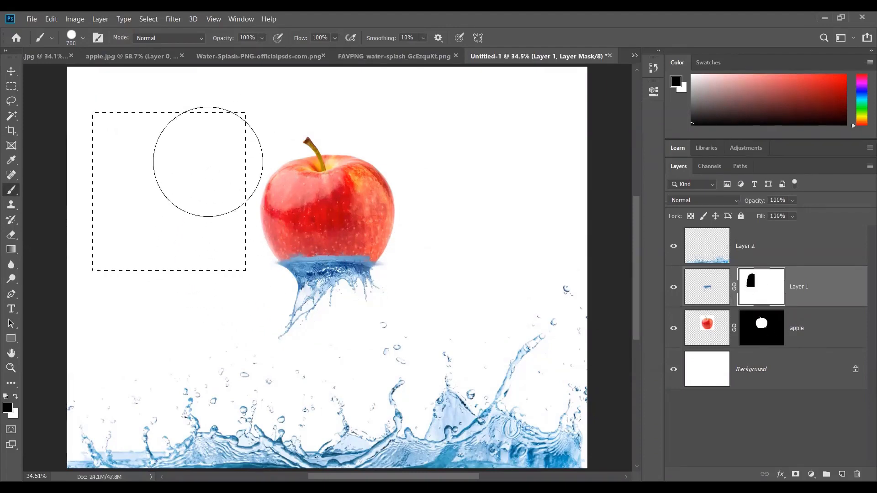
pyautogui.moveTo(174, 265); pyautogui.dragTo(131, 227)
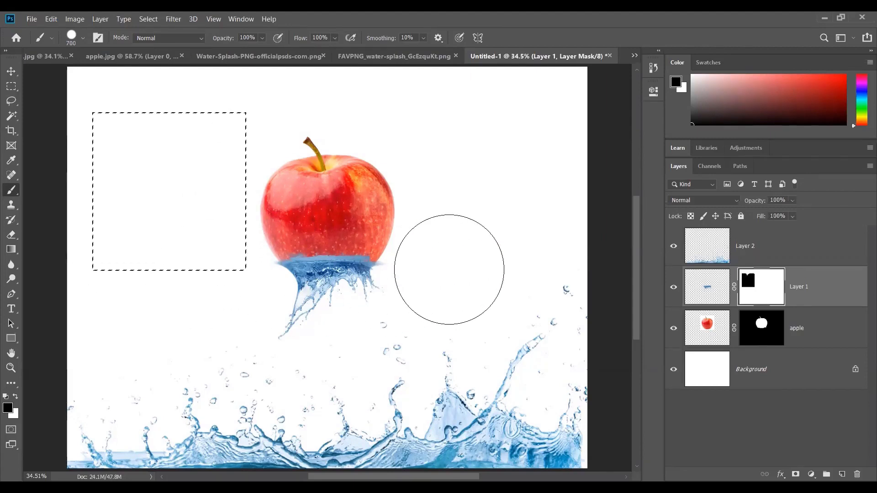
pyautogui.hotkey('ctrl', 'z')
pyautogui.hotkey('ctrl', 'z')
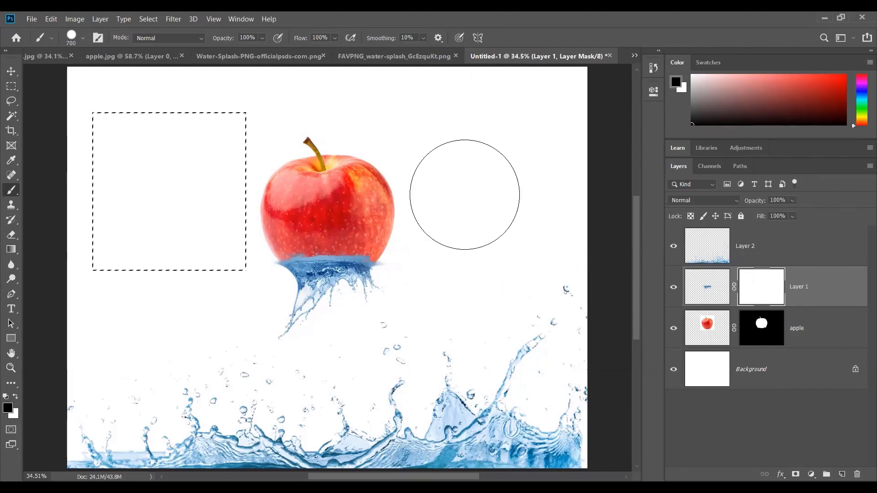
pyautogui.hotkey('ctrl', 'd')
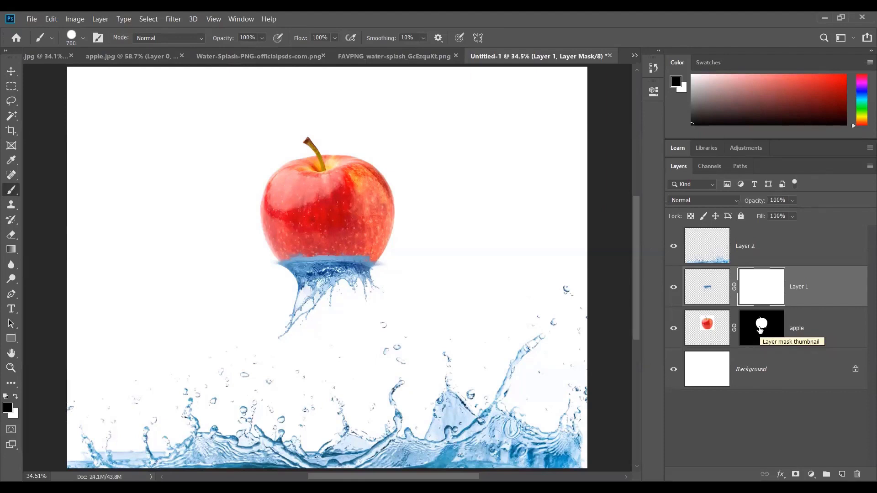
# Step: Load the apple layer's mask as a selection while keeping Layer 1's mask active, and switch to the Rectangular Marquee tool
pyautogui.moveTo(760, 330); pyautogui.dragTo(763, 328)
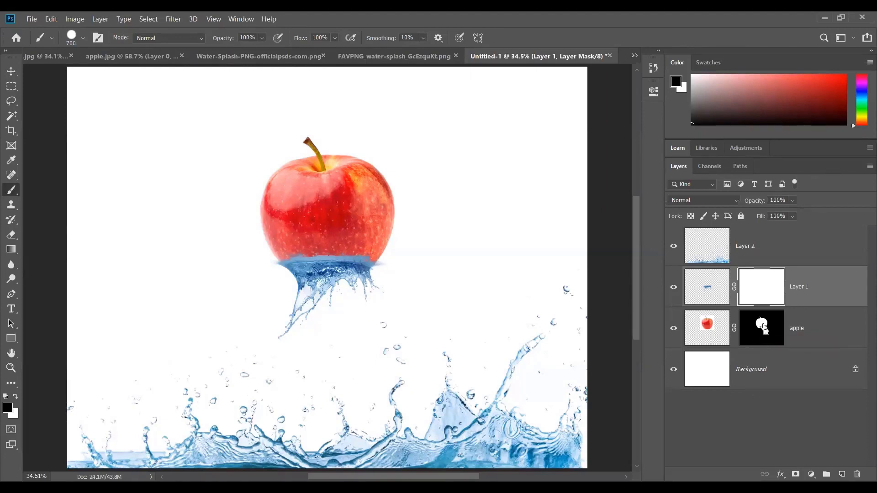
pyautogui.keyDown('ctrl'); pyautogui.click(763, 328); pyautogui.keyUp('ctrl')
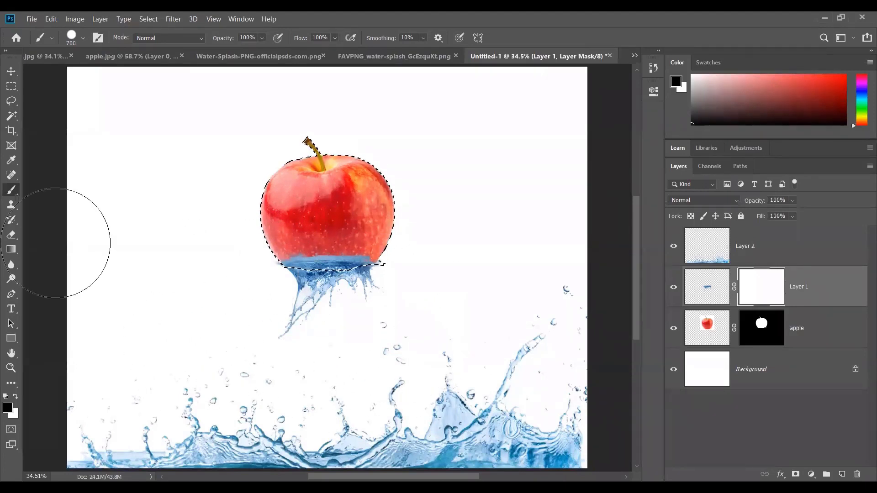
pyautogui.press('m')
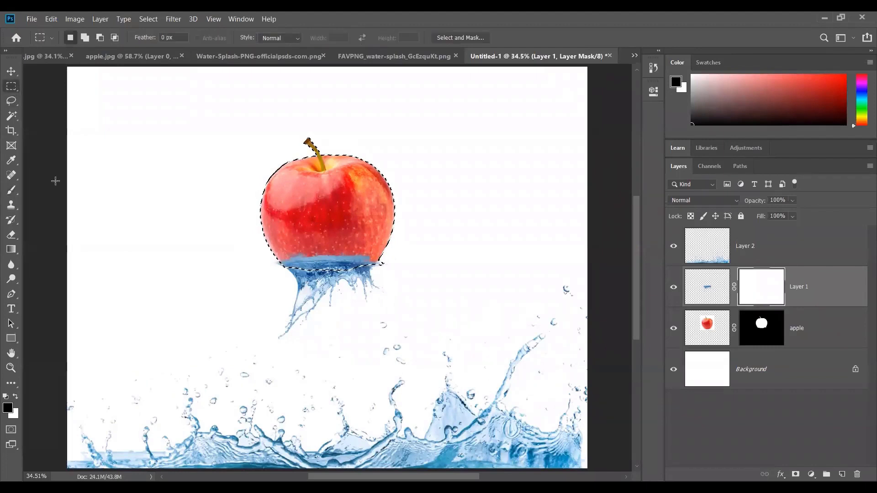
# Step: Try painting black on Layer 1's mask on both sides of the apple with the selection inverted, undo both dabs and deselect
pyautogui.click(149, 18)
pyautogui.click(158, 62)
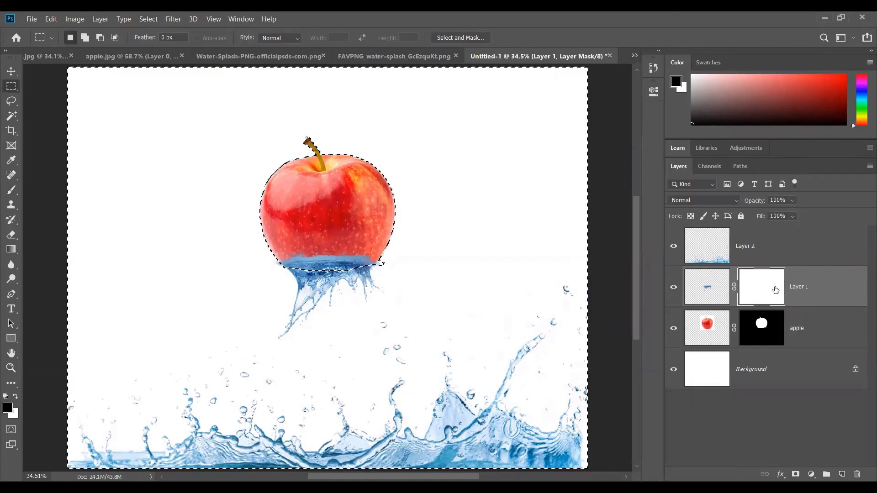
pyautogui.press('b')
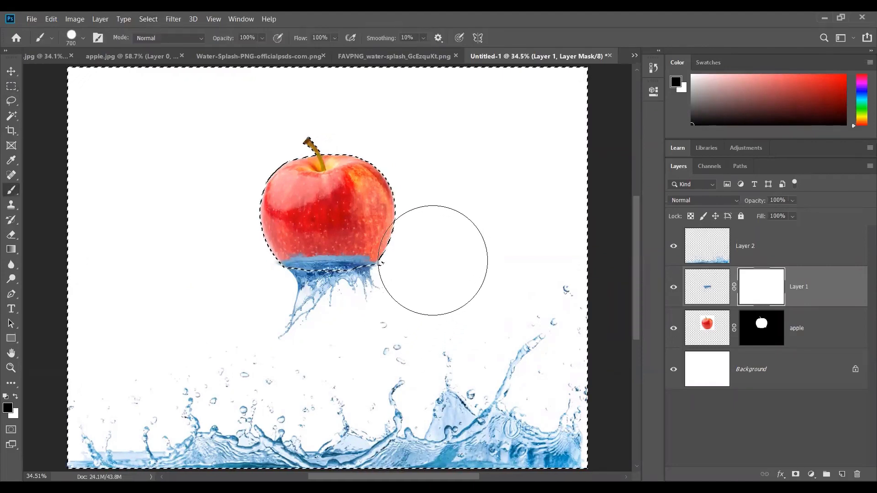
pyautogui.click(432, 260)
pyautogui.click(232, 260)
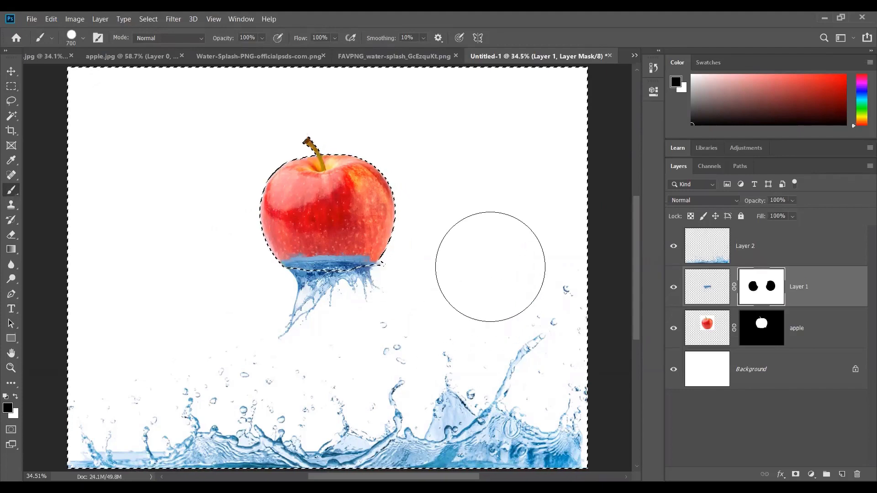
pyautogui.hotkey('ctrl', 'z')
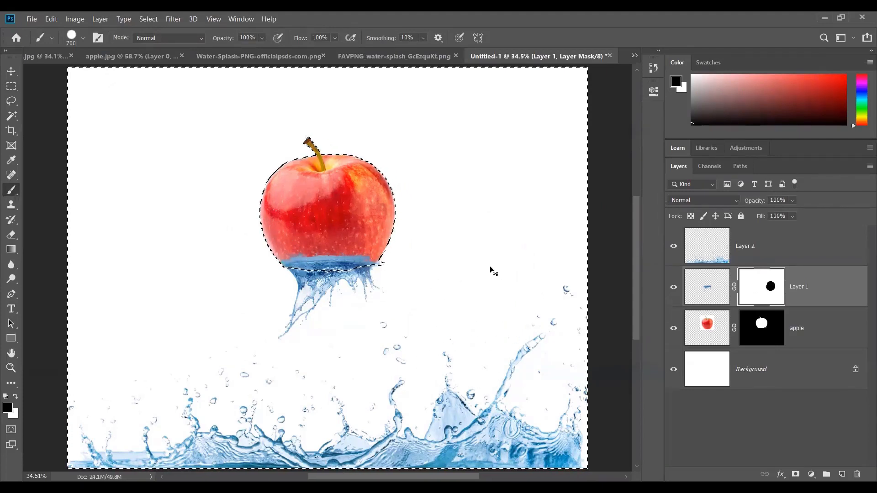
pyautogui.hotkey('ctrl', 'z')
pyautogui.hotkey('ctrl', 'd')
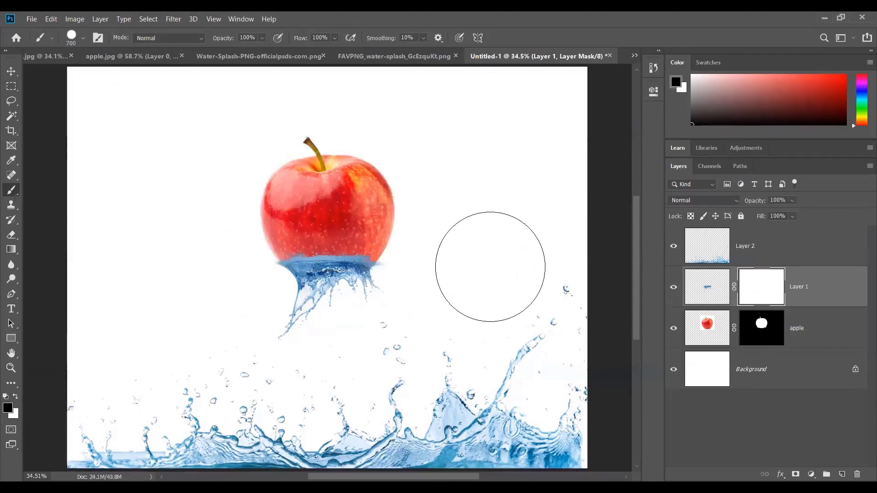
# Step: Reduce the brush to 500 px, and load the apple layer's mask as an inverted selection covering everything outside the apple
pyautogui.click(760, 335)
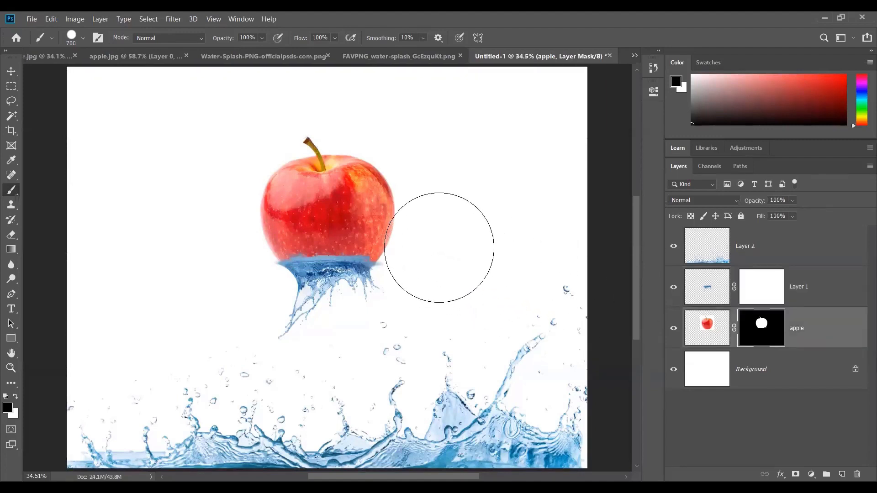
pyautogui.press('[')
pyautogui.press('[')
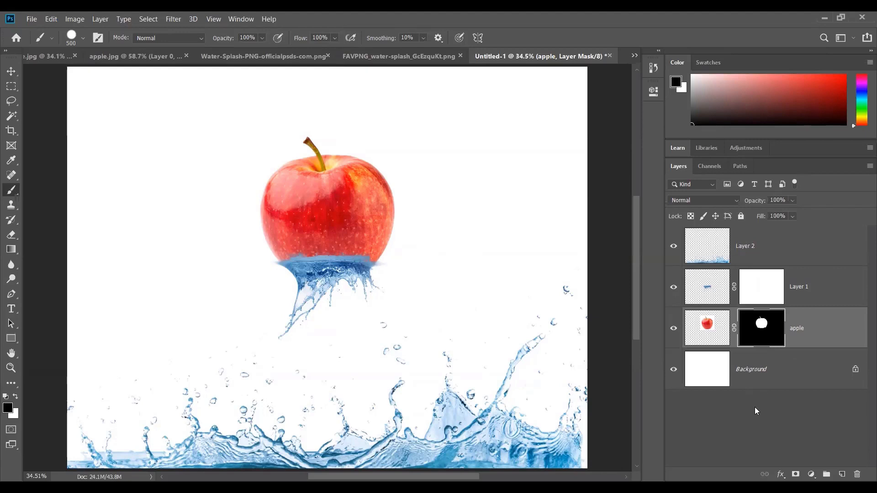
pyautogui.keyDown('ctrl'); pyautogui.click(767, 331); pyautogui.keyUp('ctrl')
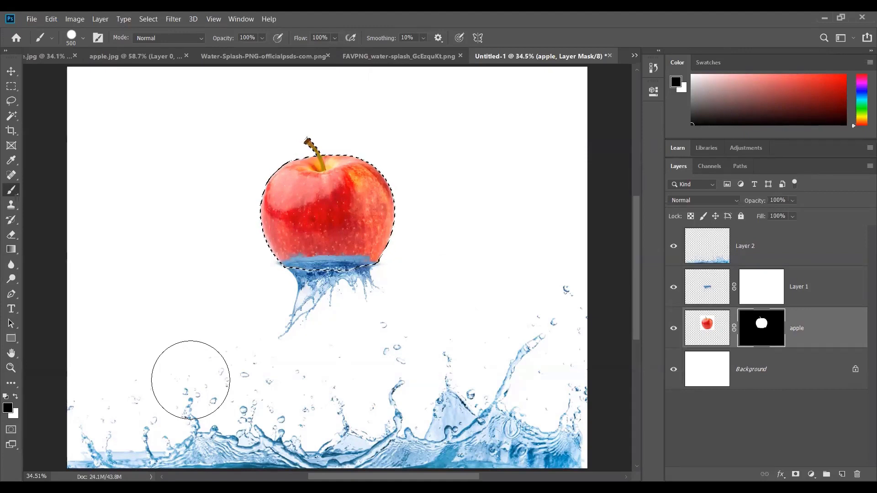
pyautogui.click(151, 19)
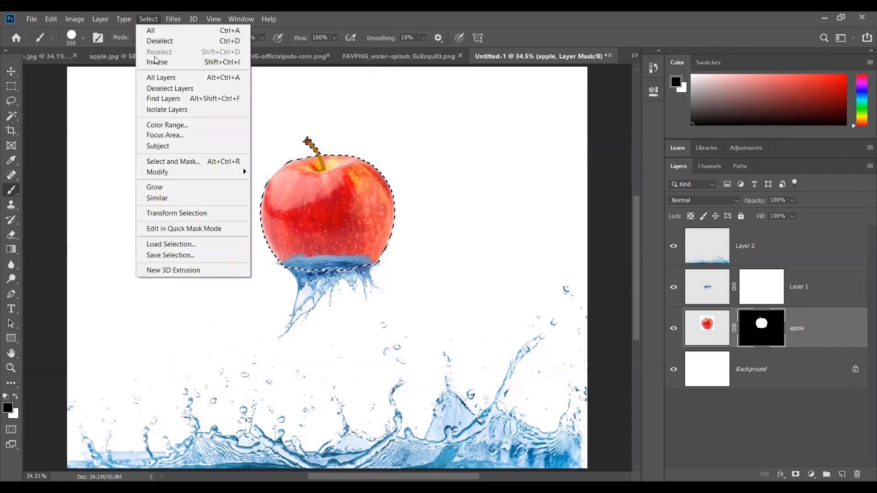
pyautogui.click(156, 61)
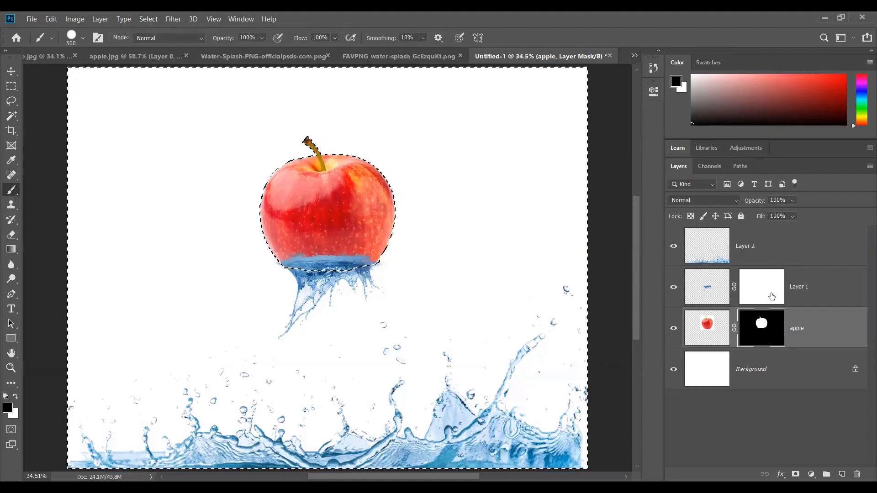
# Step: Paint black on Layer 1's mask on both sides of the apple's base to hide the overhanging splash, and clear the selection
pyautogui.click(747, 295)
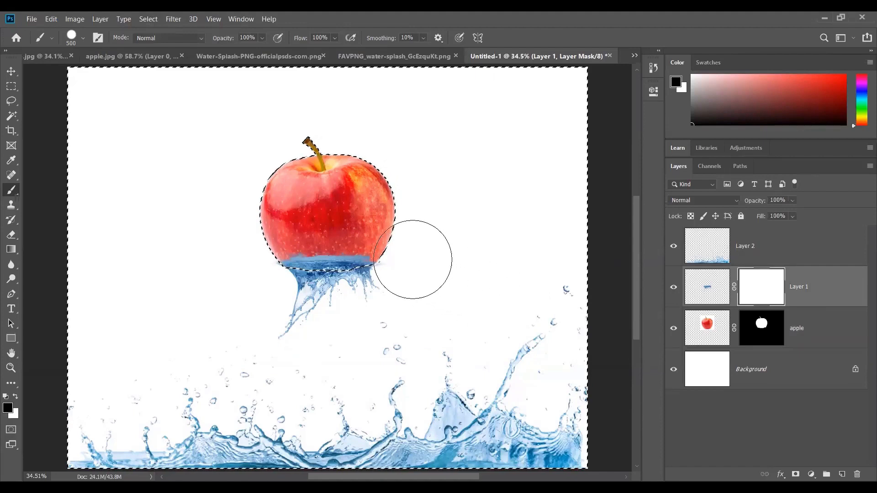
pyautogui.click(410, 242)
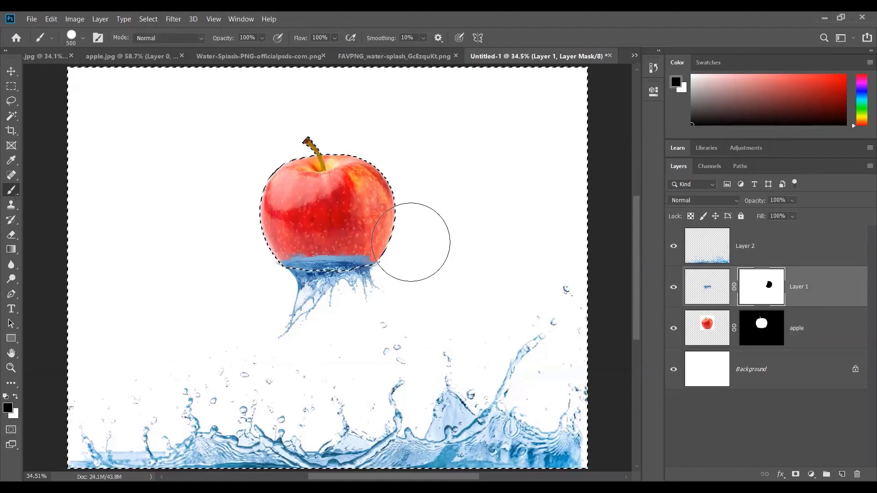
pyautogui.click(243, 270)
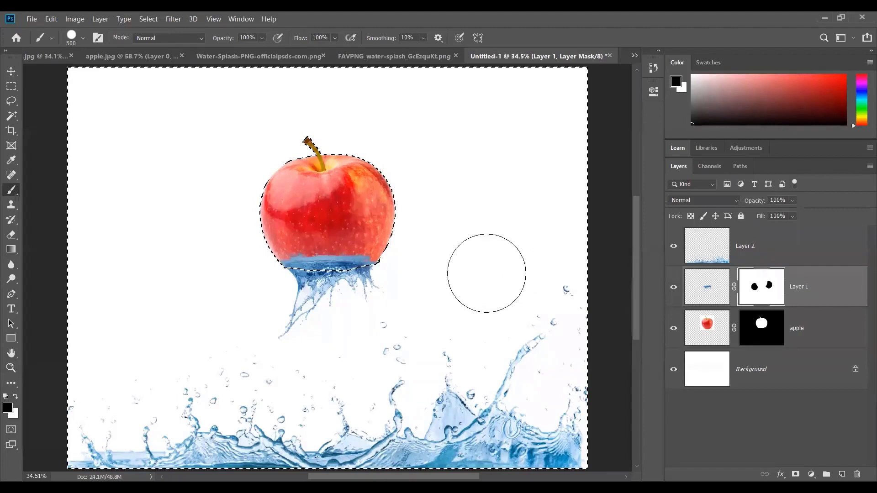
pyautogui.hotkey('ctrl', 'd')
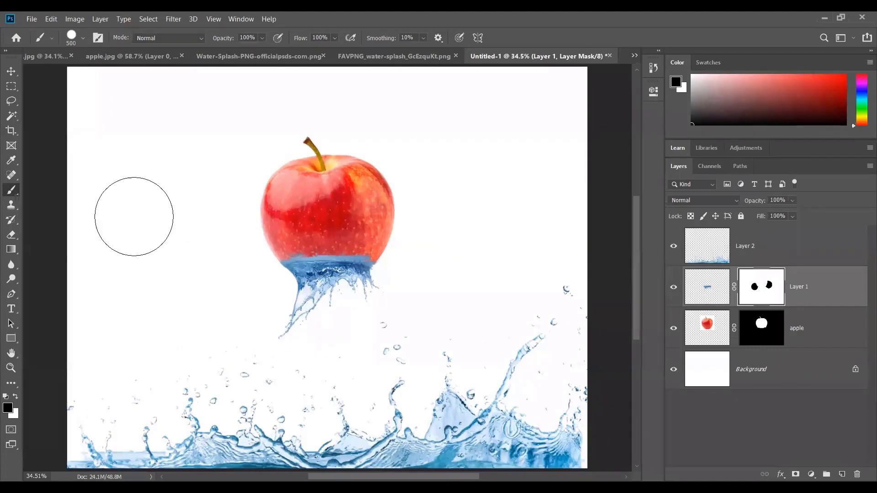
# Step: Merge Layer 2, Layer 1 and the apple layer into a single layer above the Background
pyautogui.click(12, 86)
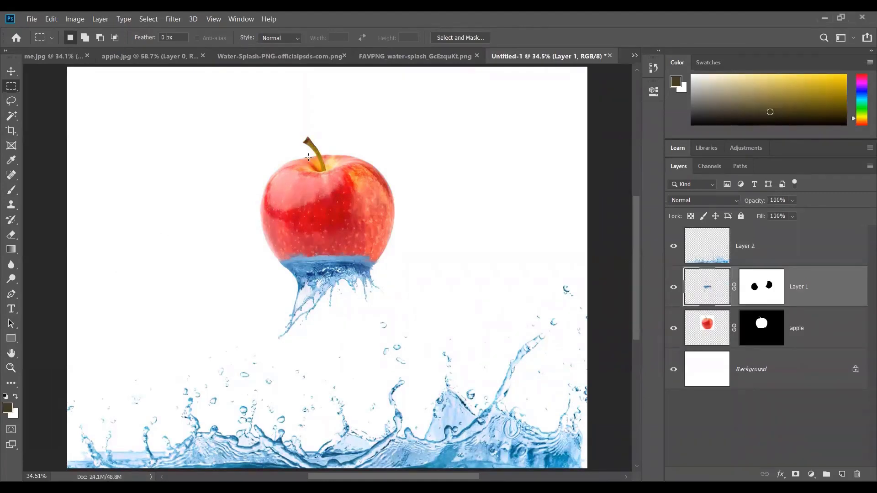
pyautogui.click(771, 246)
pyautogui.keyDown('shift'); pyautogui.click(799, 331); pyautogui.keyUp('shift')
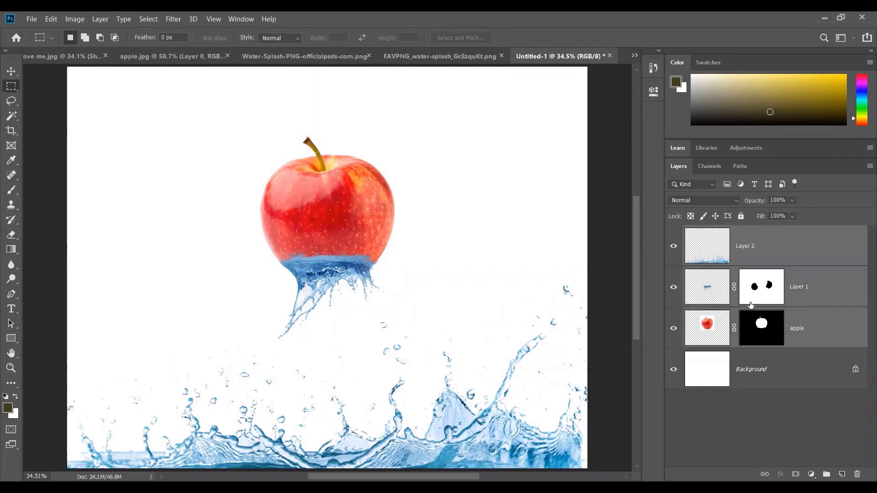
pyautogui.click(98, 20)
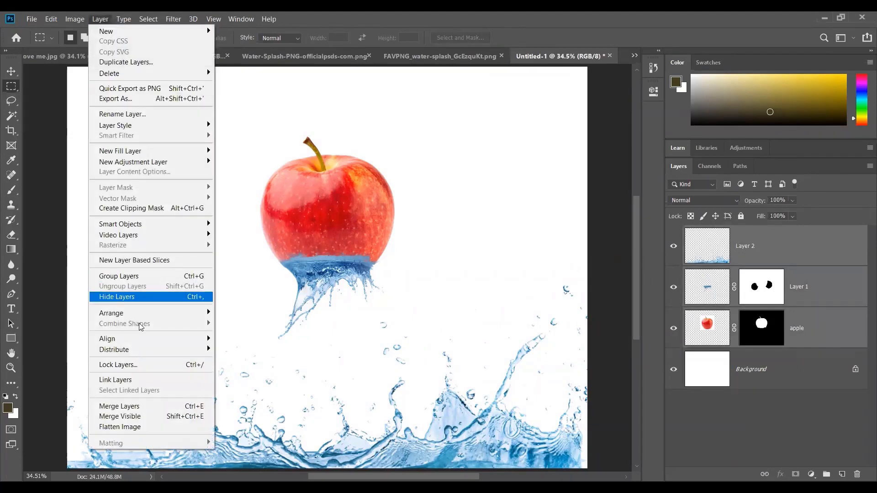
pyautogui.click(864, 179)
pyautogui.click(869, 167)
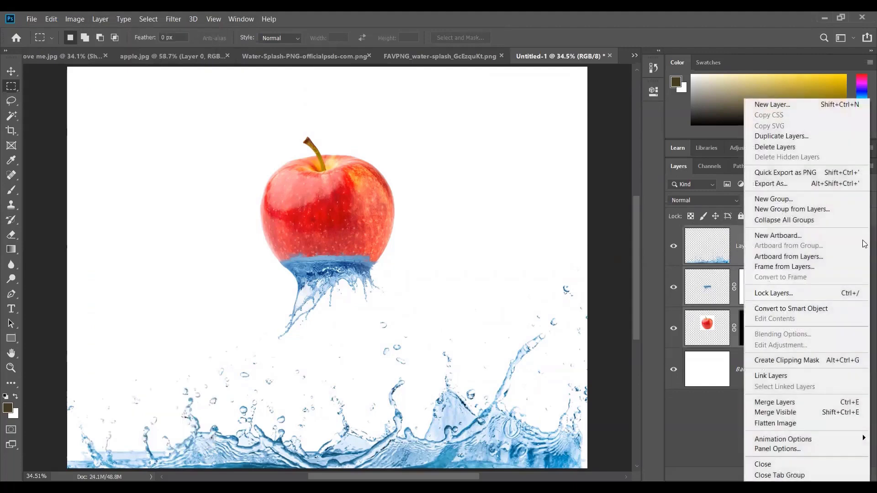
pyautogui.click(705, 429)
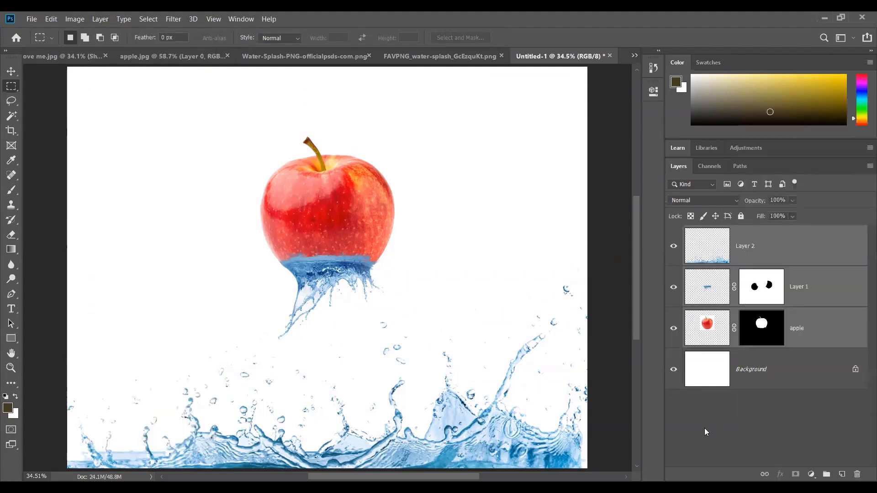
pyautogui.hotkey('ctrl', 'e')
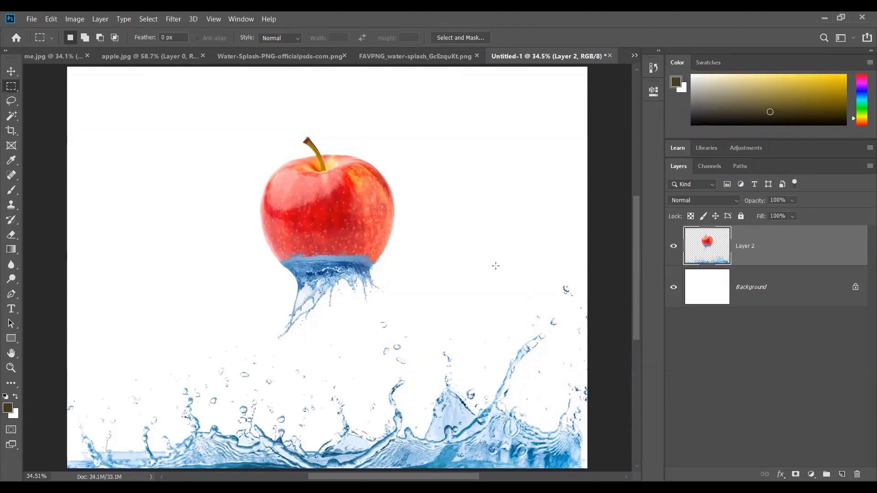
# Step: Add a Color Overlay effect to the merged Layer 2, leaving Satin turned off
pyautogui.click(782, 475)
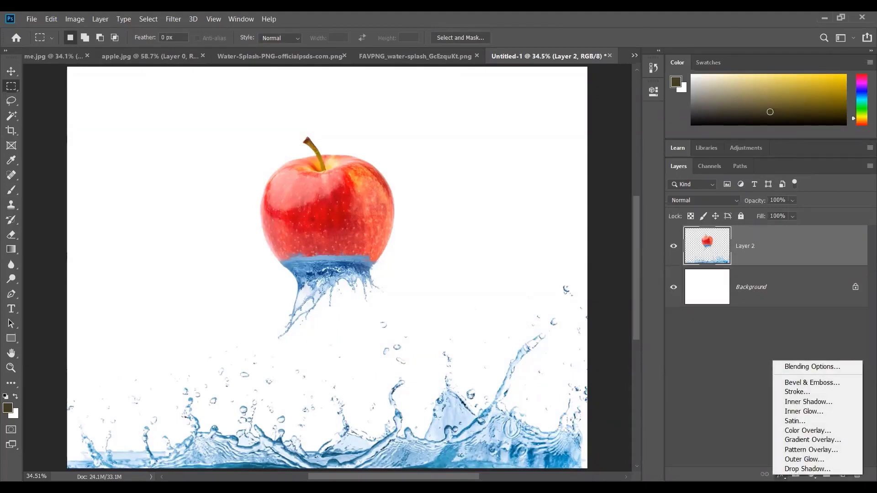
pyautogui.click(795, 421)
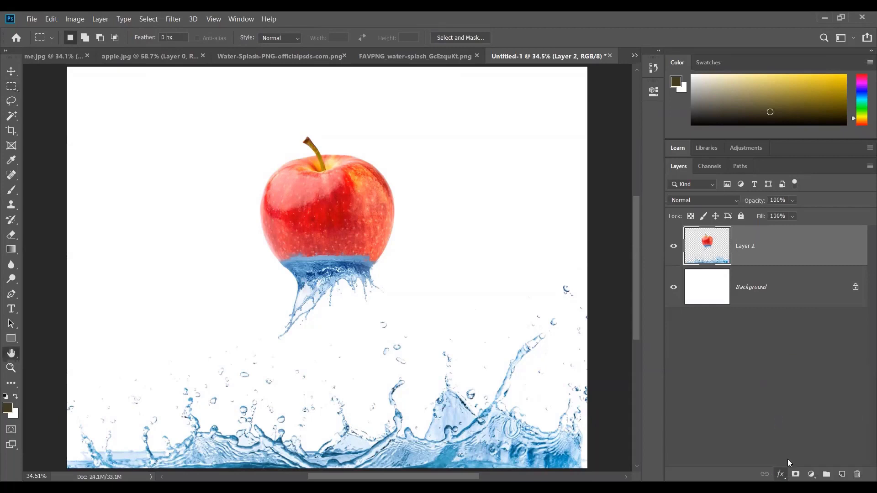
pyautogui.click(438, 255)
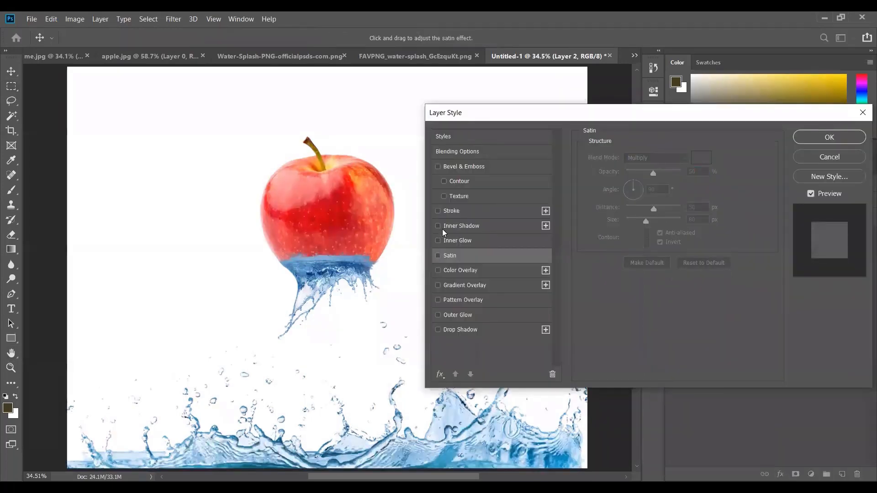
pyautogui.click(462, 270)
# Step: Try the color overlay in Normal blend mode with the gray 787878
pyautogui.click(683, 157)
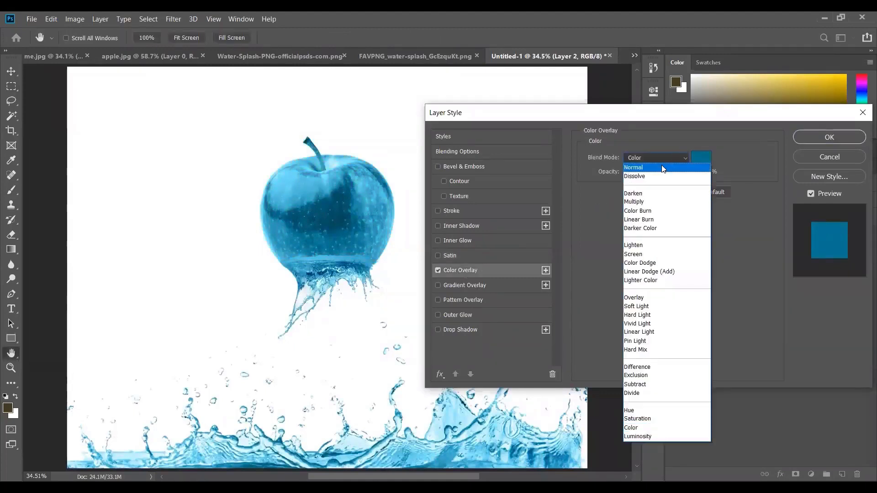
pyautogui.click(653, 166)
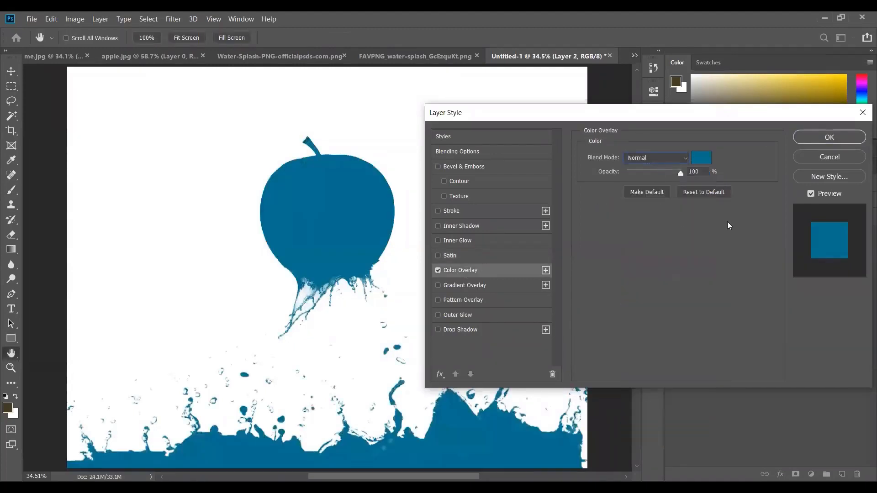
pyautogui.click(701, 159)
pyautogui.moveTo(505, 250); pyautogui.dragTo(446, 247)
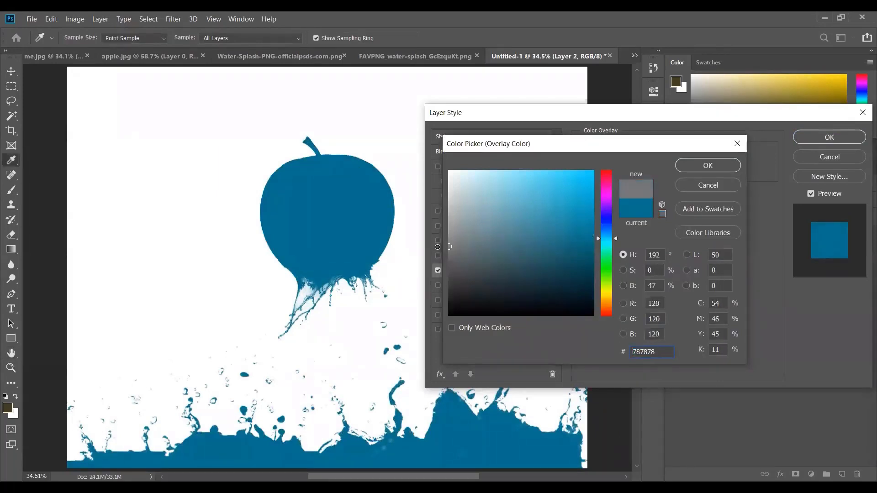
pyautogui.click(707, 165)
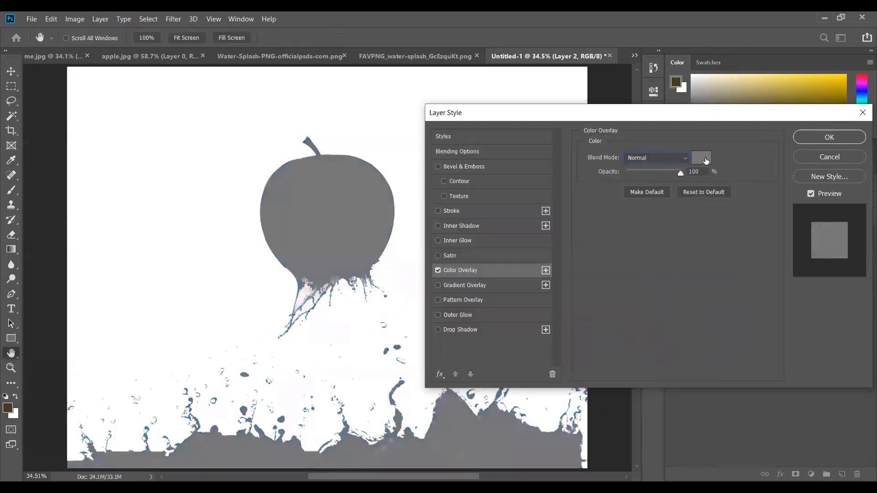
# Step: Set the overlay color to 03728e with the Color blend mode, and apply the layer style
pyautogui.click(705, 160)
pyautogui.write('03728e')
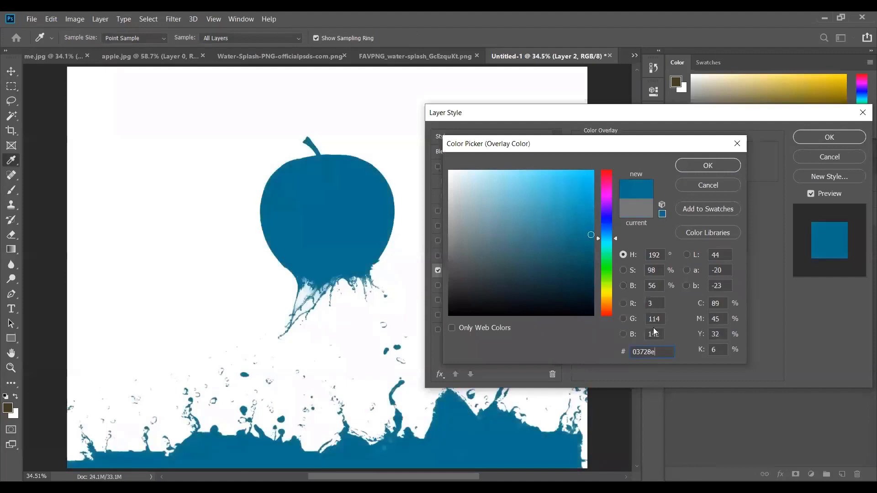
pyautogui.click(706, 166)
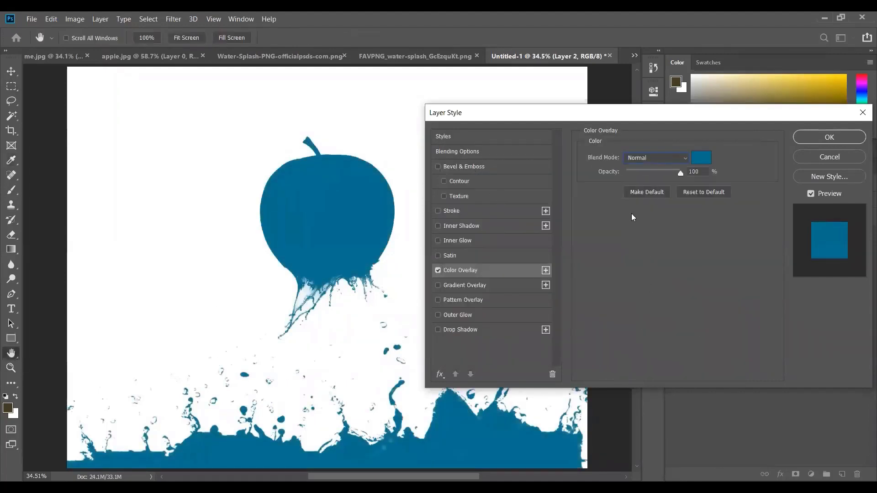
pyautogui.click(655, 158)
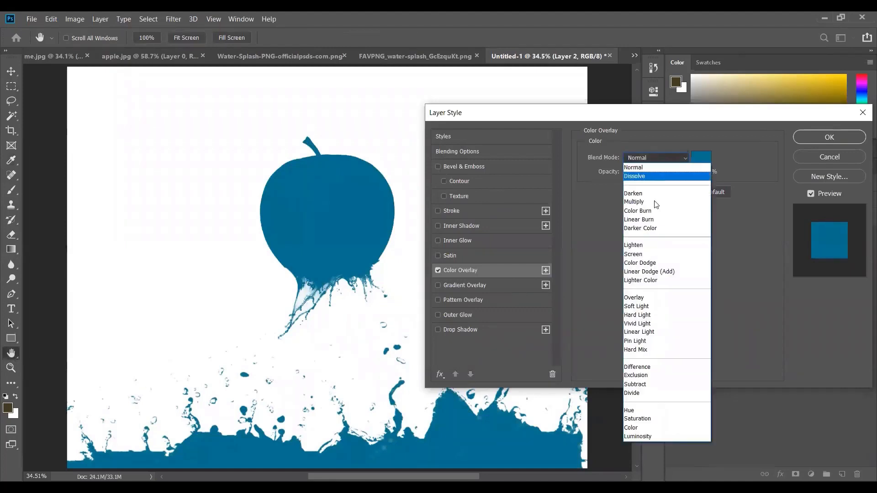
pyautogui.click(639, 429)
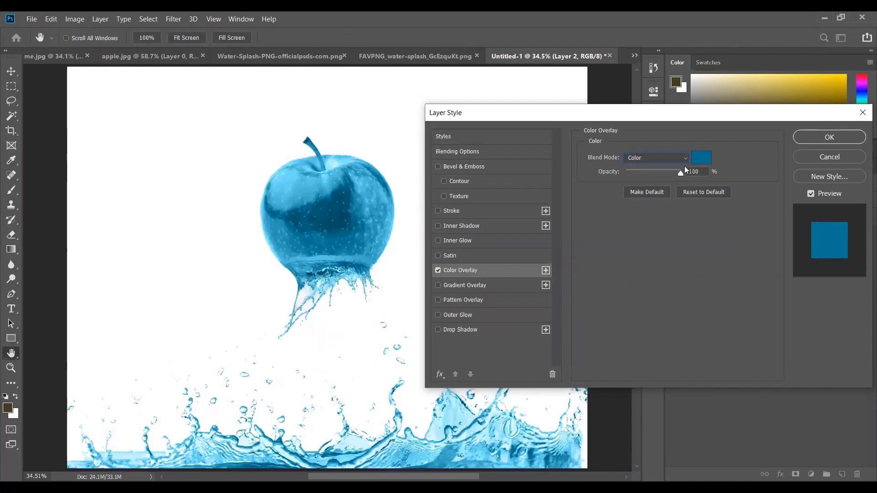
pyautogui.click(814, 137)
pyautogui.press('m')
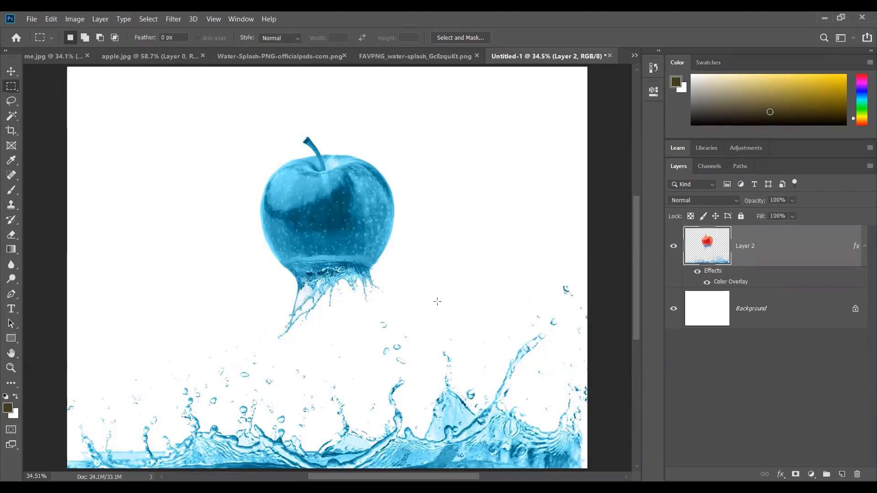
# Step: Add a gradient fill layer named Gradient directly above the Background layer
pyautogui.click(722, 317)
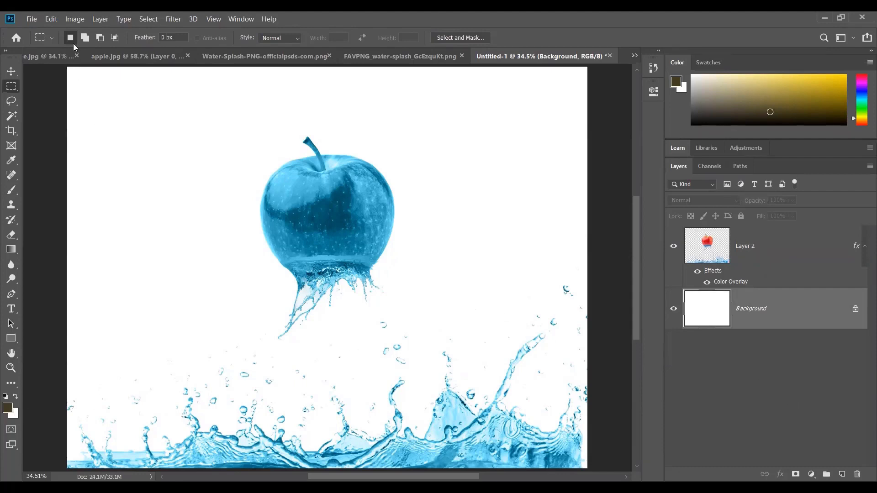
pyautogui.click(102, 19)
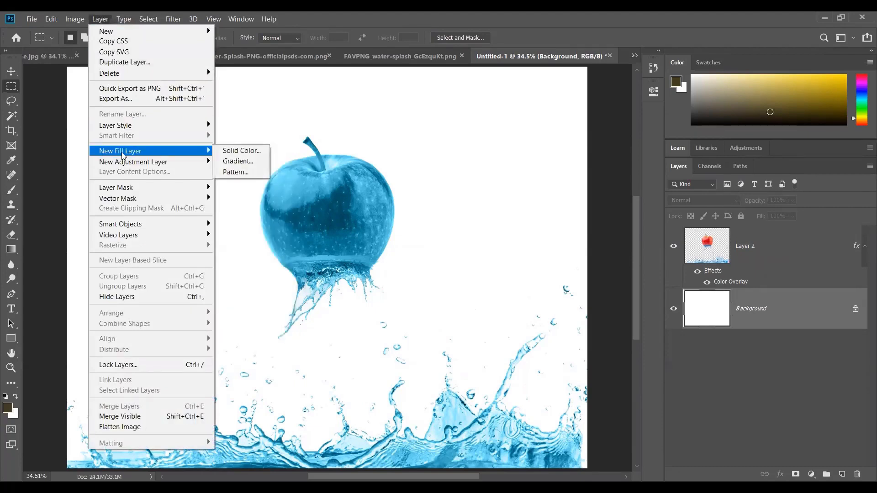
pyautogui.click(224, 160)
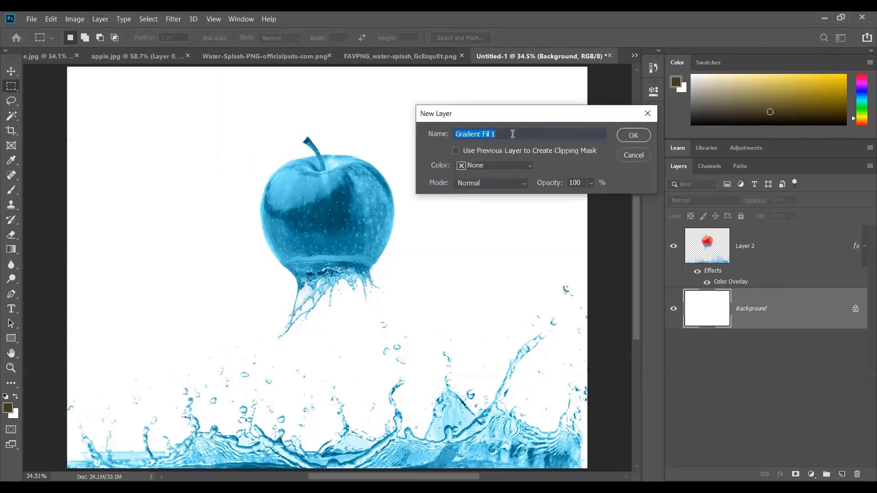
pyautogui.click(512, 134)
pyautogui.press('BackSpace')
pyautogui.press('BackSpace')
pyautogui.press('BackSpace')
pyautogui.press('BackSpace')
pyautogui.press('BackSpace')
pyautogui.press('BackSpace')
pyautogui.press('BackSpace')
pyautogui.click(633, 135)
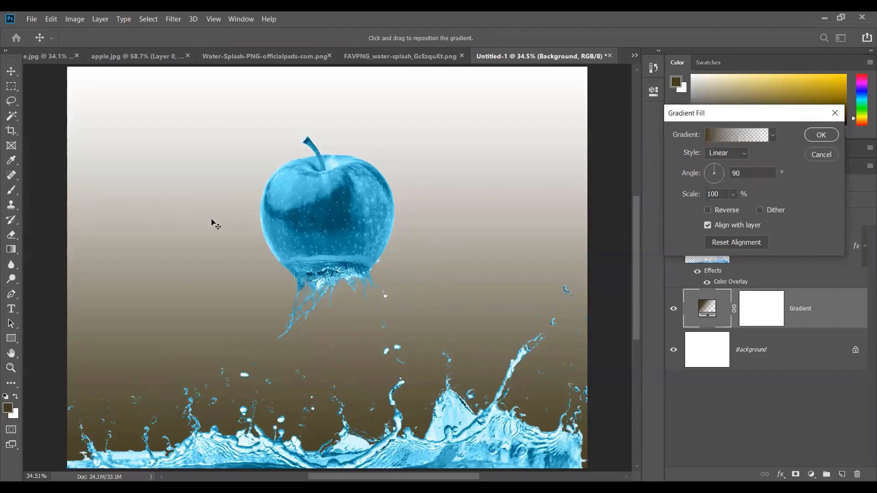
# Step: Try several preset gradients for the fill, including Red, Green and Orange, Yellow, Orange, and settle on Black, White
pyautogui.click(733, 135)
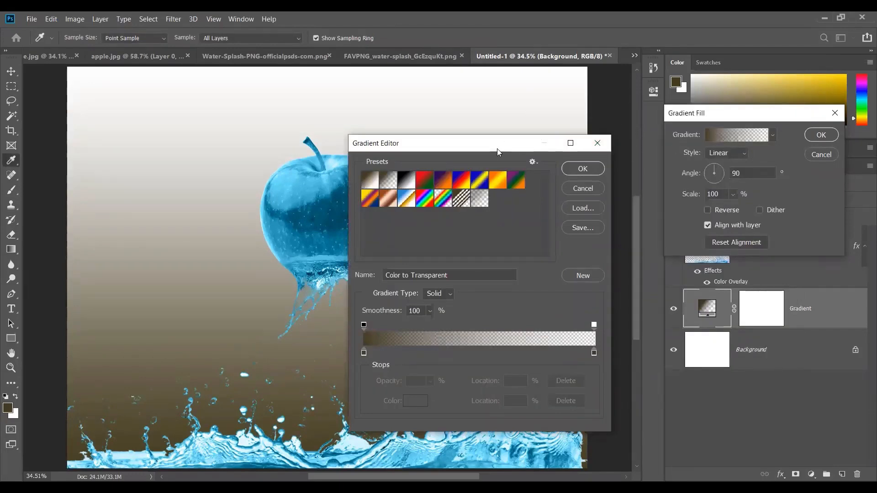
pyautogui.moveTo(497, 149); pyautogui.dragTo(724, 102)
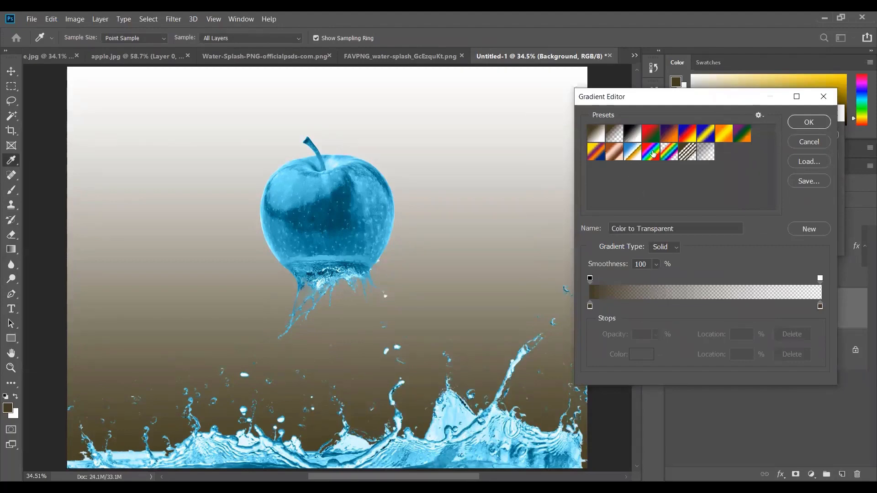
pyautogui.click(635, 134)
pyautogui.click(651, 136)
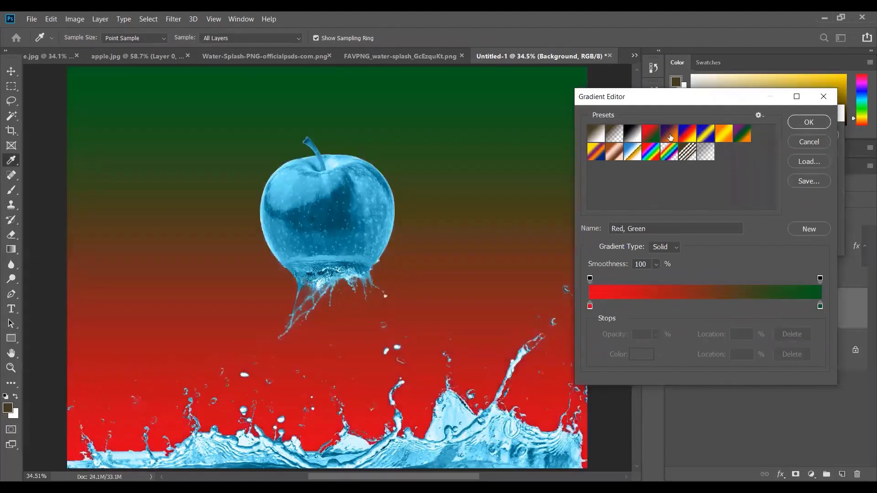
pyautogui.click(670, 136)
pyautogui.click(692, 138)
pyautogui.click(705, 140)
pyautogui.click(724, 136)
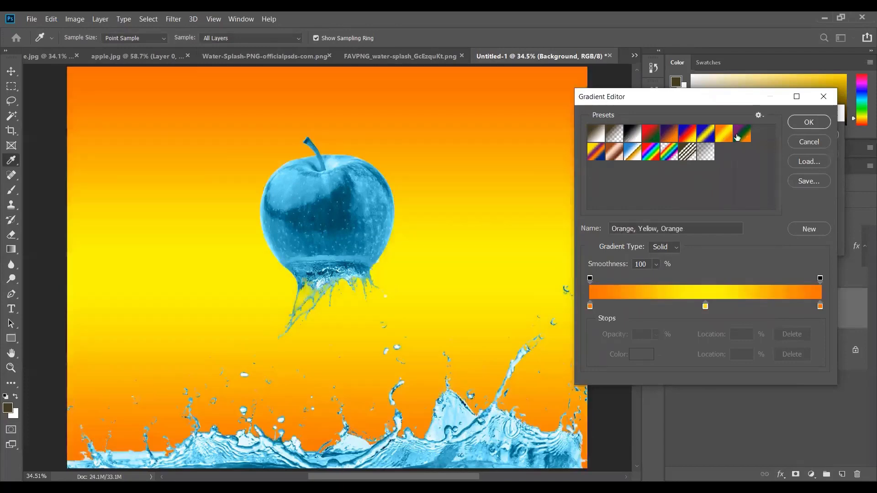
pyautogui.click(742, 134)
pyautogui.click(639, 134)
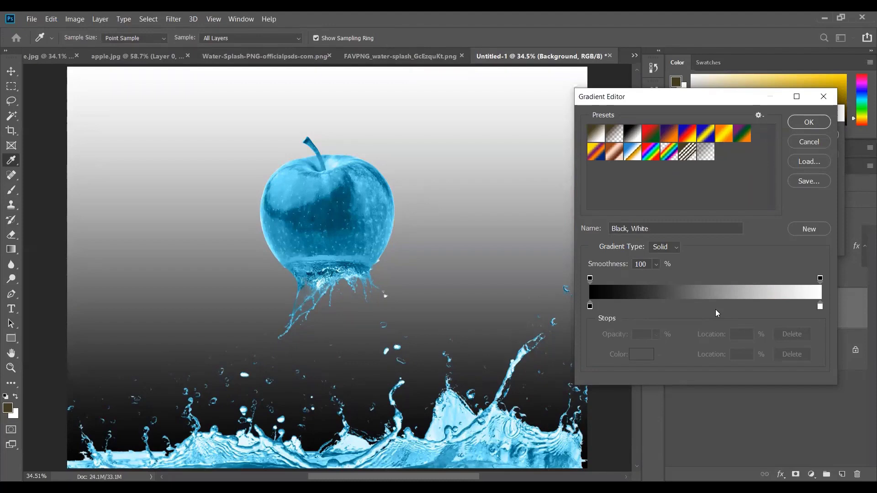
# Step: Set the gradient's starting color stop to the dark blue 014f64 sampled from the apple's shadow
pyautogui.click(591, 307)
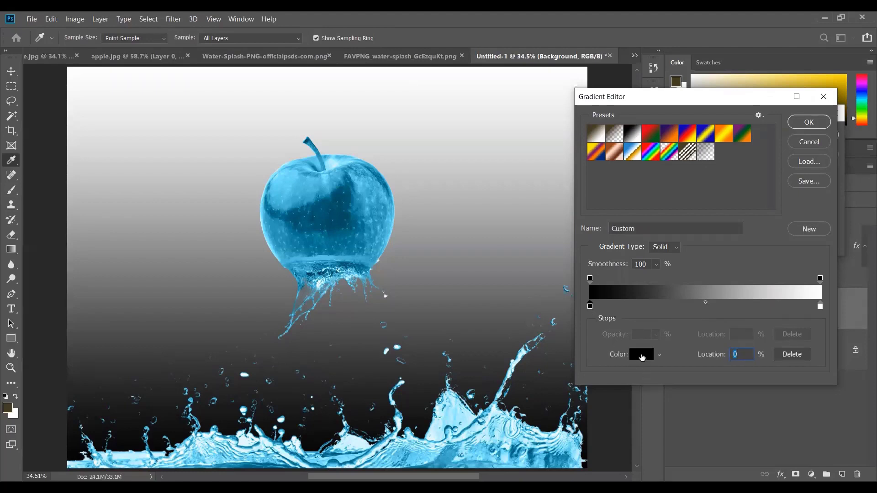
pyautogui.click(641, 355)
pyautogui.click(710, 186)
pyautogui.click(641, 355)
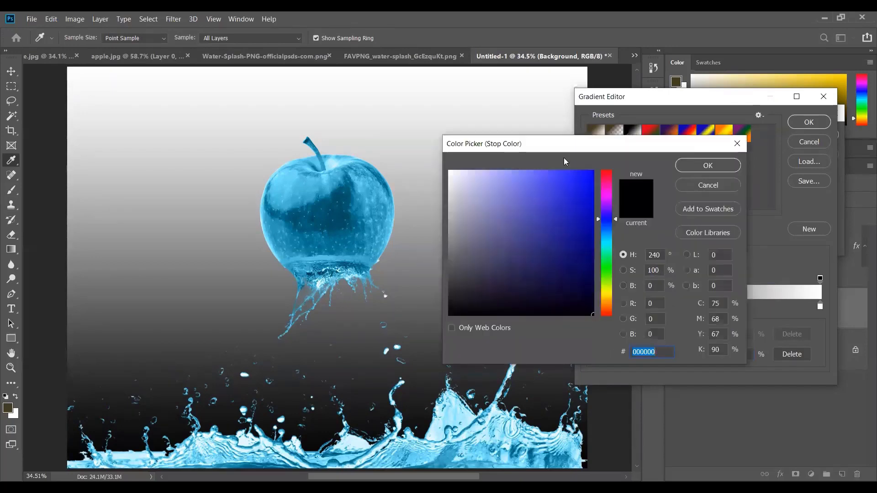
pyautogui.moveTo(559, 144); pyautogui.dragTo(629, 172)
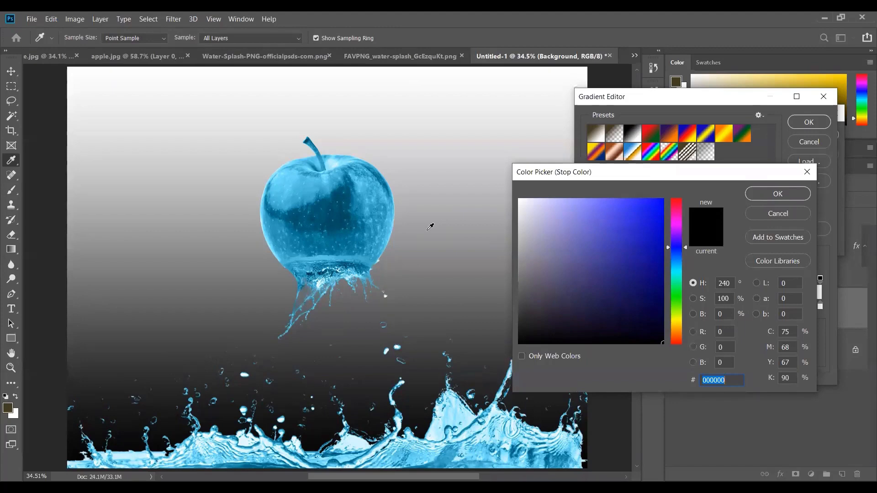
pyautogui.click(330, 210)
pyautogui.click(325, 212)
pyautogui.click(324, 213)
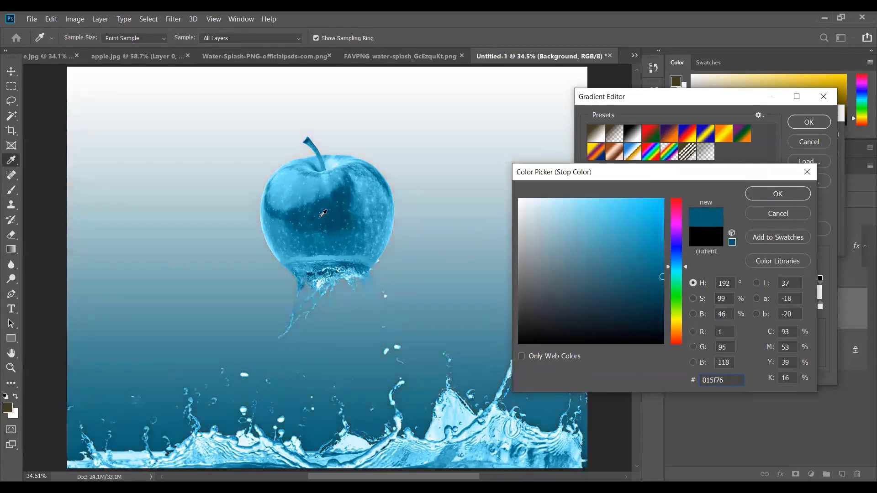
pyautogui.click(324, 213)
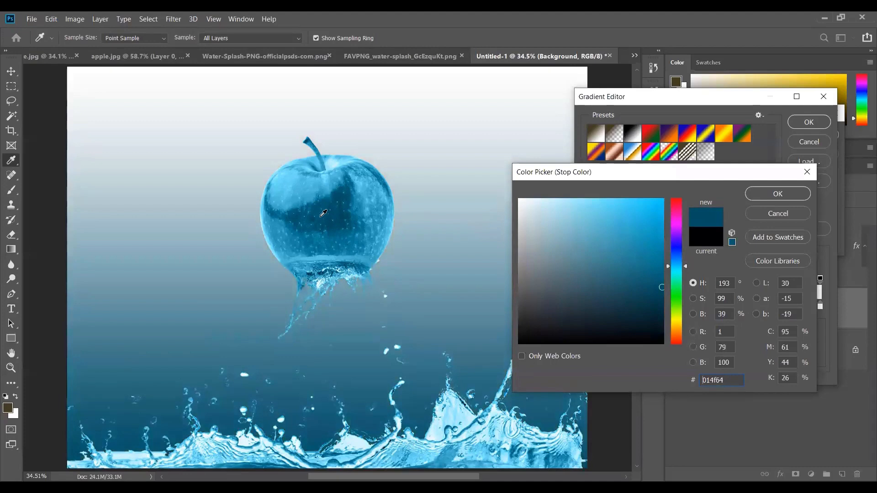
pyautogui.click(760, 195)
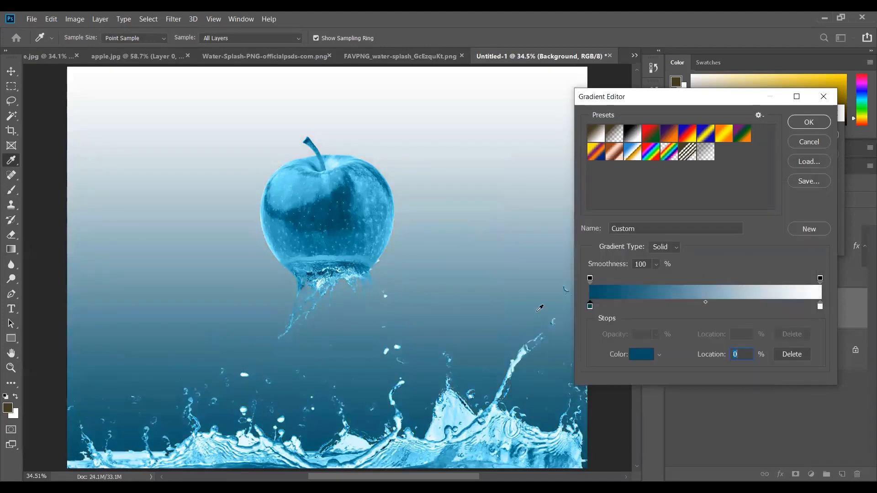
# Step: Set the gradient's end color stop to the pale blue baf1ff sampled from the apple's highlight, and accept the gradient
pyautogui.click(820, 306)
pyautogui.doubleClick(820, 306)
pyautogui.click(278, 192)
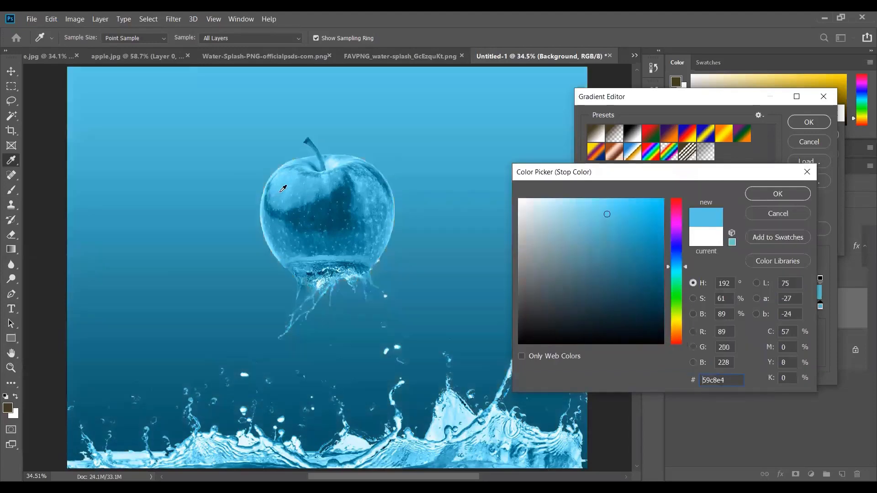
pyautogui.click(285, 186)
pyautogui.click(285, 184)
pyautogui.click(288, 178)
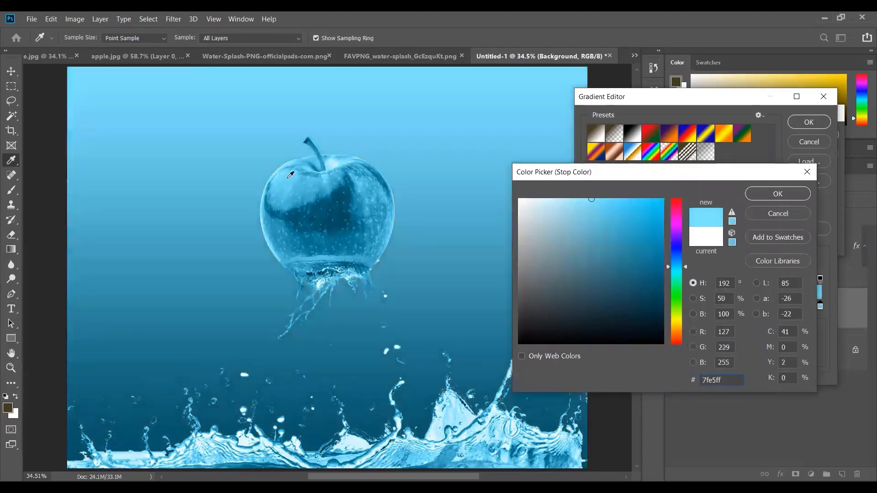
pyautogui.click(290, 171)
pyautogui.click(338, 159)
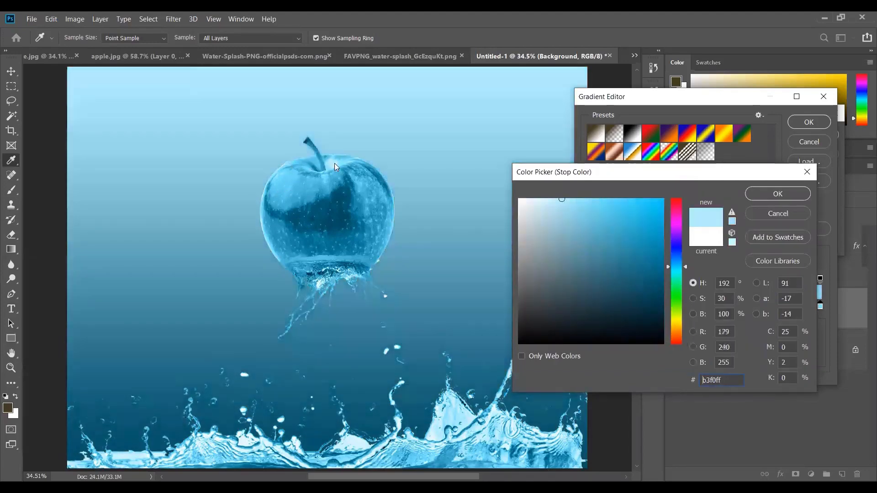
pyautogui.click(289, 176)
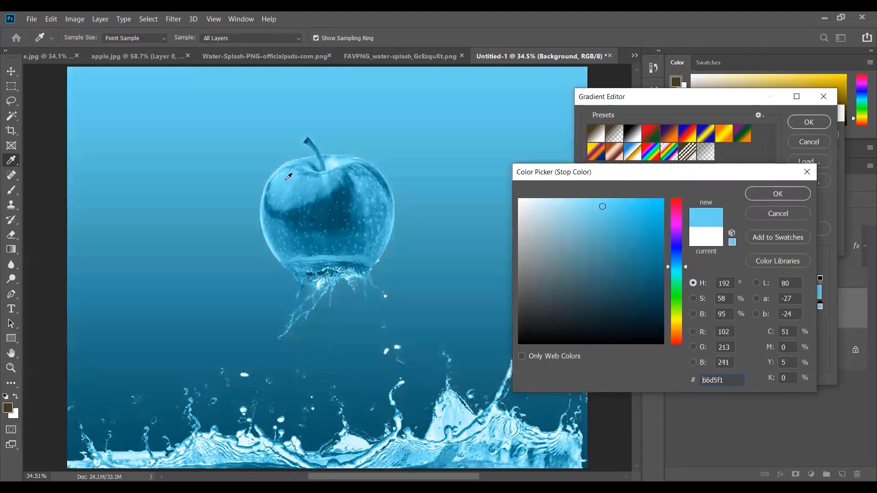
pyautogui.click(326, 161)
pyautogui.click(336, 158)
pyautogui.click(336, 158)
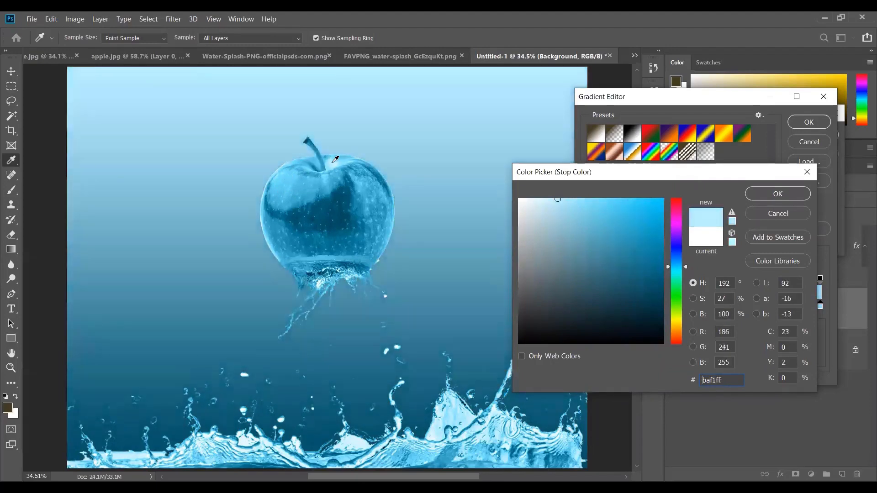
pyautogui.click(776, 194)
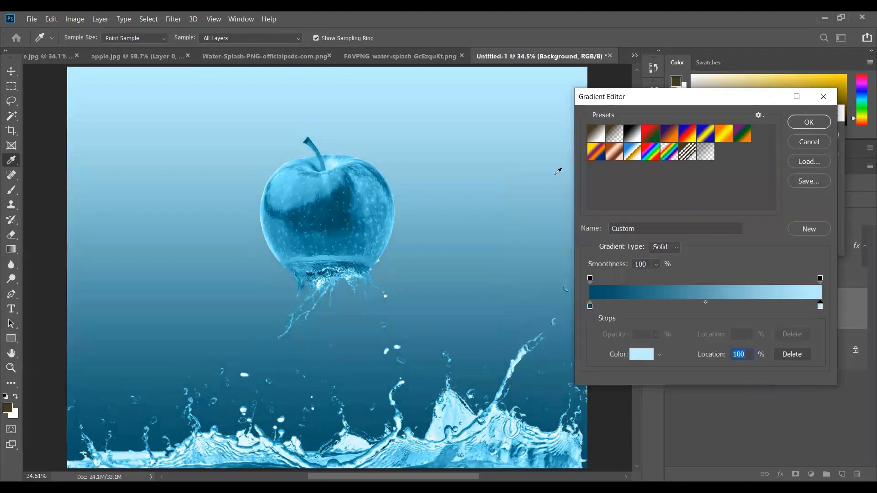
pyautogui.click(807, 122)
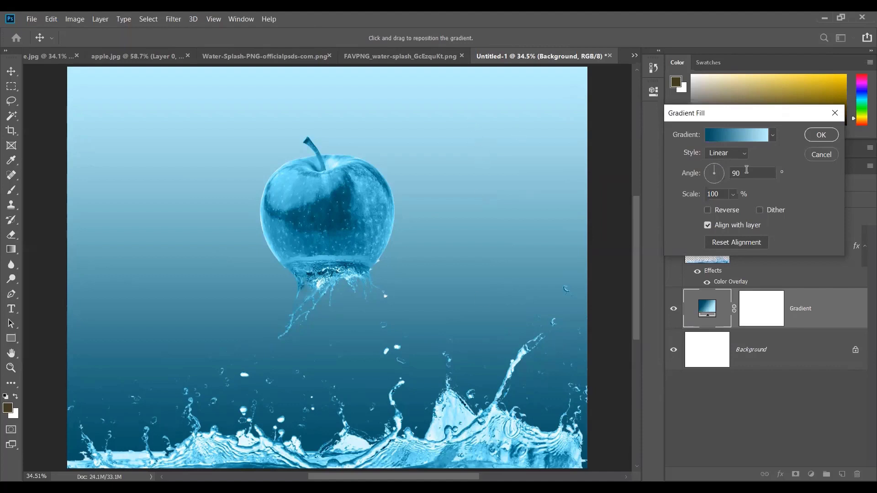
# Step: Change the gradient fill to the Radial style with its colors reversed
pyautogui.click(728, 154)
pyautogui.click(726, 174)
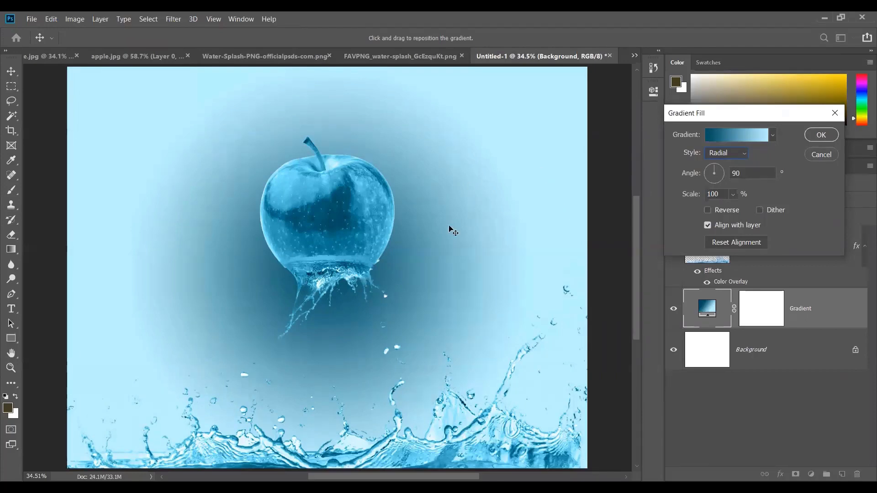
pyautogui.click(709, 210)
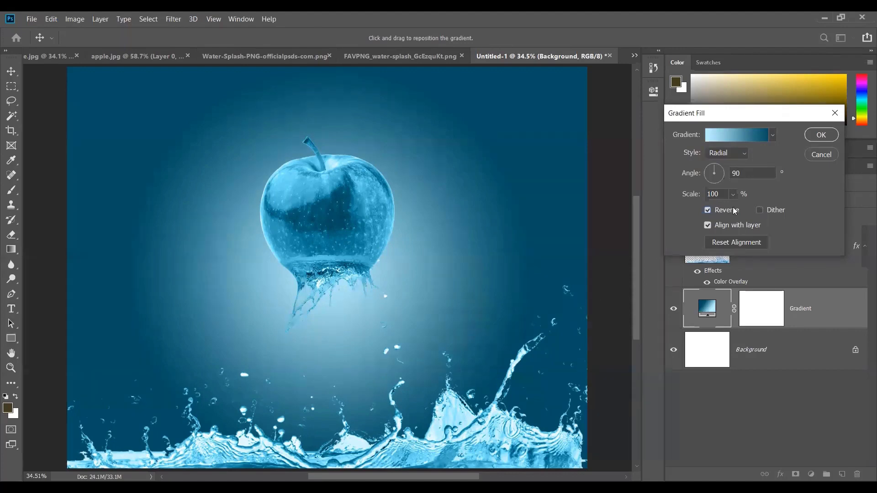
# Step: Center the radial glow behind the apple and set the gradient scale to 60%
pyautogui.moveTo(349, 309); pyautogui.dragTo(342, 246)
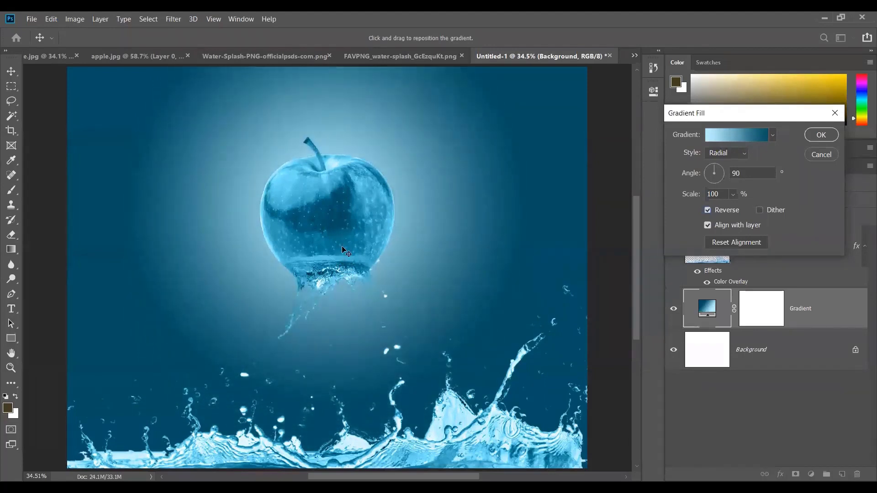
pyautogui.click(725, 194)
pyautogui.hotkey('shift', 'Down')
pyautogui.hotkey('shift', 'Down')
pyautogui.hotkey('shift', 'Down')
pyautogui.hotkey('shift', 'Down')
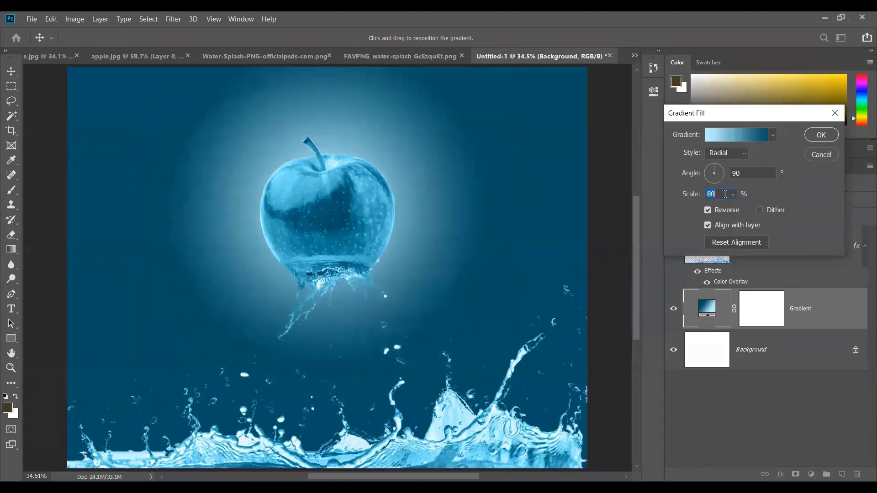
pyautogui.hotkey('shift', 'Up')
pyautogui.hotkey('shift', 'Down')
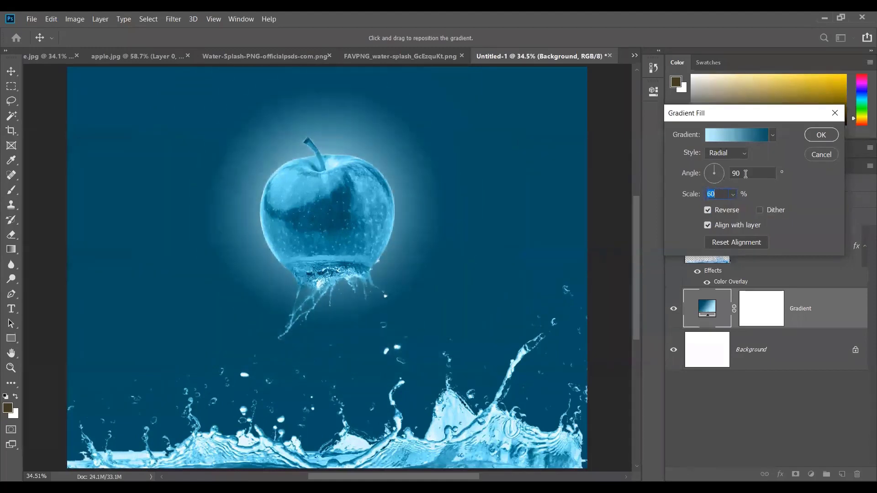
pyautogui.moveTo(407, 208); pyautogui.dragTo(406, 220)
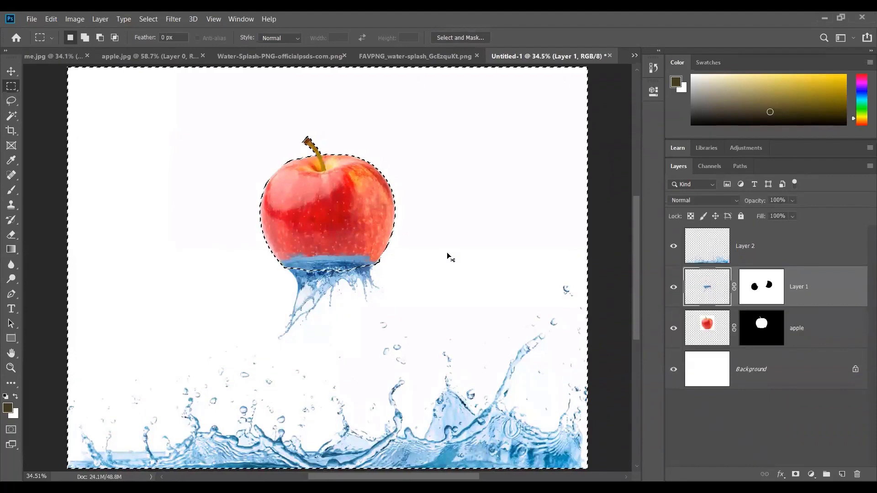
# Step: Step through the edit history to the state just before the layer merge, with Layer 1's mask painted and no active selection
pyautogui.hotkey('ctrl', 'z')
pyautogui.hotkey('ctrl', 'z')
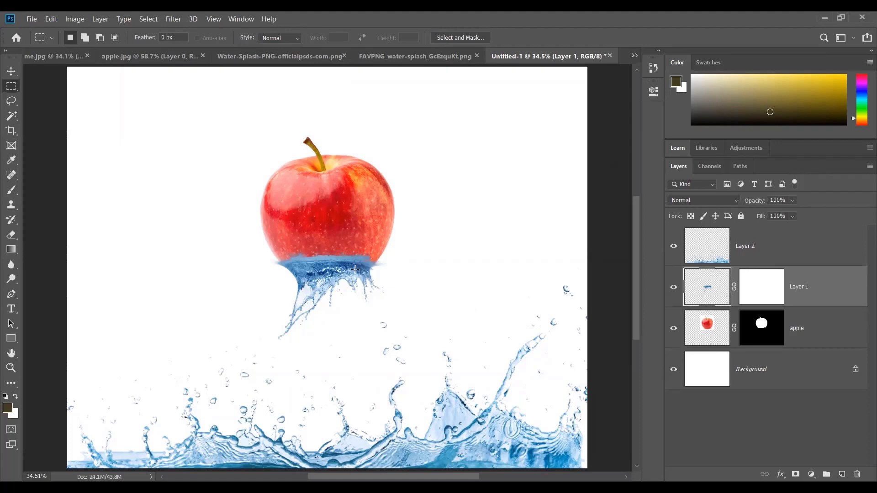
pyautogui.hotkey('ctrl', 'shift', 'z')
pyautogui.hotkey('ctrl', 'shift', 'z')
pyautogui.hotkey('ctrl', 'shift', 'z')
pyautogui.hotkey('ctrl', 'shift', 'z')
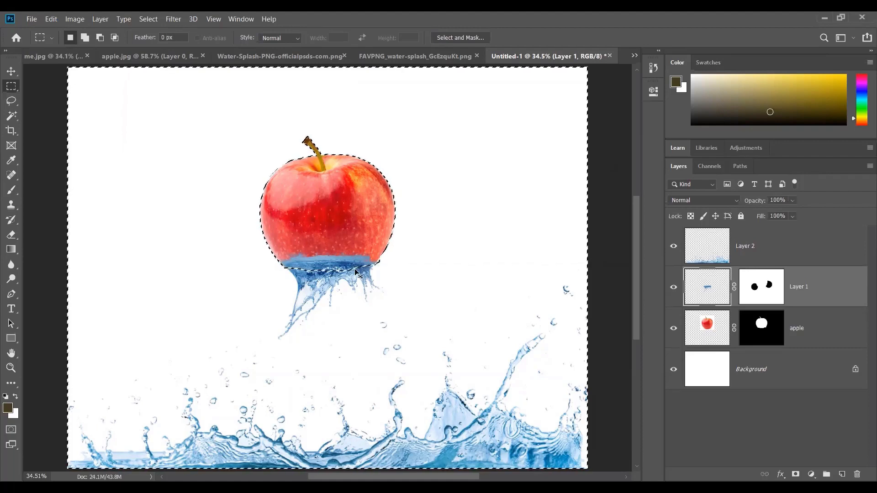
pyautogui.hotkey('ctrl', 'shift', 'z')
pyautogui.hotkey('ctrl', 'shift', 'z')
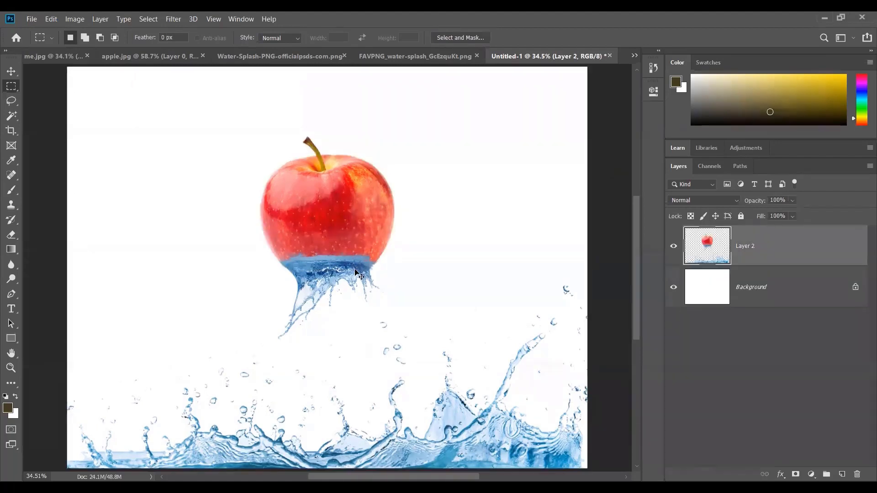
pyautogui.hotkey('ctrl', 'z')
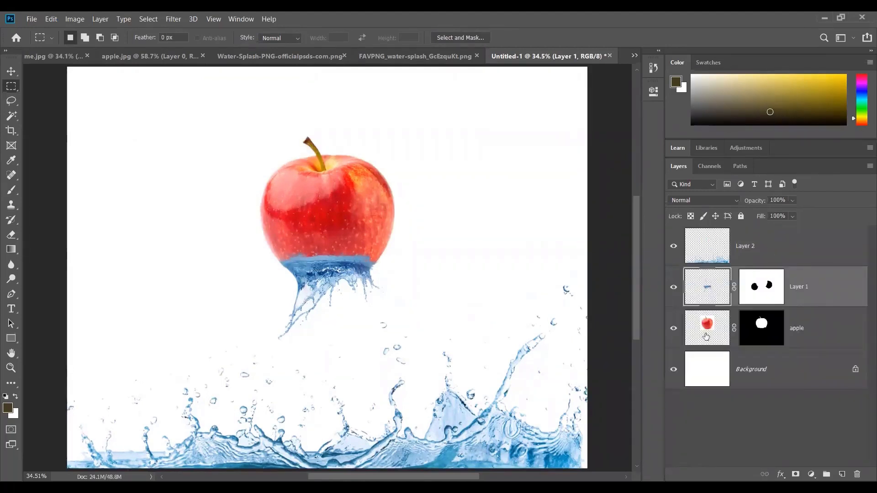
pyautogui.click(714, 251)
pyautogui.keyDown('shift'); pyautogui.click(722, 329); pyautogui.keyUp('shift')
pyautogui.click(724, 250)
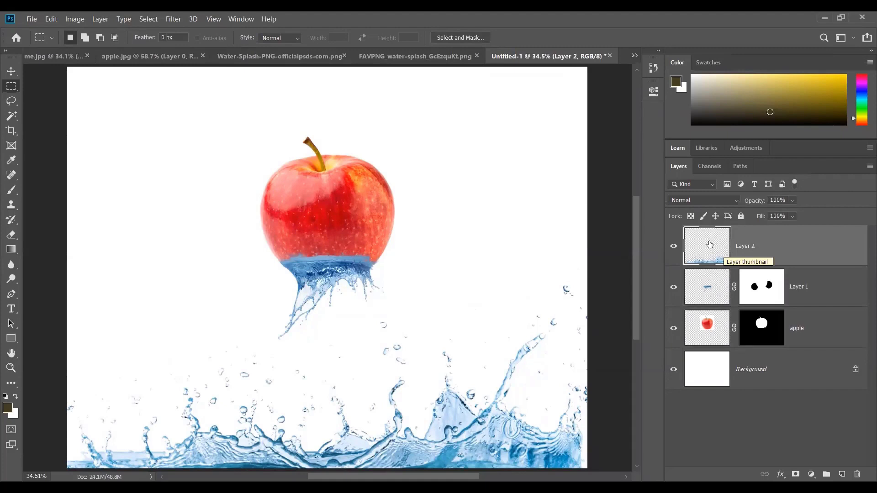
pyautogui.click(699, 332)
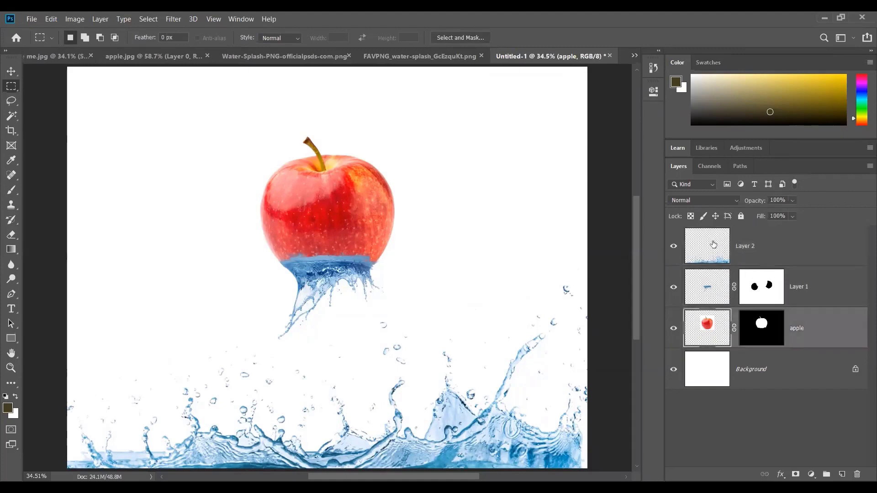
pyautogui.keyDown('shift'); pyautogui.click(709, 252); pyautogui.keyUp('shift')
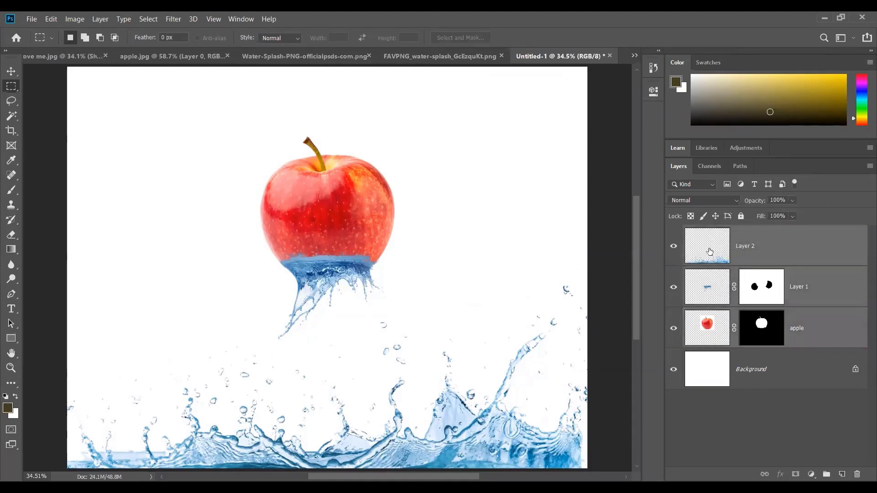
pyautogui.click(754, 438)
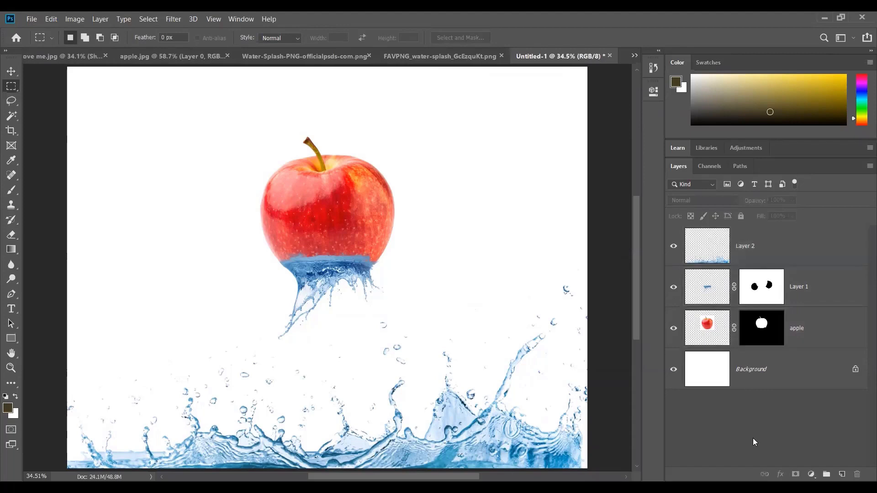
# Step: Select the apple layer, Layer 1 and Layer 2 together and merge them into a single layer above the Background
pyautogui.click(712, 334)
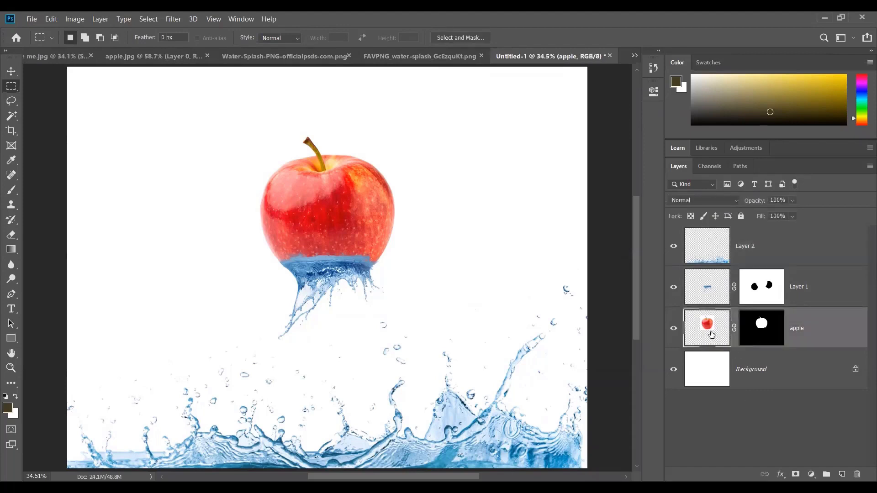
pyautogui.keyDown('shift'); pyautogui.click(707, 254); pyautogui.keyUp('shift')
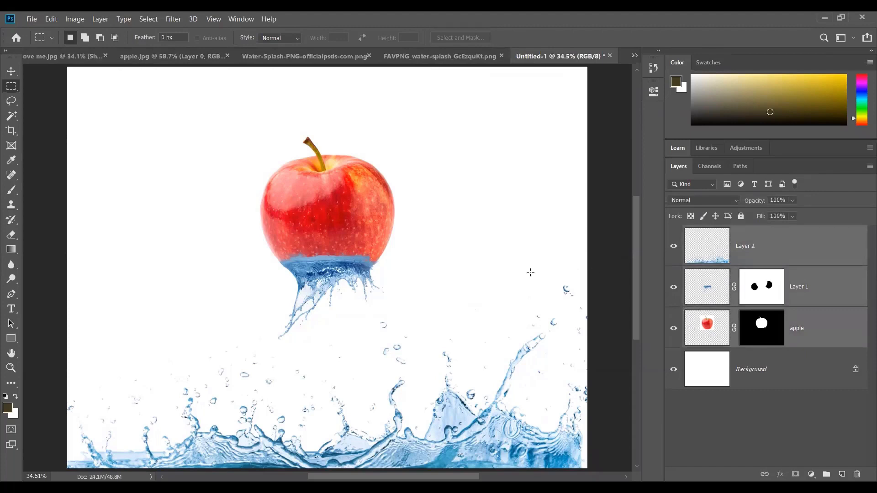
pyautogui.hotkey('ctrl', 'e')
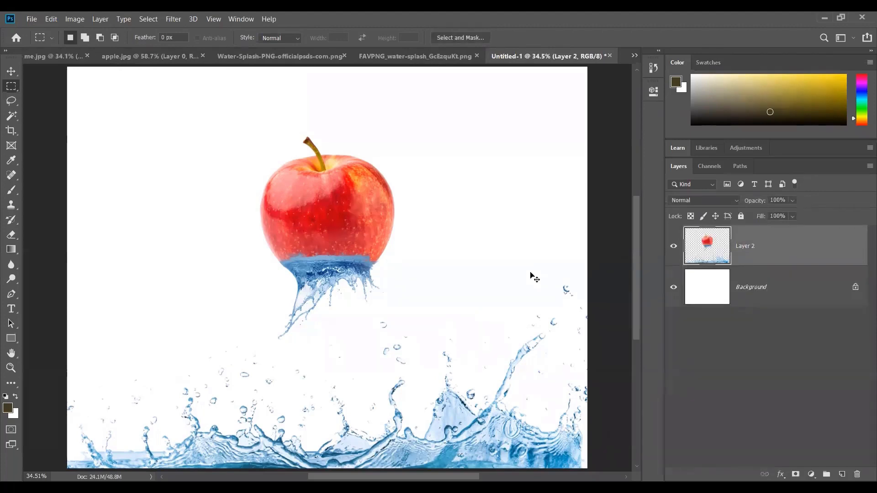
pyautogui.hotkey('ctrl', 'z')
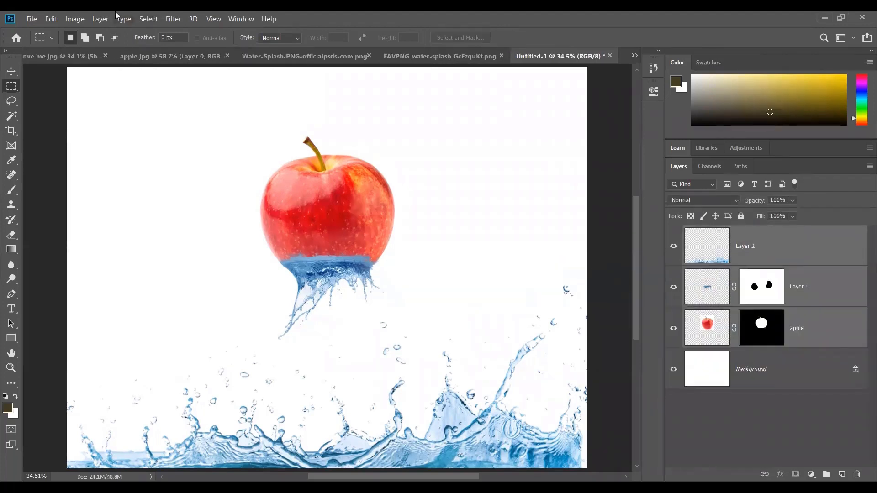
pyautogui.click(100, 19)
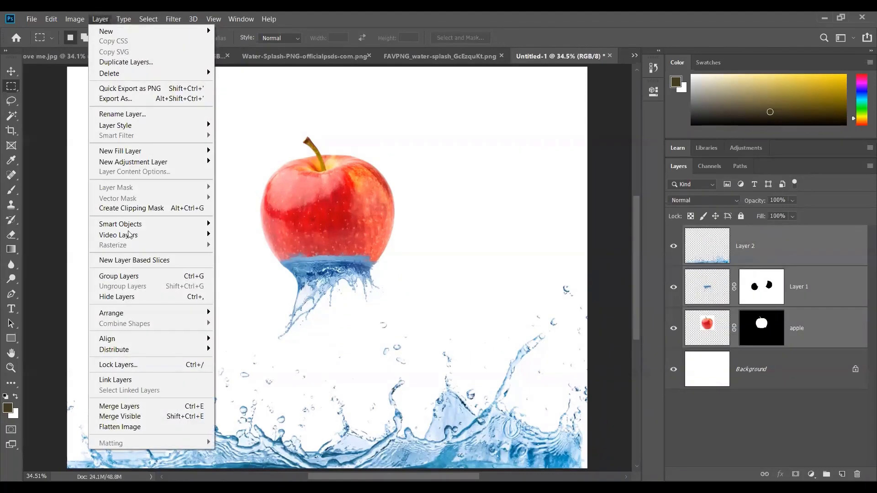
pyautogui.click(114, 407)
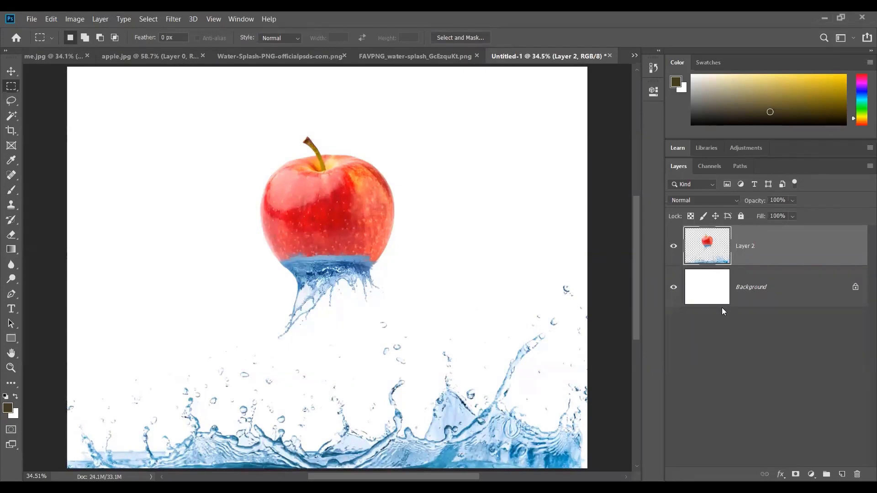
# Step: Add a blue Color Overlay effect to the merged layer with the Color blend mode at 100% opacity
pyautogui.click(781, 474)
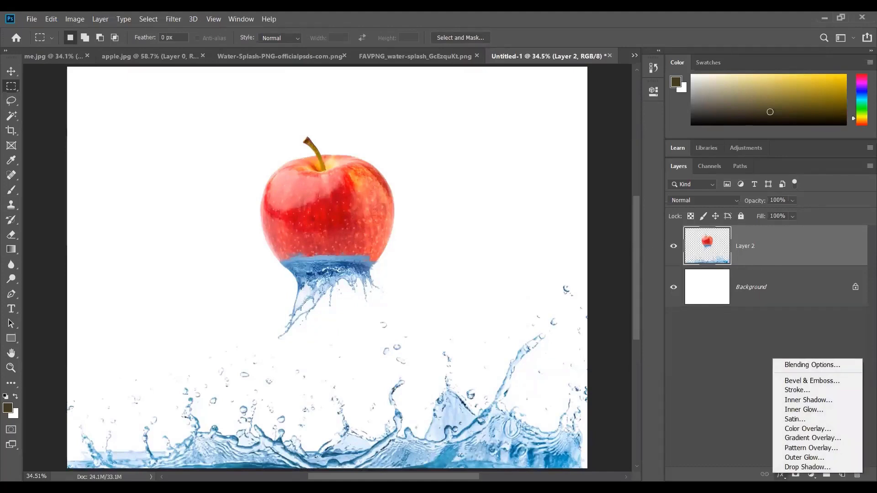
pyautogui.click(816, 429)
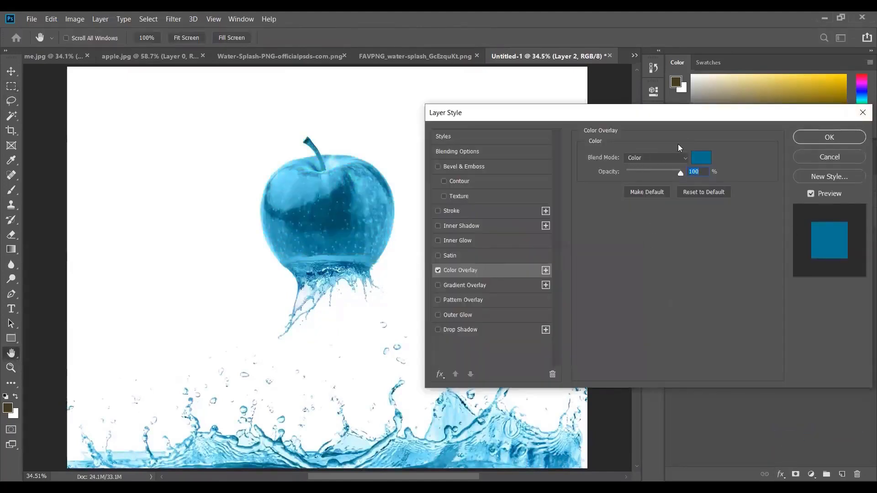
pyautogui.click(859, 137)
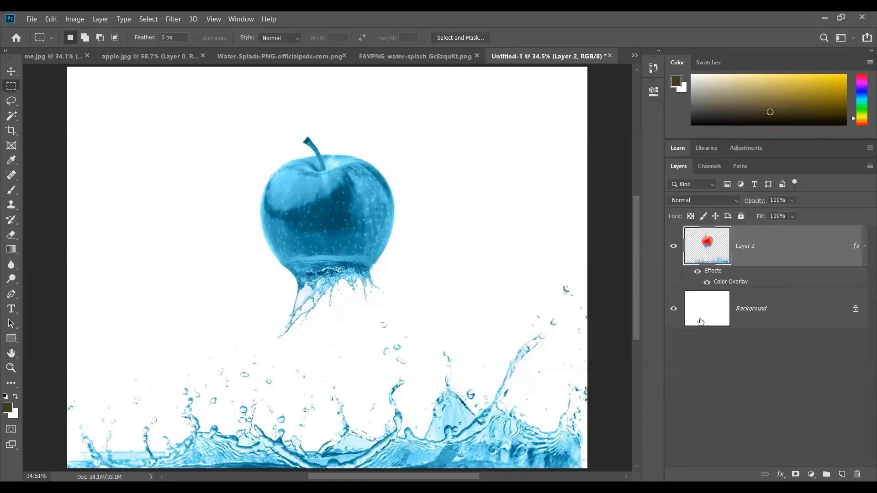
# Step: Add a gradient fill layer named Gradient Fill 1 directly above the Background layer
pyautogui.click(701, 320)
pyautogui.click(99, 19)
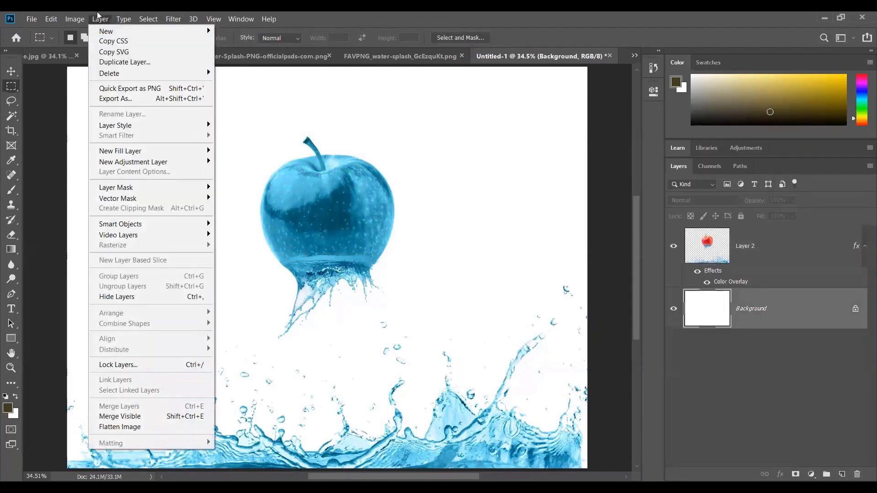
pyautogui.moveTo(197, 152)
pyautogui.click(235, 160)
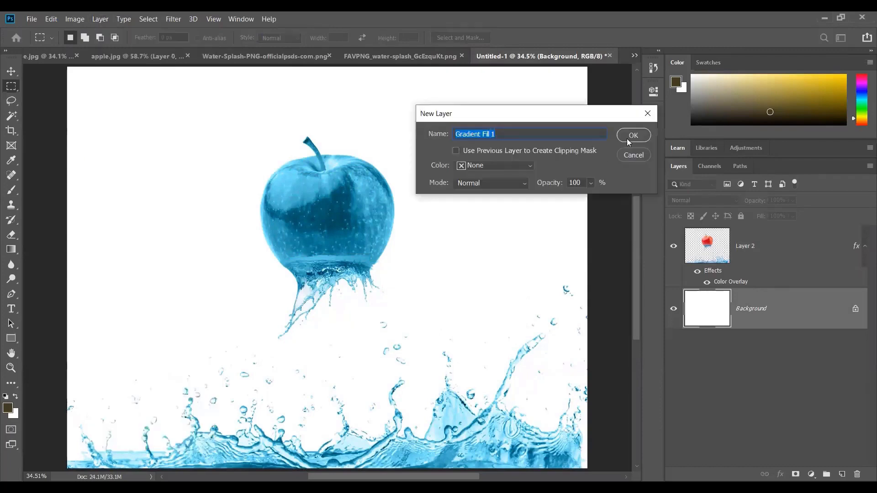
pyautogui.click(631, 136)
# Step: Edit the fill's gradient and set its start color stop to the dark blue 015267 sampled from the apple
pyautogui.click(736, 134)
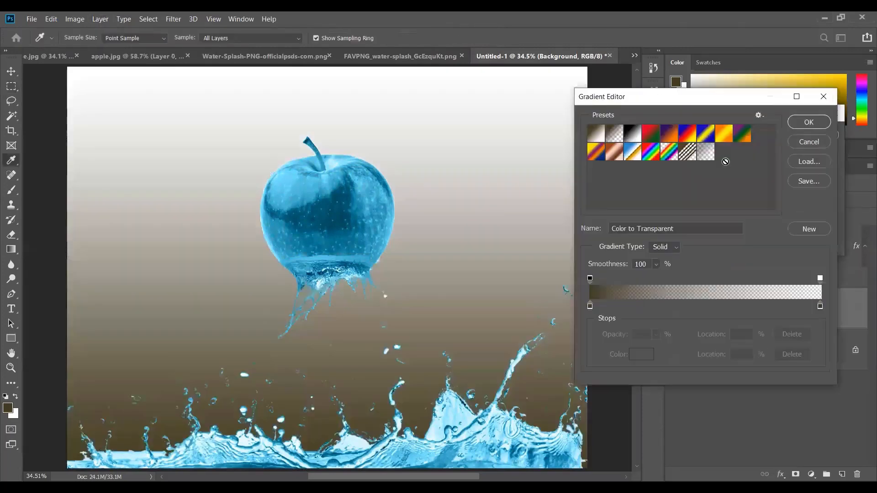
pyautogui.click(590, 307)
pyautogui.doubleClick(591, 307)
pyautogui.click(328, 207)
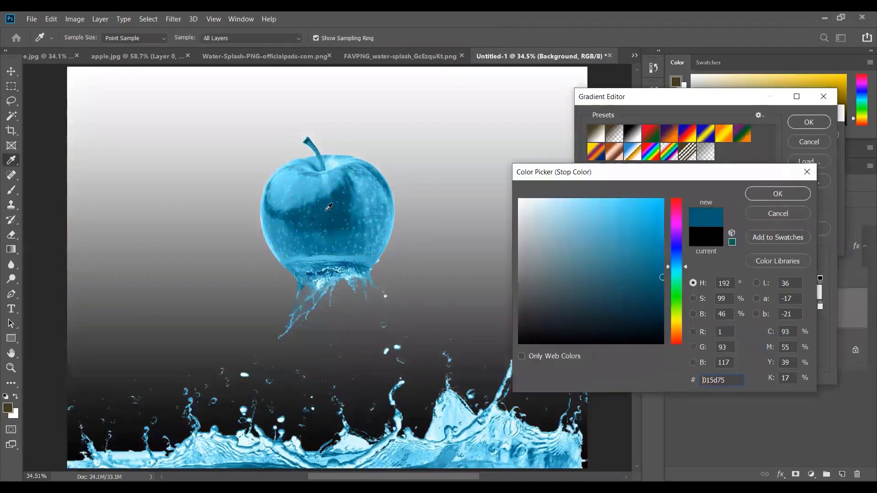
pyautogui.click(386, 207)
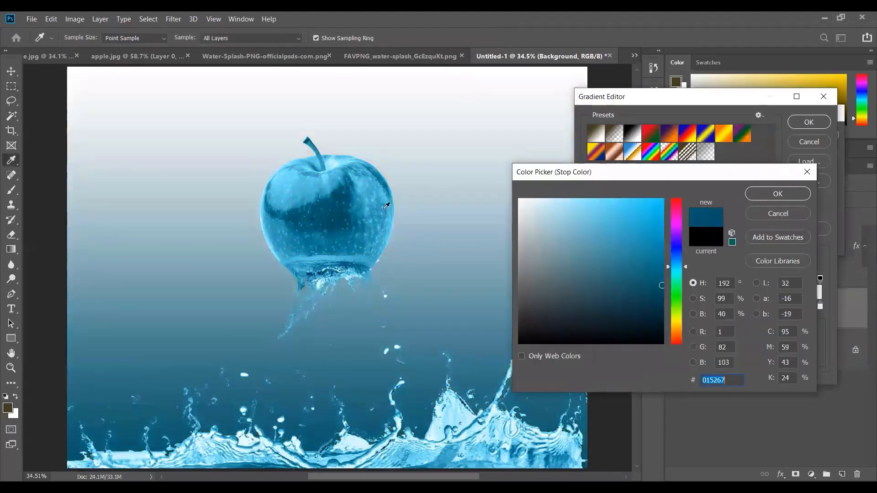
pyautogui.click(767, 188)
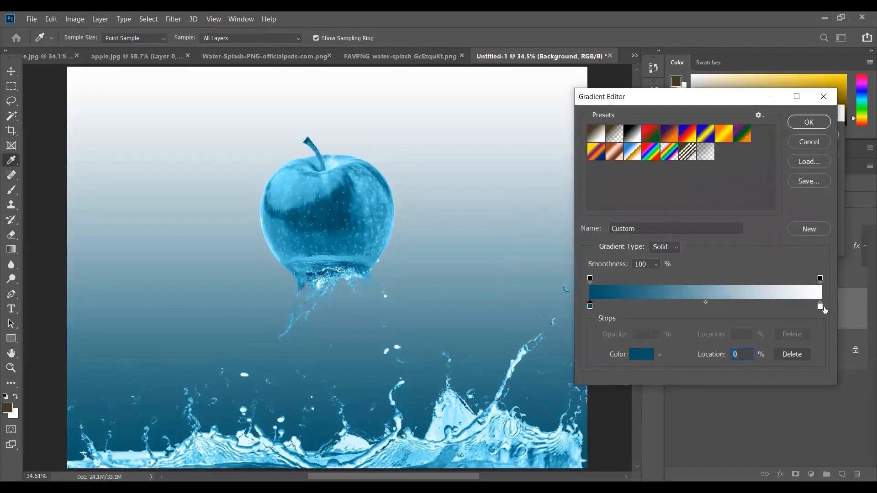
# Step: Set the gradient's end color stop to the pale blue bff2ff sampled from the apple's upper edge, and accept the gradient
pyautogui.click(820, 307)
pyautogui.doubleClick(821, 307)
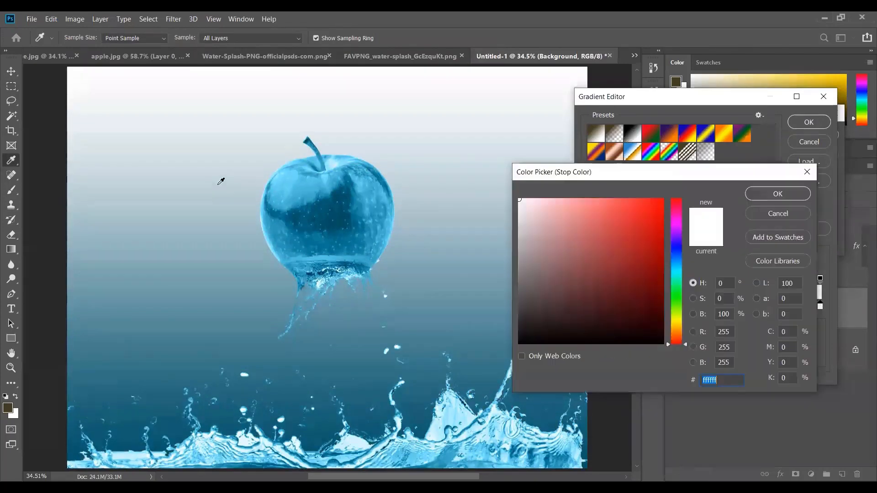
pyautogui.click(333, 164)
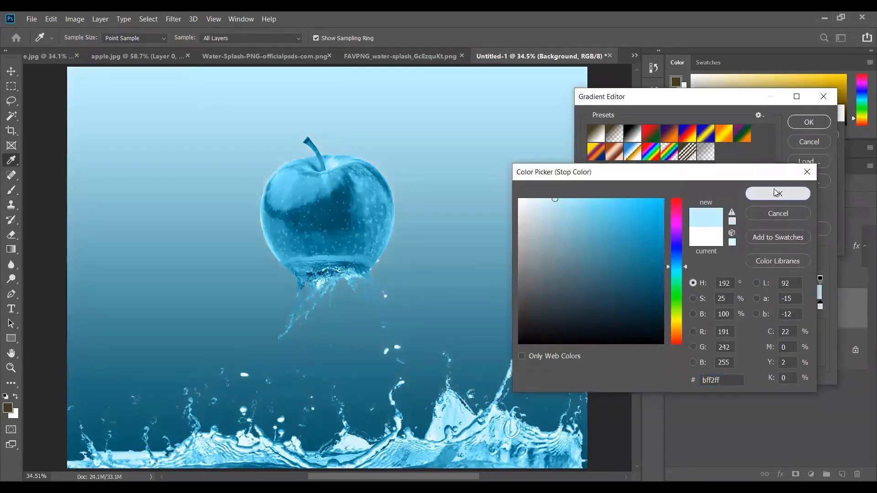
pyautogui.click(777, 193)
pyautogui.click(806, 122)
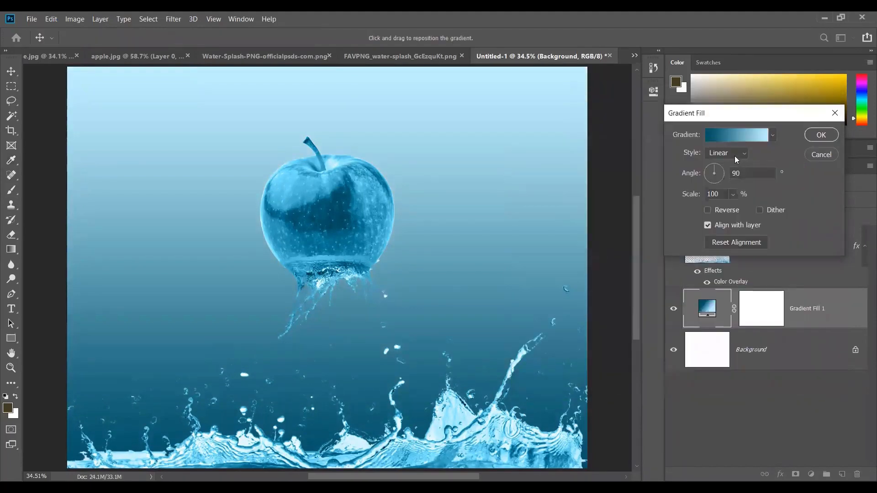
# Step: Switch the gradient fill to the Radial style and reverse its colors
pyautogui.click(715, 154)
pyautogui.click(718, 165)
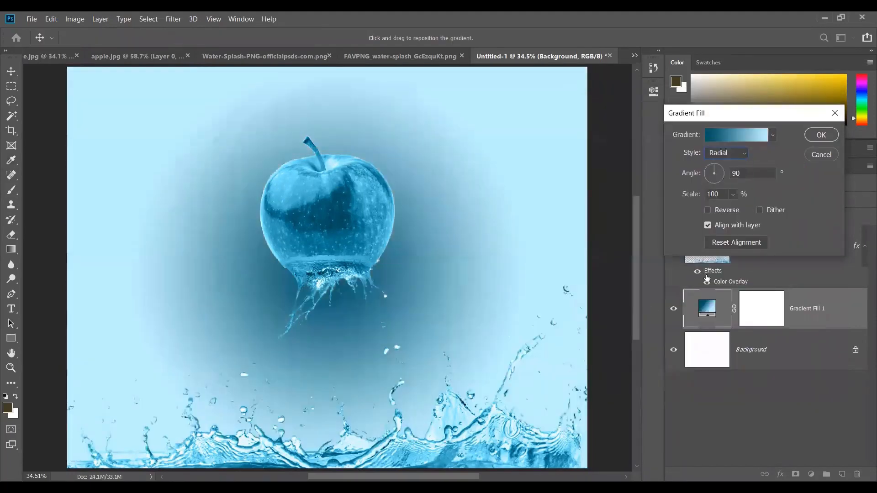
pyautogui.click(707, 210)
# Step: Position the radial glow behind the apple, set the gradient scale to 70%, and apply the gradient fill
pyautogui.moveTo(354, 322); pyautogui.dragTo(347, 259)
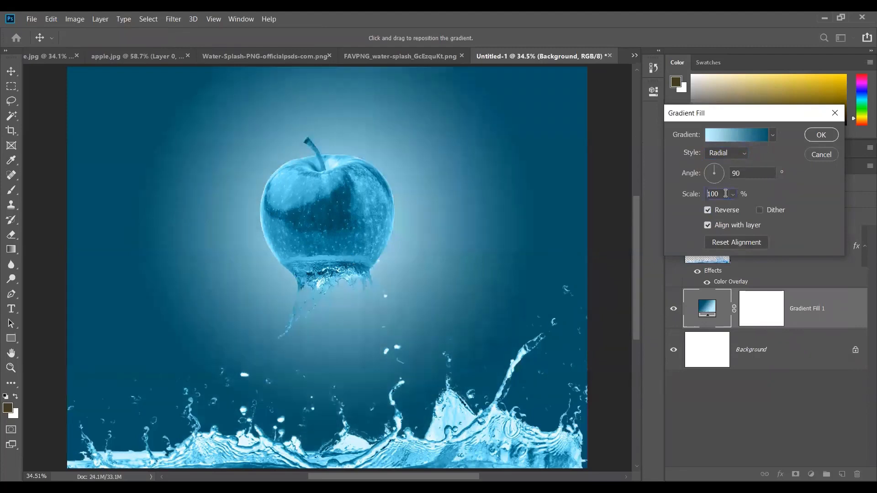
pyautogui.hotkey('shift', 'Down')
pyautogui.hotkey('shift', 'Down')
pyautogui.hotkey('shift', 'Down')
pyautogui.hotkey('shift', 'Down')
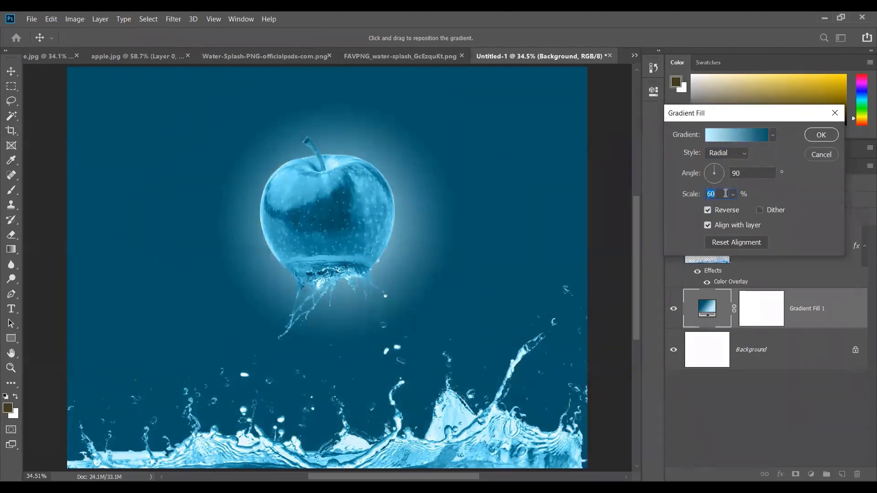
pyautogui.hotkey('shift', 'Up')
pyautogui.moveTo(406, 222); pyautogui.dragTo(394, 224)
pyautogui.press('Return')
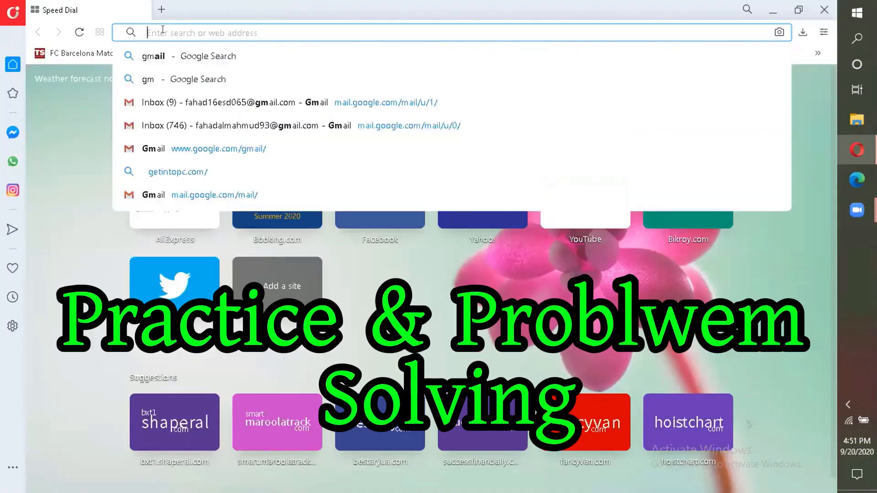
# Step: In the Opera browser, search Google Images for "apple" and open the red Gala apple picture from walmart.ca
pyautogui.write('apple')
pyautogui.press('Return')
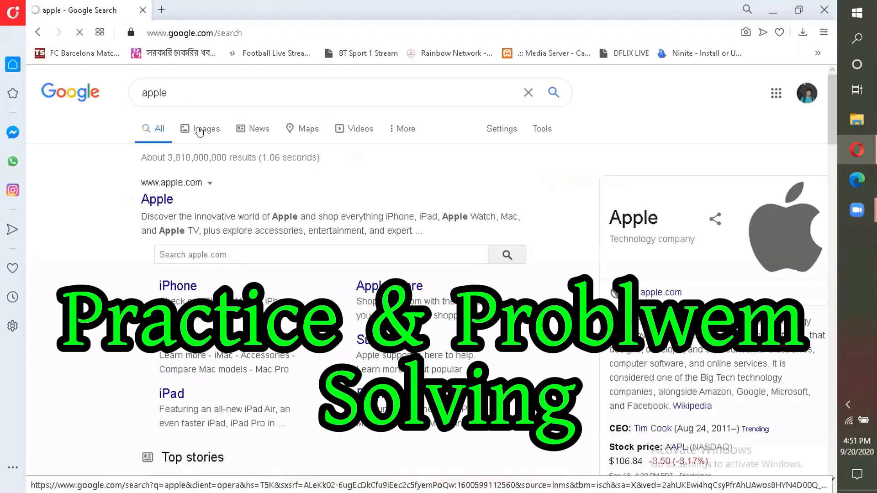
pyautogui.click(201, 130)
pyautogui.click(626, 274)
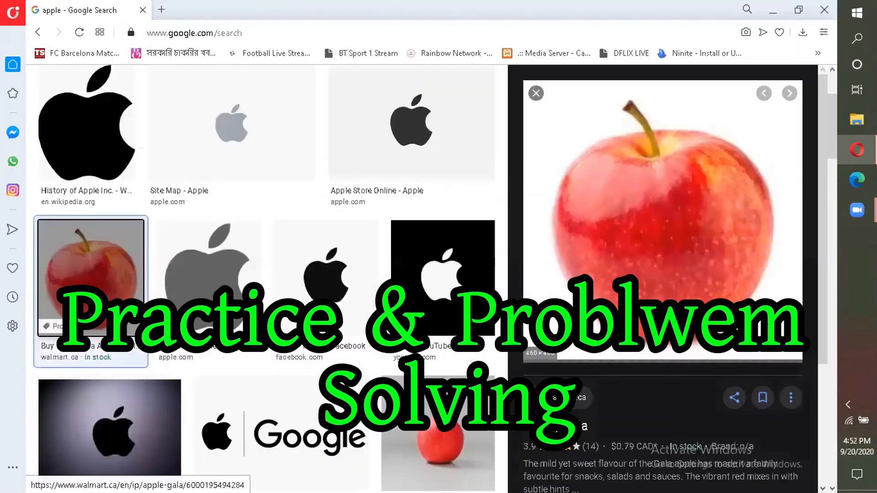
# Step: Save the red Gala apple picture to the Desktop as a JPEG image named apple
pyautogui.click(643, 235)
pyautogui.rightClick(643, 235)
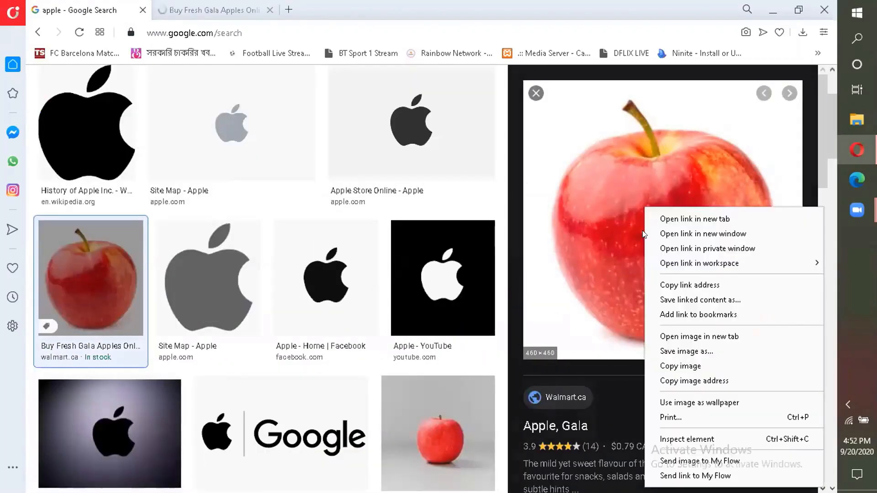
pyautogui.click(692, 355)
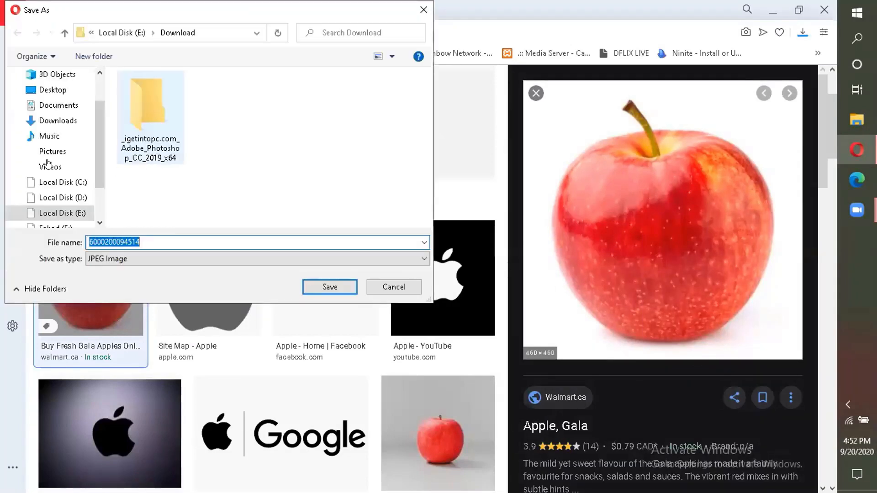
pyautogui.click(45, 90)
pyautogui.write('appl')
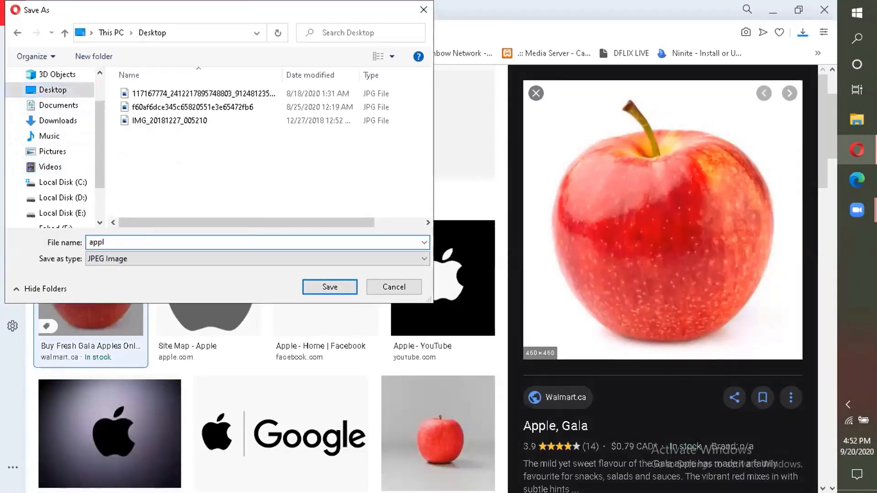
pyautogui.write('e')
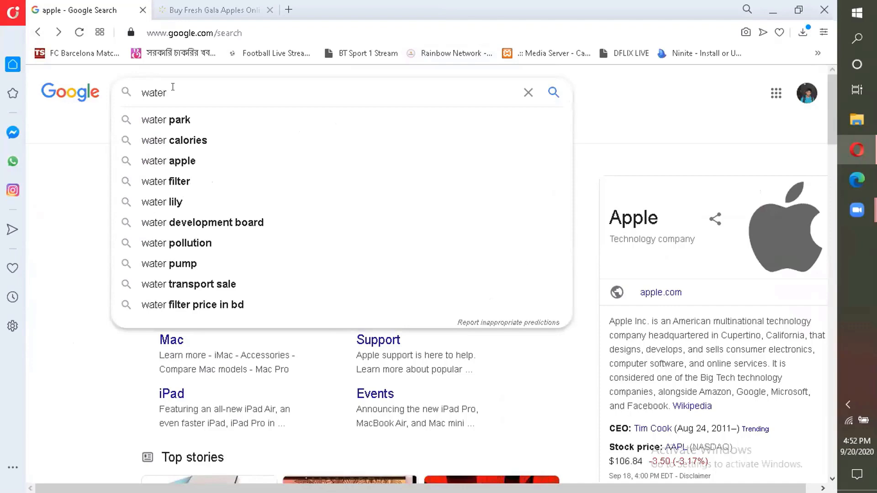
# Step: Search Google for "water splash png" images and open the splash water vortex picture from pngegg.com
pyautogui.write('s')
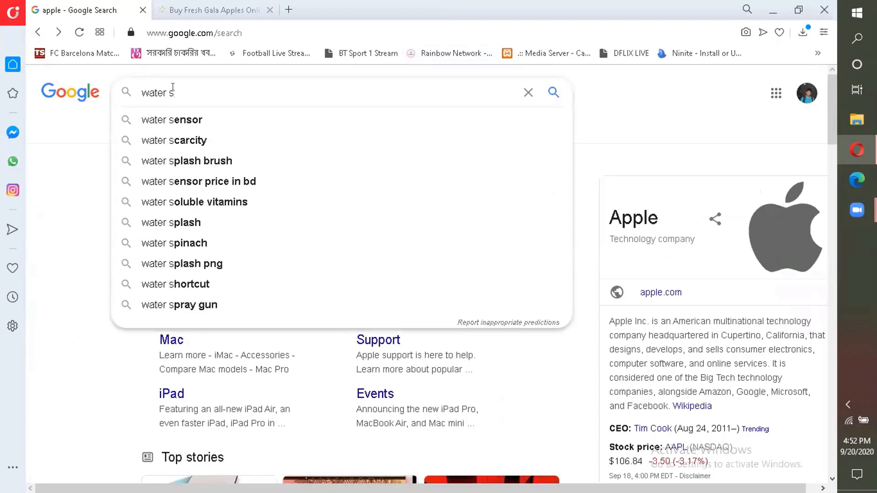
pyautogui.click(199, 265)
pyautogui.scroll(-3, 460, 294)
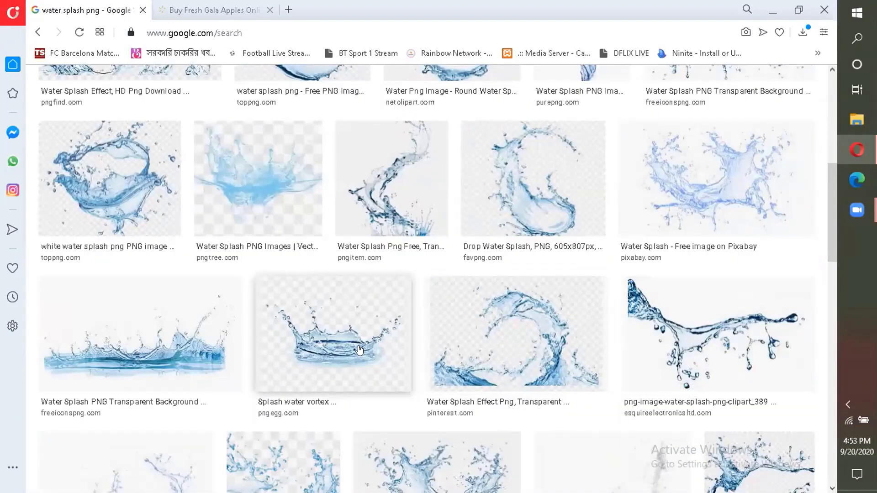
pyautogui.click(360, 350)
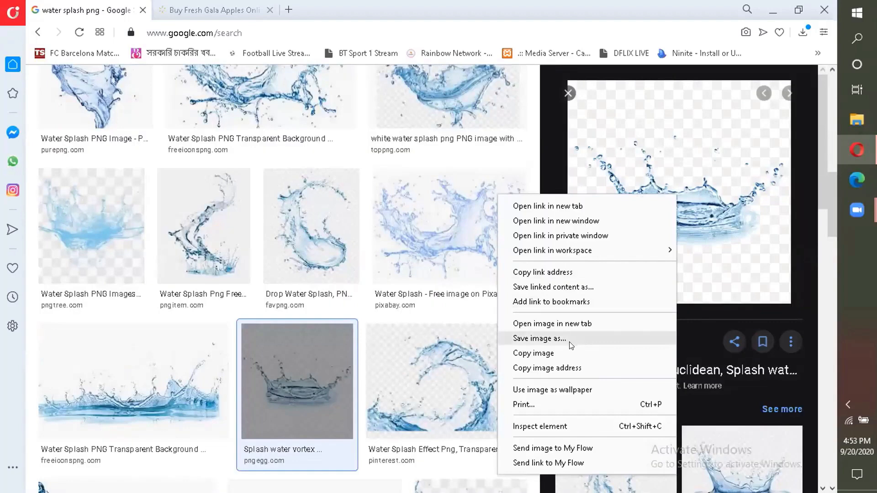
# Step: Save the splash water vortex picture to the Desktop as a PNG image named "water 1"
pyautogui.click(570, 346)
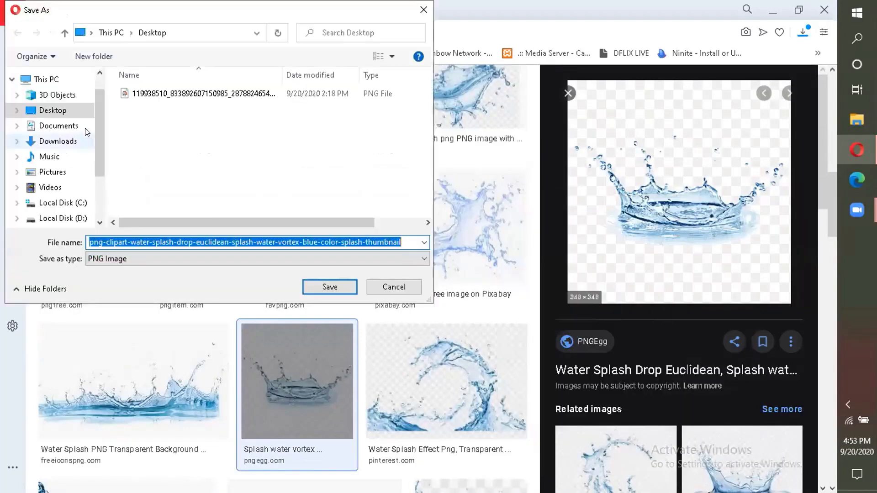
pyautogui.click(49, 111)
pyautogui.click(405, 237)
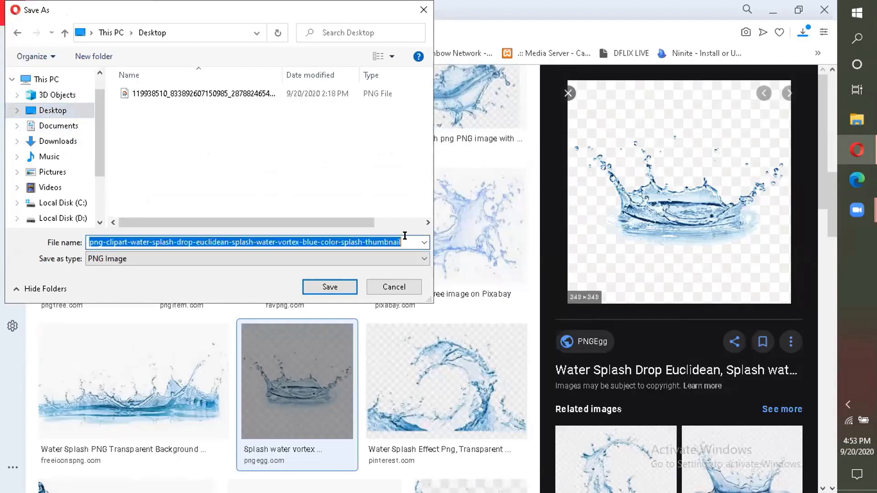
pyautogui.press('BackSpace')
pyautogui.write('w')
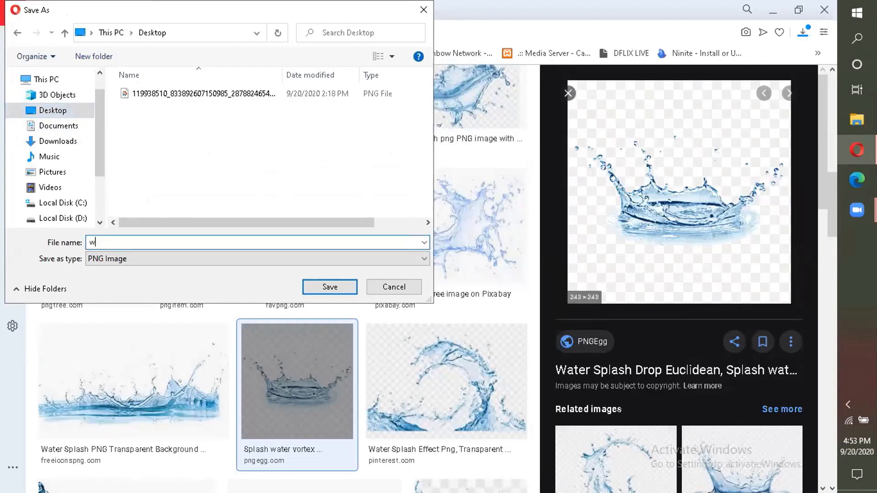
pyautogui.write('artwe')
pyautogui.press('BackSpace')
pyautogui.press('BackSpace')
pyautogui.press('BackSpace')
pyautogui.write('er 1')
pyautogui.click(328, 287)
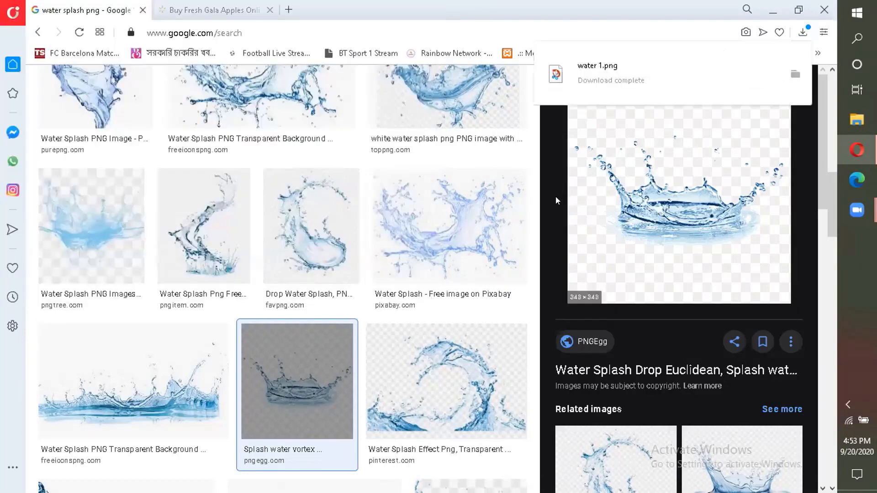
pyautogui.click(210, 336)
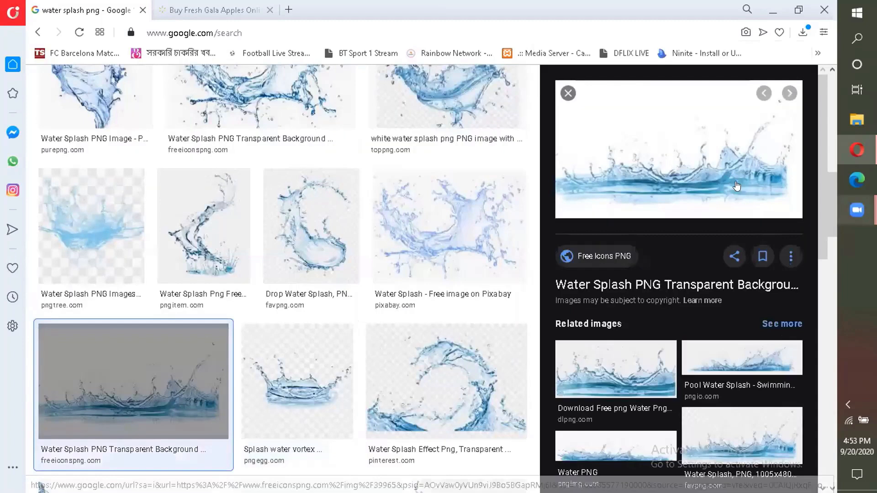
pyautogui.click(664, 170)
pyautogui.click(114, 6)
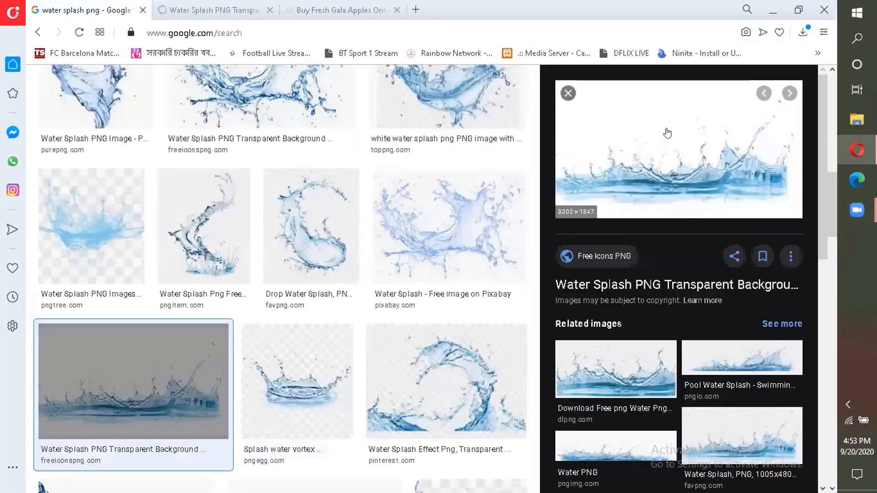
pyautogui.rightClick(669, 133)
pyautogui.click(541, 277)
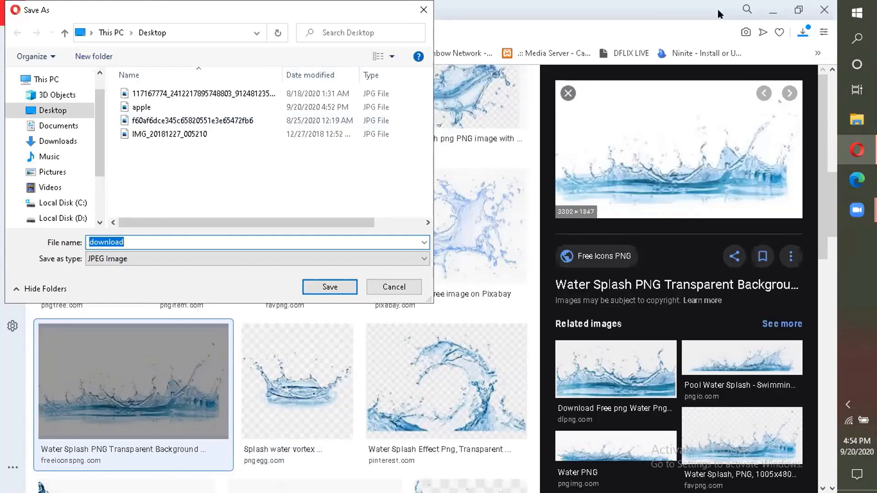
pyautogui.click(393, 287)
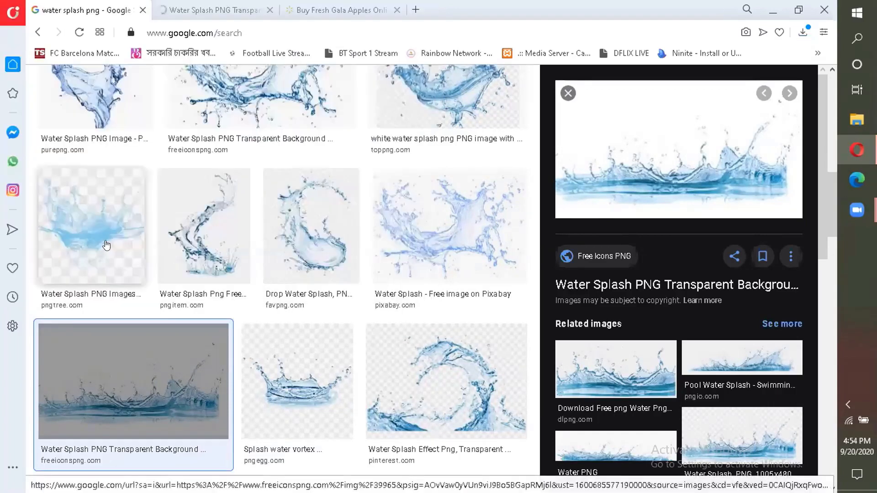
# Step: Look through the water splash results and open the transparent background water splash picture from vhv.rs
pyautogui.scroll(4, 106, 245)
pyautogui.scroll(-7, 164, 282)
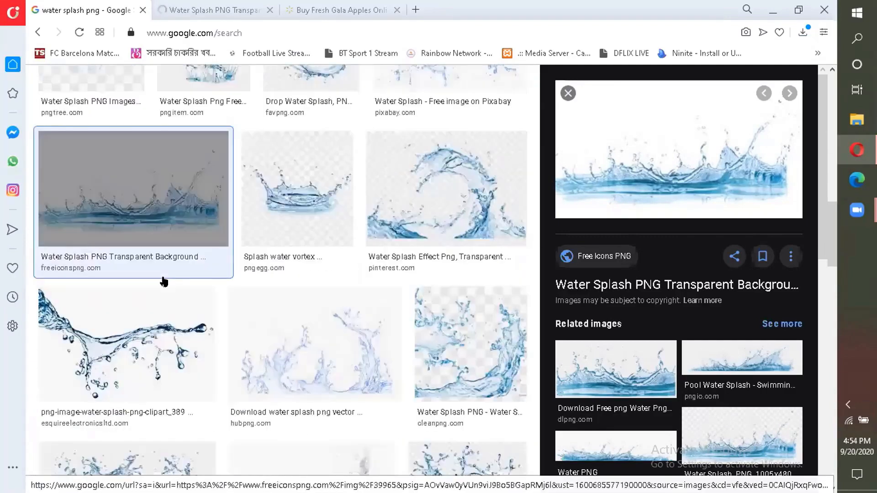
pyautogui.scroll(-8, 165, 281)
pyautogui.scroll(14, 171, 284)
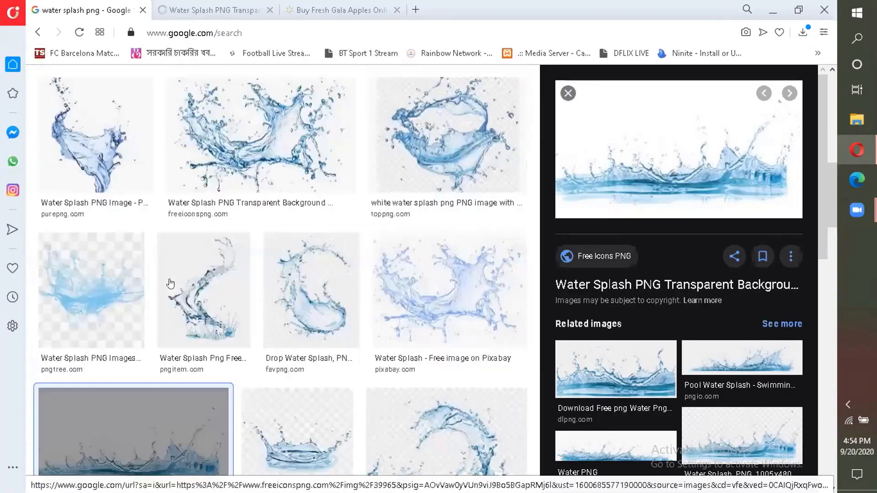
pyautogui.scroll(8, 170, 284)
pyautogui.click(182, 336)
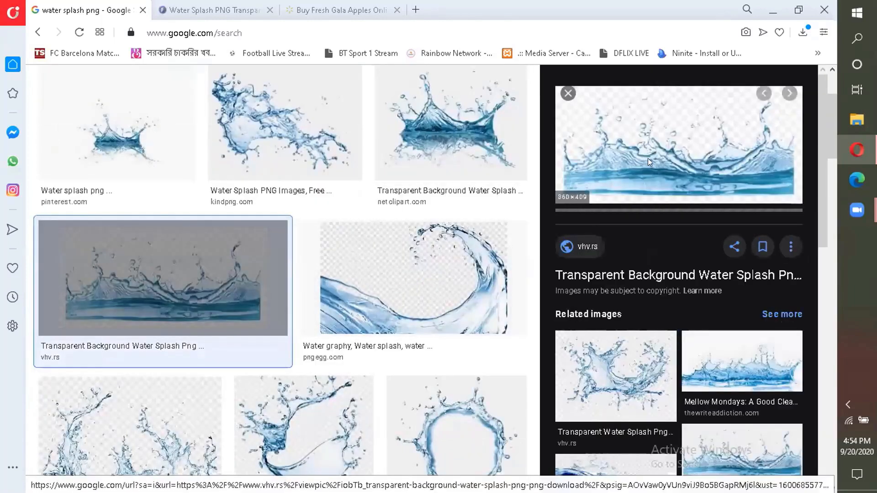
pyautogui.rightClick(645, 165)
pyautogui.click(674, 302)
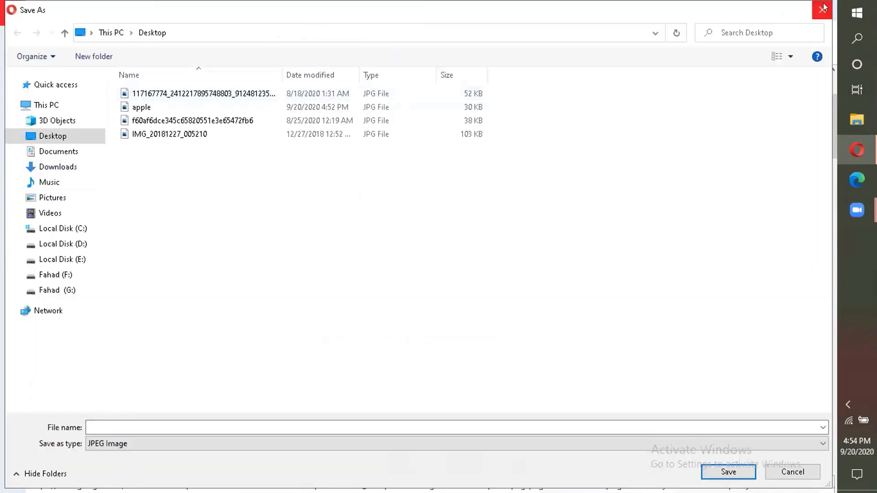
pyautogui.click(824, 9)
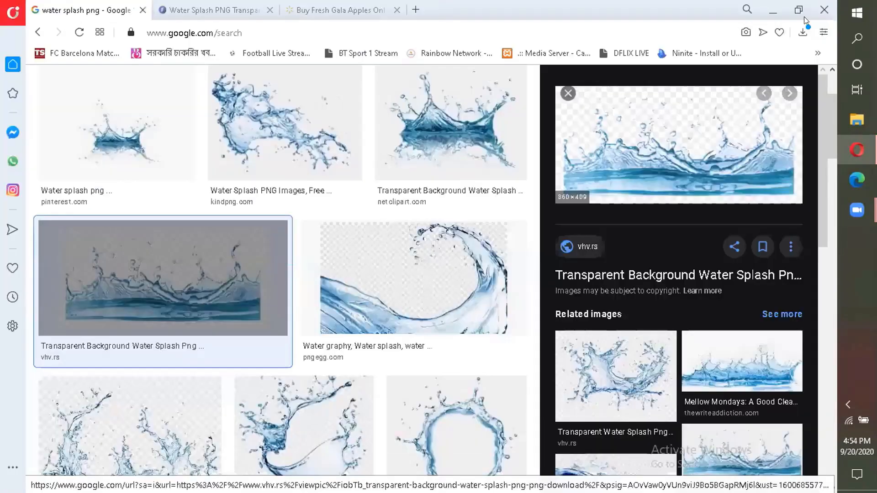
# Step: Start saving the opened vhv.rs water splash picture as an image file
pyautogui.rightClick(620, 169)
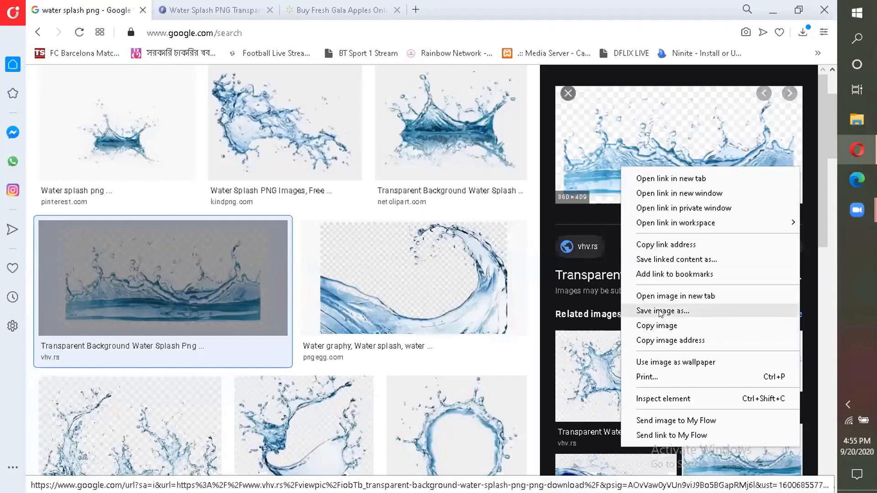
pyautogui.rightClick(615, 149)
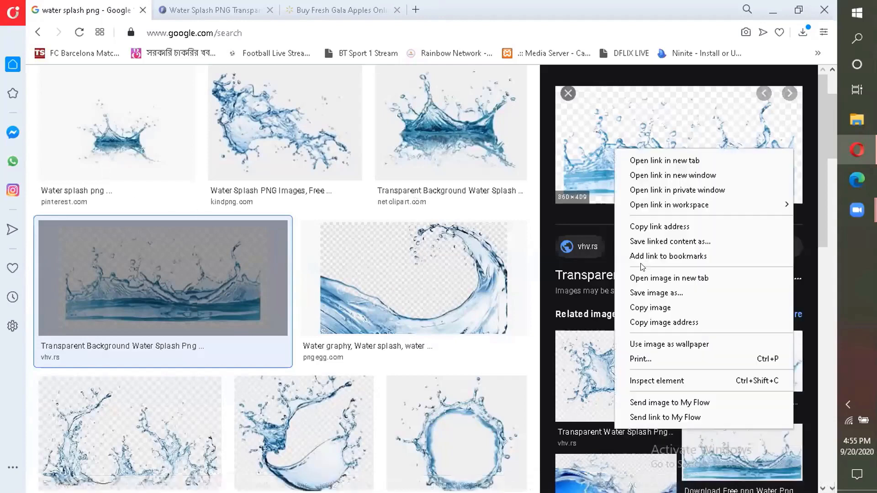
pyautogui.click(662, 293)
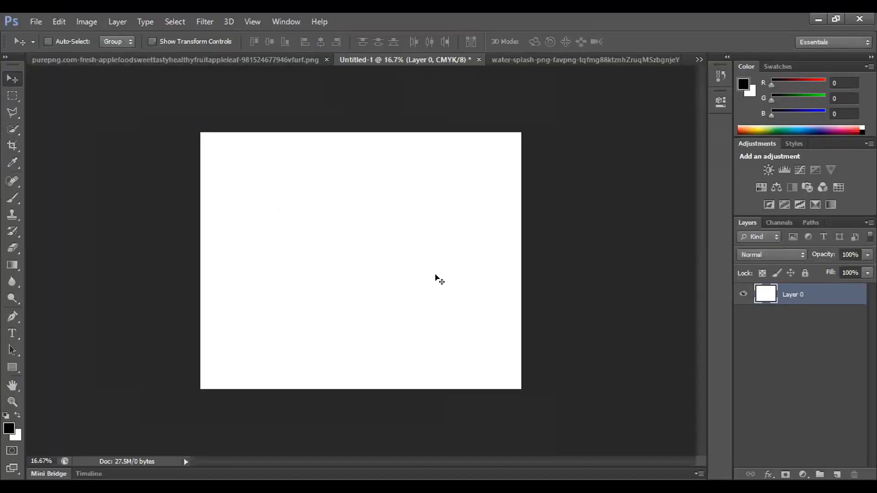
# Step: In Photoshop, bring up the water-splash-png-favpng JPG document and close it
pyautogui.rightClick(433, 307)
pyautogui.click(397, 255)
pyautogui.click(552, 60)
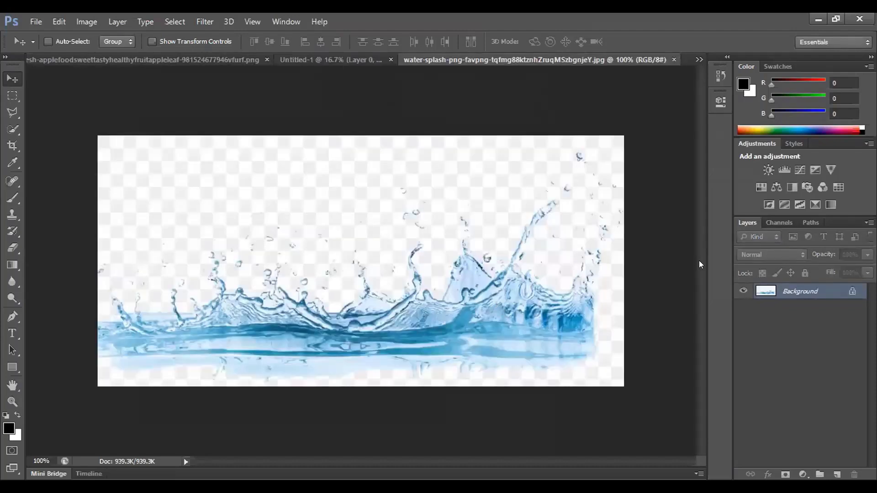
pyautogui.click(673, 59)
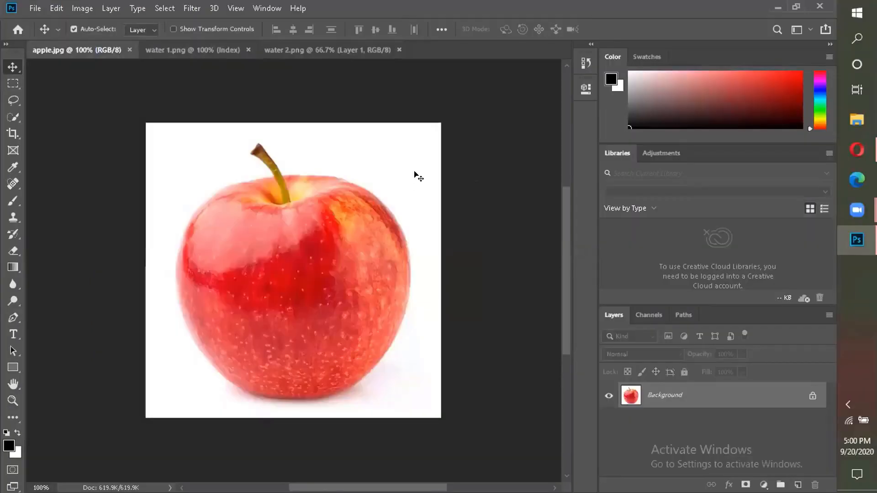
# Step: Check the water 2.png document, return to apple.jpg, and collapse the Libraries and Adjustments group
pyautogui.click(282, 49)
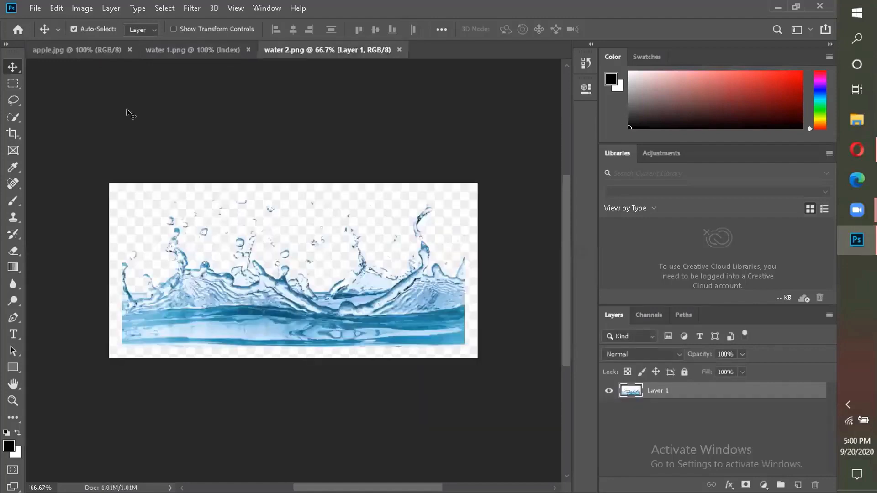
pyautogui.click(77, 48)
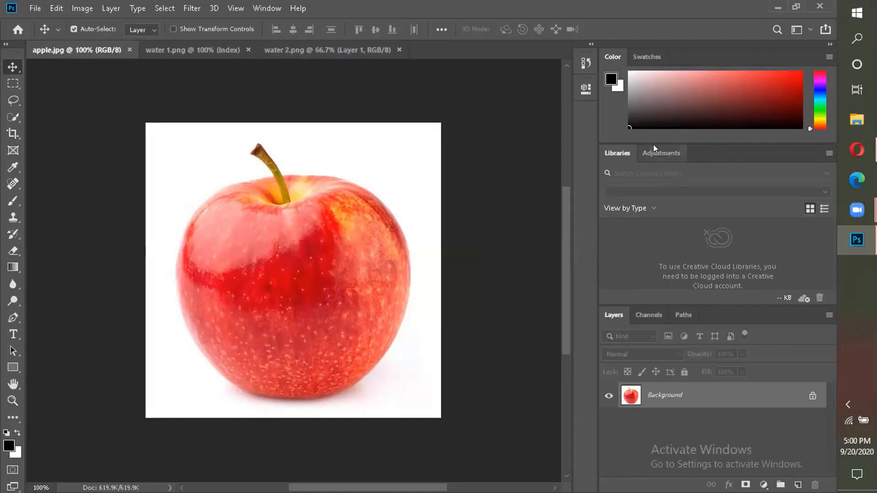
pyautogui.doubleClick(612, 151)
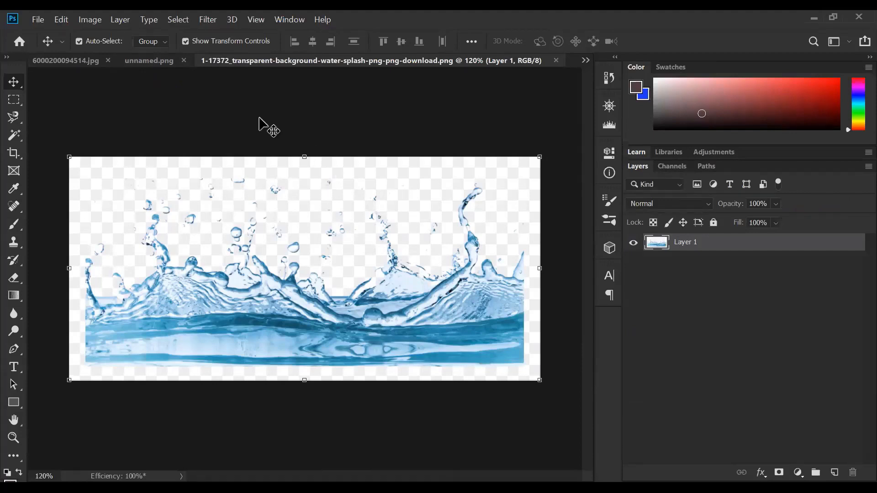
# Step: Check the apple document, return to the unnamed.png water splash, and activate the Rectangular Marquee tool
pyautogui.click(155, 65)
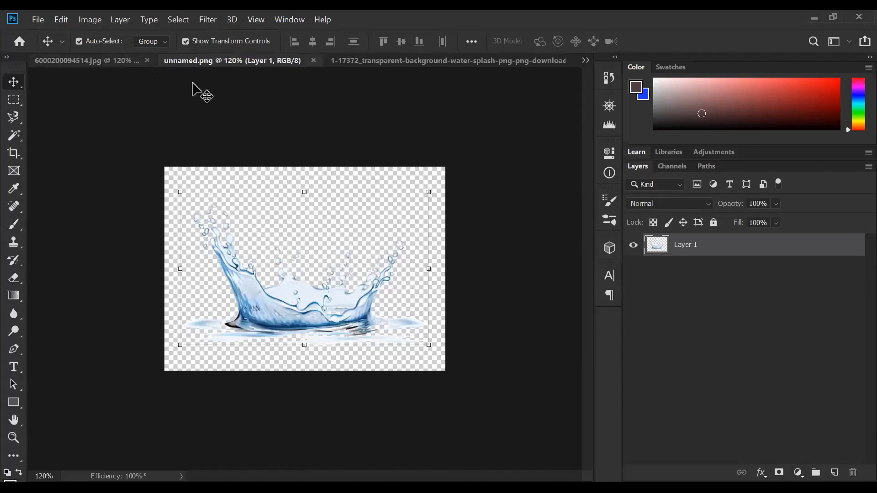
pyautogui.click(100, 65)
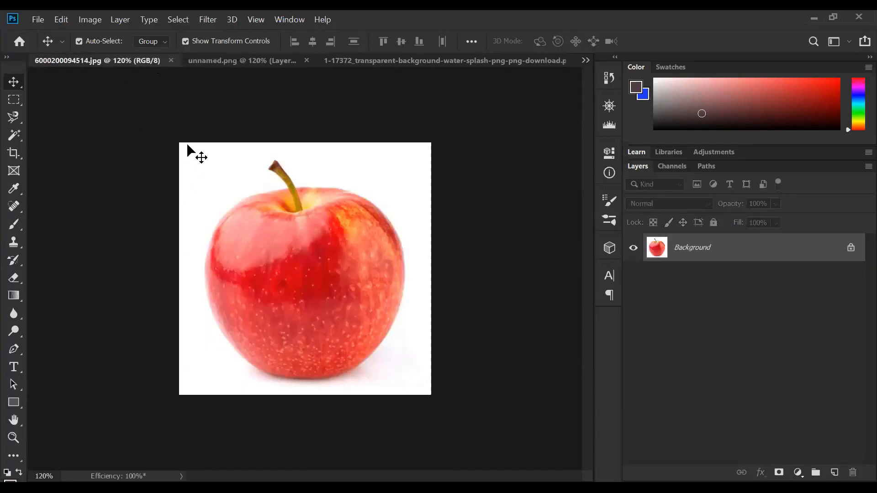
pyautogui.click(230, 61)
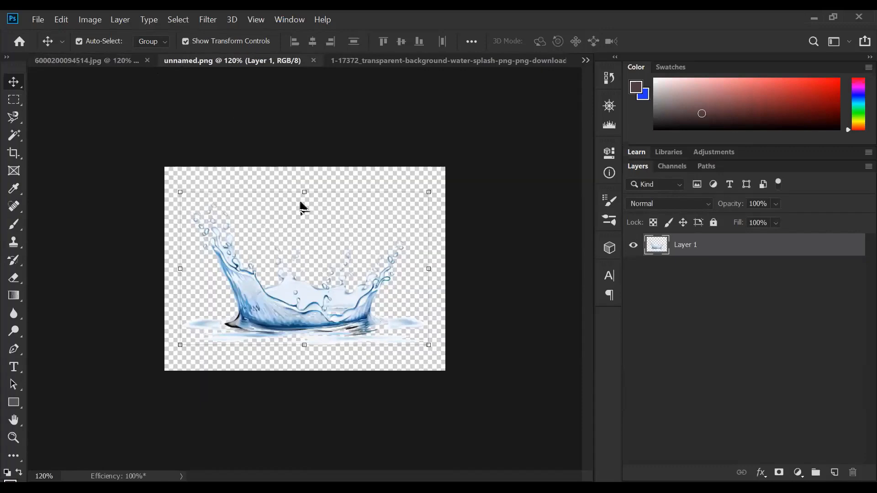
pyautogui.click(218, 213)
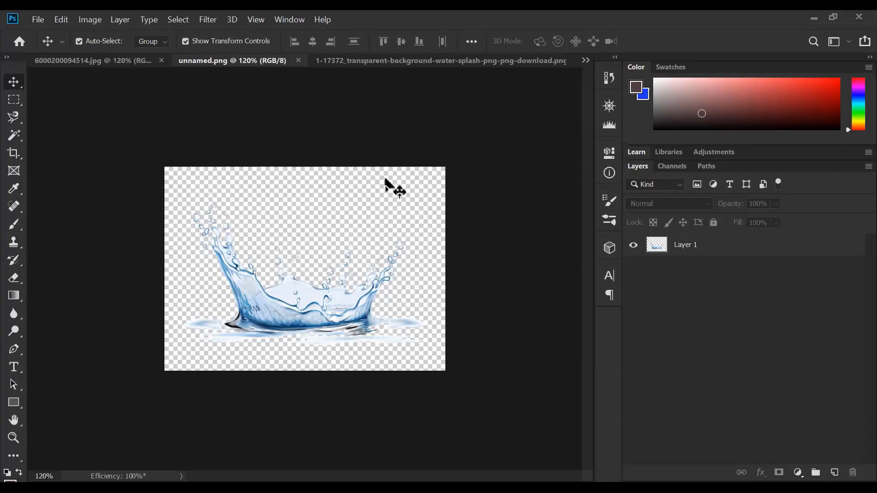
pyautogui.press('m')
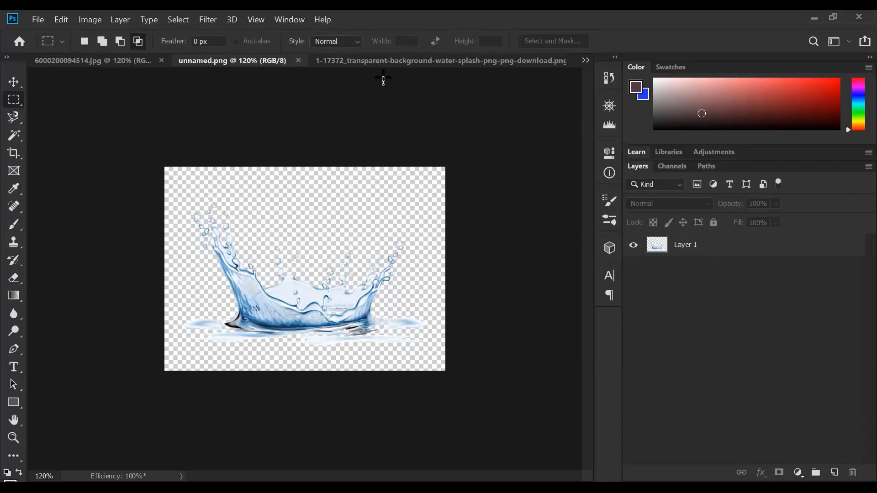
pyautogui.rightClick(327, 319)
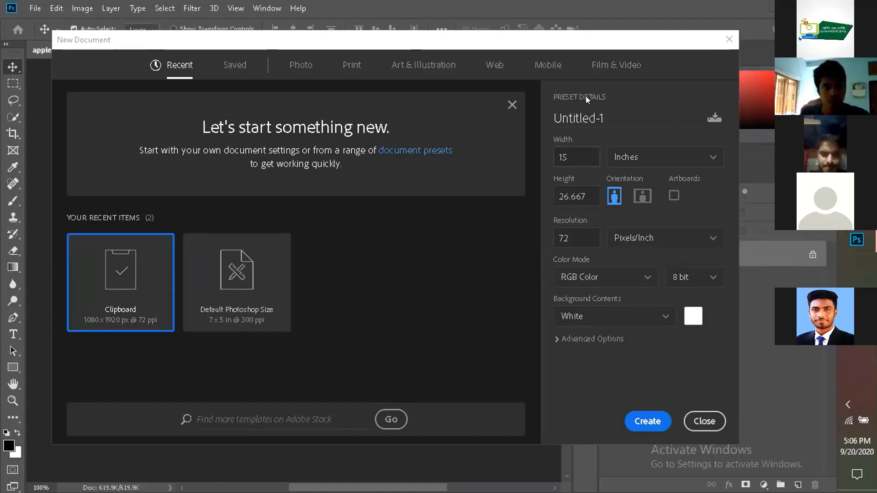
# Step: Set up a new document from the Letter print preset, 8.5 x 11 in at 300 ppi, in landscape orientation
pyautogui.moveTo(456, 39); pyautogui.dragTo(455, 29)
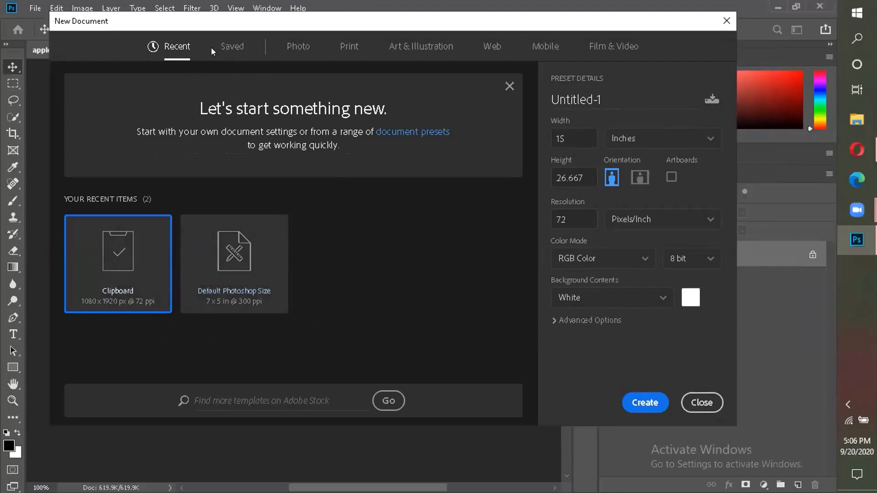
pyautogui.click(343, 50)
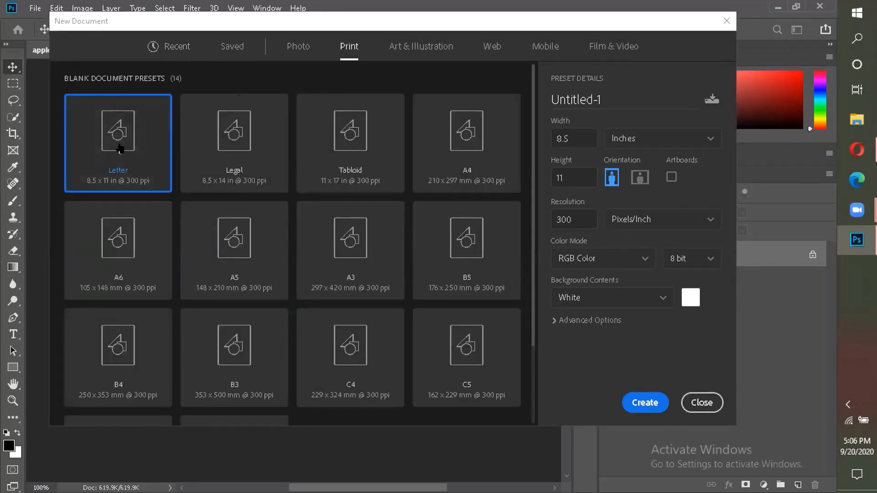
pyautogui.click(639, 177)
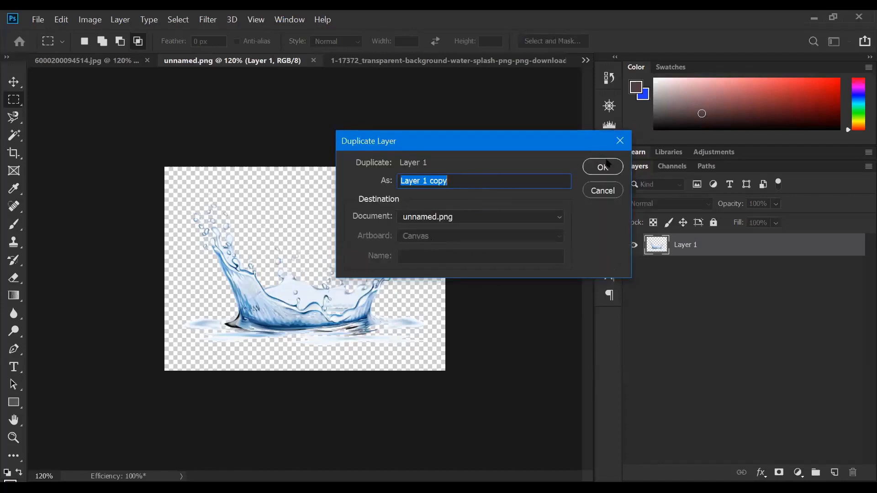
# Step: Duplicate the water splash layer of unnamed.png, choosing Untitled-1 as the destination document
pyautogui.click(619, 141)
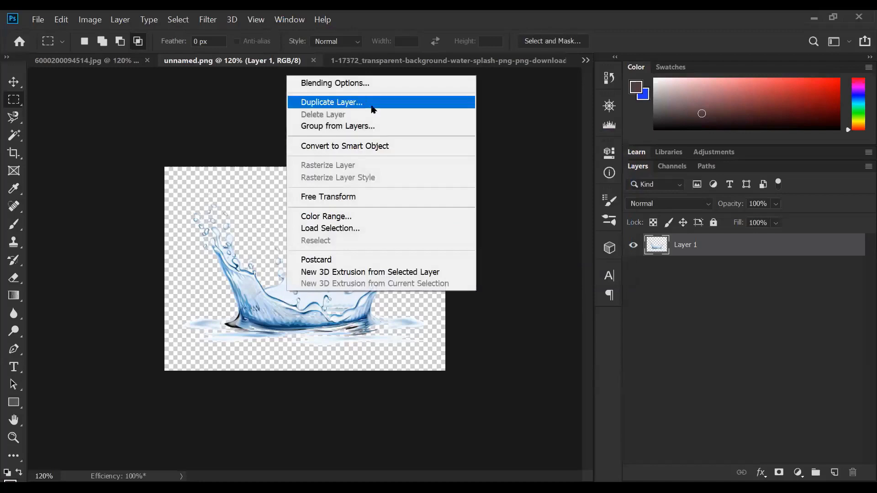
pyautogui.click(331, 101)
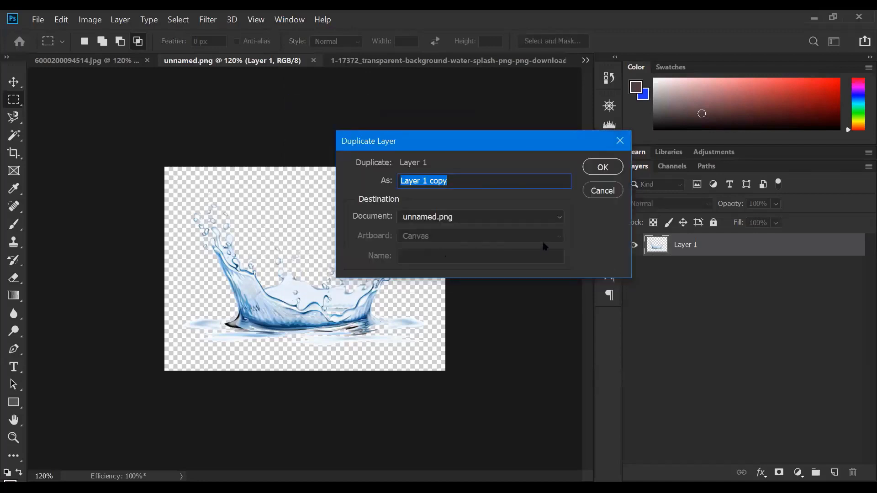
pyautogui.click(552, 221)
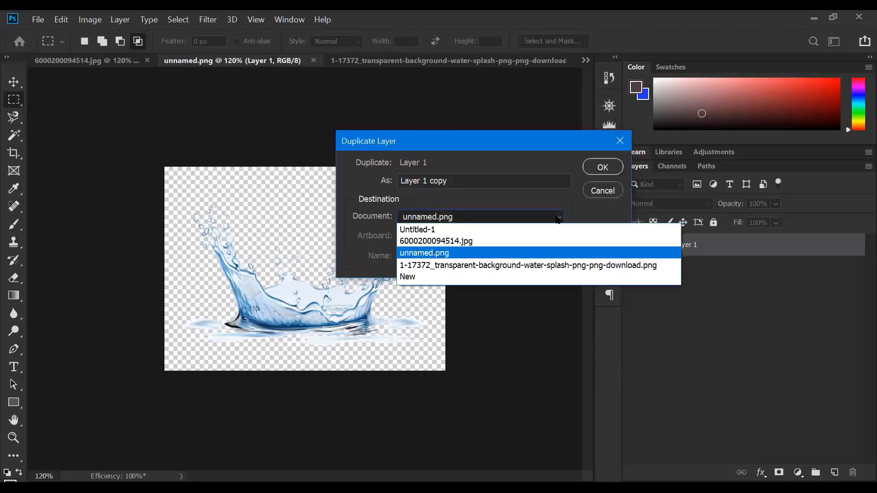
pyautogui.click(536, 232)
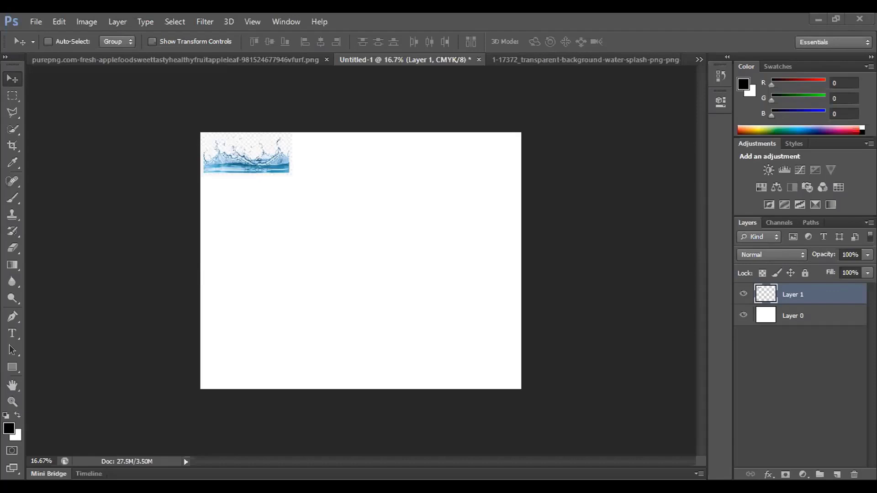
# Step: Switch to the browser, browse the water splash png results, and open the vhv.rs transparent-background splash image and its source page
pyautogui.hotkey('alt', 'Tab')
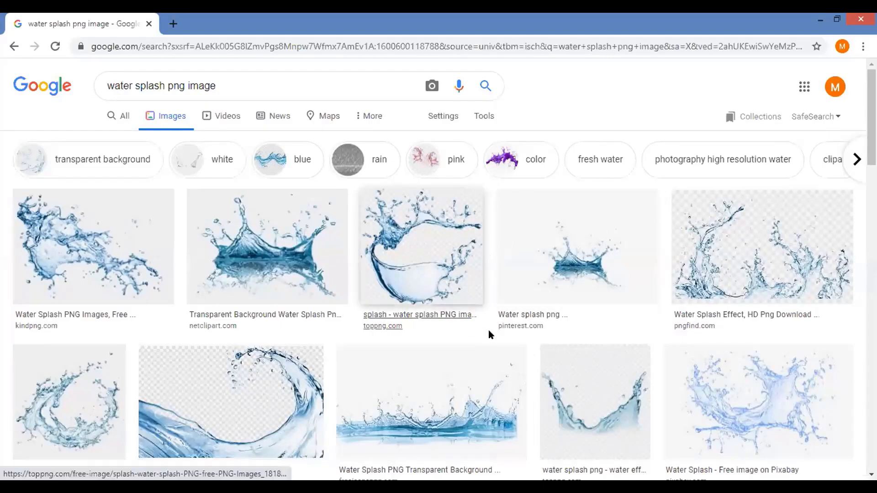
pyautogui.scroll(-1, 491, 334)
pyautogui.scroll(-5, 492, 335)
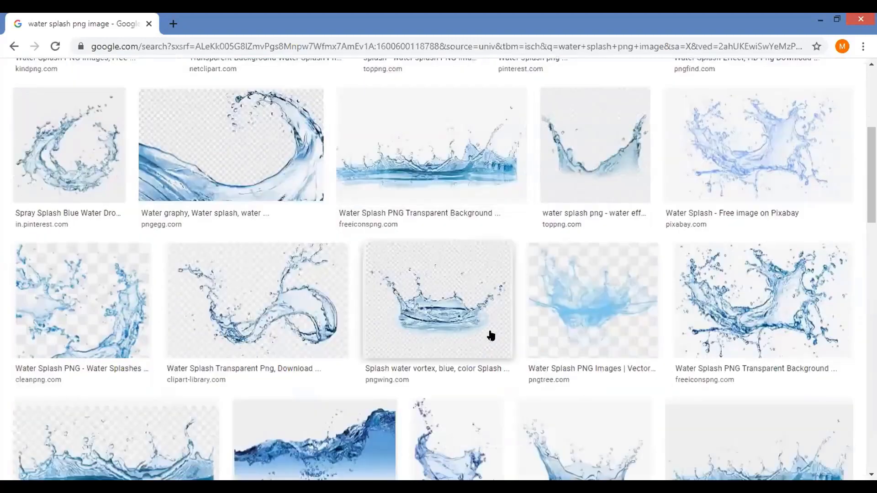
pyautogui.scroll(-4, 491, 336)
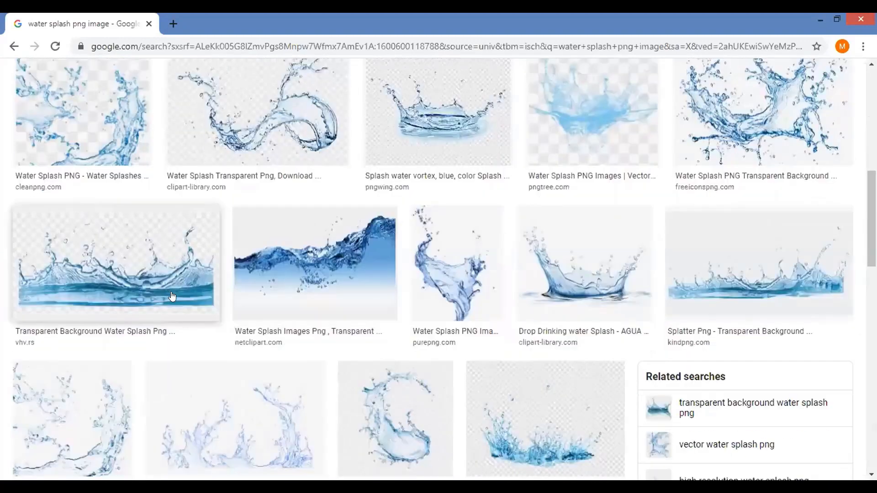
pyautogui.click(172, 297)
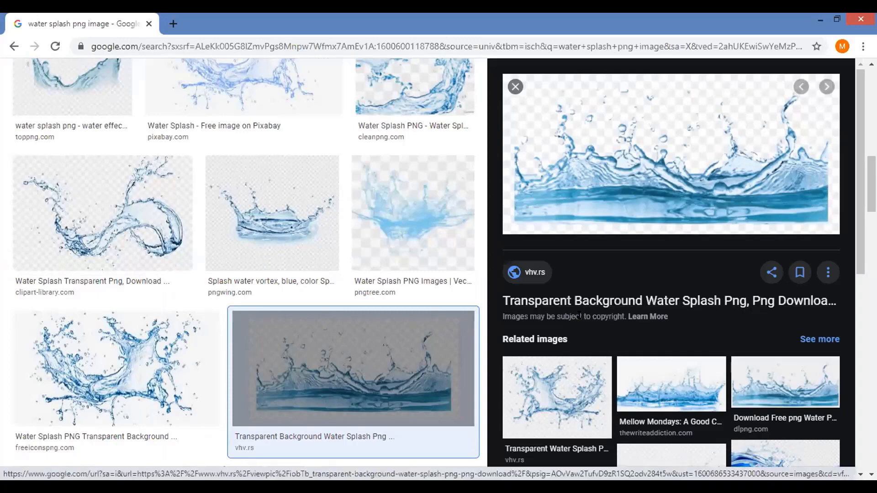
pyautogui.click(610, 301)
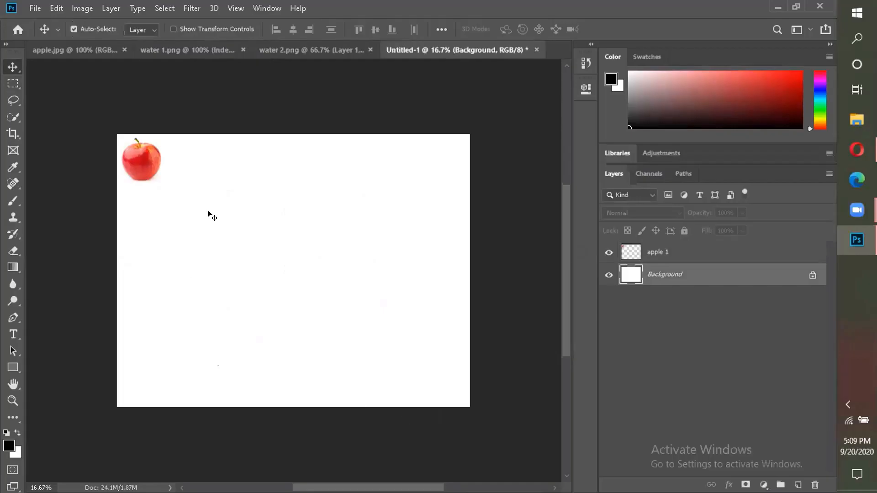
# Step: Move the selected splash in water 1.png back onto the canvas, and check the Untitled-1 and water 2.png documents
pyautogui.click(176, 46)
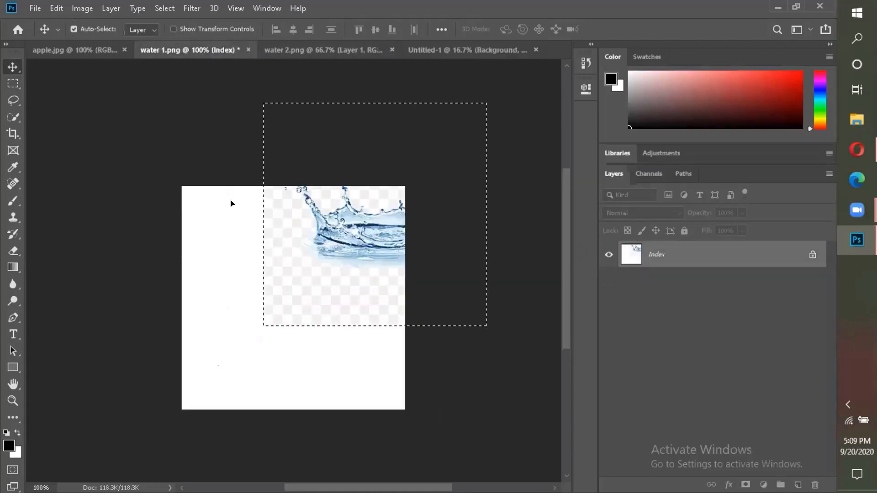
pyautogui.moveTo(237, 272); pyautogui.dragTo(224, 306)
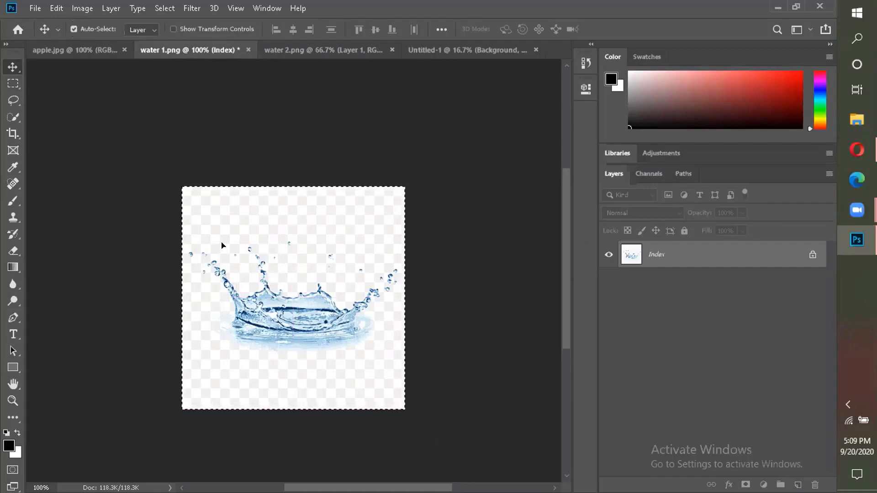
pyautogui.click(438, 48)
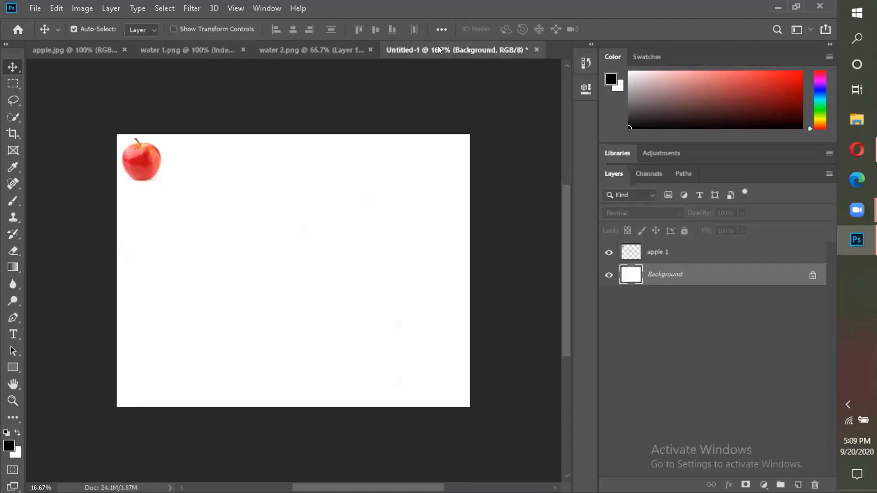
pyautogui.click(264, 49)
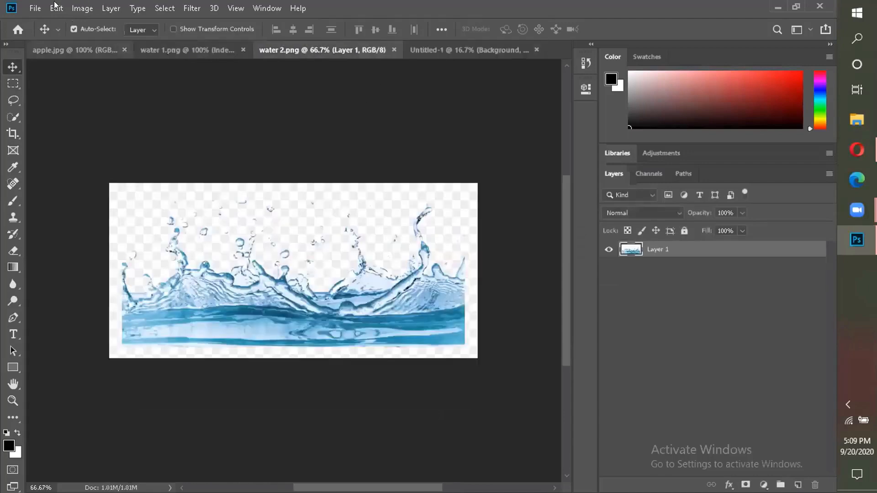
pyautogui.click(86, 8)
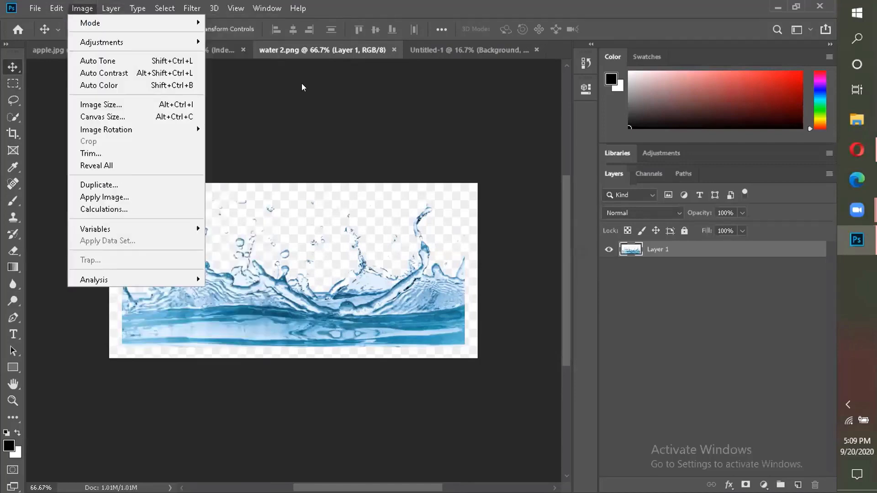
# Step: Convert the water 1.png document from Indexed Color to RGB Color mode
pyautogui.click(219, 50)
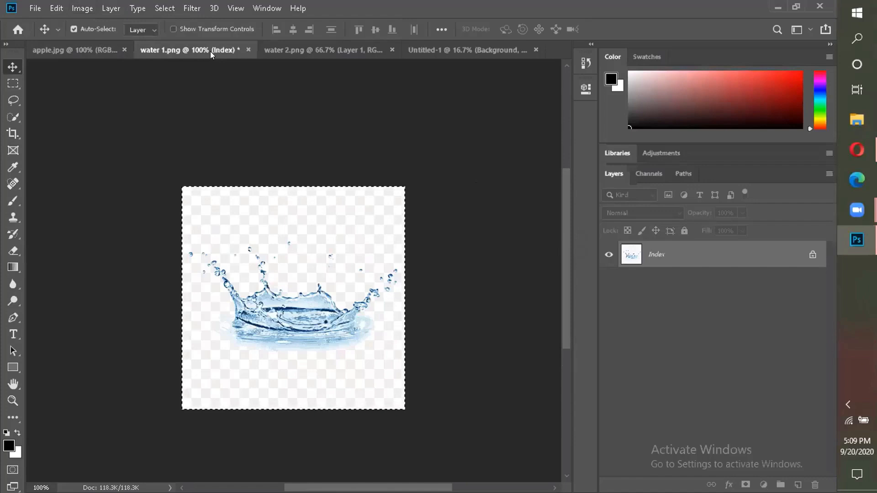
pyautogui.click(83, 9)
pyautogui.moveTo(104, 28)
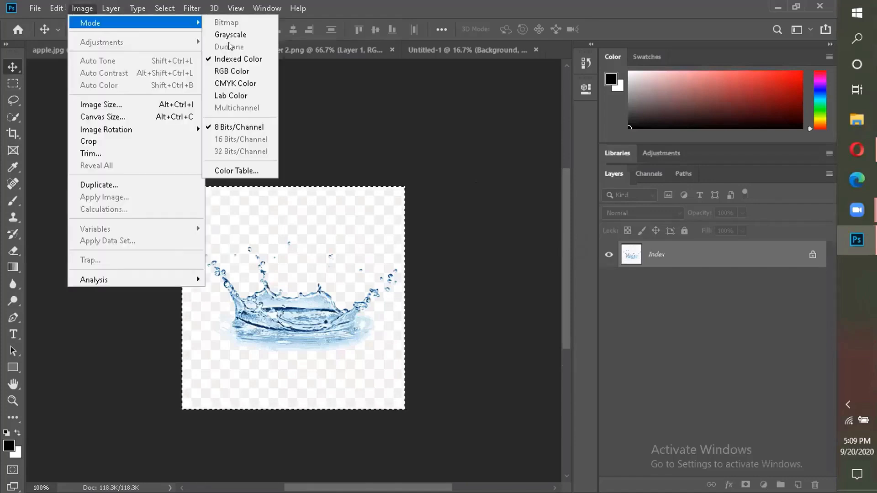
pyautogui.click(224, 70)
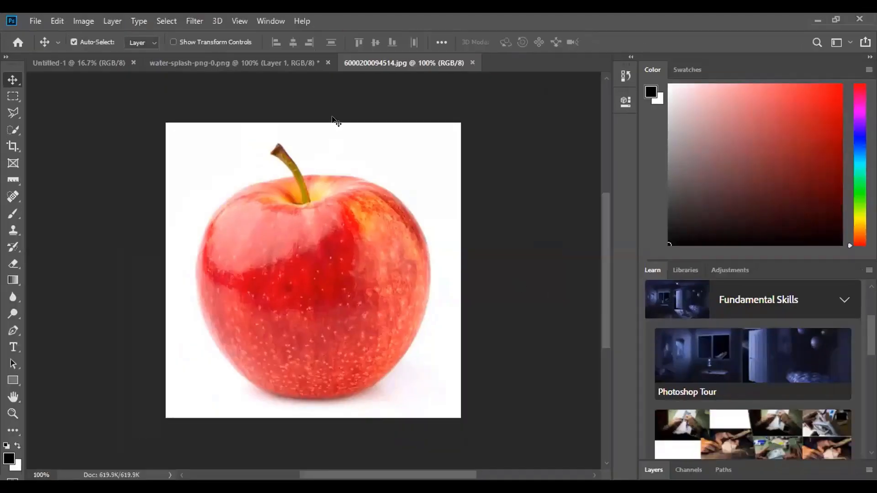
# Step: Inspect the water-splash-png-0.png and download.jpg splash images at 200% zoom
pyautogui.moveTo(337, 121); pyautogui.dragTo(200, 63)
pyautogui.hotkey('ctrl', '+')
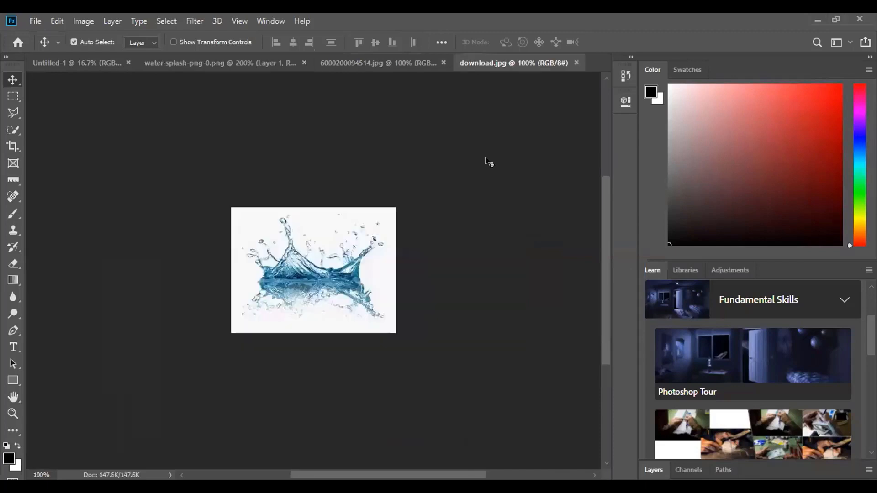
pyautogui.hotkey('ctrl', '+')
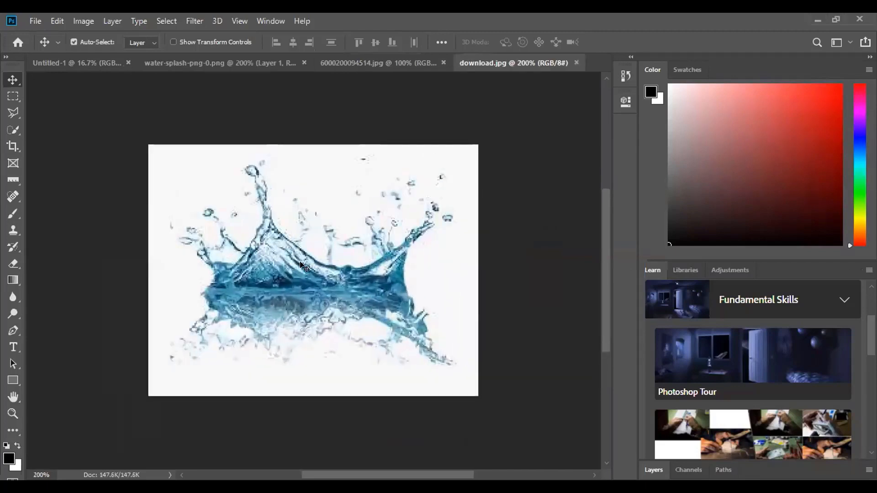
# Step: Try unlocking and shifting the splash layer of download.jpg, and close that document without saving
pyautogui.click(655, 475)
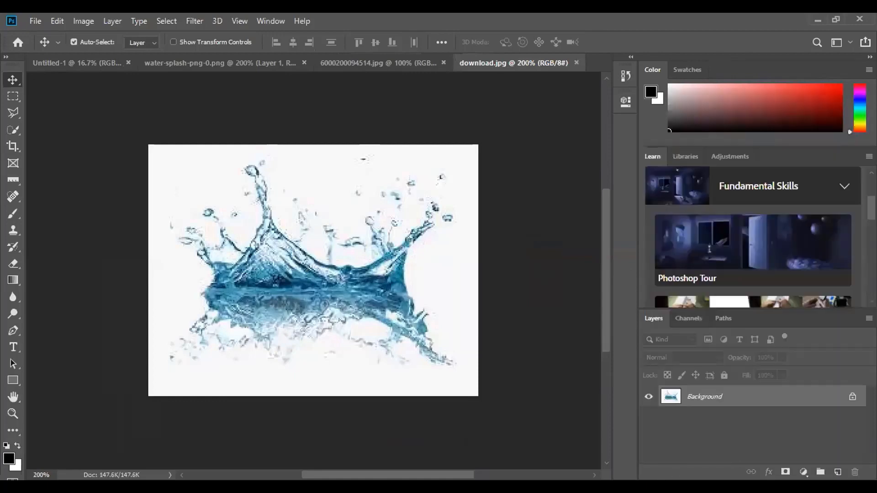
pyautogui.click(852, 405)
pyautogui.moveTo(335, 285); pyautogui.dragTo(353, 279)
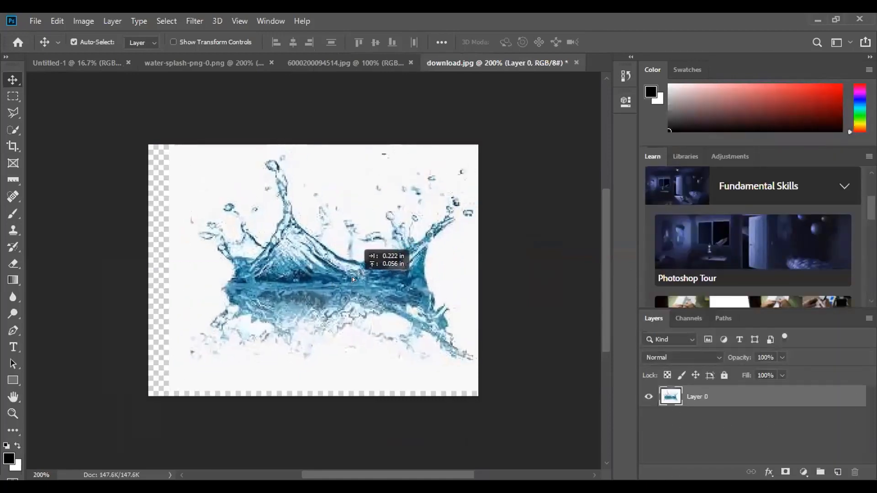
pyautogui.click(576, 63)
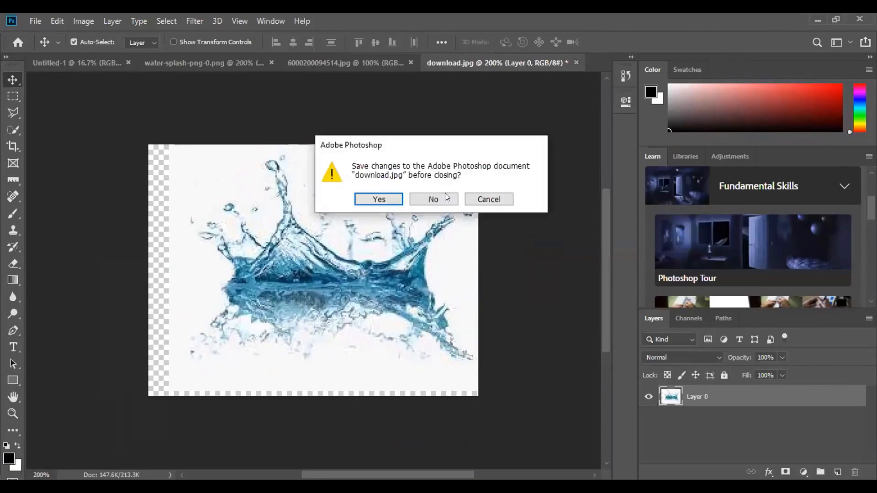
pyautogui.click(447, 197)
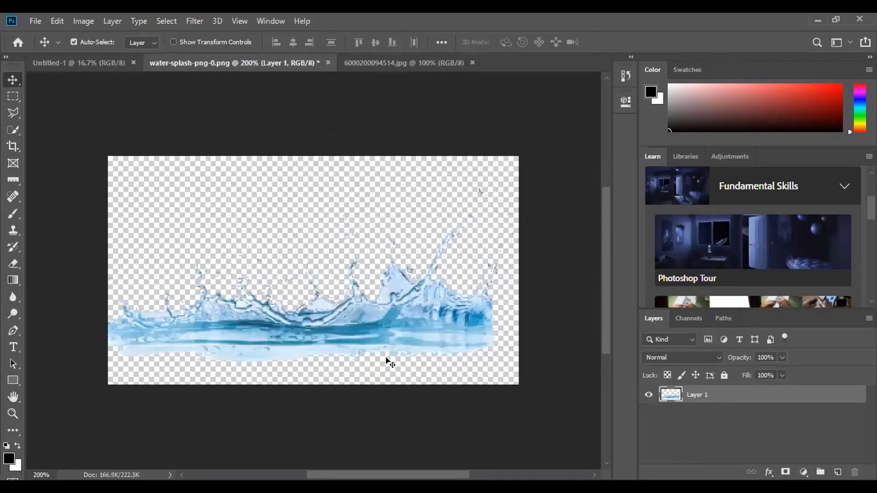
pyautogui.moveTo(390, 363); pyautogui.dragTo(428, 283)
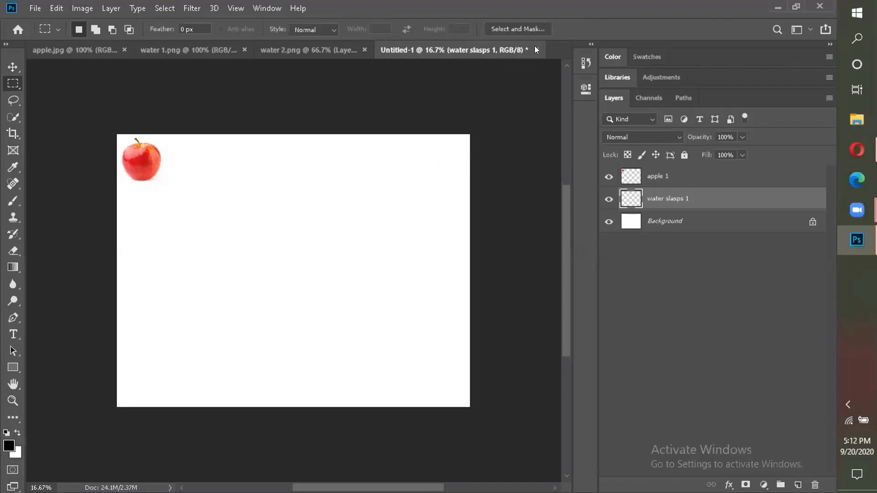
# Step: Duplicate the Background layer of water 1.png, choosing Untitled-1 as the destination document
pyautogui.click(169, 50)
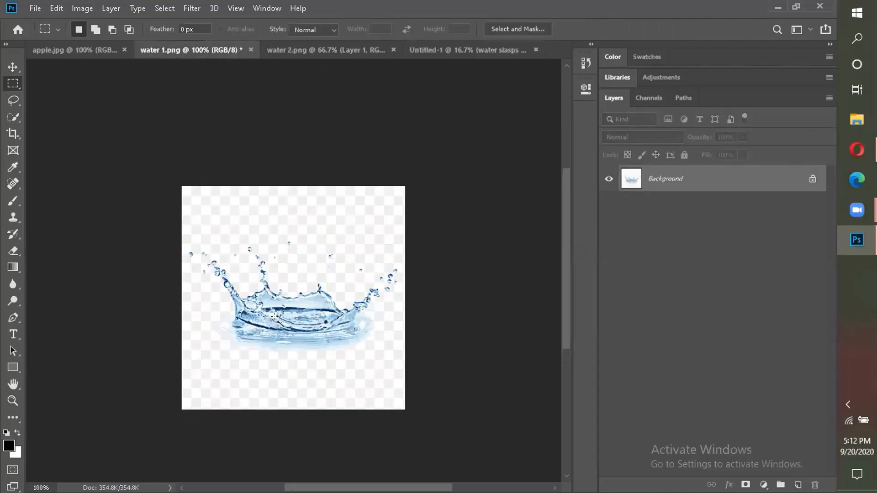
pyautogui.click(467, 50)
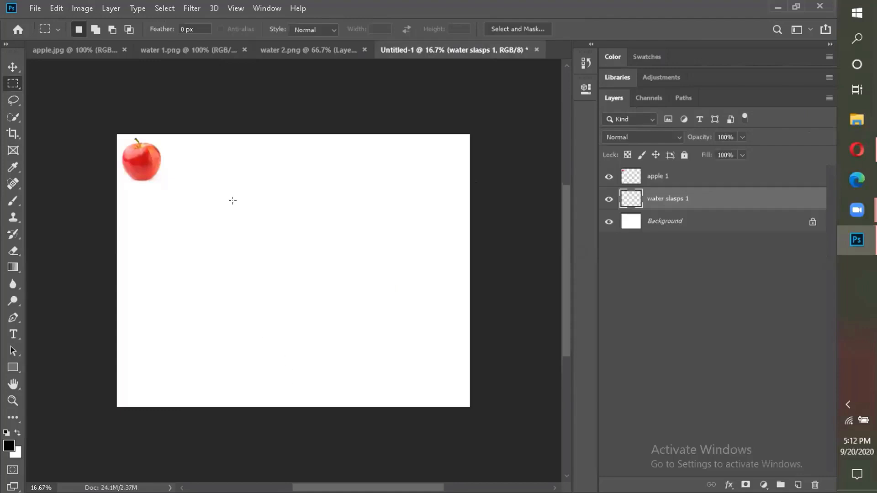
pyautogui.click(186, 52)
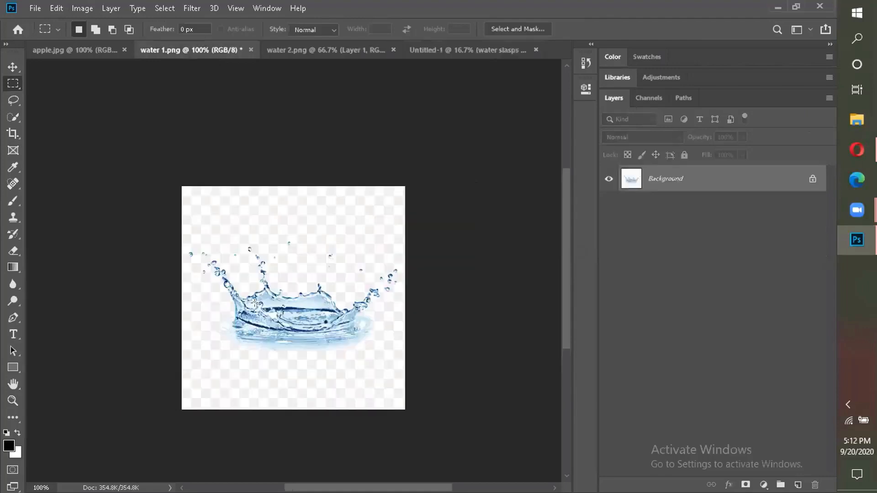
pyautogui.rightClick(272, 287)
pyautogui.press('Return')
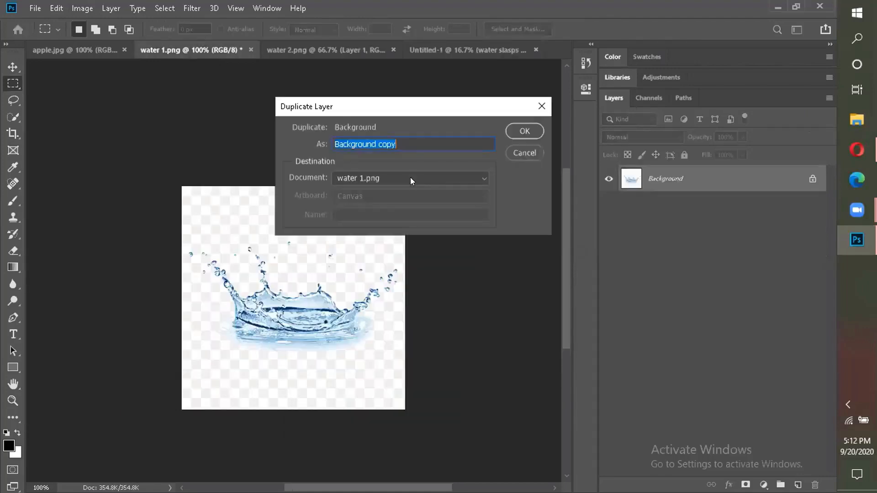
pyautogui.click(414, 178)
pyautogui.click(369, 222)
pyautogui.click(526, 131)
# Step: Reposition the Background copy splash in Untitled-1 with Free Transform, placing it beside the apple at about X 942 px, Y 348 px
pyautogui.click(478, 51)
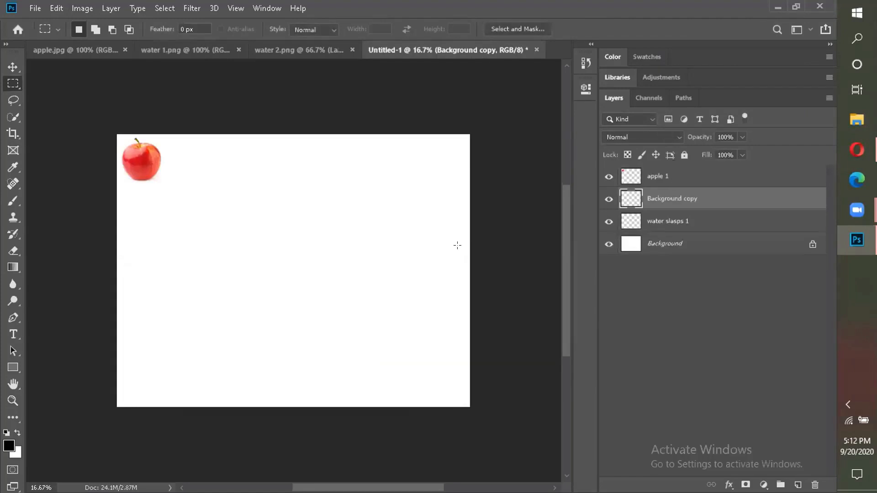
pyautogui.hotkey('ctrl', 't')
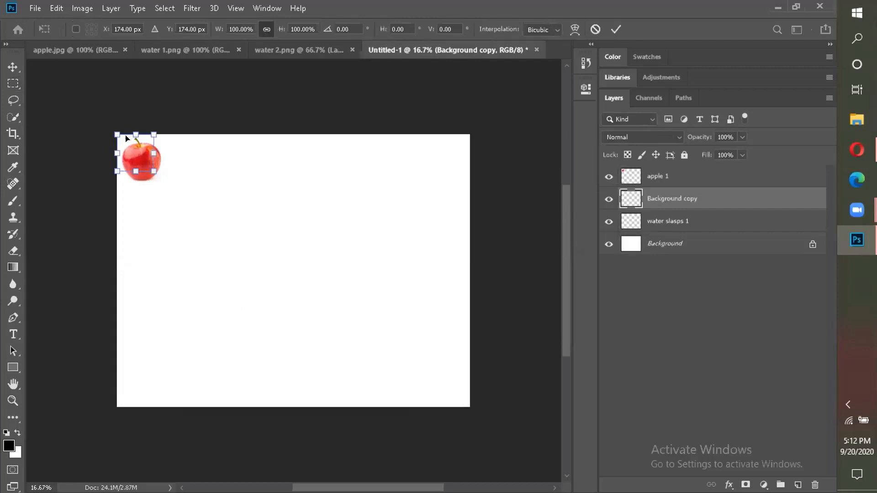
pyautogui.moveTo(159, 173); pyautogui.dragTo(231, 193)
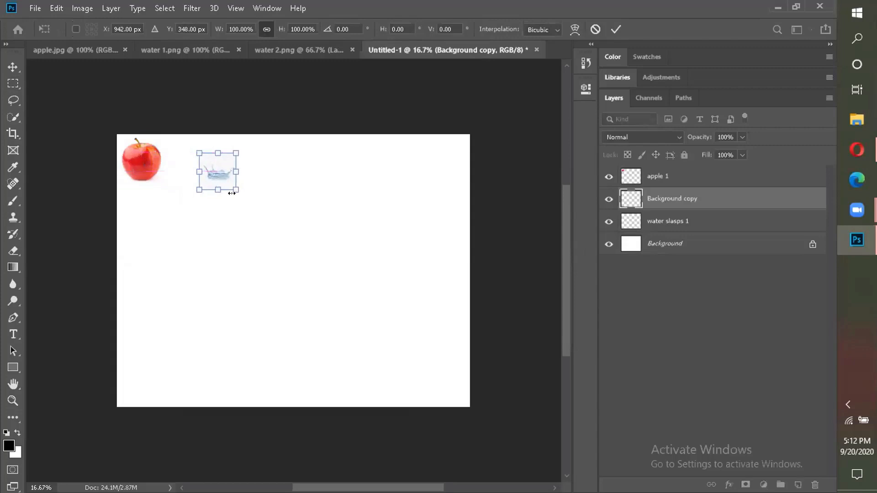
pyautogui.press('Return')
pyautogui.press('m')
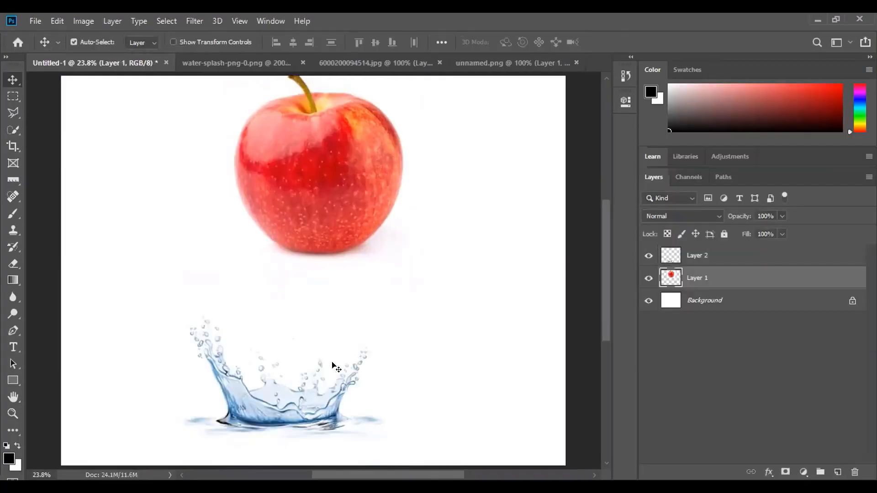
pyautogui.moveTo(273, 414); pyautogui.dragTo(312, 314)
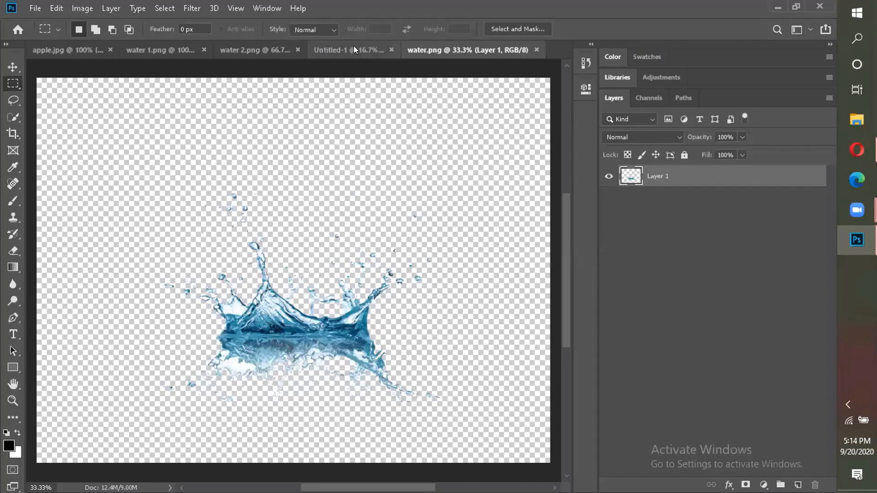
# Step: Duplicate Layer 1 of water.png into the Untitled-1 document under the name water
pyautogui.rightClick(282, 261)
pyautogui.click(319, 288)
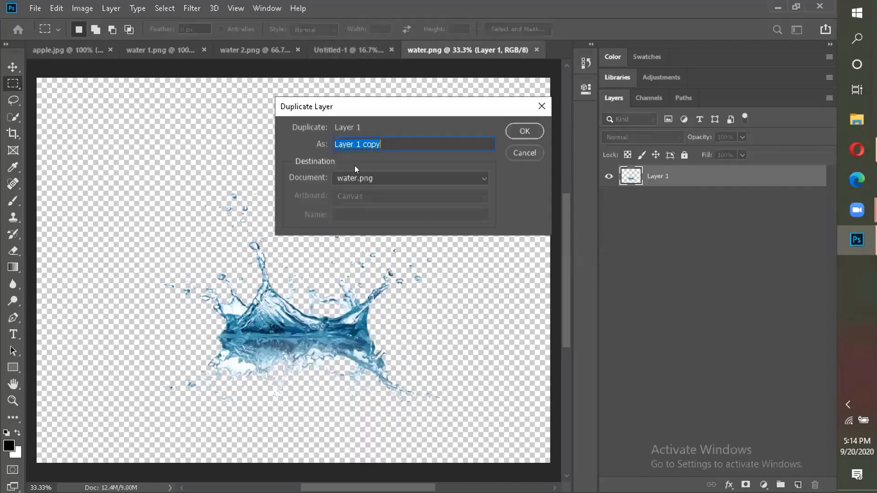
pyautogui.click(365, 179)
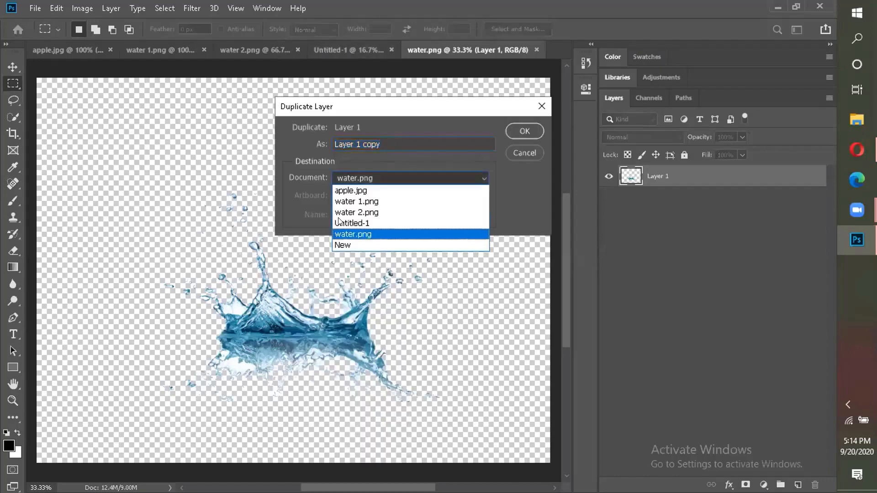
pyautogui.click(361, 223)
pyautogui.press('BackSpace')
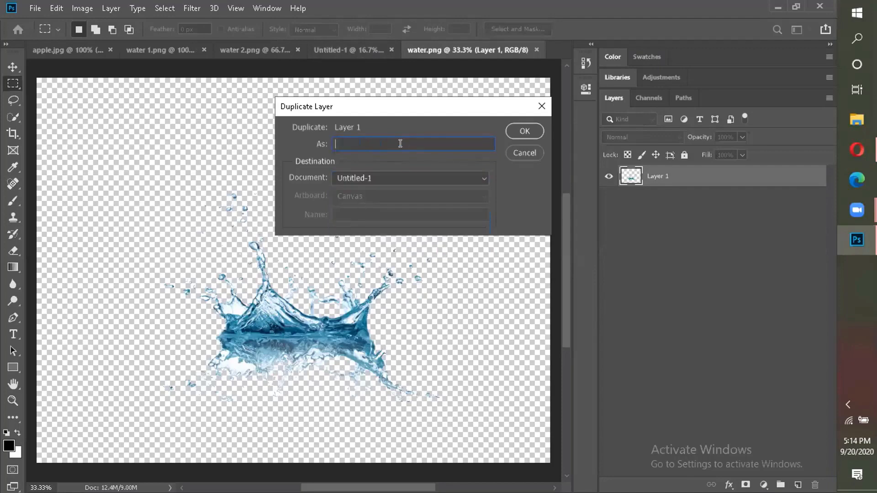
pyautogui.write('wat')
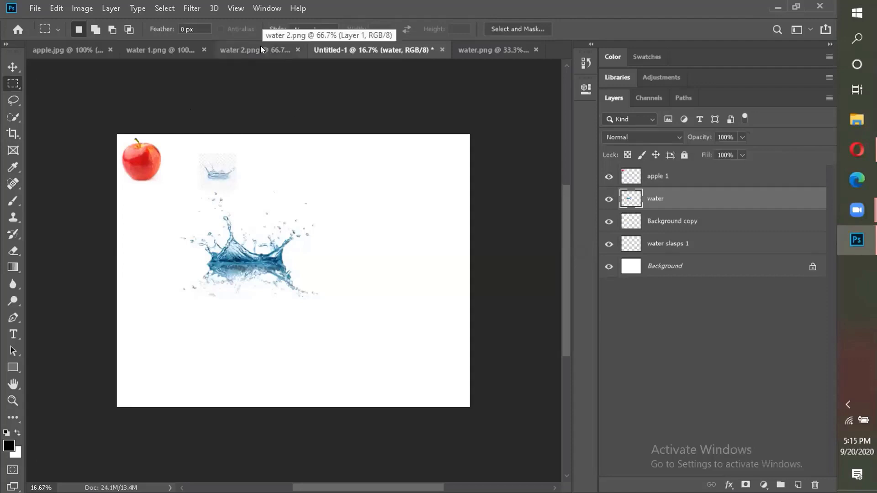
# Step: Return to the water 1.png document and close it
pyautogui.click(197, 50)
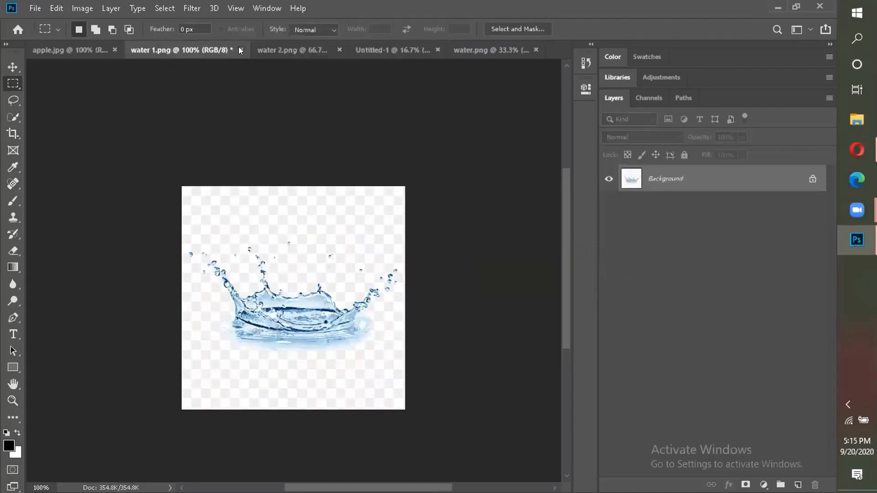
pyautogui.click(239, 48)
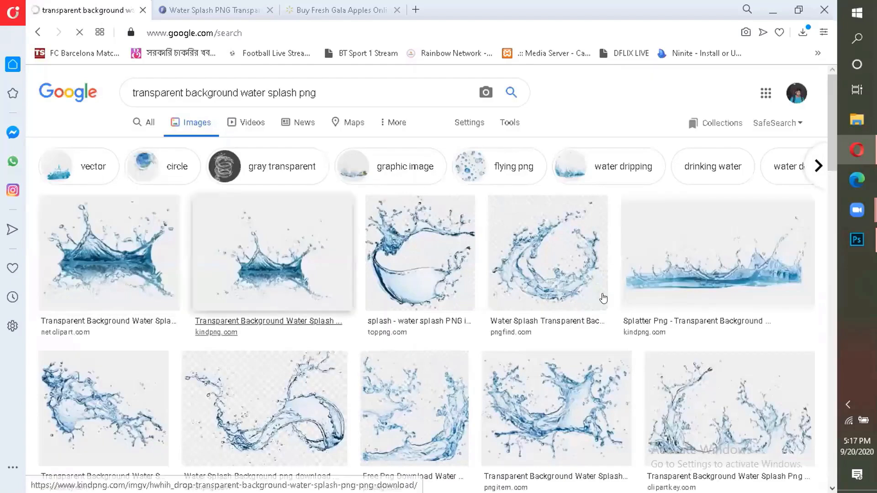
# Step: Open the kindpng.com page of the transparent water splatter PNG from the image results and locate its download option
pyautogui.click(618, 297)
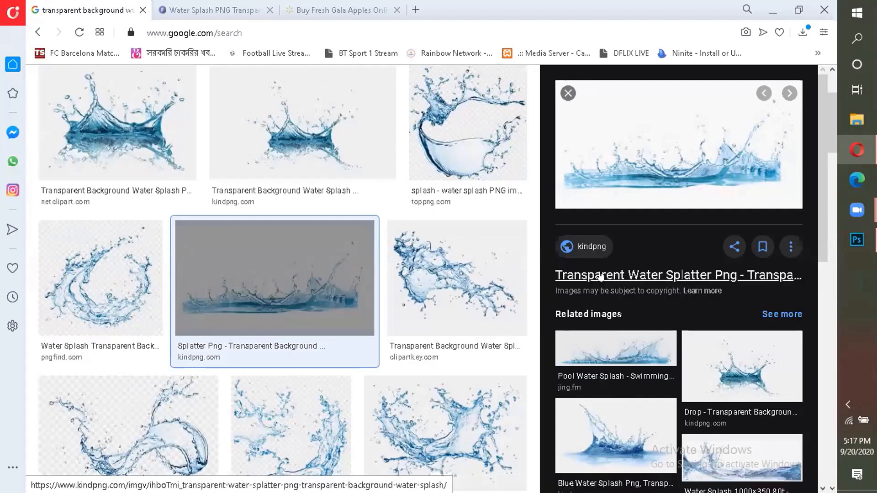
pyautogui.click(601, 276)
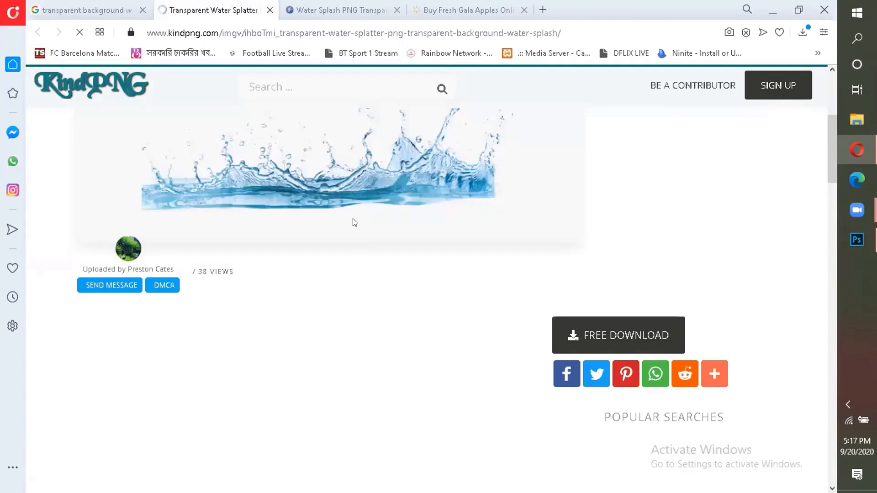
pyautogui.scroll(5, 364, 233)
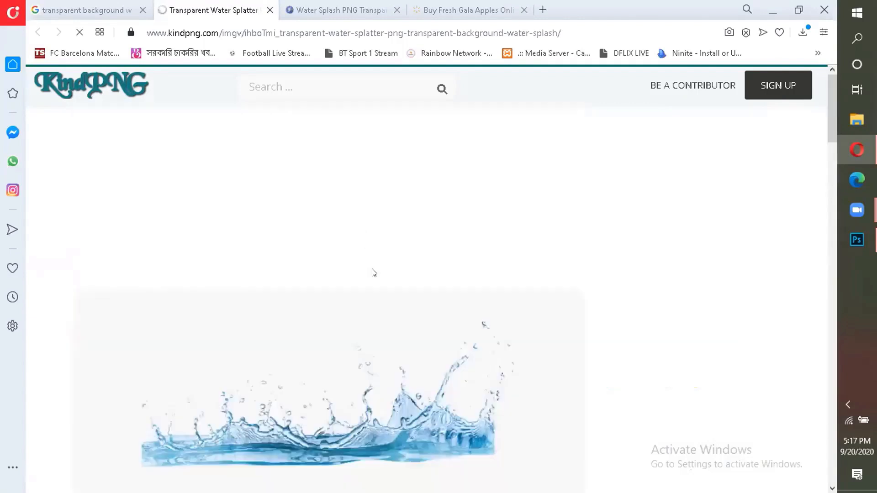
pyautogui.scroll(-1, 373, 308)
pyautogui.scroll(-1, 409, 315)
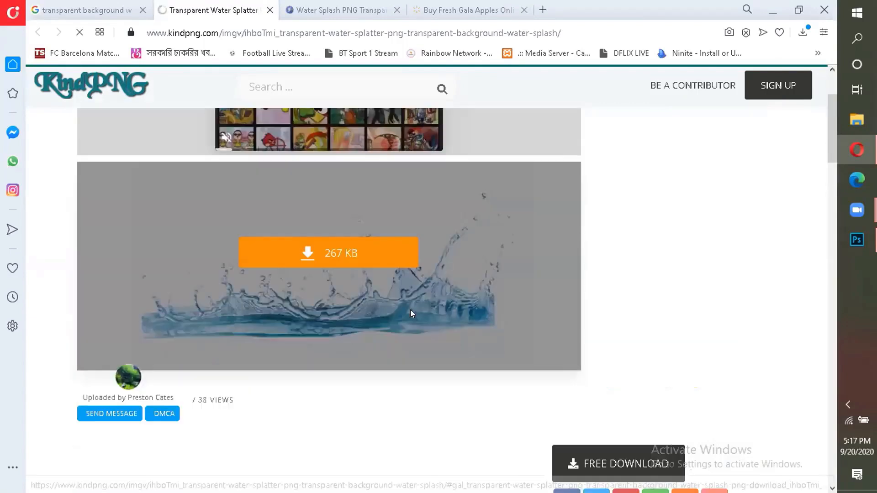
pyautogui.scroll(-1, 410, 315)
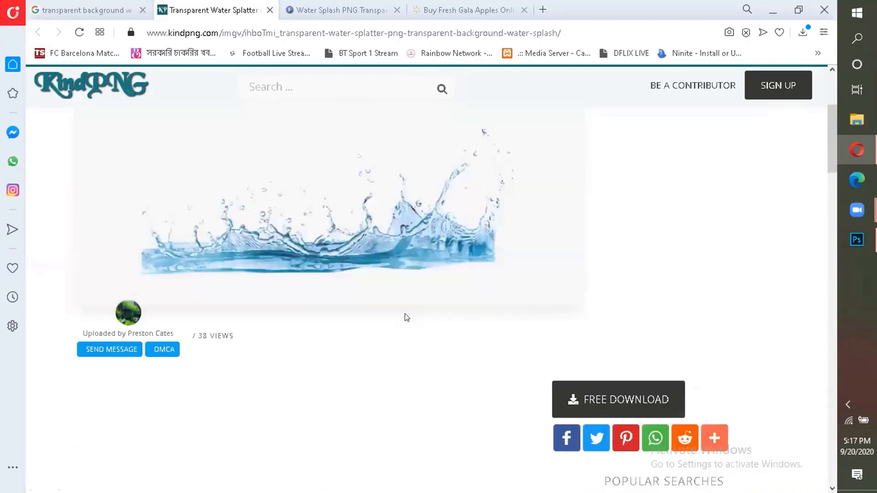
pyautogui.scroll(1, 408, 319)
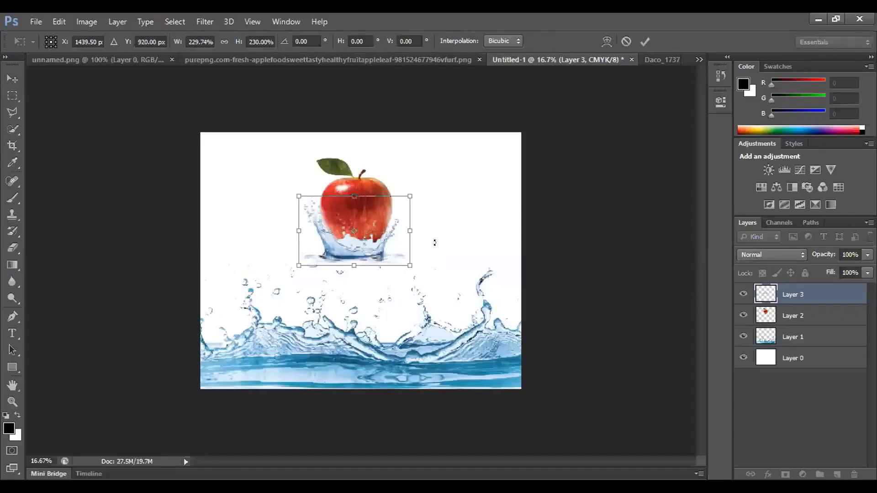
# Step: Place the Layer 3 splash around the apple's base at about X 1440.5 px, Y 912 px and flip it vertically
pyautogui.hotkey('ctrl', '+')
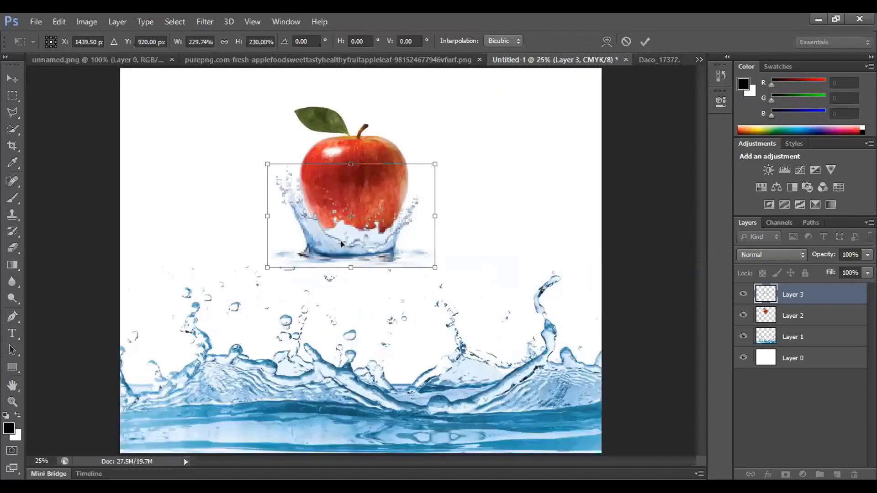
pyautogui.moveTo(351, 244); pyautogui.dragTo(352, 243)
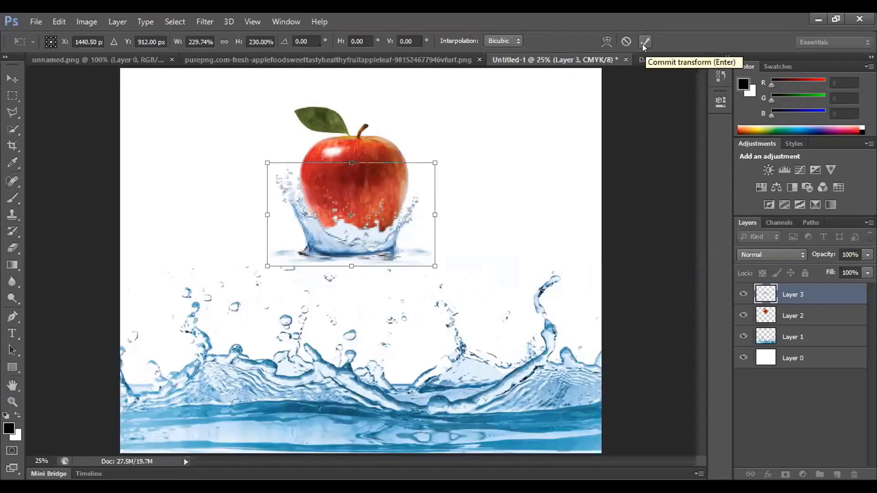
pyautogui.moveTo(441, 154)
pyautogui.mouseDown()
pyautogui.moveTo(424, 135)
pyautogui.moveTo(435, 174)
pyautogui.moveTo(433, 160)
pyautogui.mouseUp()
pyautogui.rightClick(433, 160)
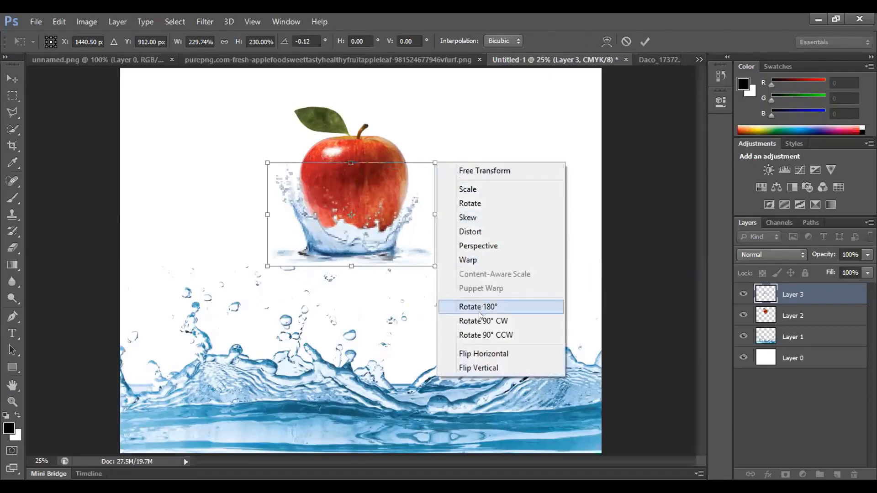
pyautogui.click(484, 368)
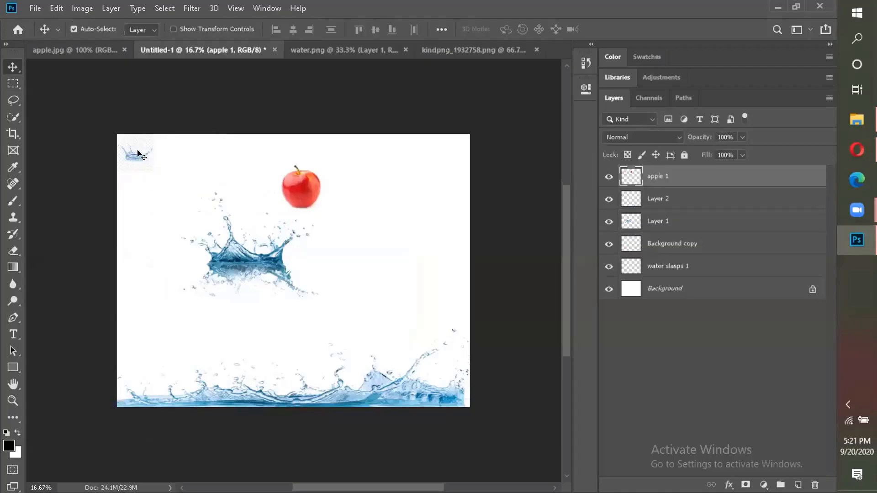
# Step: Delete the small splash layers Background copy and water slasps 1 from the Untitled-1 document
pyautogui.click(138, 154)
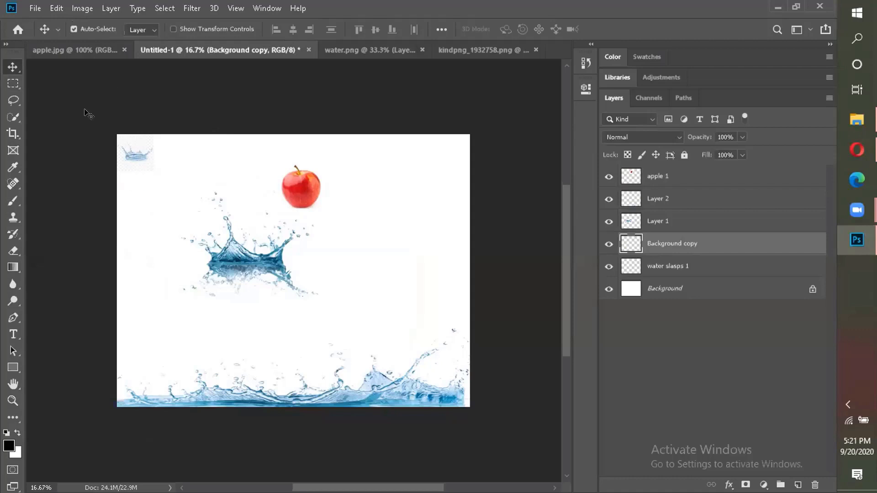
pyautogui.click(12, 84)
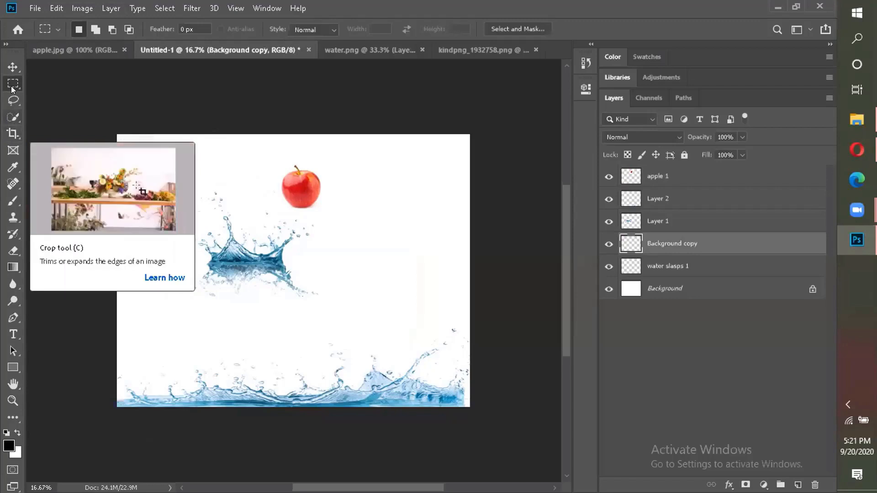
pyautogui.press('v')
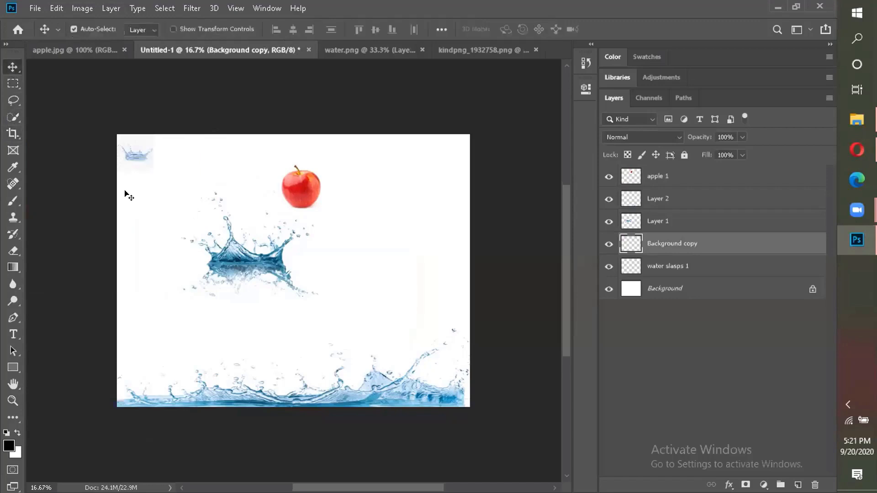
pyautogui.rightClick(129, 147)
pyautogui.click(126, 150)
pyautogui.press('Delete')
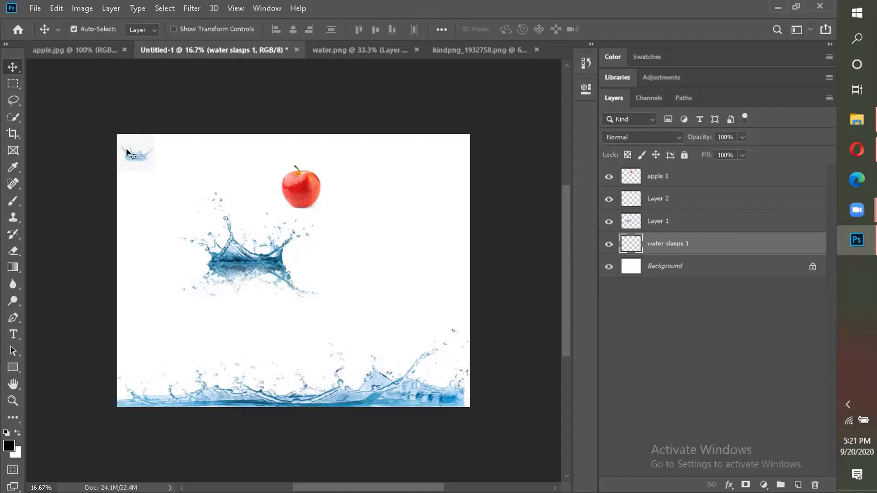
pyautogui.press('Delete')
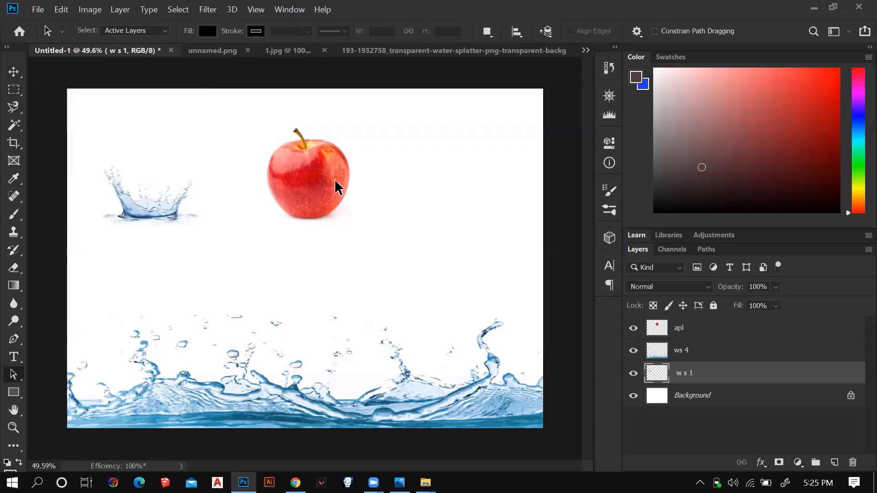
# Step: Hide the ws 4, w s 1 and Background layers to isolate the apple, and activate the Magic Wand tool
pyautogui.moveTo(633, 350); pyautogui.dragTo(633, 396)
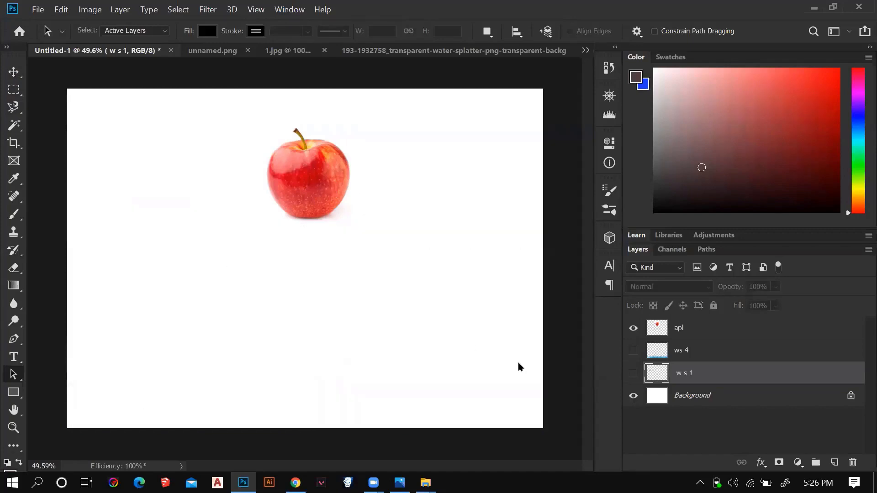
pyautogui.click(633, 398)
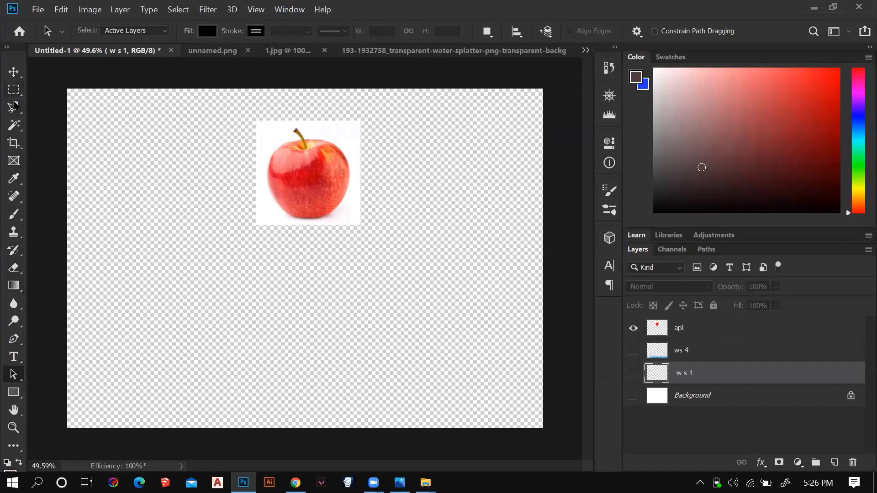
pyautogui.click(14, 107)
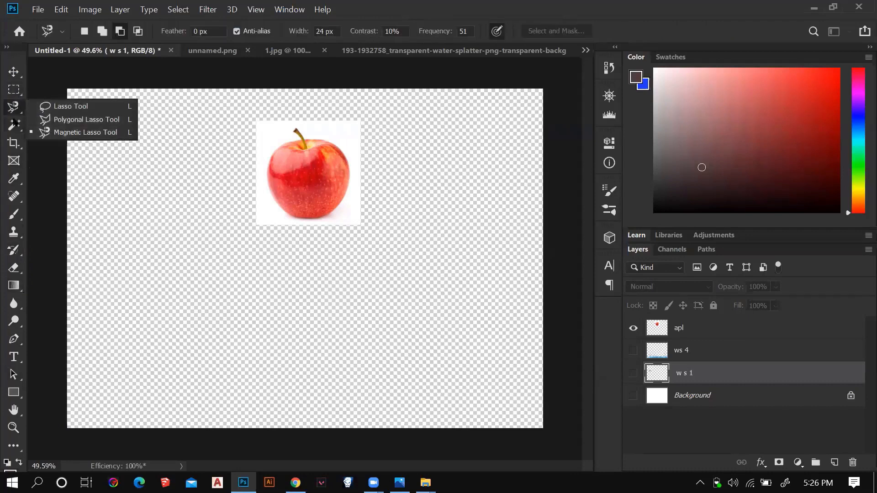
pyautogui.click(13, 125)
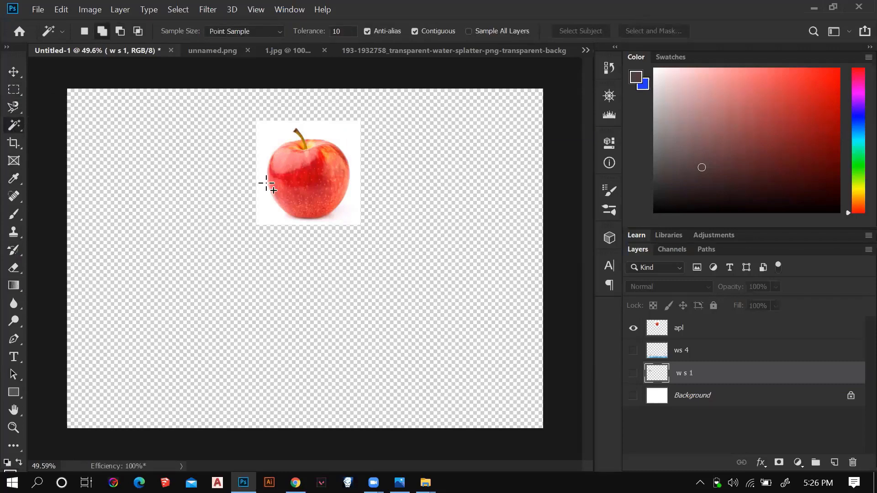
# Step: Select the white area around the apple on the apl layer with the Magic Wand and hide it with a layer mask
pyautogui.click(274, 202)
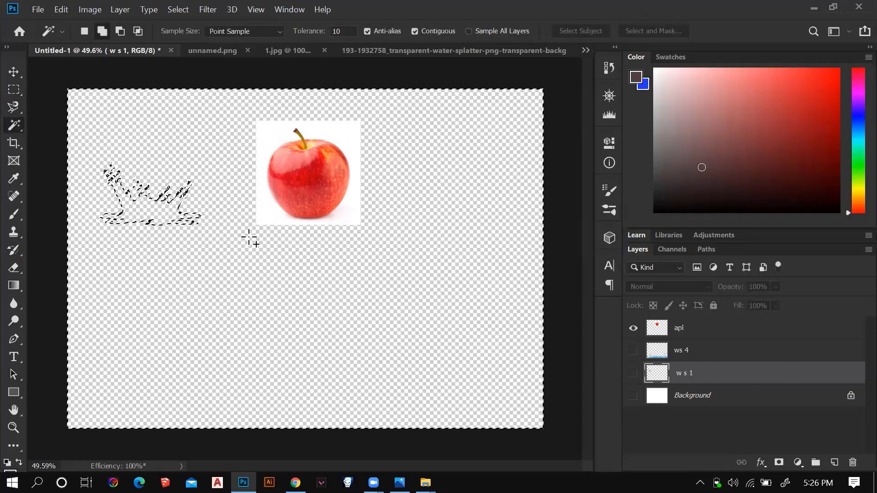
pyautogui.hotkey('ctrl', 'd')
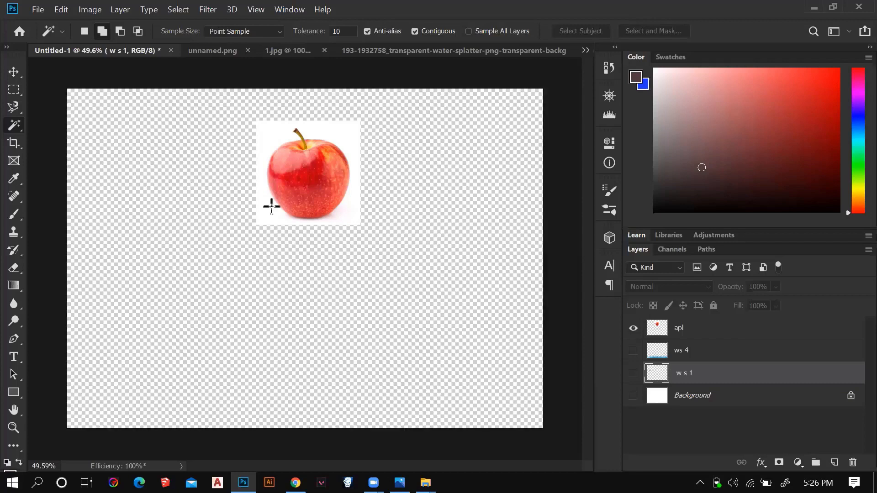
pyautogui.keyDown('ctrl'); pyautogui.click(309, 174); pyautogui.keyUp('ctrl')
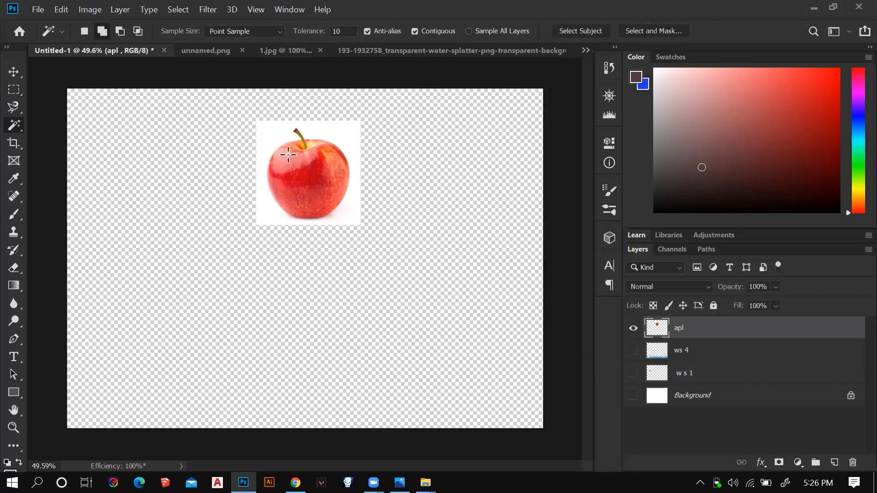
pyautogui.click(343, 133)
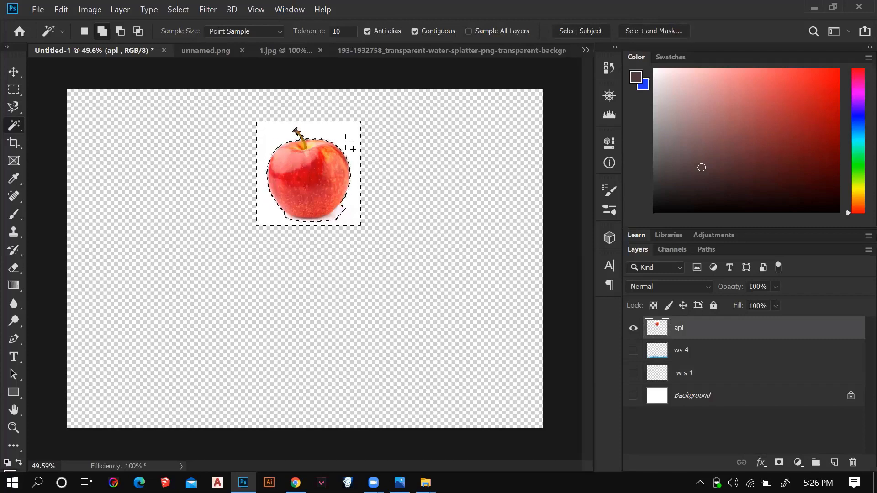
pyautogui.hotkey('ctrl', 'shift', 'i')
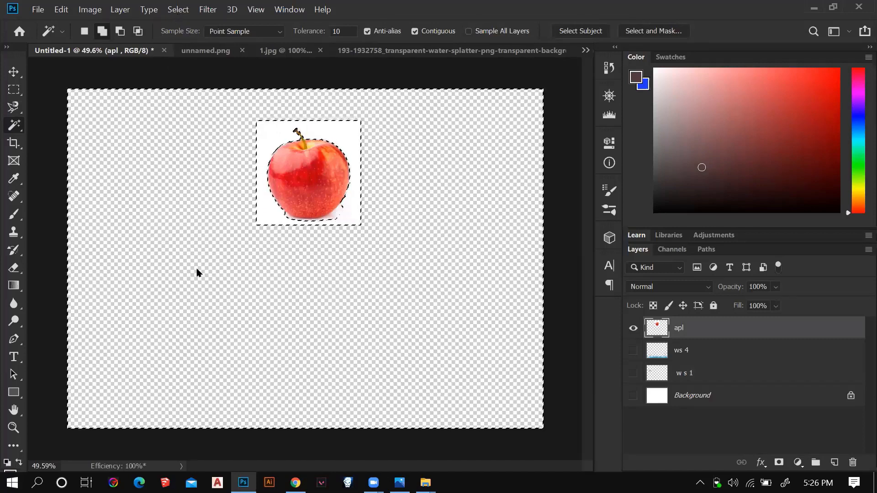
pyautogui.hotkey('alt', 's')
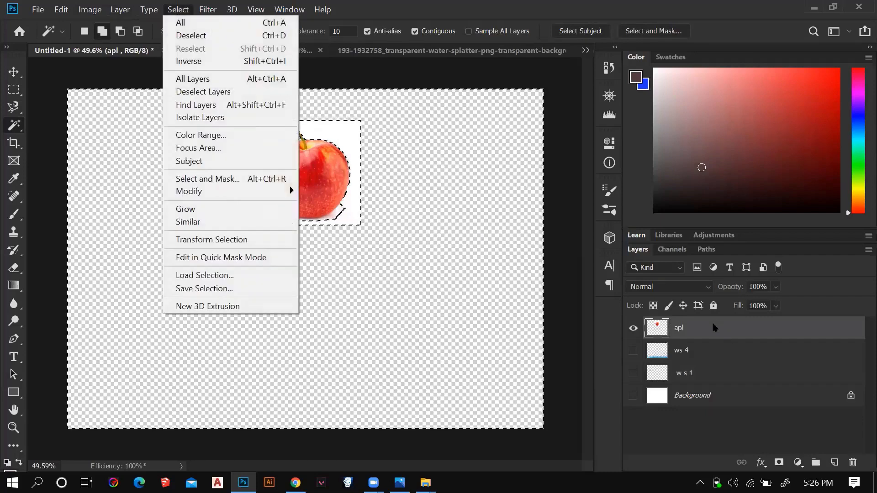
pyautogui.rightClick(705, 333)
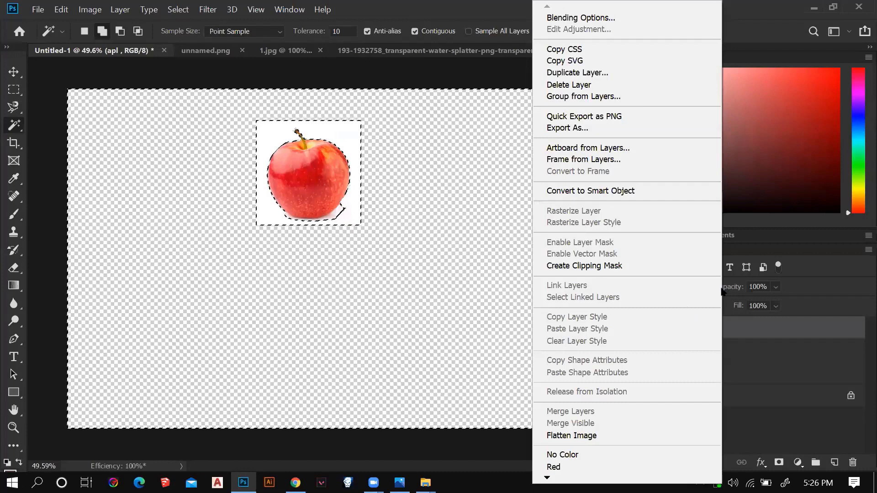
pyautogui.rightClick(784, 345)
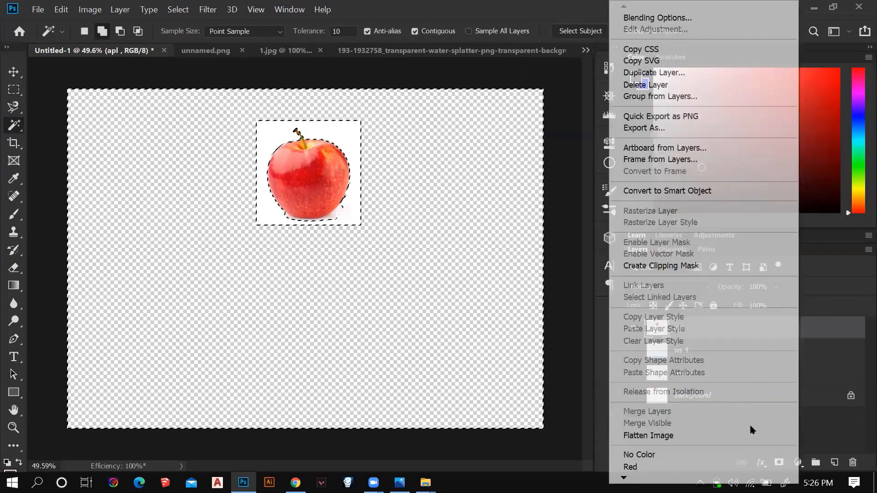
pyautogui.press('Escape')
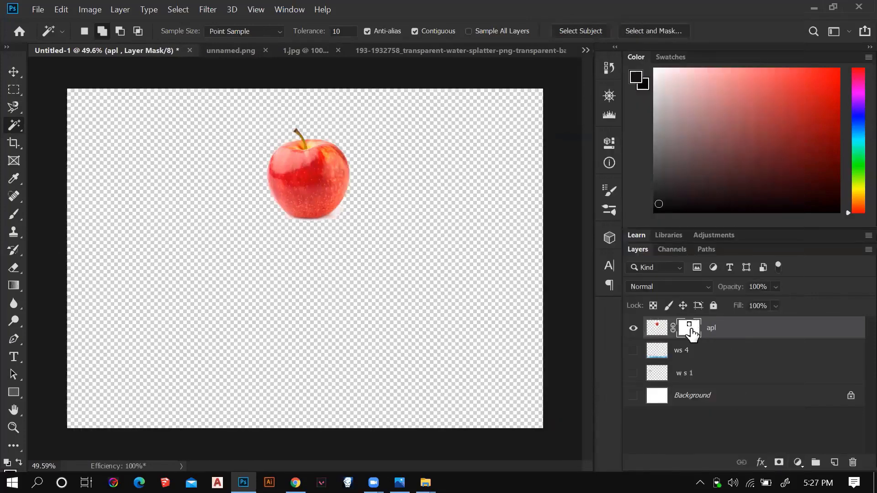
pyautogui.doubleClick(691, 329)
pyautogui.press('h')
pyautogui.click(663, 328)
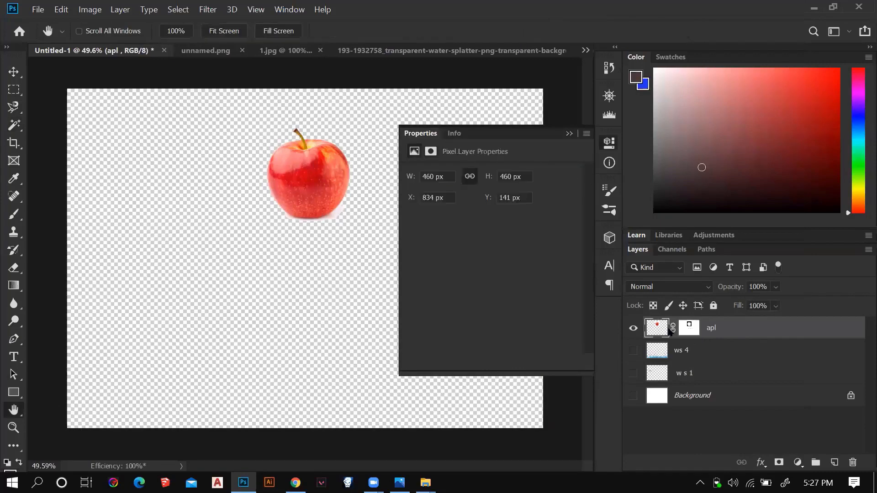
pyautogui.doubleClick(777, 328)
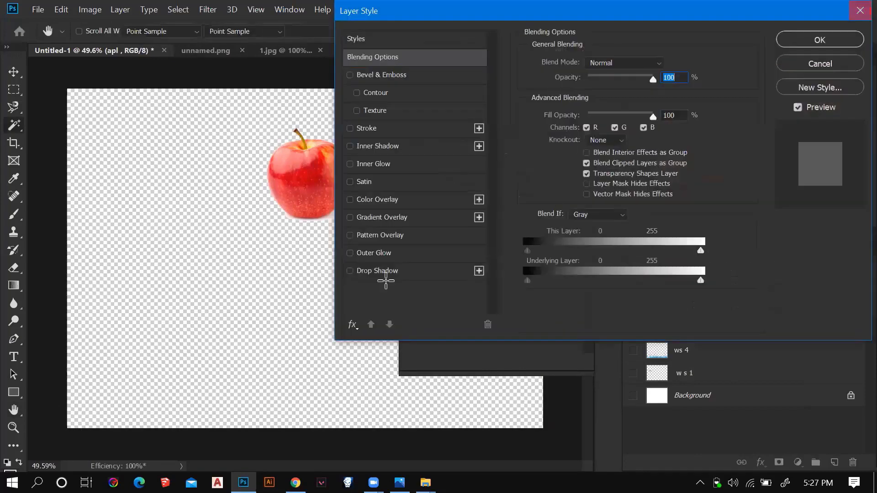
pyautogui.press('Escape')
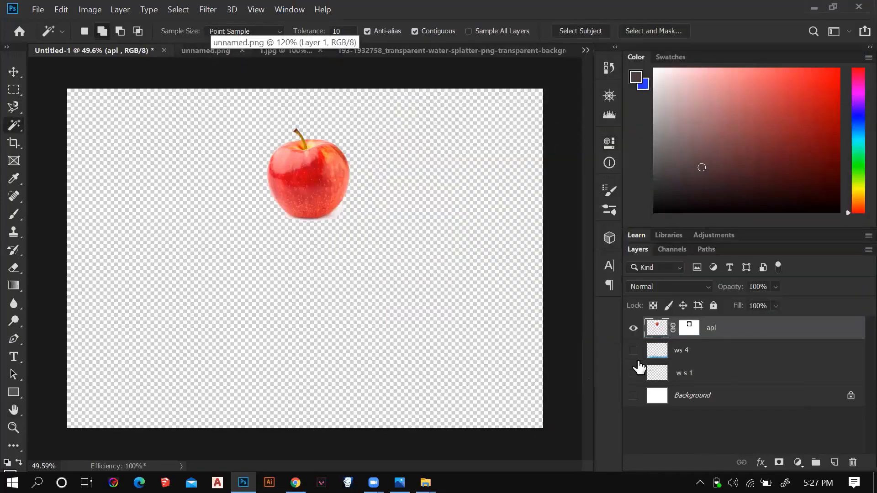
# Step: Make the ws 4 water layer visible again
pyautogui.click(633, 350)
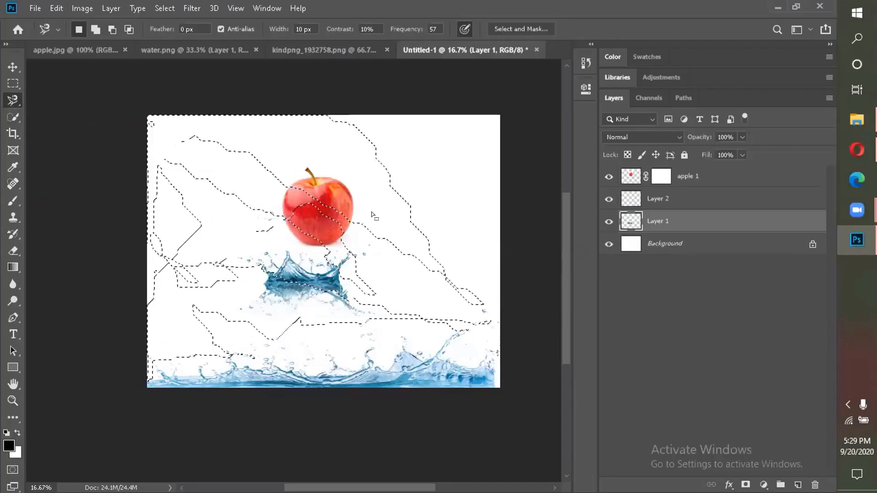
# Step: Clear the stray lasso selection in the Untitled-1 document and activate the Quick Selection tool
pyautogui.click(164, 8)
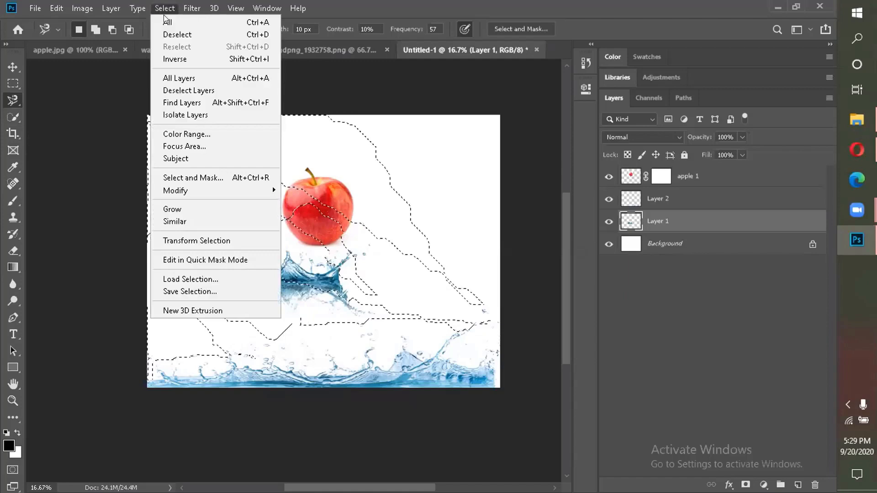
pyautogui.click(168, 35)
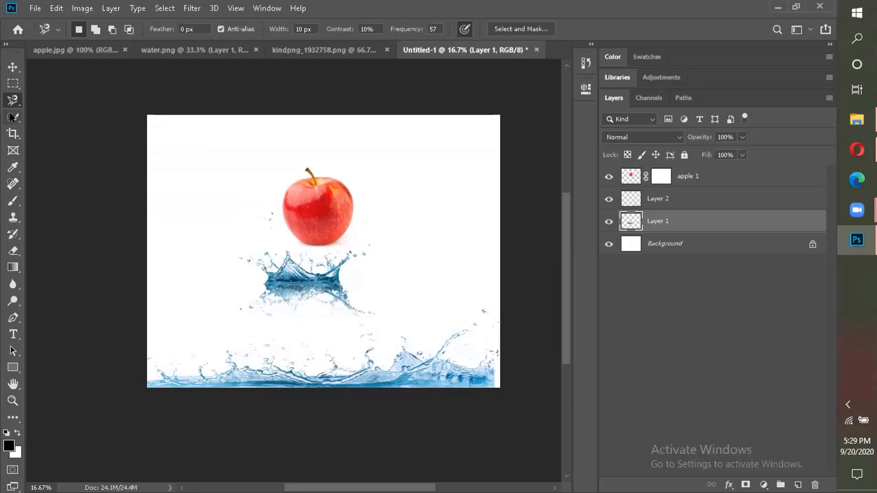
pyautogui.click(12, 117)
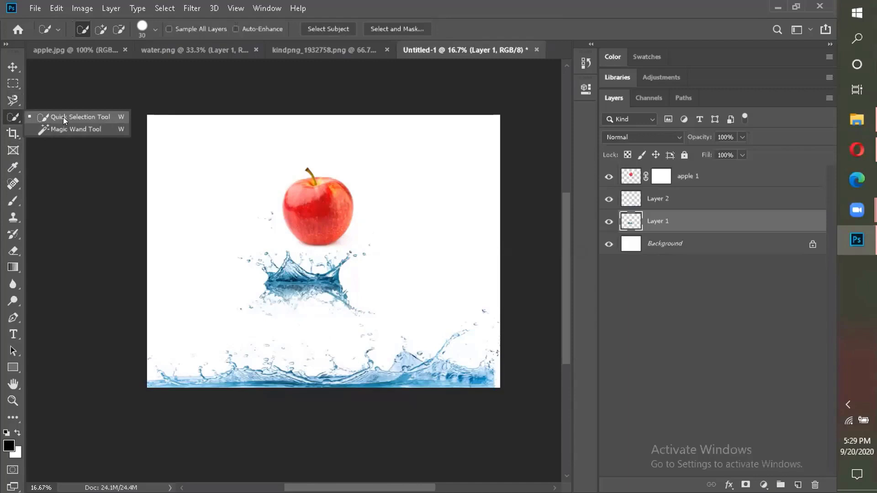
# Step: Isolate the apple 1 layer by hiding Layer 2, Layer 1 and the Background, and delete its blank layer mask
pyautogui.click(63, 117)
pyautogui.click(654, 179)
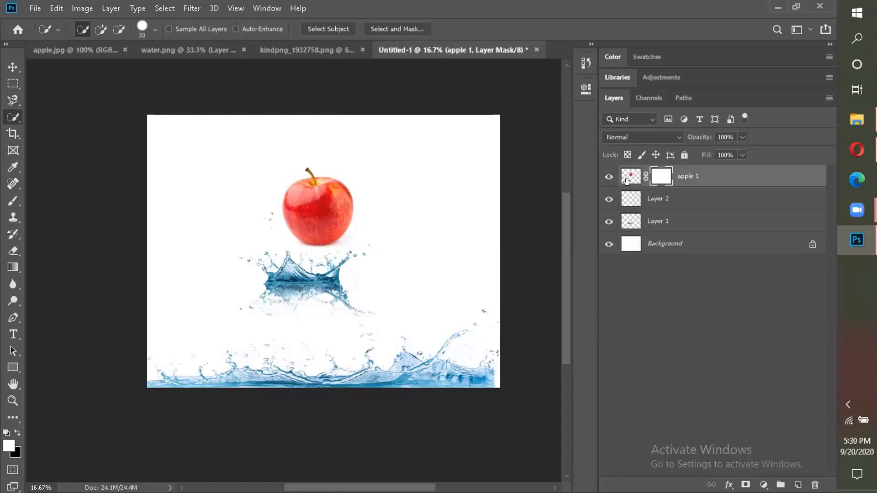
pyautogui.click(608, 177)
pyautogui.click(606, 199)
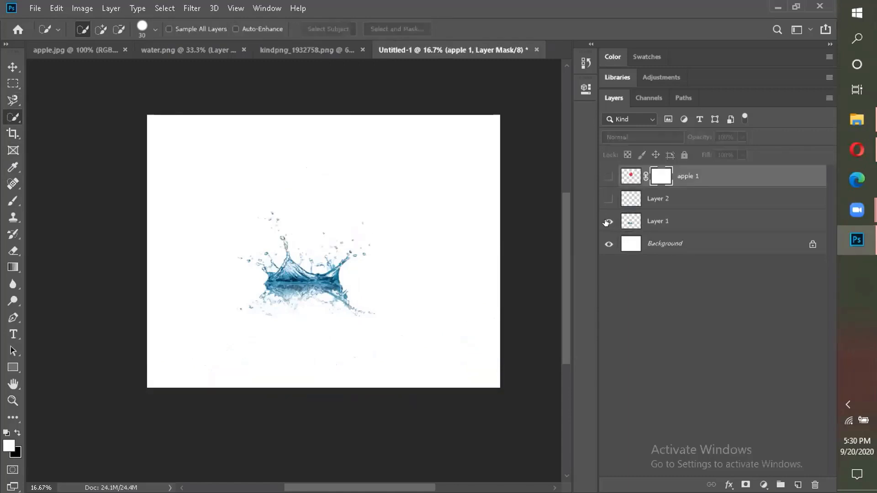
pyautogui.click(608, 177)
pyautogui.click(608, 221)
pyautogui.click(605, 244)
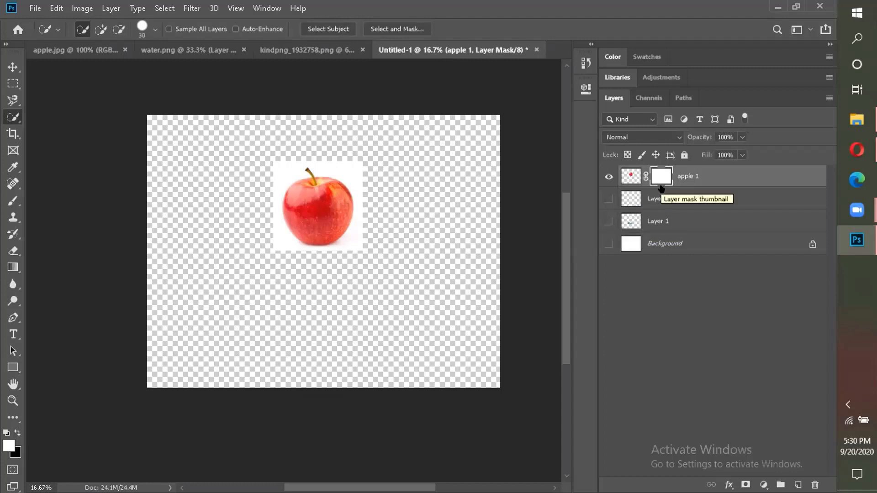
pyautogui.rightClick(648, 179)
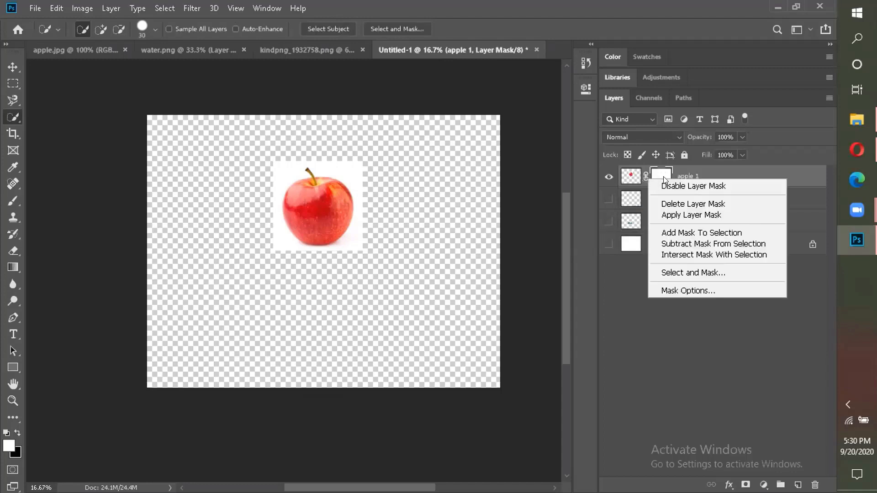
pyautogui.click(672, 205)
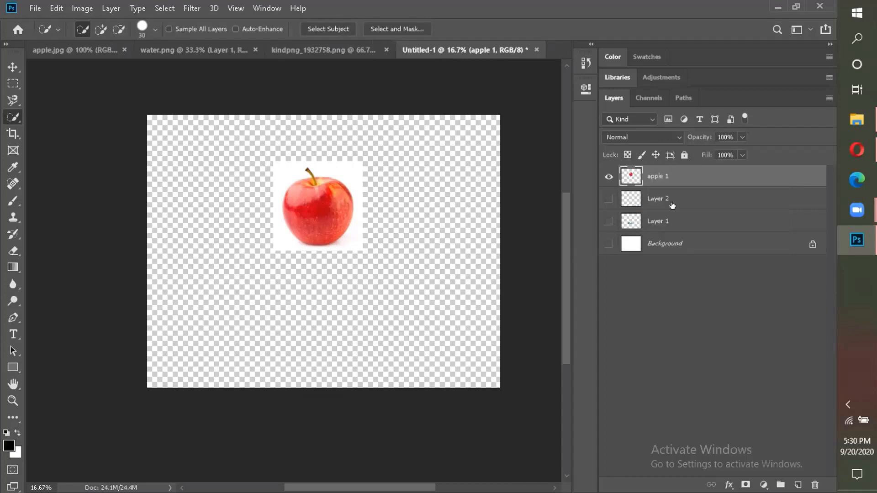
# Step: Select the white area around the apple with the Magic Wand, invert the selection and turn it into a layer mask on apple 1
pyautogui.rightClick(10, 118)
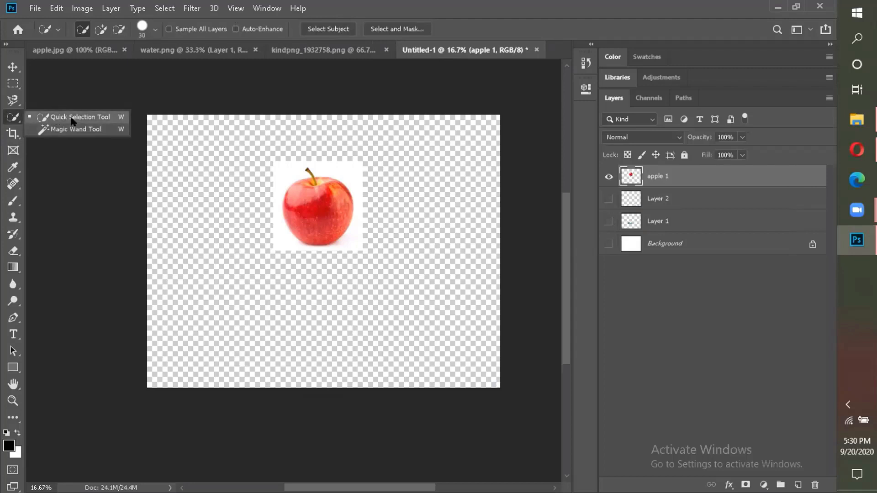
pyautogui.click(53, 128)
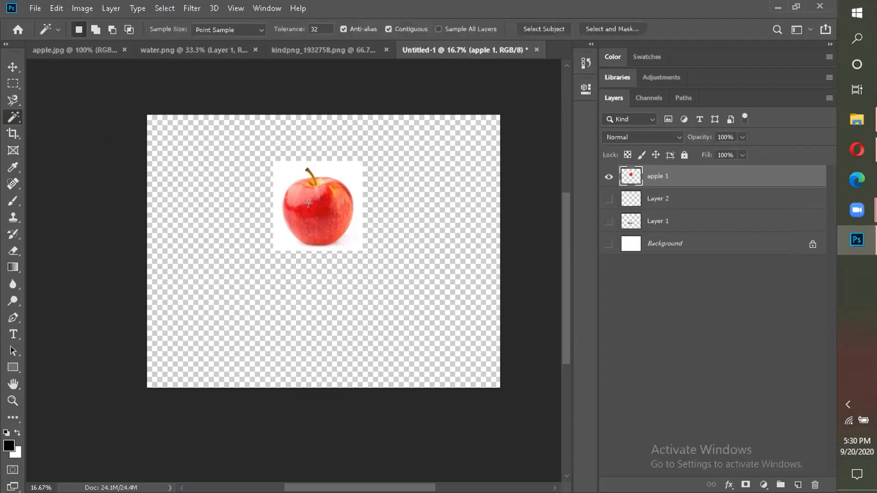
pyautogui.click(330, 172)
pyautogui.click(165, 6)
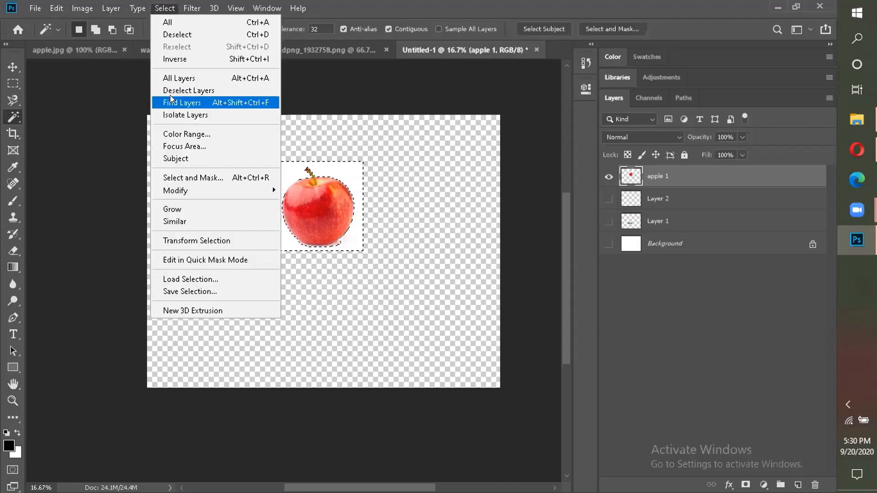
pyautogui.click(171, 59)
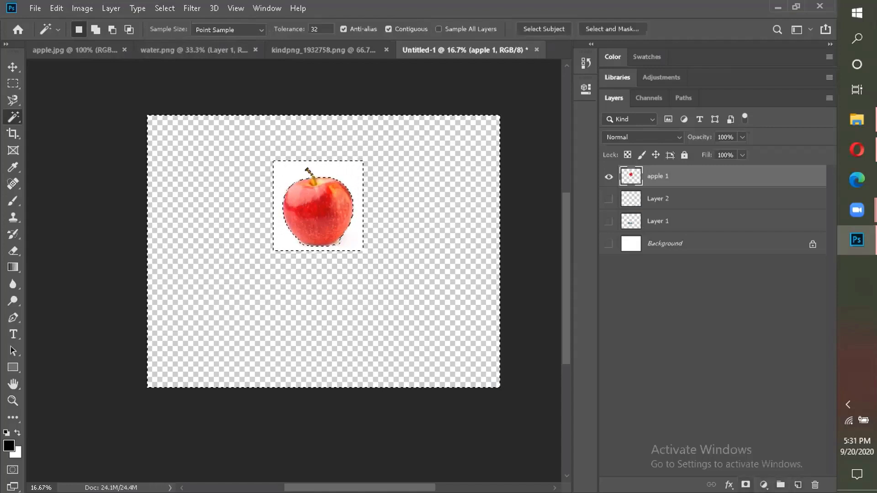
pyautogui.click(745, 485)
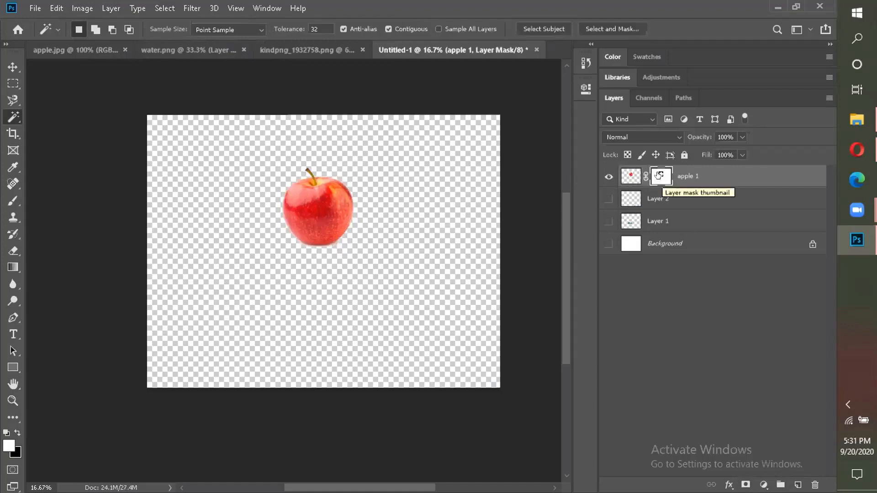
# Step: Make Layer 2, Layer 1 and the Background visible again
pyautogui.click(609, 198)
pyautogui.click(609, 221)
pyautogui.click(608, 244)
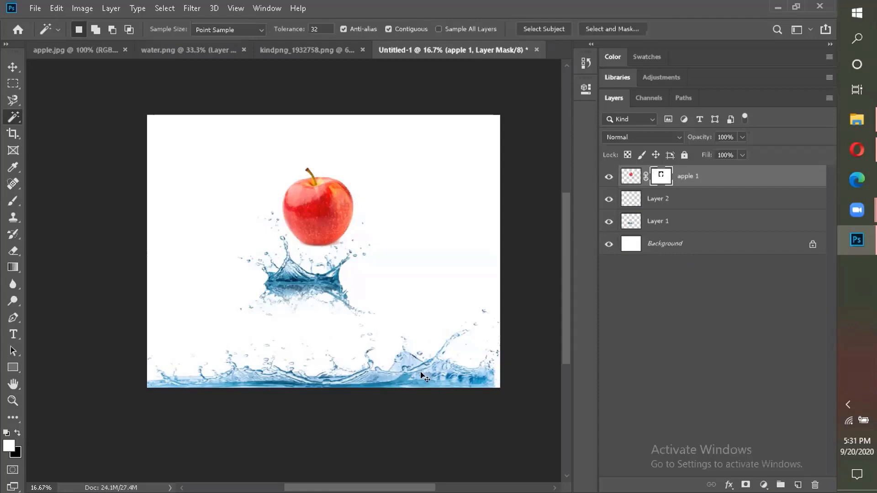
# Step: Isolate the Layer 2 water by hiding apple 1, Layer 1 and the Background, and clear the leftover selection
pyautogui.hotkey('ctrl', 't')
pyautogui.press('Return')
pyautogui.press('w')
pyautogui.click(608, 176)
pyautogui.click(609, 222)
pyautogui.click(608, 244)
pyautogui.press('v')
pyautogui.click(634, 199)
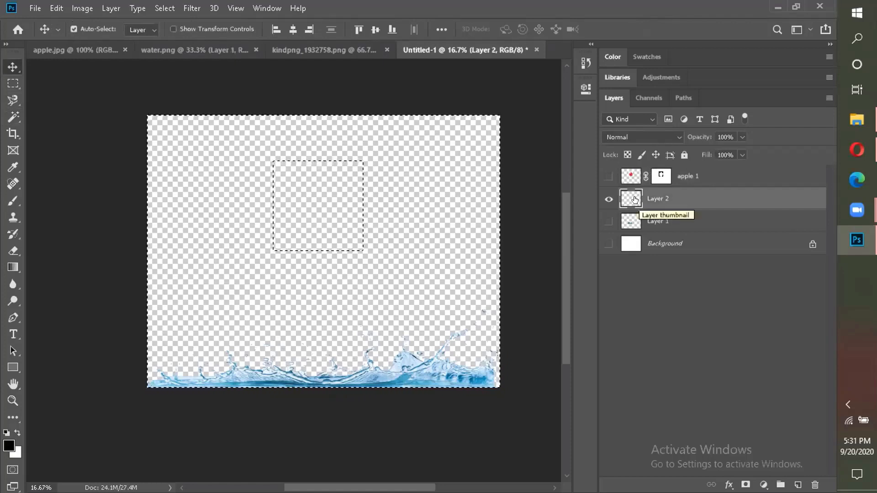
pyautogui.hotkey('ctrl', 'd')
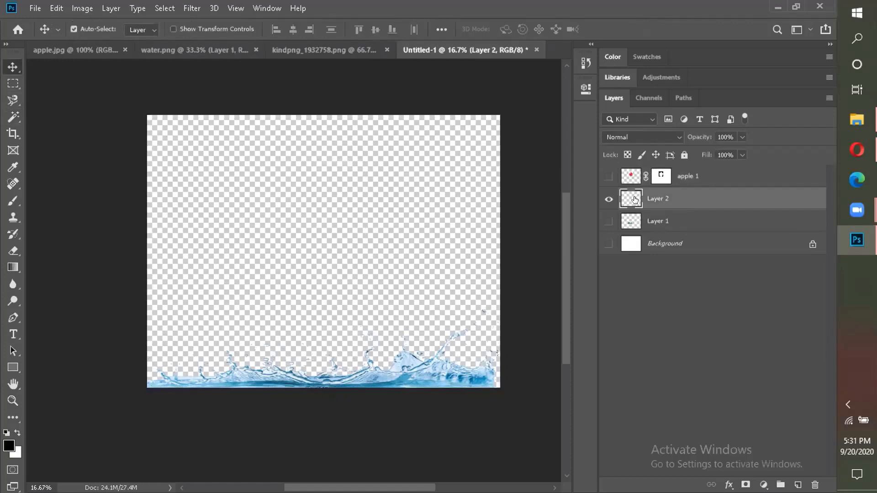
pyautogui.hotkey('ctrl', 't')
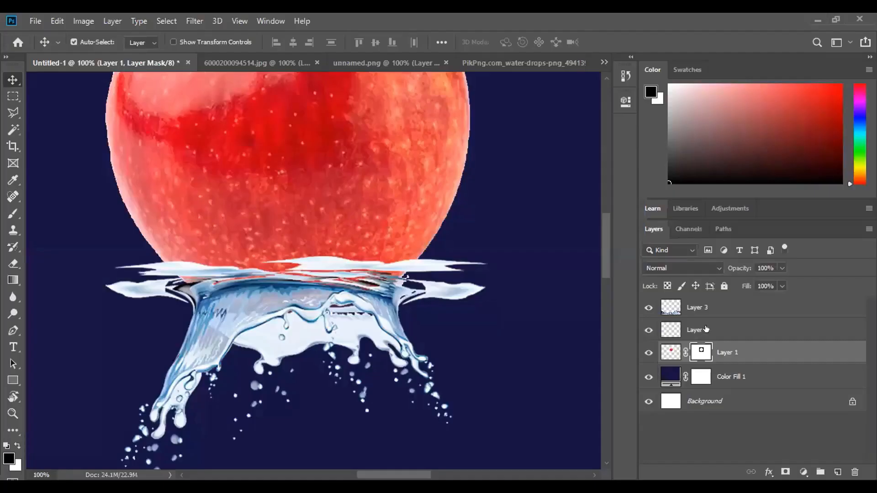
# Step: Add a layer mask to Layer 2, the splash under the apple, and activate the Brush tool
pyautogui.click(356, 289)
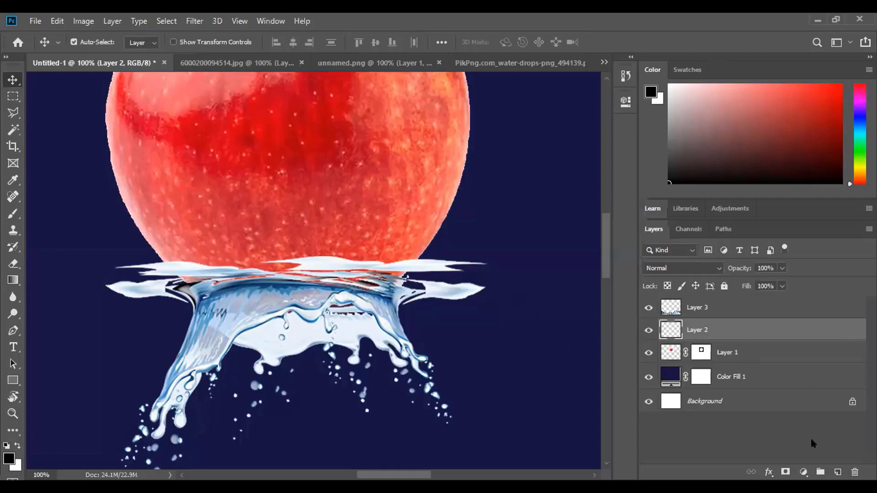
pyautogui.click(785, 471)
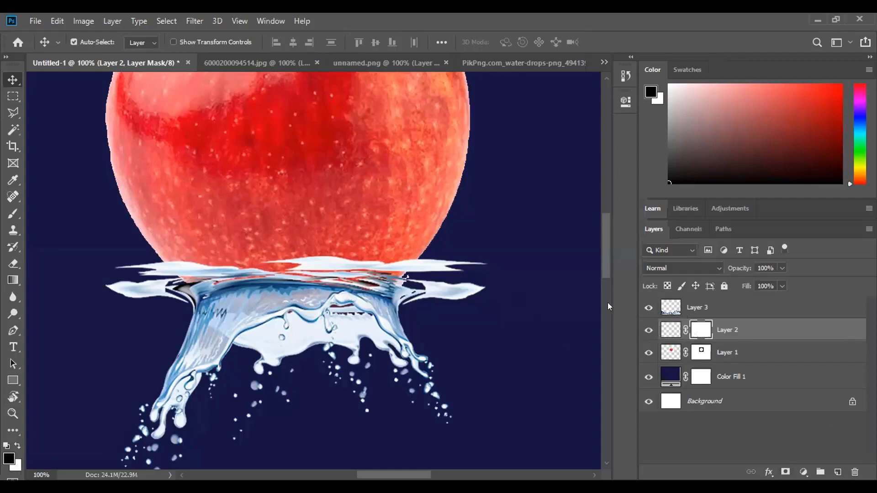
pyautogui.click(13, 213)
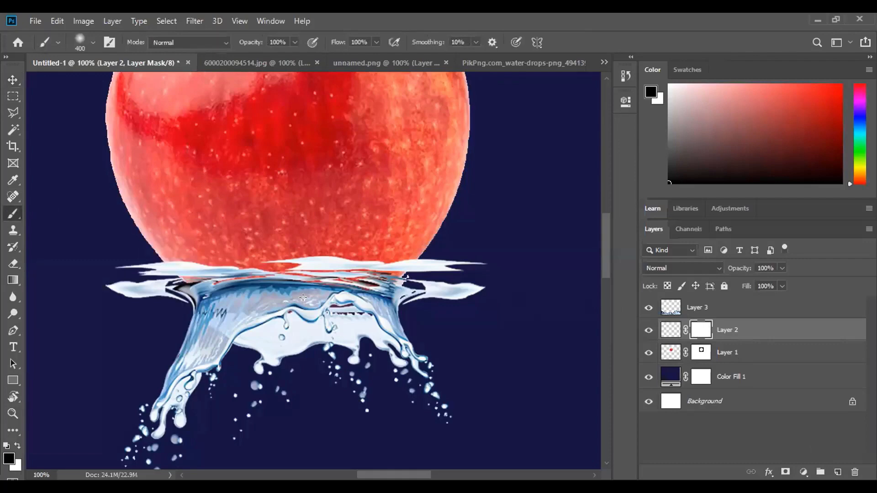
# Step: Adjust the soft brush to a size of 150 px for painting on the Layer 2 mask
pyautogui.press(']')
pyautogui.press(']')
pyautogui.press(']')
pyautogui.press(']')
pyautogui.press(']')
pyautogui.press(']')
pyautogui.press(']')
pyautogui.press(']')
pyautogui.press(']')
pyautogui.press(']')
pyautogui.press(']')
pyautogui.press('[')
pyautogui.press('[')
pyautogui.press('[')
pyautogui.press('[')
pyautogui.press('[')
pyautogui.press('[')
pyautogui.press('[')
pyautogui.press('[')
pyautogui.press('[')
pyautogui.press('[')
pyautogui.press('[')
pyautogui.press('[')
pyautogui.press('[')
pyautogui.press('[')
pyautogui.press('[')
pyautogui.press('[')
pyautogui.press('[')
pyautogui.press('[')
pyautogui.press('[')
pyautogui.press('[')
pyautogui.press(']')
pyautogui.press(']')
pyautogui.press(']')
pyautogui.press(']')
pyautogui.press(']')
pyautogui.press(']')
pyautogui.press(']')
pyautogui.press(']')
pyautogui.press(']')
pyautogui.press('[')
pyautogui.press('[')
pyautogui.press('[')
pyautogui.press('[')
pyautogui.press('[')
pyautogui.press('[')
pyautogui.press('[')
pyautogui.press('[')
pyautogui.press('[')
pyautogui.press('[')
pyautogui.press('[')
pyautogui.press('[')
pyautogui.press('[')
pyautogui.press('[')
pyautogui.press('[')
pyautogui.press('[')
pyautogui.press('[')
pyautogui.press('[')
pyautogui.press('[')
pyautogui.press('[')
pyautogui.hotkey('ctrl', '0')
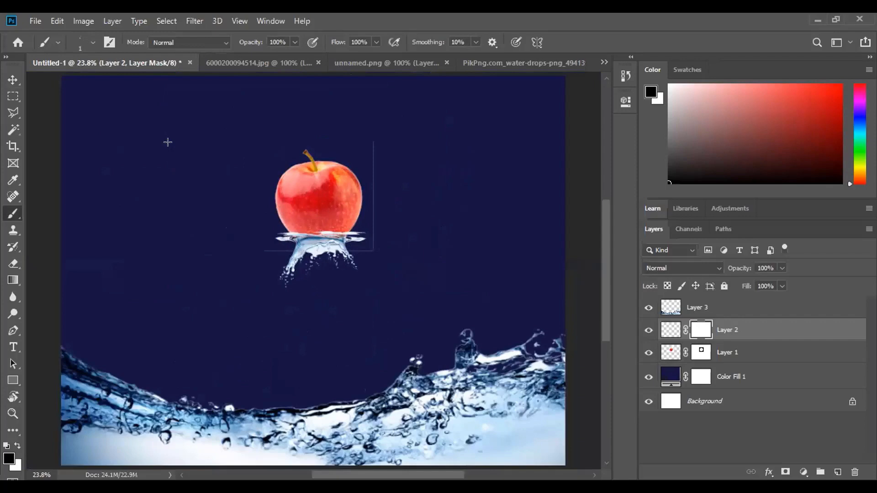
pyautogui.press(']')
pyautogui.press(']')
pyautogui.press(']')
pyautogui.press(']')
pyautogui.press(']')
pyautogui.press(']')
pyautogui.press(']')
pyautogui.press(']')
pyautogui.press(']')
pyautogui.press(']')
pyautogui.press(']')
pyautogui.press(']')
pyautogui.press(']')
pyautogui.press(']')
pyautogui.press(']')
pyautogui.press(']')
pyautogui.press(']')
pyautogui.press(']')
pyautogui.press(']')
pyautogui.press(']')
pyautogui.press(']')
pyautogui.press(']')
pyautogui.press(']')
pyautogui.press(']')
pyautogui.press(']')
pyautogui.press('[')
pyautogui.press('[')
pyautogui.press('[')
pyautogui.press('[')
pyautogui.press('[')
pyautogui.press('[')
pyautogui.press('[')
pyautogui.press('[')
pyautogui.press('[')
pyautogui.press('[')
pyautogui.press('[')
pyautogui.press('[')
pyautogui.press('[')
pyautogui.press('[')
pyautogui.press('[')
pyautogui.press('[')
pyautogui.press('[')
pyautogui.press('[')
# Step: Paint black on the Layer 2 mask to hide the right end of the splash beneath the apple
pyautogui.scroll(3, 338, 228)
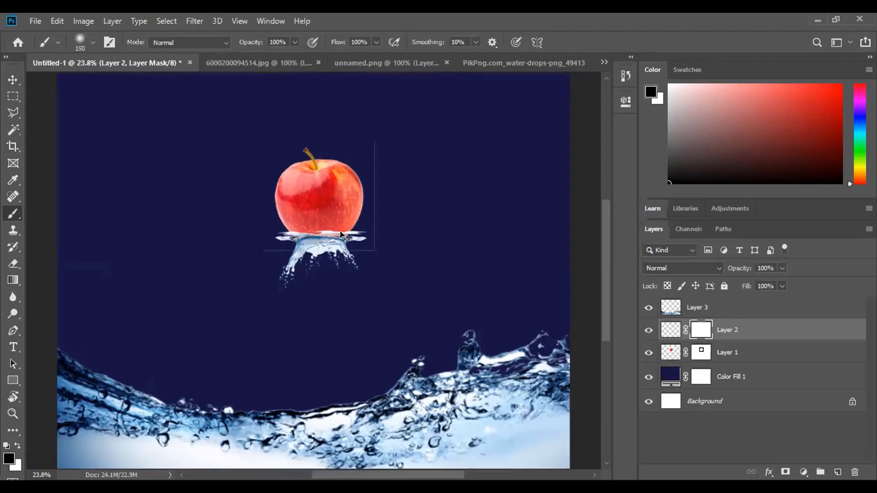
pyautogui.scroll(3, 337, 229)
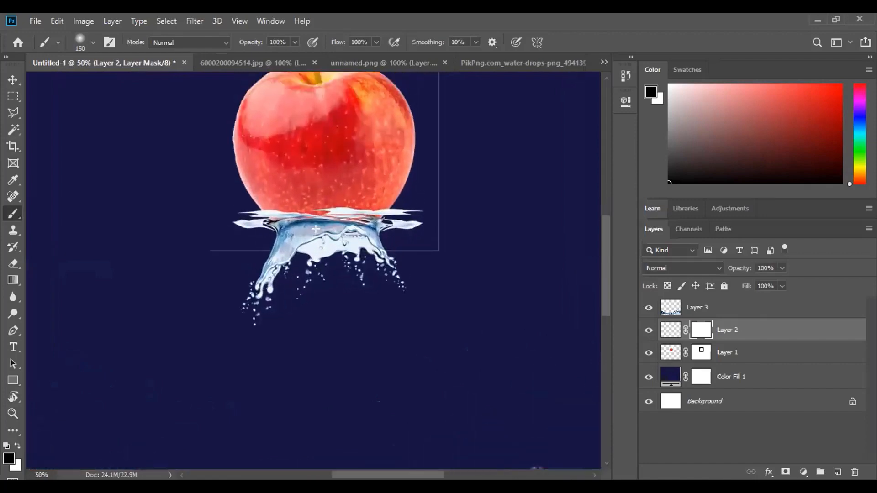
pyautogui.scroll(1, 318, 231)
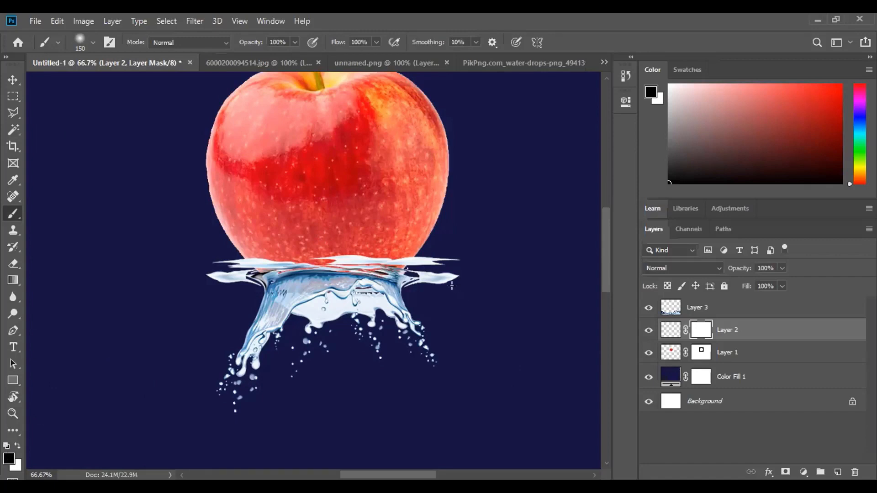
pyautogui.moveTo(457, 270)
pyautogui.mouseDown()
pyautogui.moveTo(399, 330)
pyautogui.moveTo(409, 346)
pyautogui.moveTo(447, 338)
pyautogui.moveTo(419, 328)
pyautogui.moveTo(420, 317)
pyautogui.moveTo(410, 328)
pyautogui.moveTo(376, 330)
pyautogui.moveTo(396, 338)
pyautogui.moveTo(429, 309)
pyautogui.mouseUp()
# Step: Set the brush size to 70 px and raise its hardness to the maximum
pyautogui.press('[')
pyautogui.press('[')
pyautogui.press('[')
pyautogui.press('[')
pyautogui.press('[')
pyautogui.press('[')
pyautogui.press('[')
pyautogui.press('[')
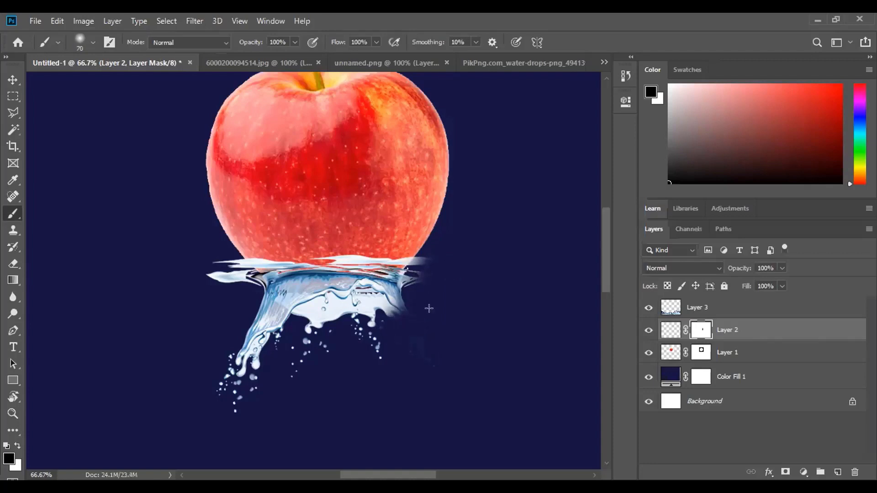
pyautogui.rightClick(376, 305)
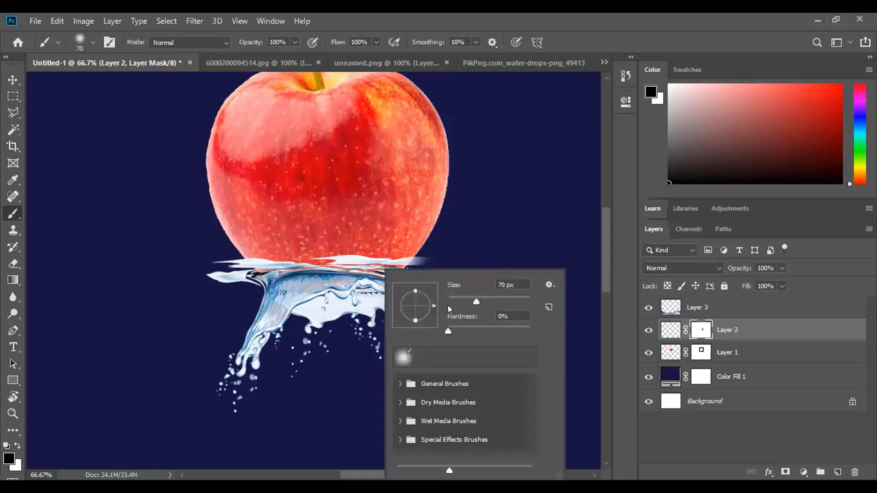
pyautogui.moveTo(448, 332); pyautogui.dragTo(530, 331)
pyautogui.press('Return')
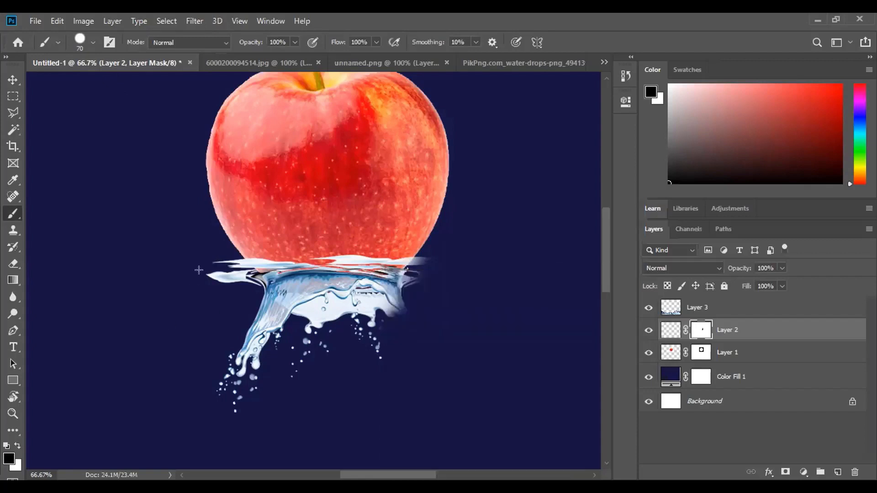
# Step: Paint out the left tip of the splash on the Layer 2 mask with the hard brush, reducing its size between strokes
pyautogui.moveTo(209, 269)
pyautogui.mouseDown()
pyautogui.moveTo(223, 285)
pyautogui.moveTo(214, 270)
pyautogui.mouseUp()
pyautogui.press('[')
pyautogui.press('[')
pyautogui.press('[')
pyautogui.moveTo(224, 268); pyautogui.dragTo(231, 270)
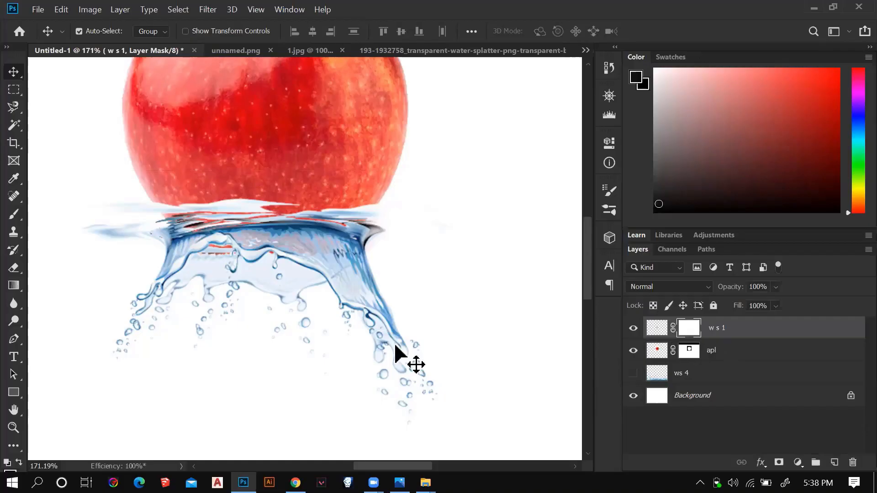
pyautogui.press('b')
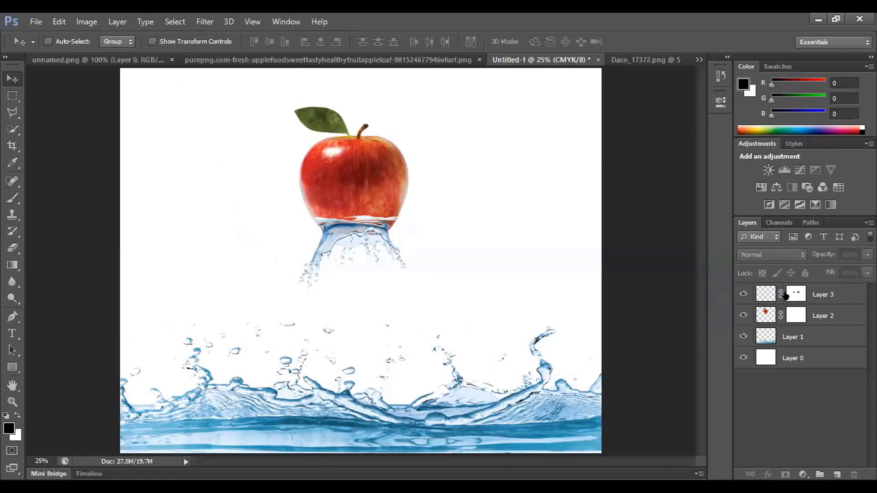
# Step: Merge Layer 3, Layer 2 and Layer 1 into a single layer, leaving the white Layer 0 separate
pyautogui.click(797, 294)
pyautogui.keyDown('shift'); pyautogui.click(799, 338); pyautogui.keyUp('shift')
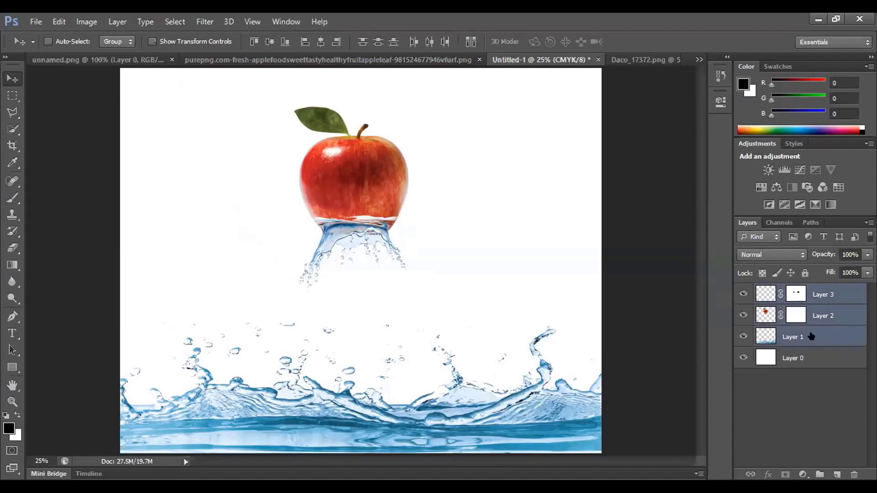
pyautogui.hotkey('ctrl', 'e')
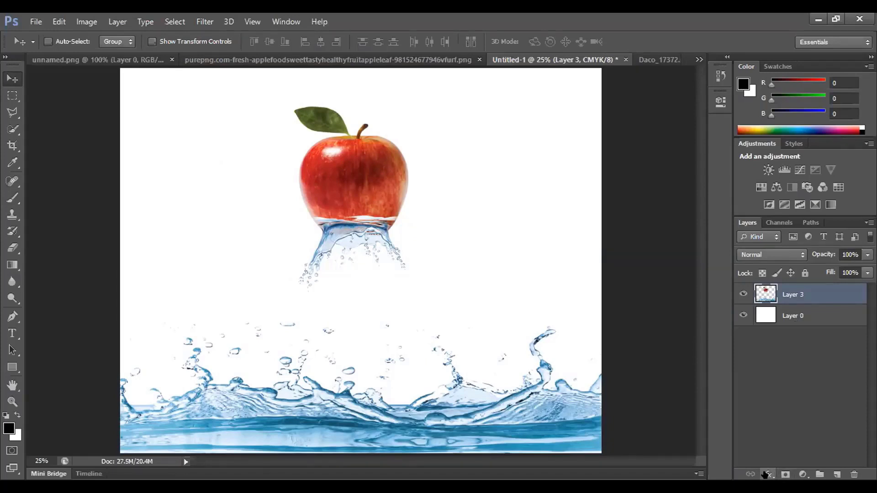
# Step: Add a Color Overlay effect to Layer 3 with the blend mode set to Color and opacity at 100%
pyautogui.click(769, 475)
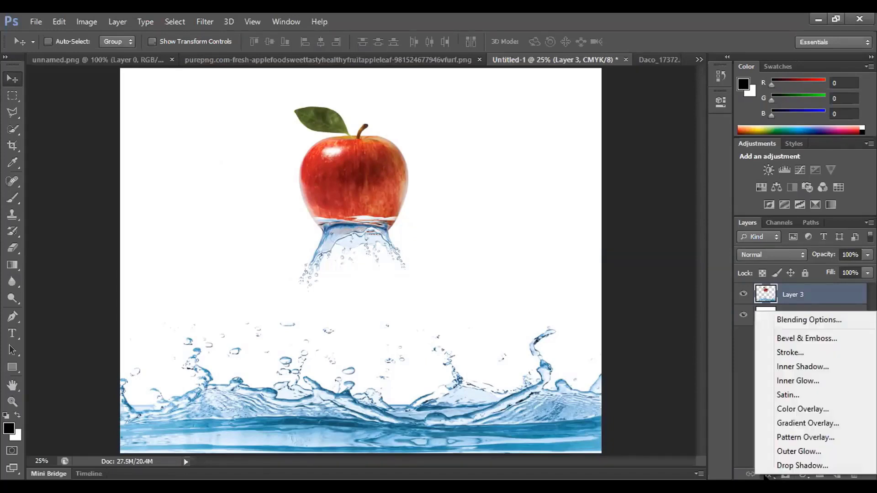
pyautogui.click(793, 408)
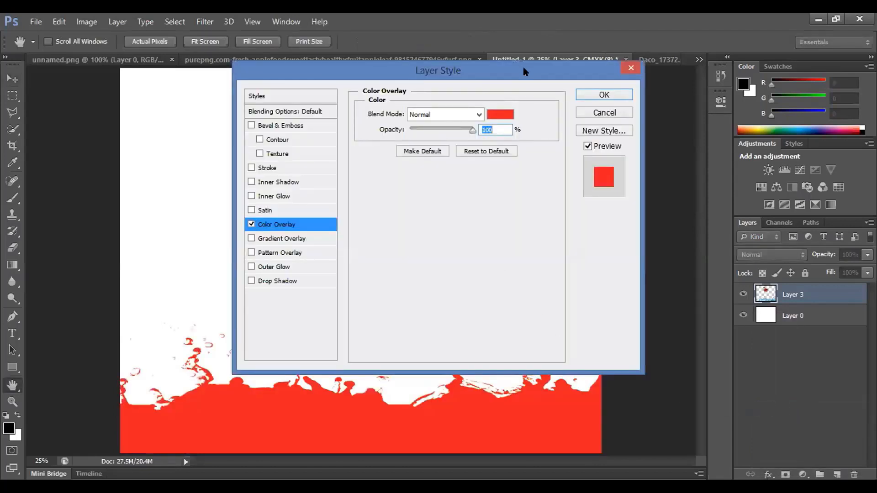
pyautogui.moveTo(526, 72); pyautogui.dragTo(762, 90)
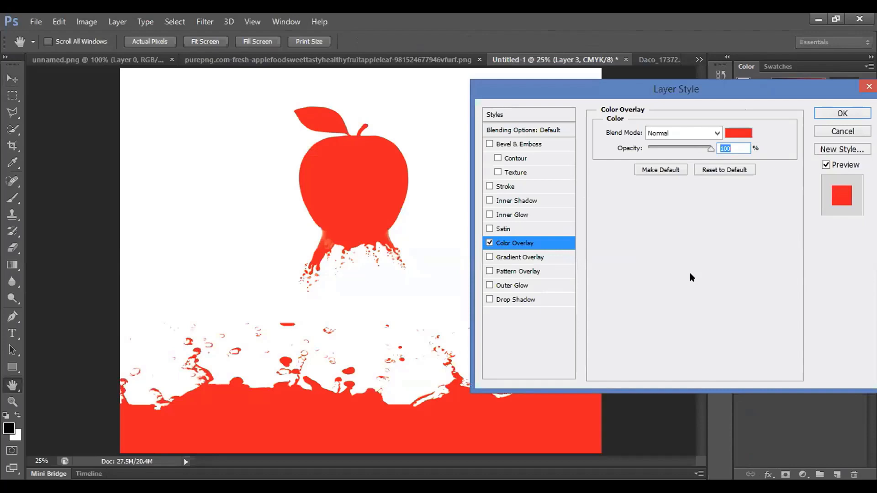
pyautogui.click(716, 133)
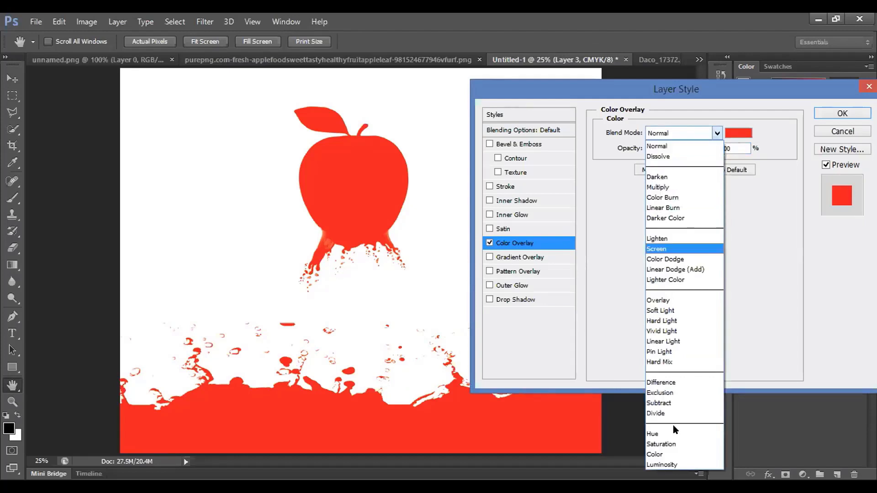
pyautogui.click(671, 454)
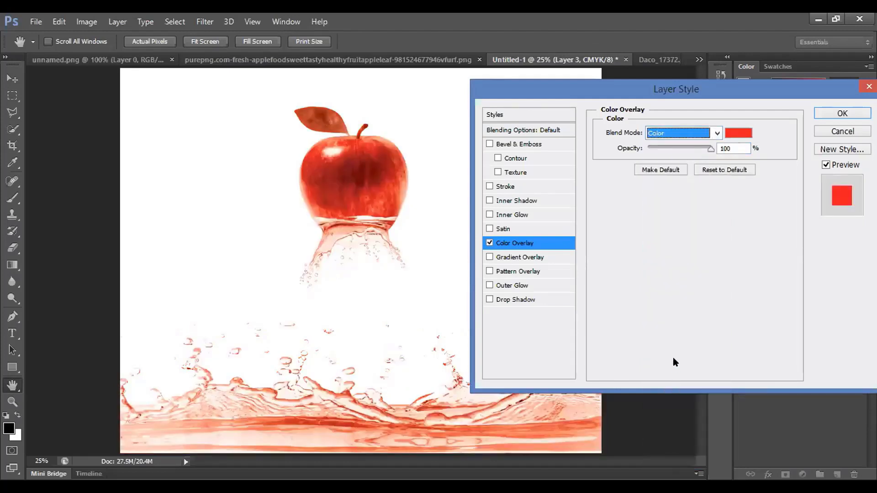
pyautogui.moveTo(673, 150); pyautogui.dragTo(713, 148)
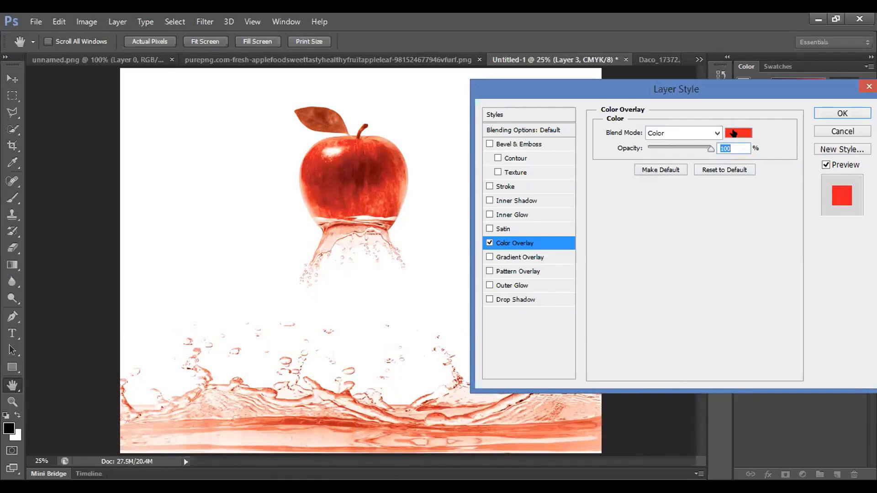
# Step: Shift the hue of Layer 3's overlay colour to blue
pyautogui.click(733, 133)
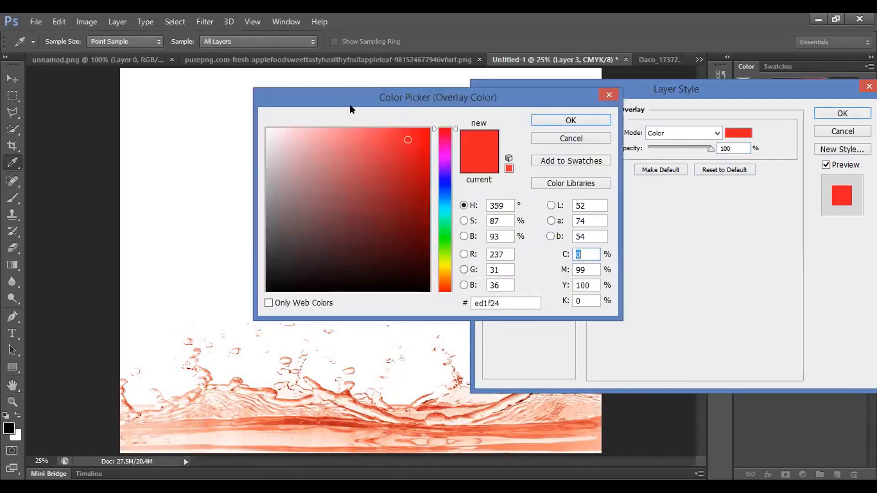
pyautogui.moveTo(351, 108); pyautogui.dragTo(577, 217)
pyautogui.moveTo(679, 238); pyautogui.dragTo(677, 310)
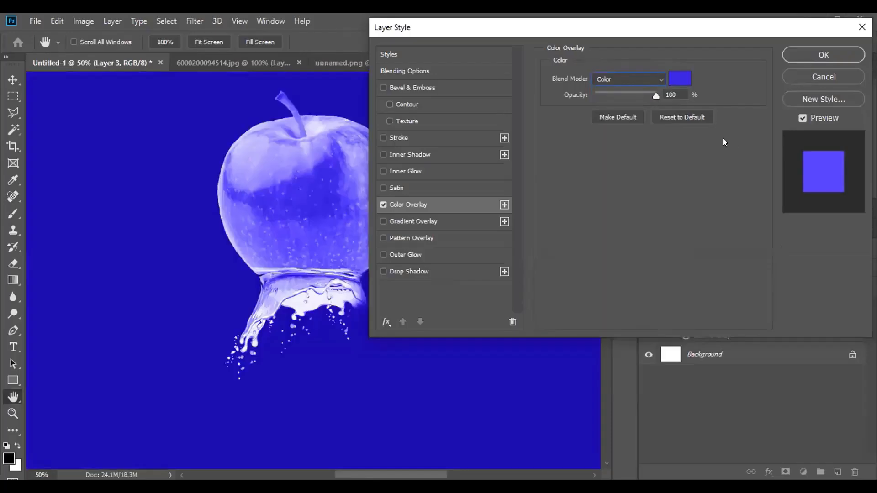
pyautogui.click(661, 81)
pyautogui.click(677, 81)
pyautogui.click(677, 81)
pyautogui.moveTo(444, 253); pyautogui.dragTo(444, 265)
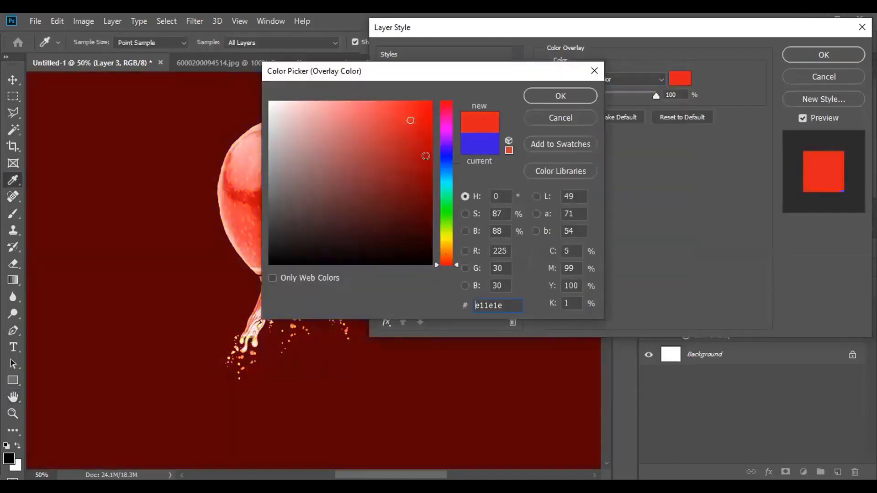
pyautogui.click(429, 129)
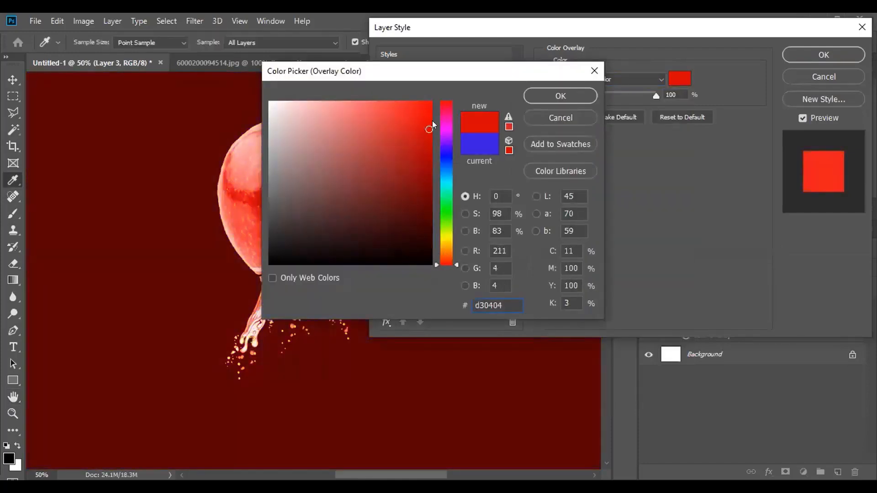
pyautogui.click(560, 96)
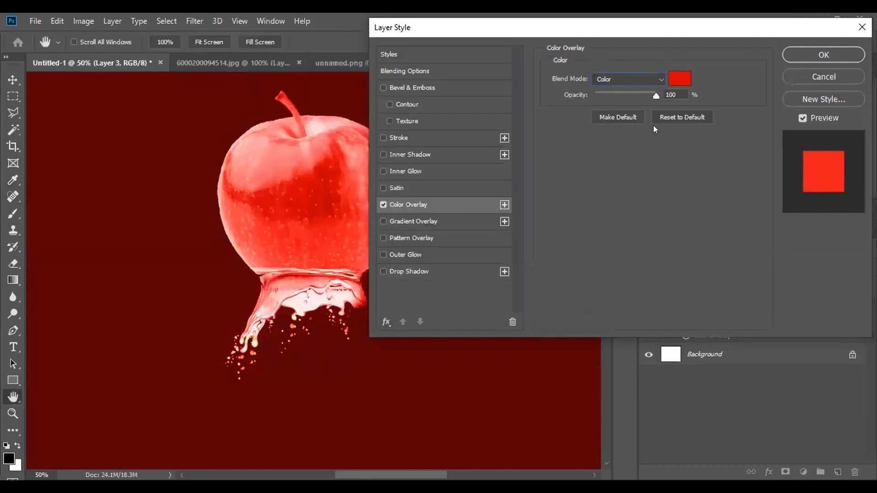
pyautogui.click(631, 78)
pyautogui.click(619, 375)
pyautogui.press('Escape')
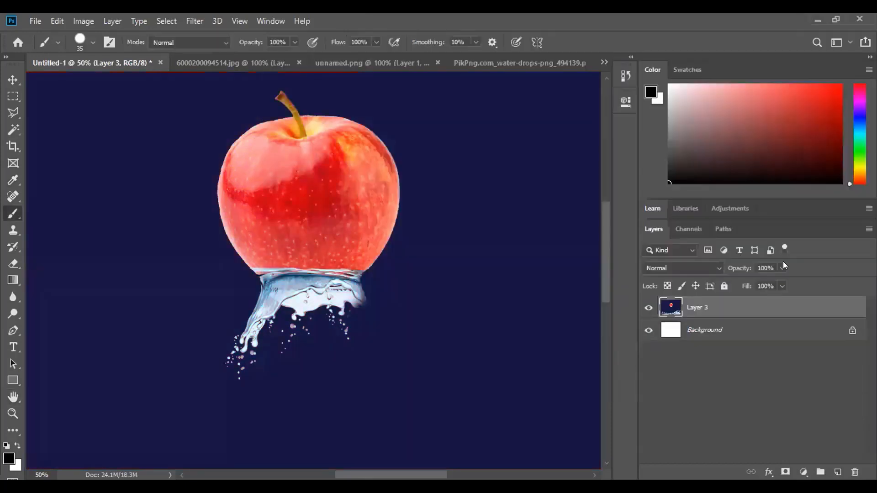
# Step: Undo the merge in the dark blue composition and merge only Layer 3, Layer 2 and Layer 1, leaving Color Fill 1 separate
pyautogui.hotkey('ctrl', 'z')
pyautogui.click(775, 376)
pyautogui.click(777, 308)
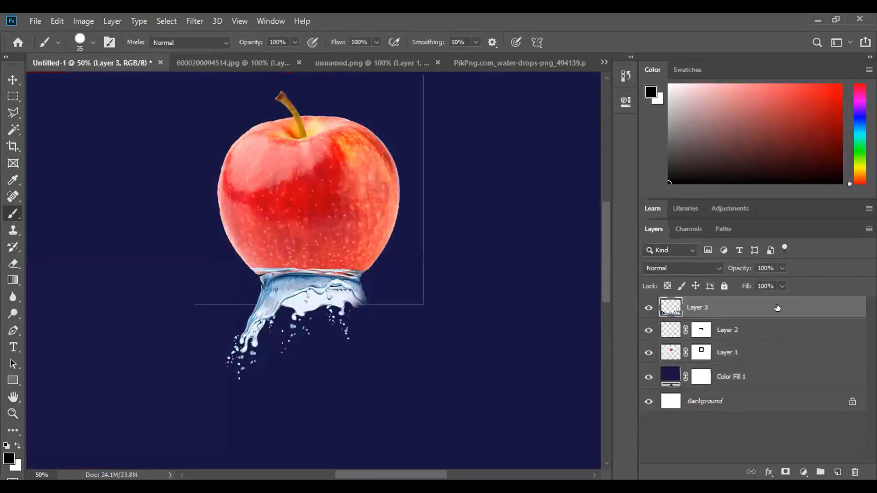
pyautogui.keyDown('shift'); pyautogui.click(769, 352); pyautogui.keyUp('shift')
pyautogui.rightClick(769, 352)
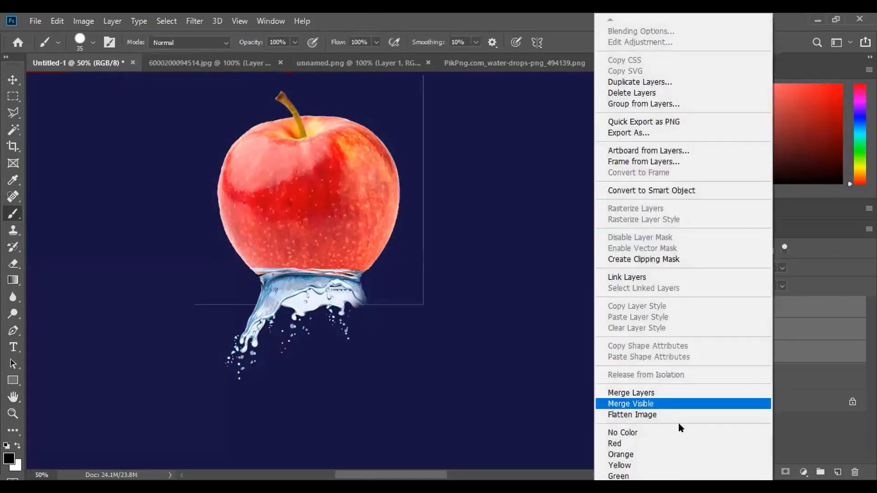
pyautogui.click(668, 391)
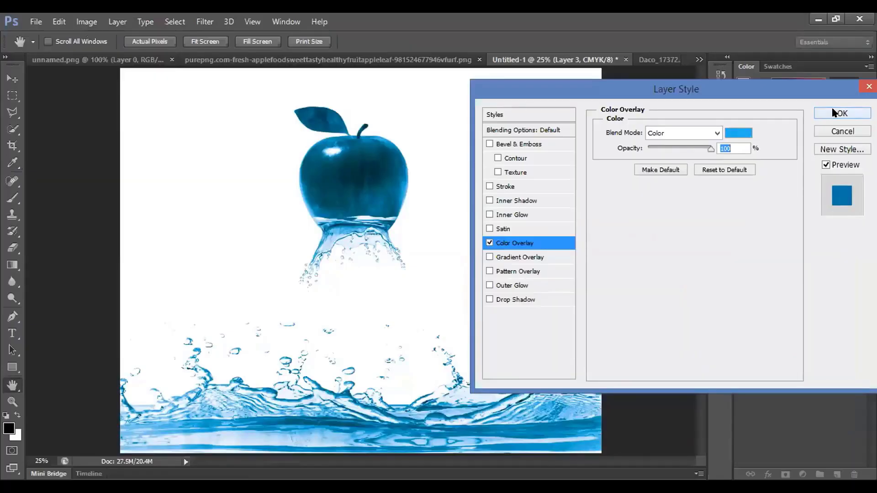
# Step: Apply the blue Color Overlay to Layer 3 and add a linear 90° black-to-transparent gradient fill layer beneath it
pyautogui.press('Return')
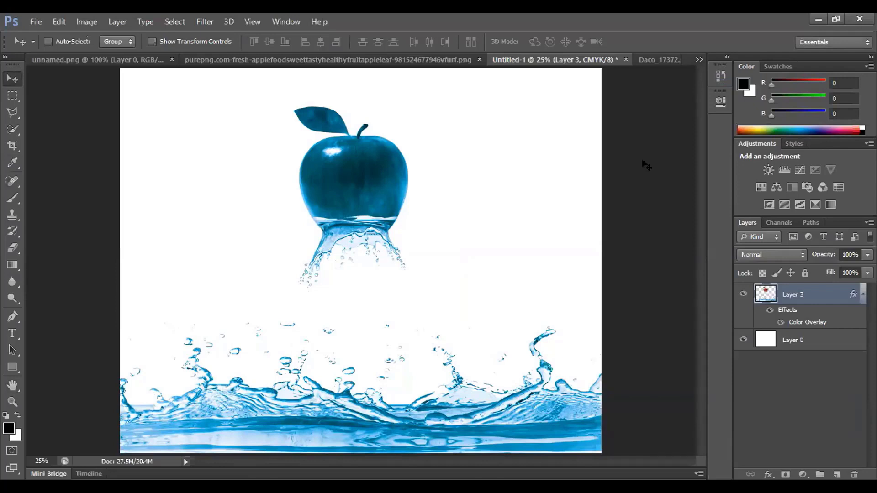
pyautogui.click(118, 22)
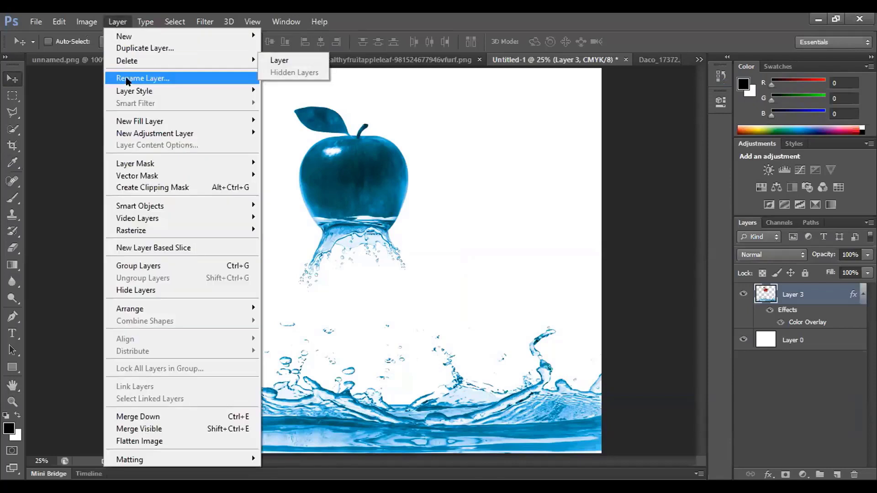
pyautogui.moveTo(136, 121)
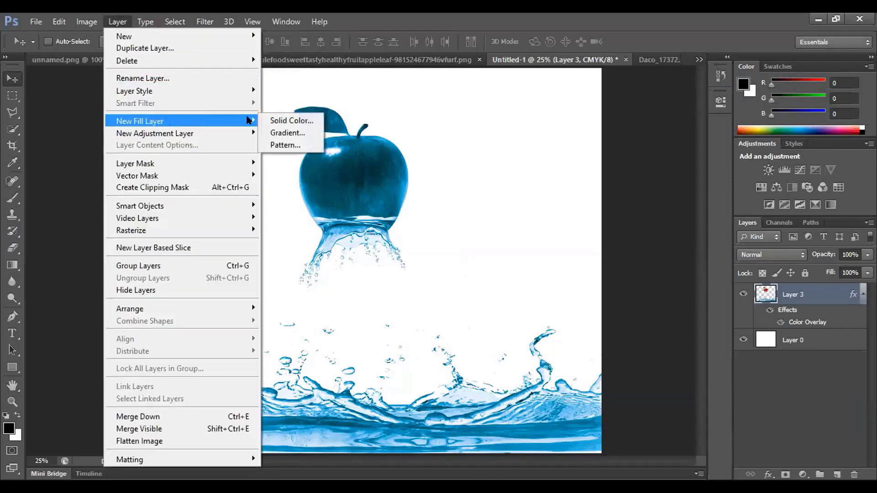
pyautogui.click(289, 132)
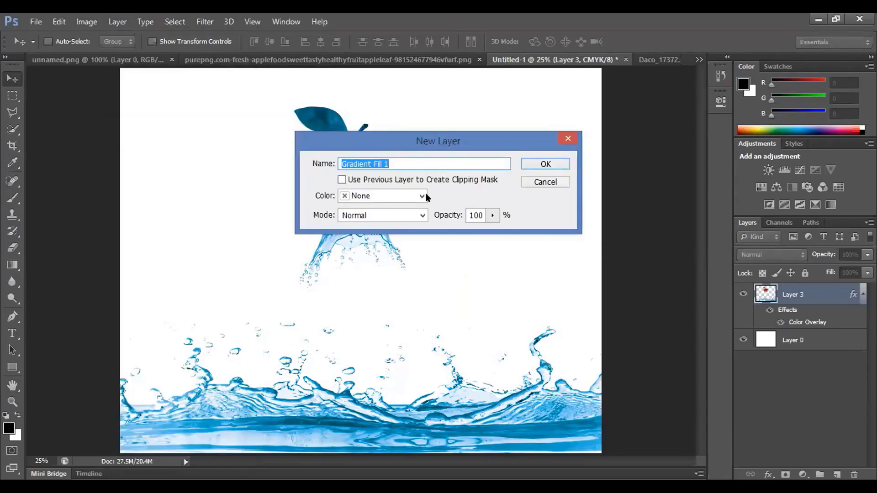
pyautogui.click(535, 163)
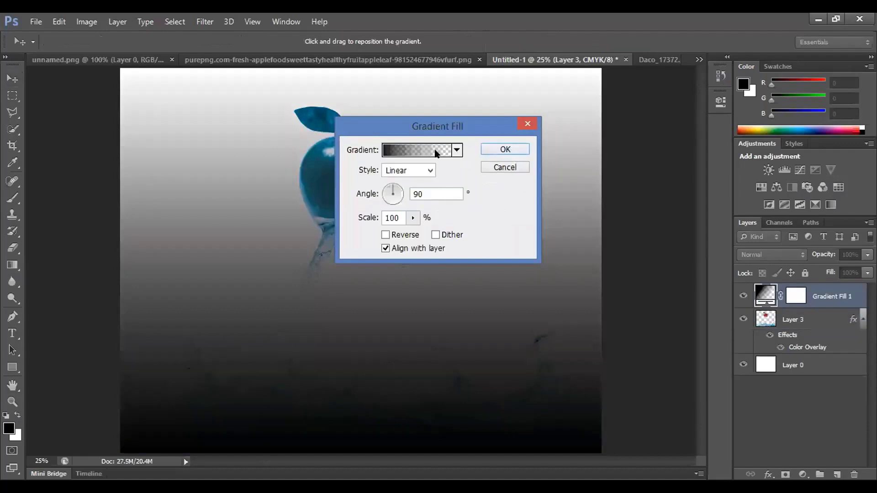
pyautogui.click(505, 150)
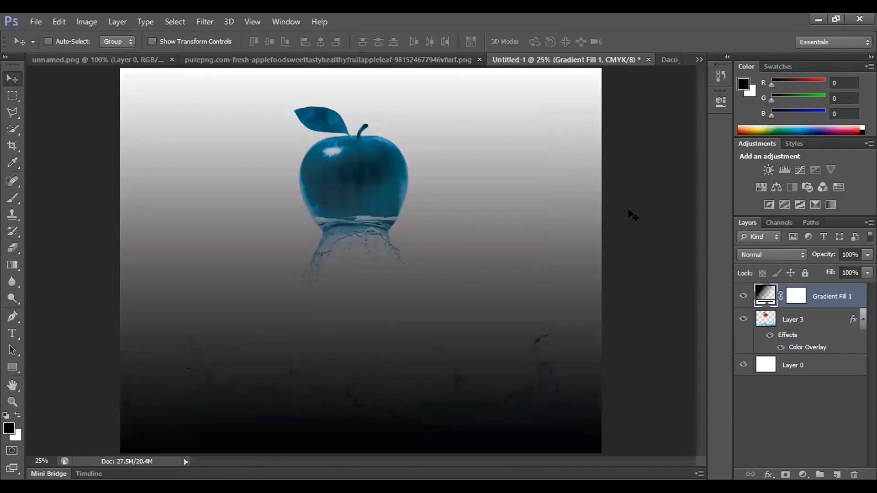
pyautogui.moveTo(761, 292); pyautogui.dragTo(777, 352)
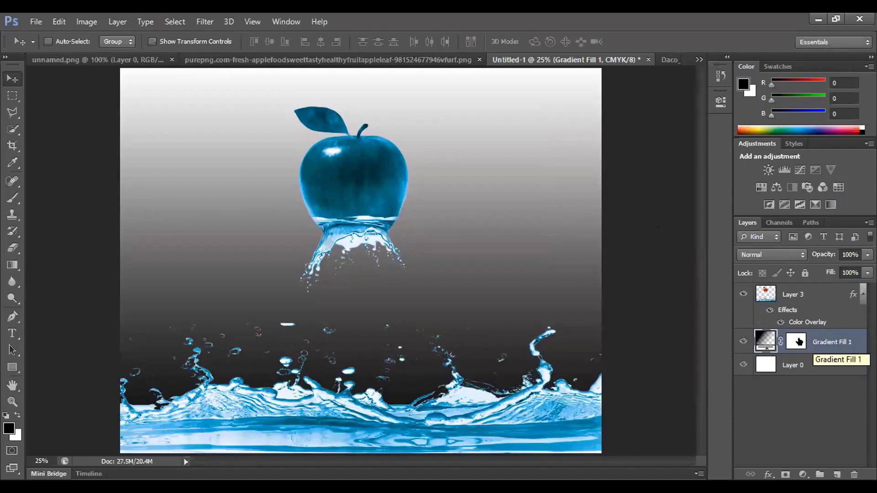
# Step: Recolour the Gradient Fill 1 stops, using dark teal for the start and light blue 76c4ee sampled from the apple's edge for the end
pyautogui.doubleClick(765, 340)
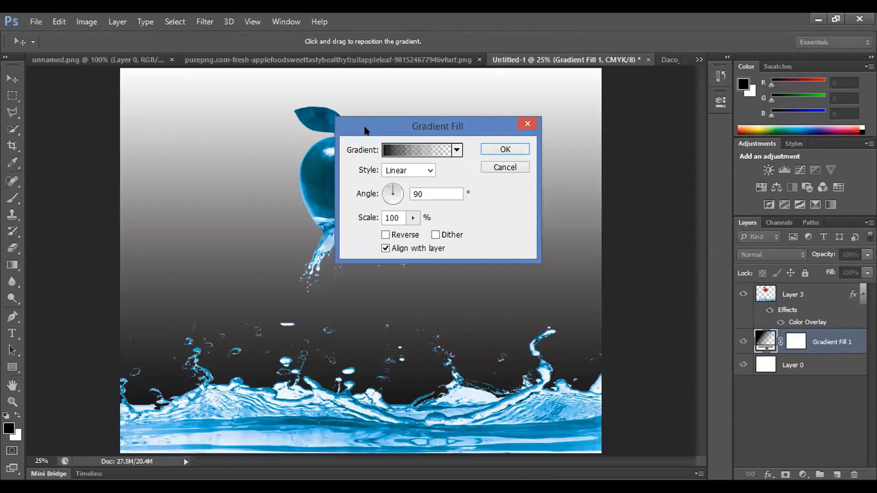
pyautogui.moveTo(366, 132); pyautogui.dragTo(644, 171)
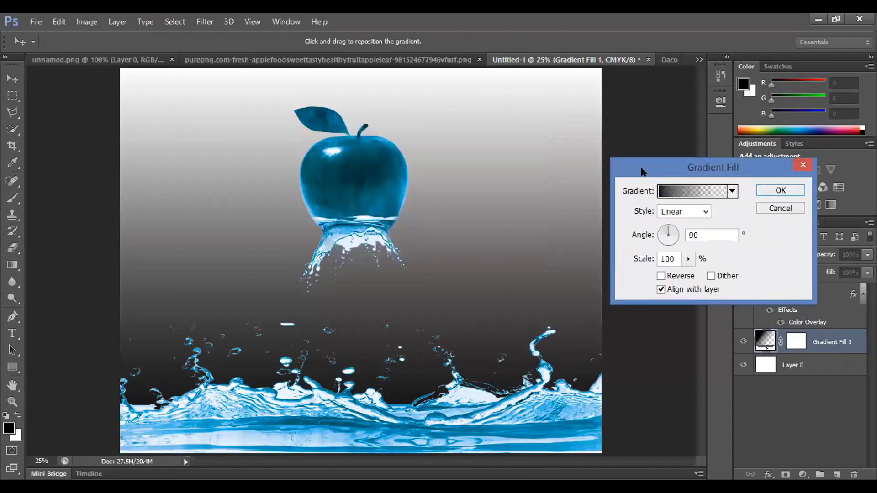
pyautogui.click(681, 192)
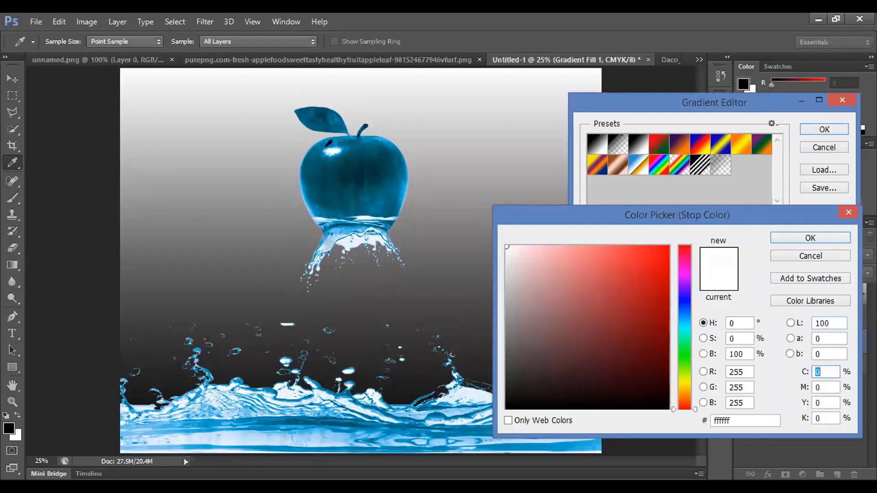
pyautogui.click(303, 195)
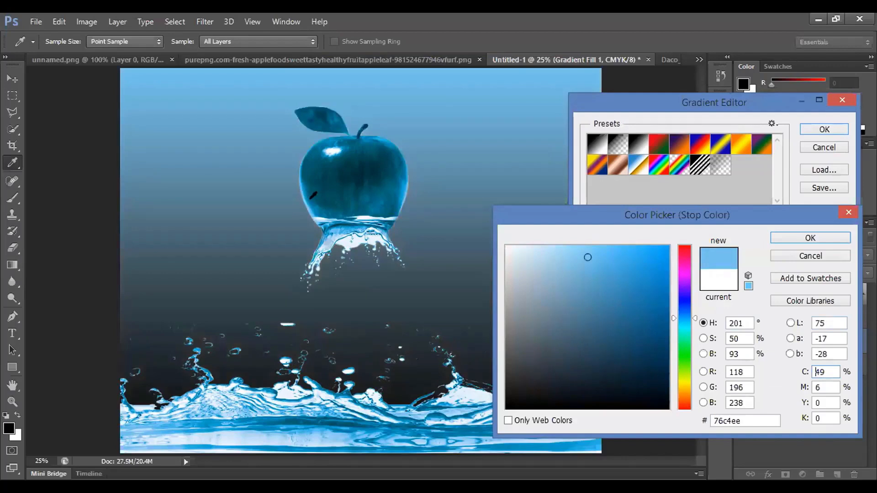
pyautogui.click(810, 238)
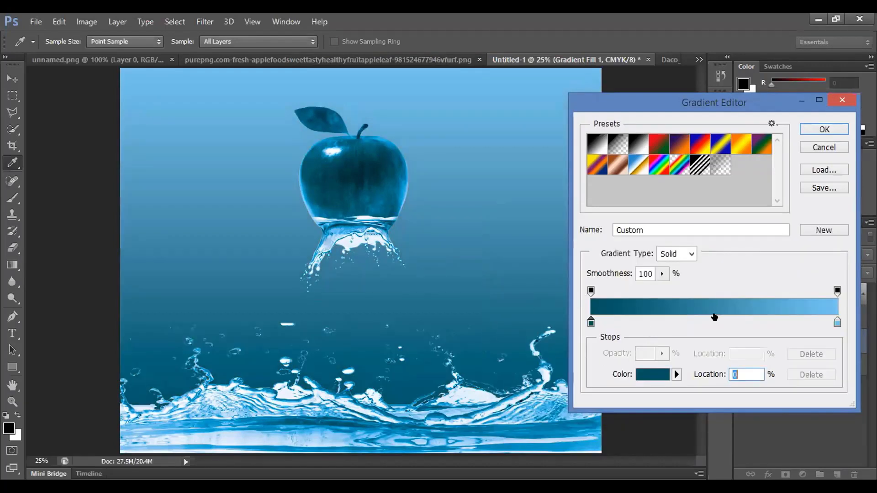